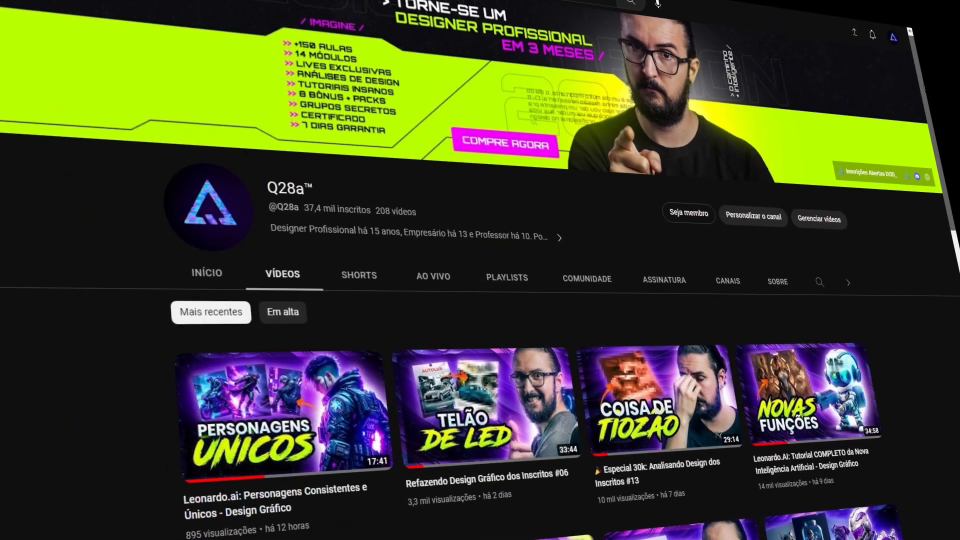
drag(924, 89, 931, 113)
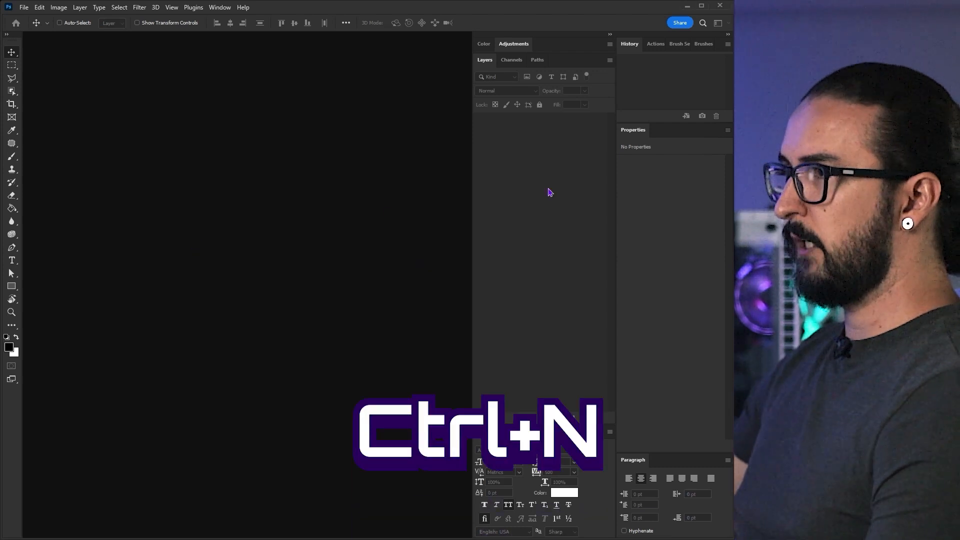
Create a 1080 × 1350 px portrait document at 72 pixels/inch, RGB Color 16 bit, with transparent background contents
key(ctrl+n)
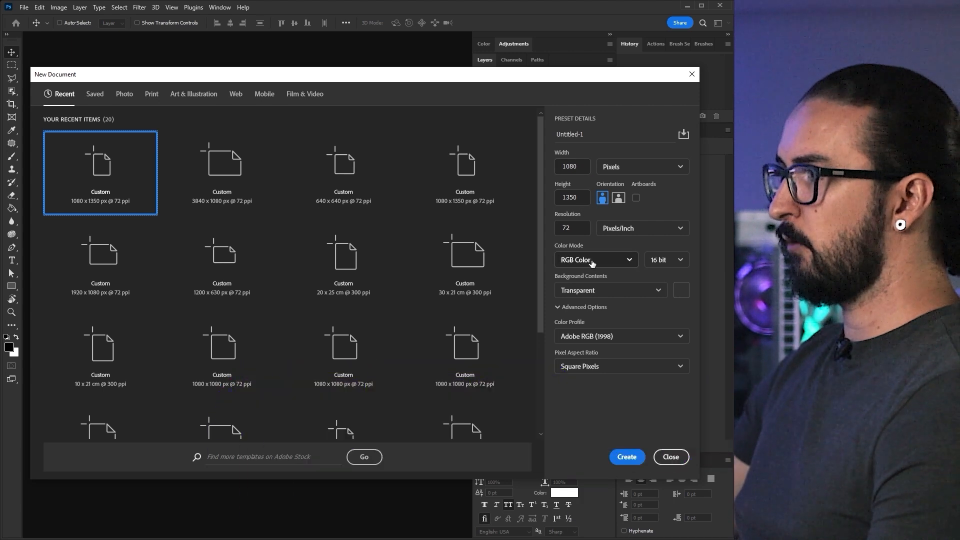
click(627, 457)
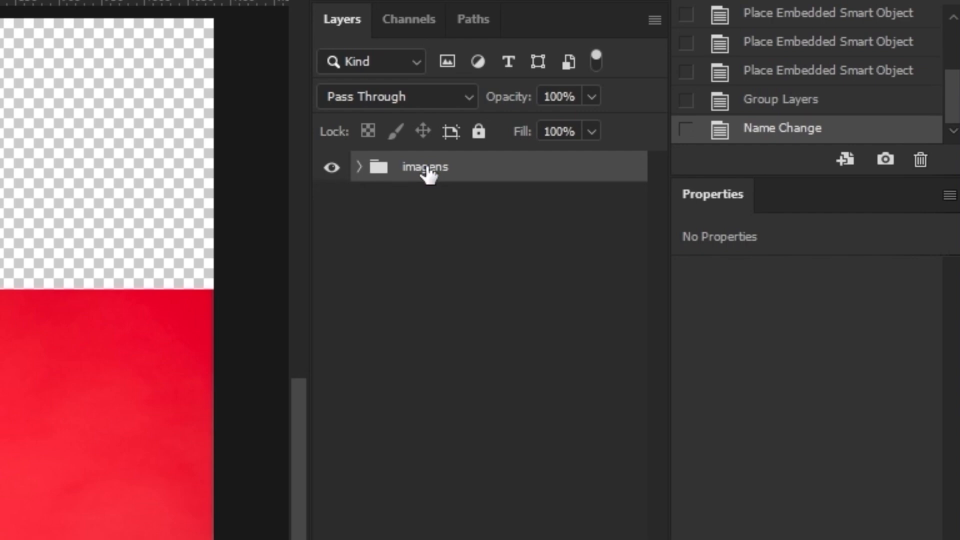
Add a white (ffffff) Solid Color fill layer beneath the imagens group and hide that group
click(512, 472)
click(508, 157)
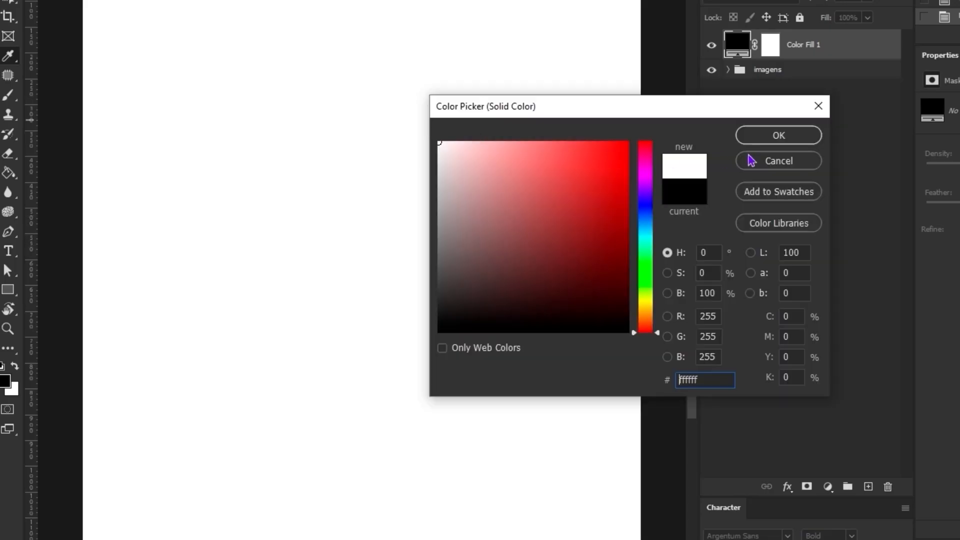
click(779, 133)
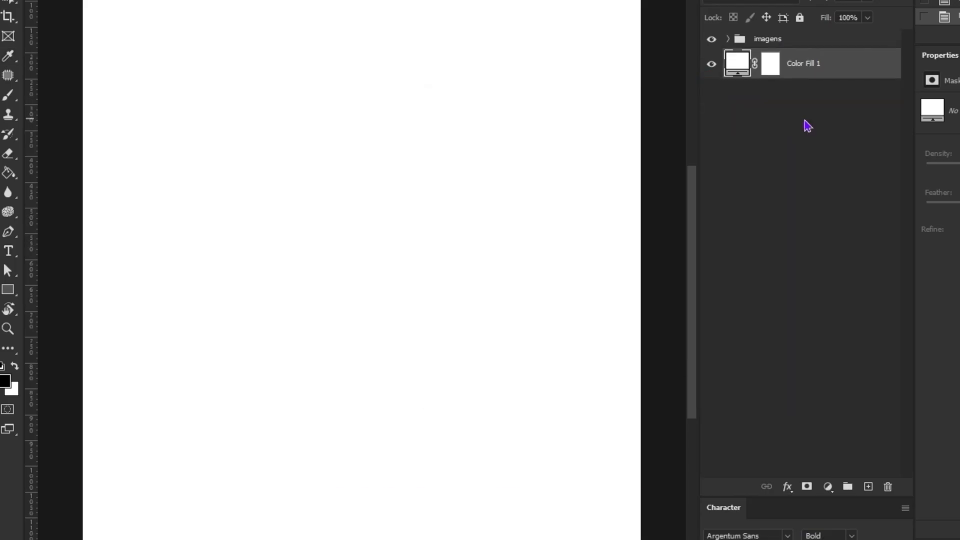
key(ctrl+bracketleft)
click(712, 39)
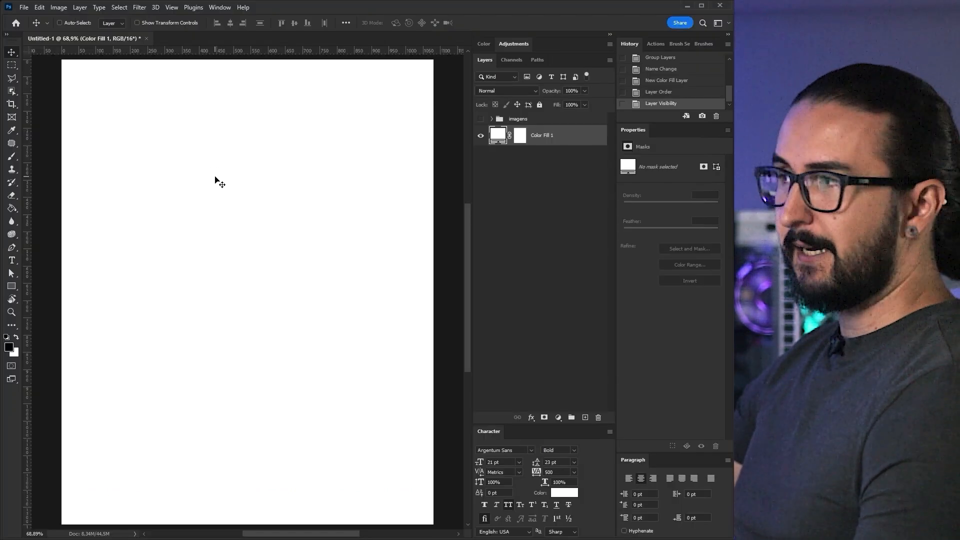
drag(224, 178, 225, 180)
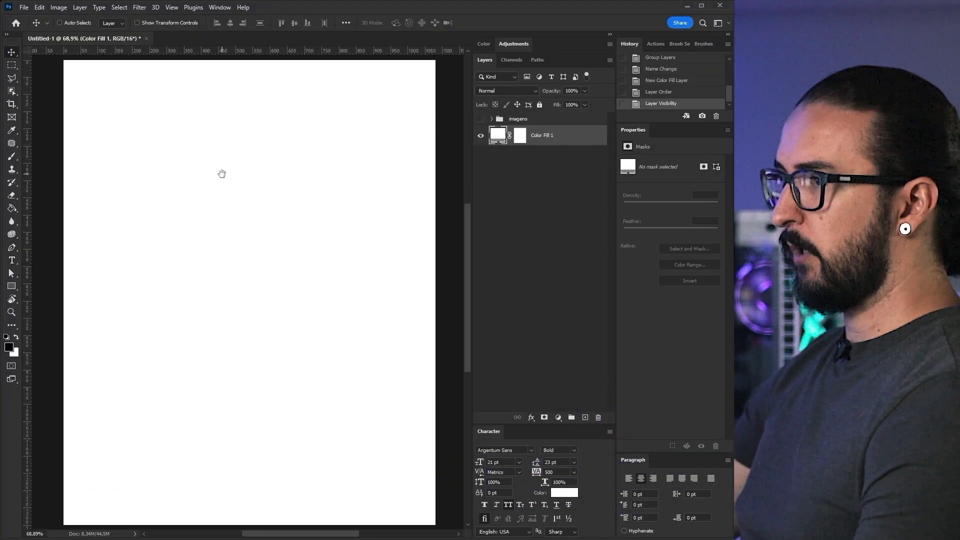
key(ctrl+0)
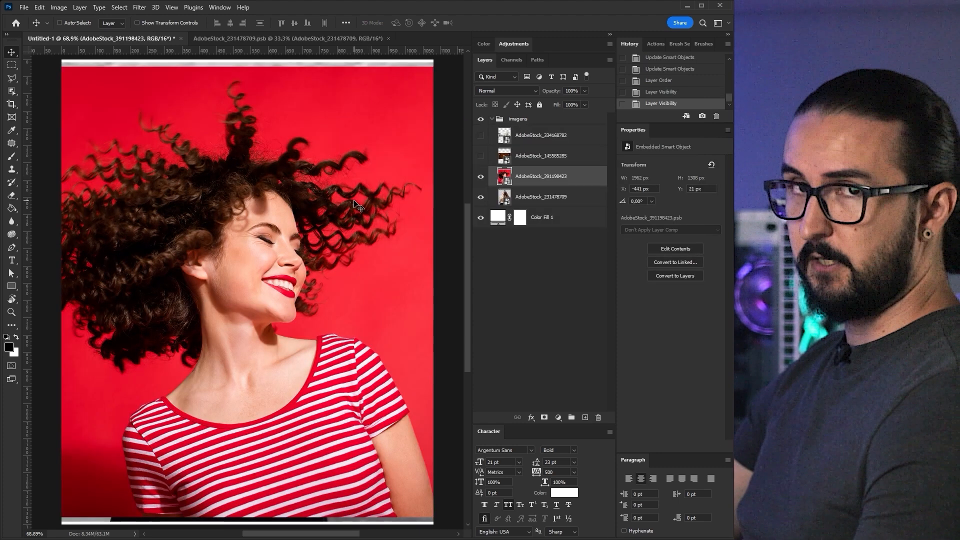
Scale the curly-haired woman's layer AdobeStock_391198423 down to about 844 px wide and shift it left
click(481, 177)
click(486, 178)
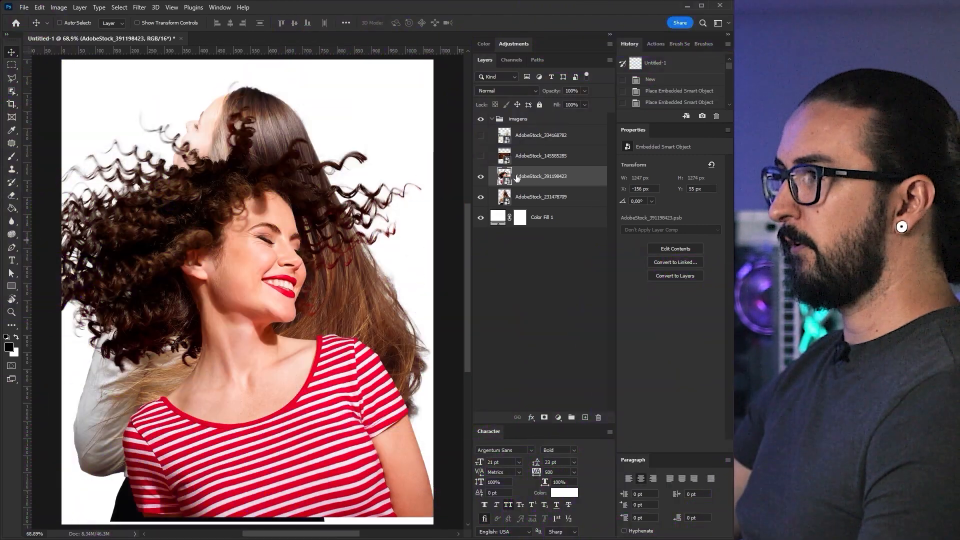
key(ctrl+t)
scroll(348, 148, down, 5)
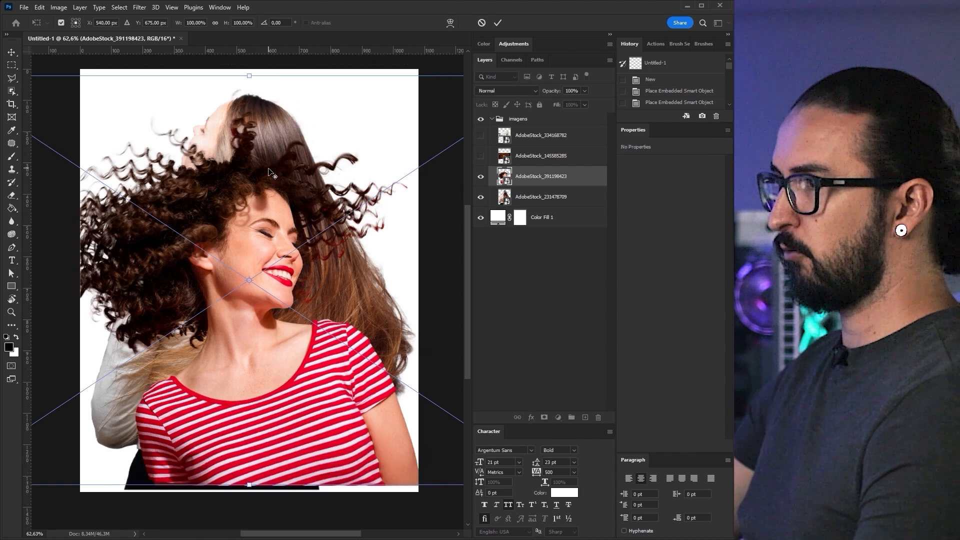
drag(356, 140, 326, 161)
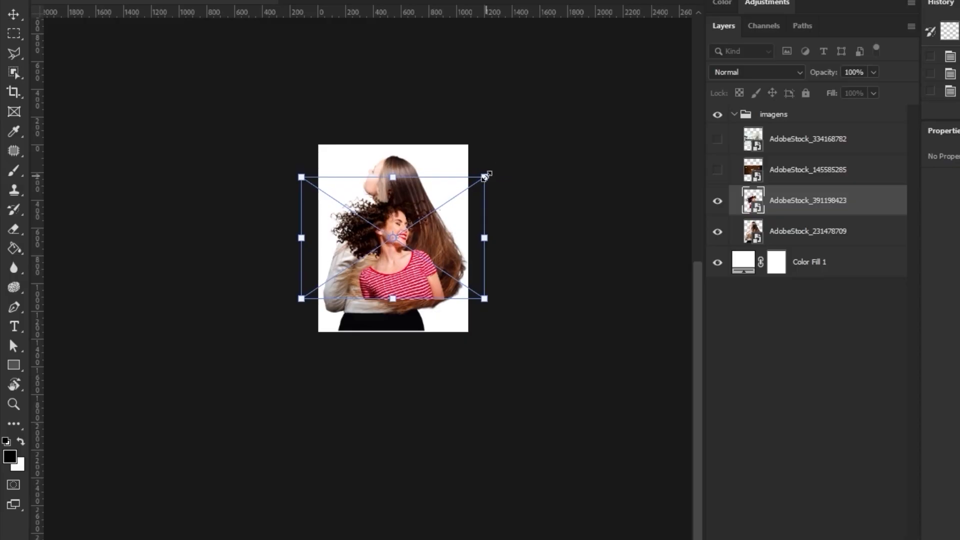
key(Return)
scroll(372, 212, up, 5)
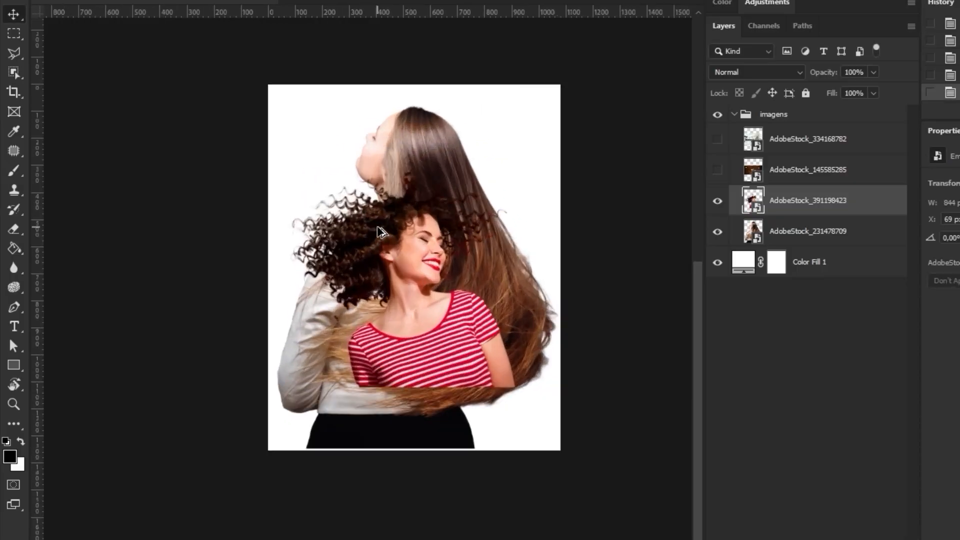
drag(388, 308, 387, 308)
Bring the long-haired woman's layer AdobeStock_231478709 above the curly-haired woman's, scale it down and move it right
drag(782, 235, 786, 208)
key(ctrl+t)
drag(66, 521, 167, 452)
drag(478, 340, 523, 346)
key(Return)
Scale the curly-haired woman's layer AdobeStock_391198423 down to about 941 × 628 px and move it up and left
click(800, 231)
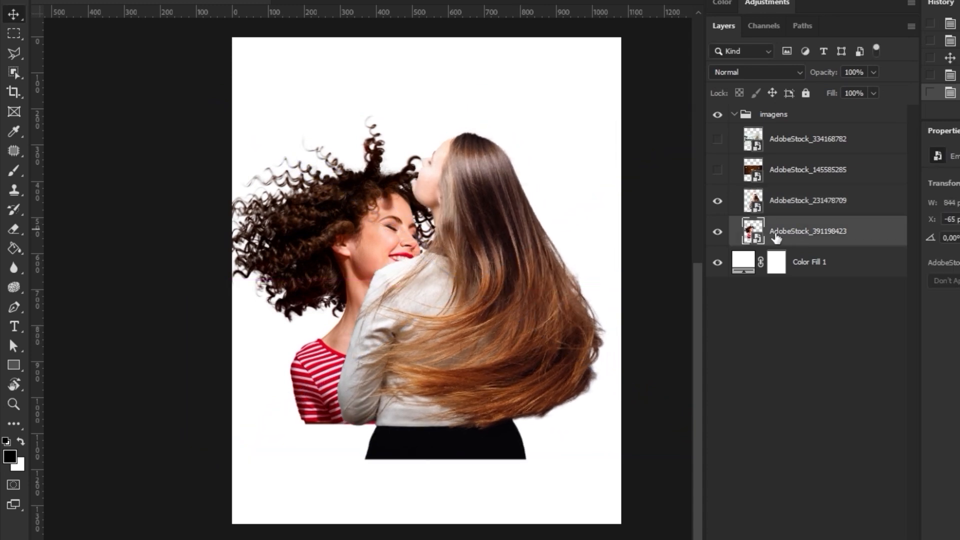
key(ctrl+t)
drag(617, 104, 553, 159)
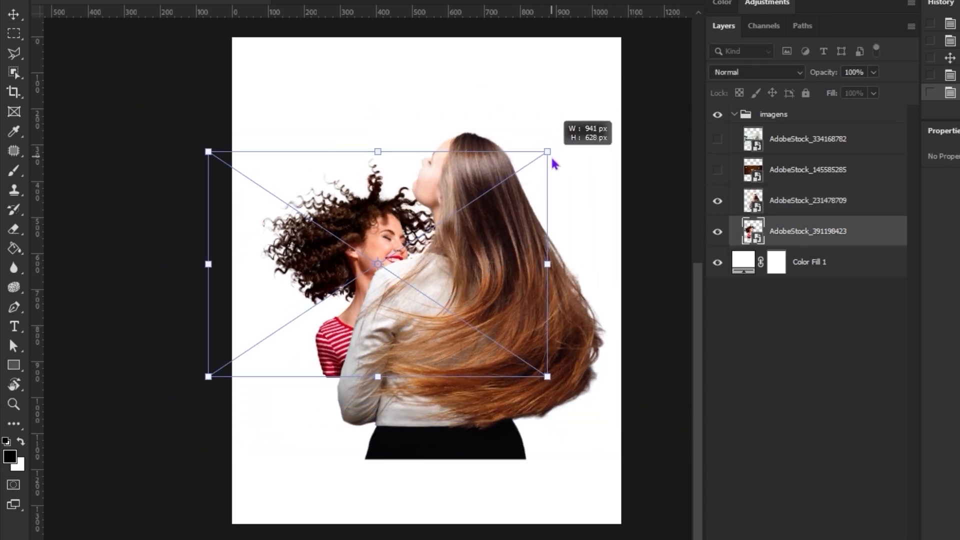
drag(476, 278, 457, 254)
key(Return)
Nudge the long-haired woman about 60 px right and fine-tune the curly-haired woman's position beside her
click(462, 277)
key(shift+Right)
key(shift+Right)
key(shift+Right)
key(shift+Right)
key(shift+Right)
key(shift+Right)
click(347, 222)
drag(348, 221, 353, 227)
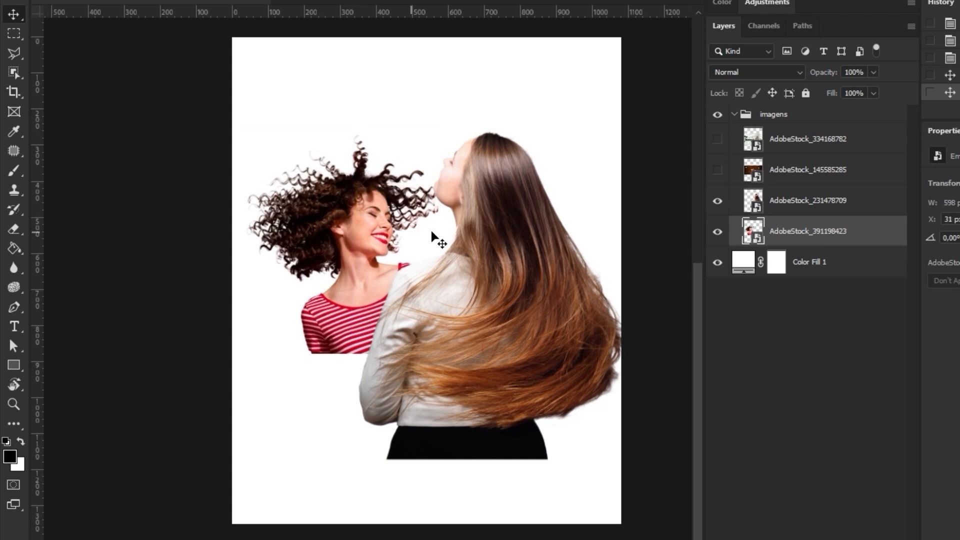
drag(447, 228, 444, 273)
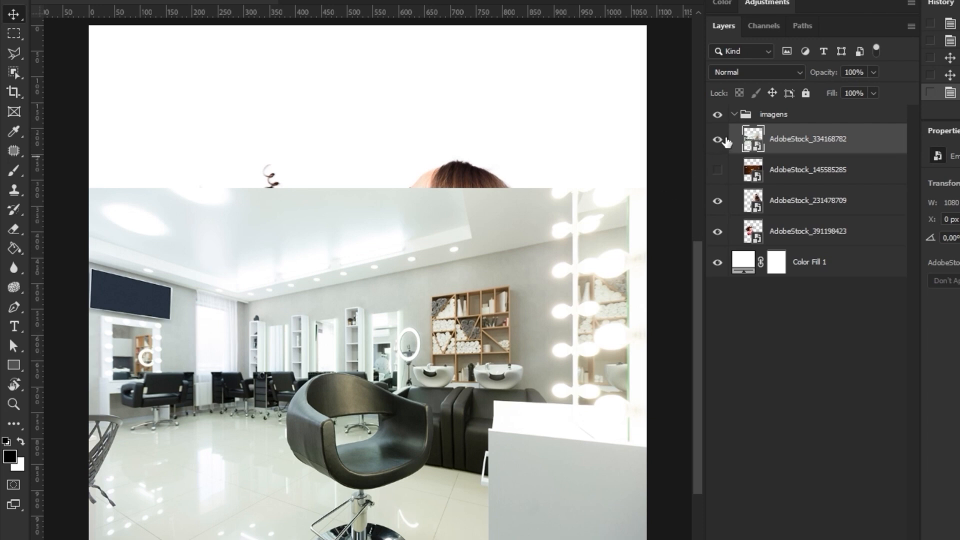
Show the salon photo AdobeStock_334168782, place its layer behind both women and move the photo up
click(718, 139)
click(718, 140)
drag(796, 150, 783, 259)
drag(485, 312, 485, 275)
scroll(461, 331, down, 2)
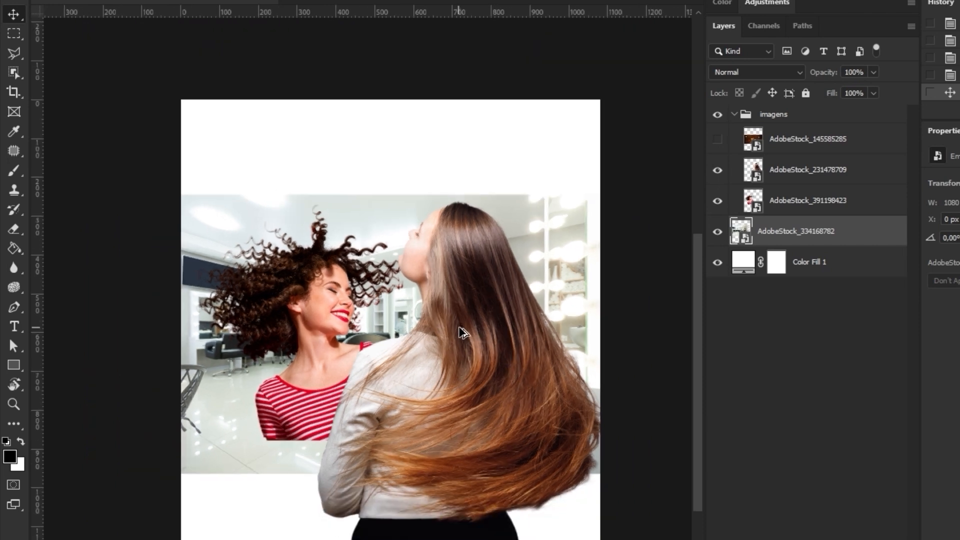
Enlarge the salon background AdobeStock_334168782 to about 1760 px wide, extending past the canvas sides
key(ctrl+t)
drag(600, 471, 669, 497)
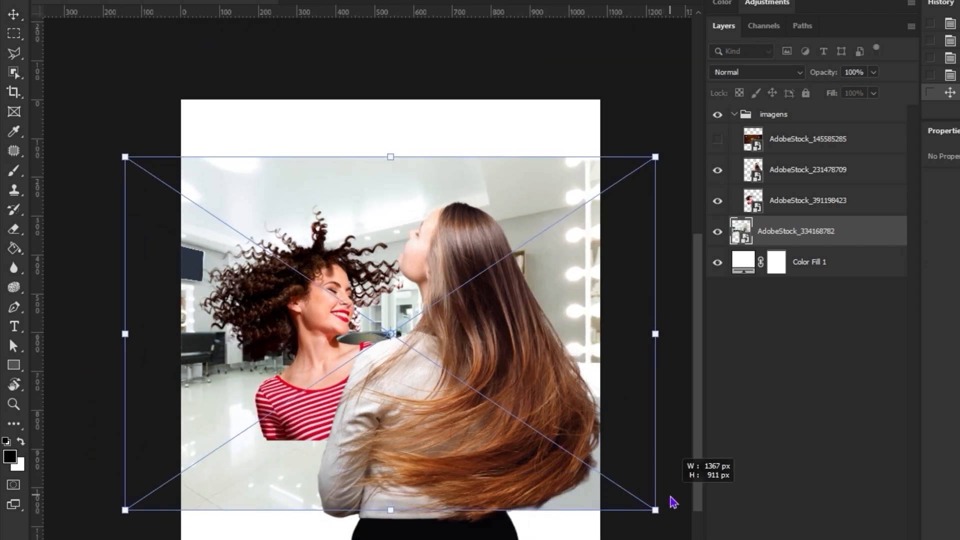
mouse_move(520, 345)
mouse_down()
mouse_move(521, 390)
mouse_move(519, 357)
mouse_up()
key(Return)
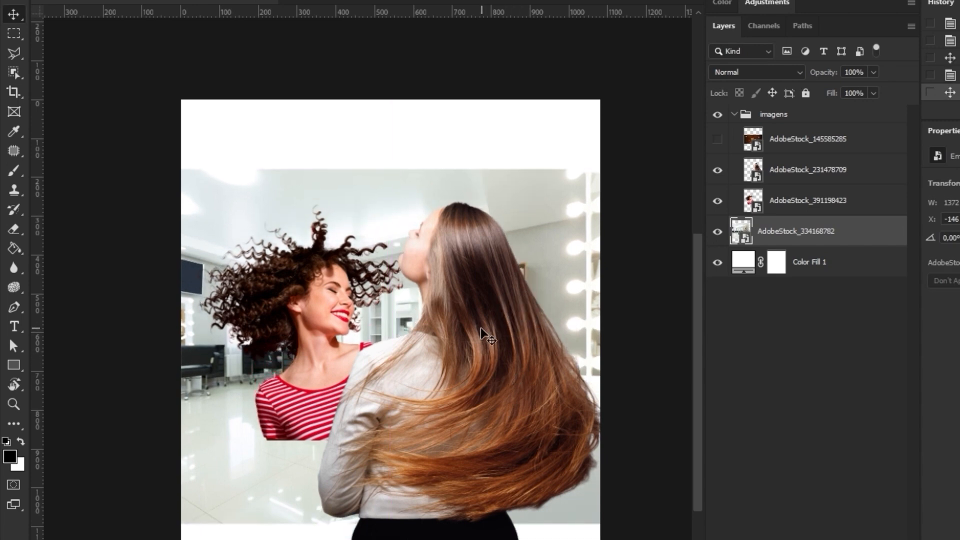
scroll(473, 343, down, 1)
key(ctrl+t)
drag(609, 208, 667, 170)
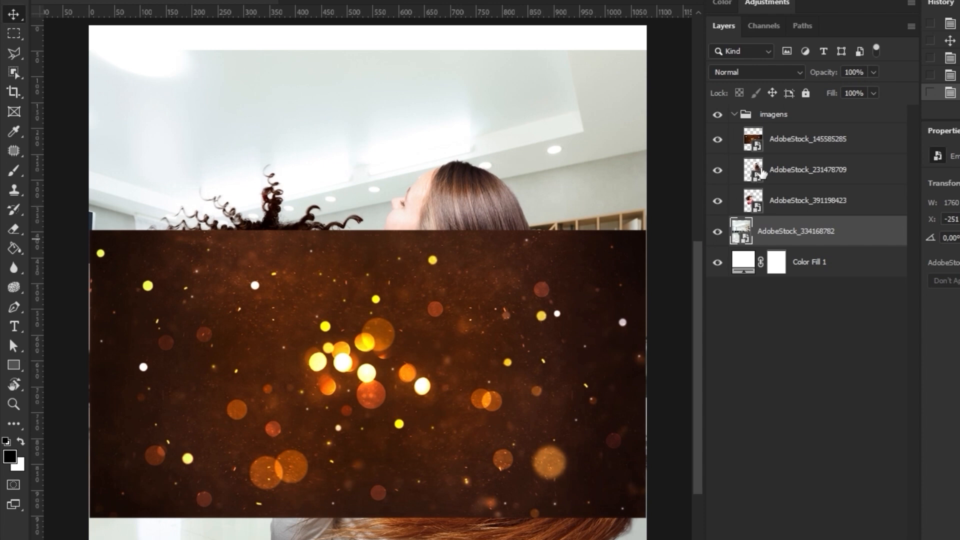
Hide the golden lights layer AdobeStock_145585285 and select the salon background layer
click(745, 147)
click(719, 140)
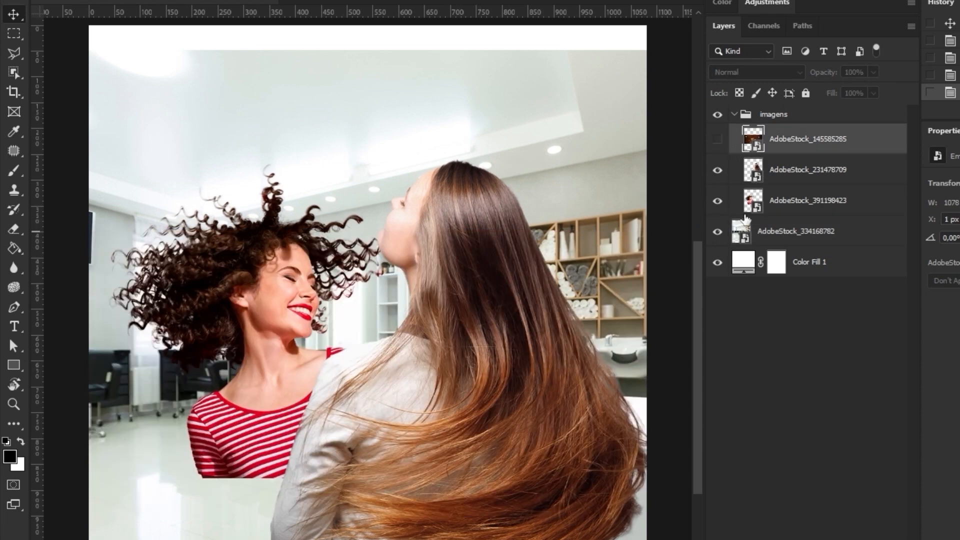
click(758, 232)
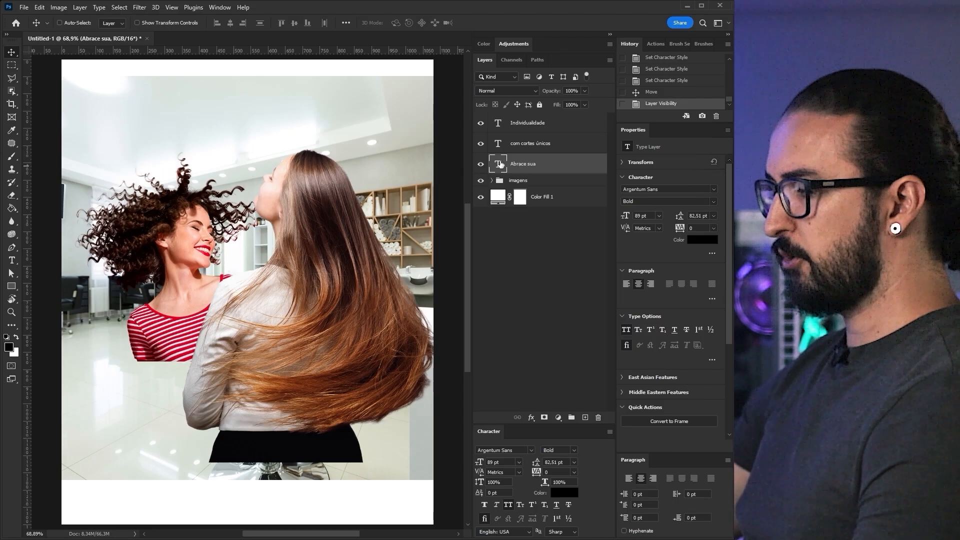
Stack the text layers "Abrace sua", "Individualidade" and "com cortes únicos" in that order as a centered title at the canvas's upper edge
drag(310, 81, 315, 132)
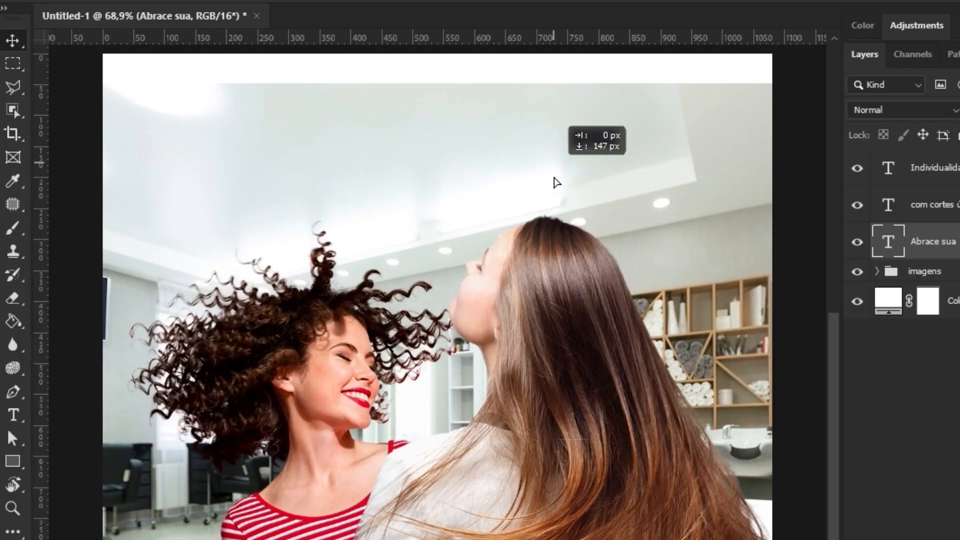
drag(553, 178, 555, 358)
drag(925, 168, 925, 222)
drag(660, 125, 661, 350)
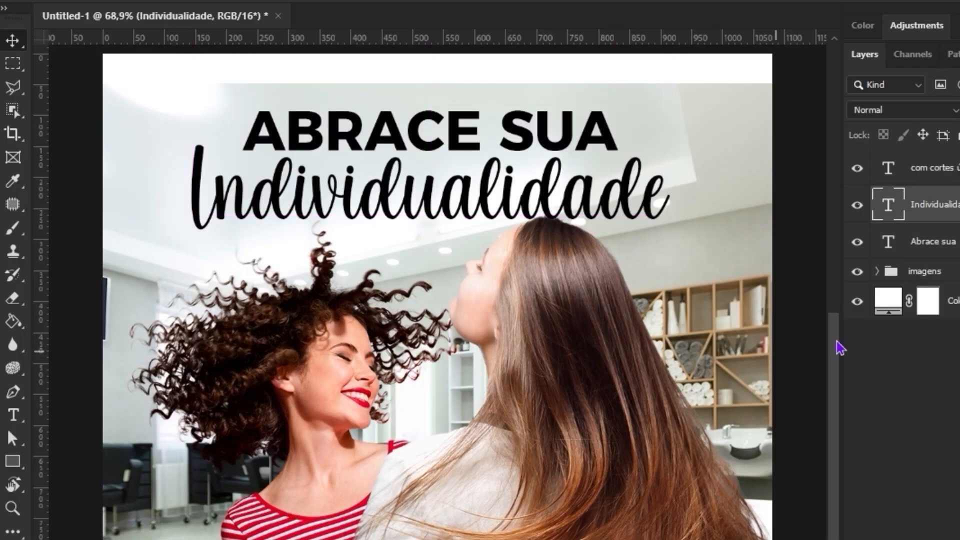
click(933, 167)
drag(631, 310, 628, 366)
Hide the imagens group and check the fonts used by the title's text layers
click(938, 276)
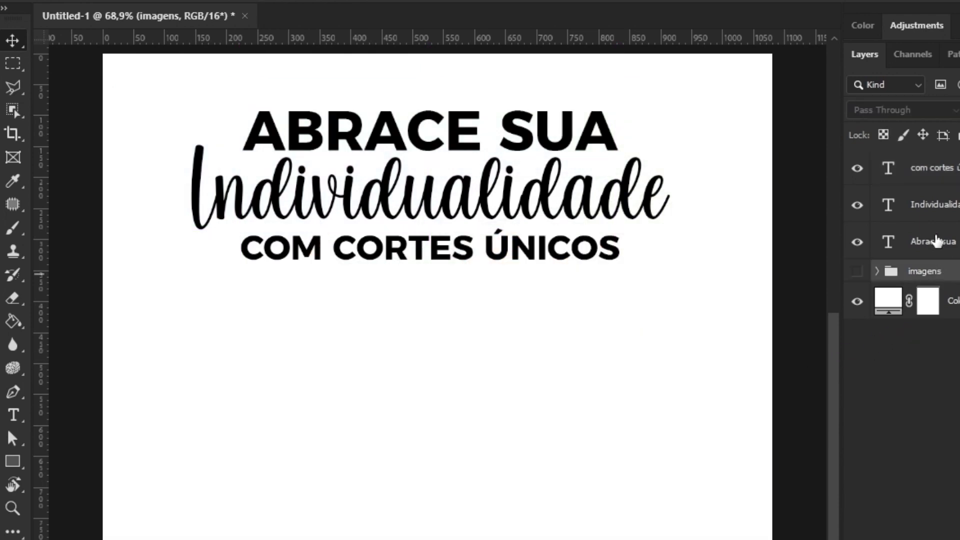
click(928, 182)
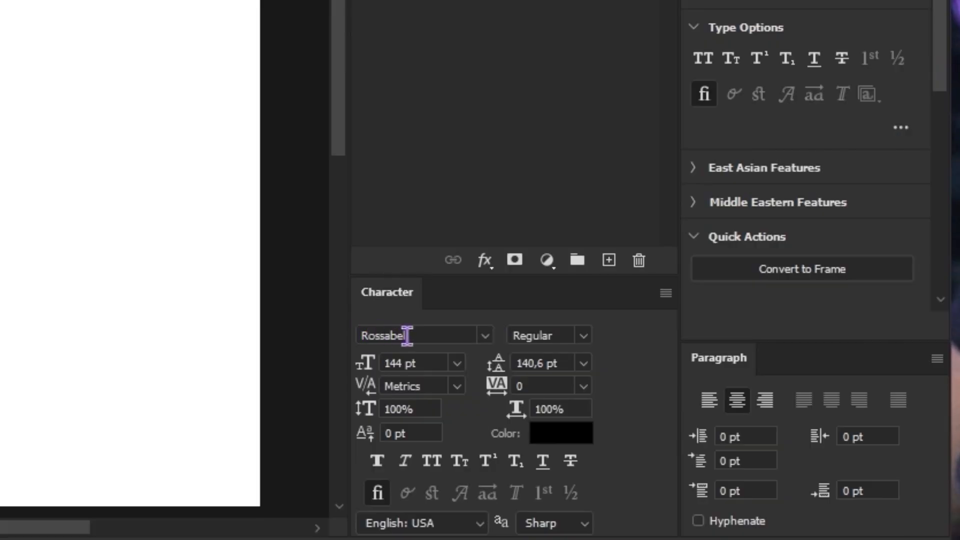
click(497, 450)
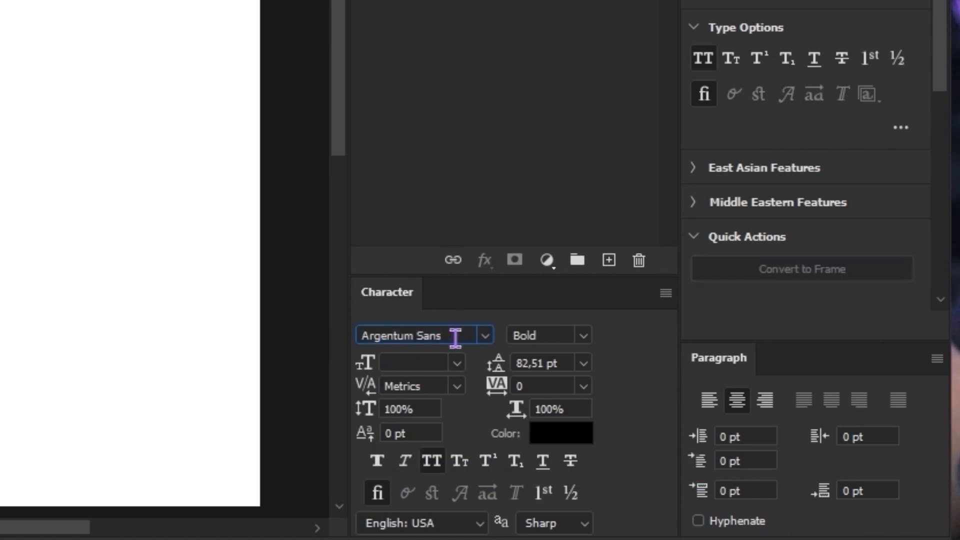
drag(455, 338, 358, 336)
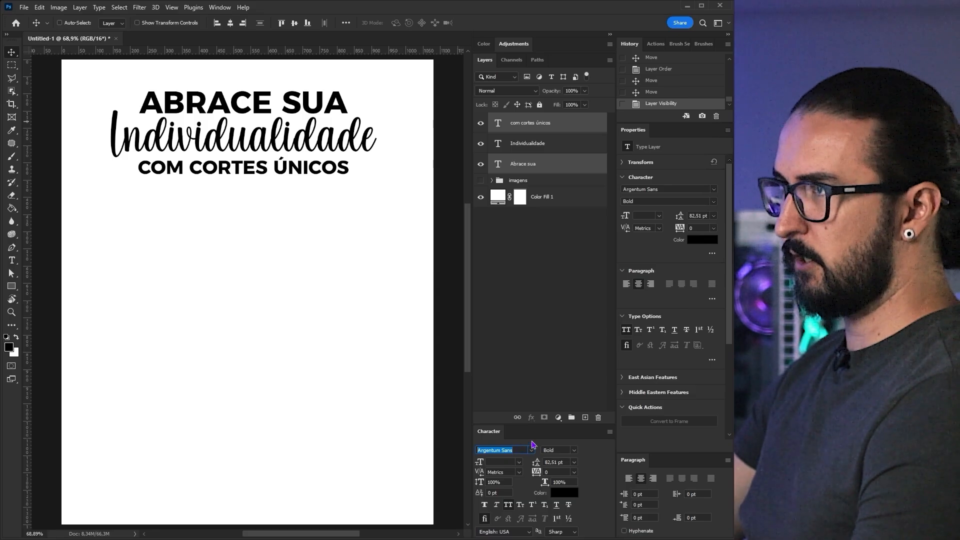
text(v)
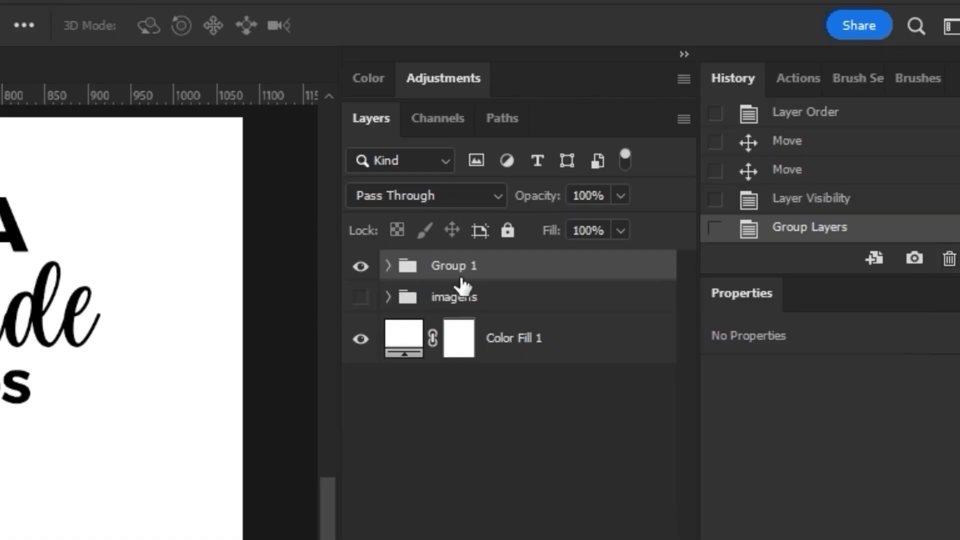
Rename the group holding the title text layers to "titulo"
double_click(452, 265)
text(titulo)
key(Return)
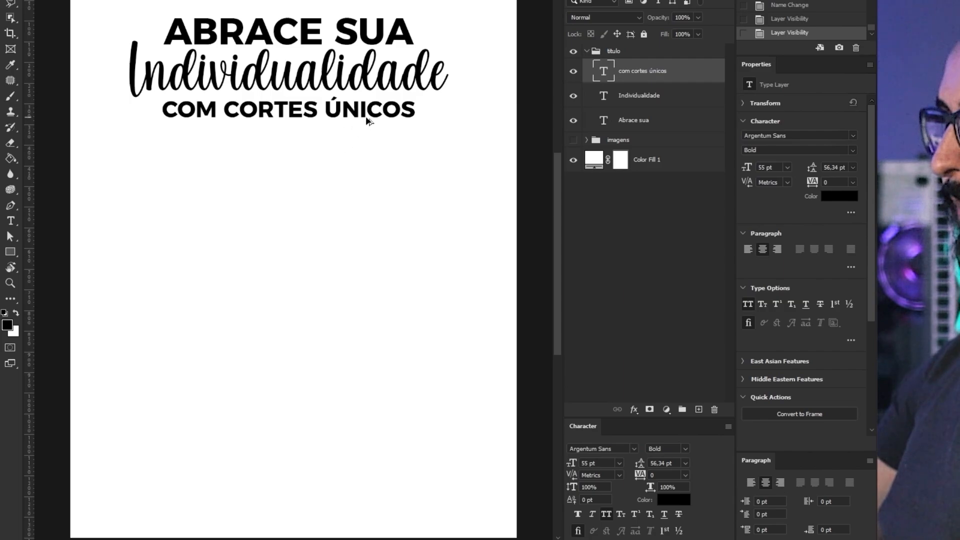
Place the "com cortes únicos" text in the canvas's lower area and replace its wording with "agende agora"
drag(369, 120, 362, 435)
double_click(345, 418)
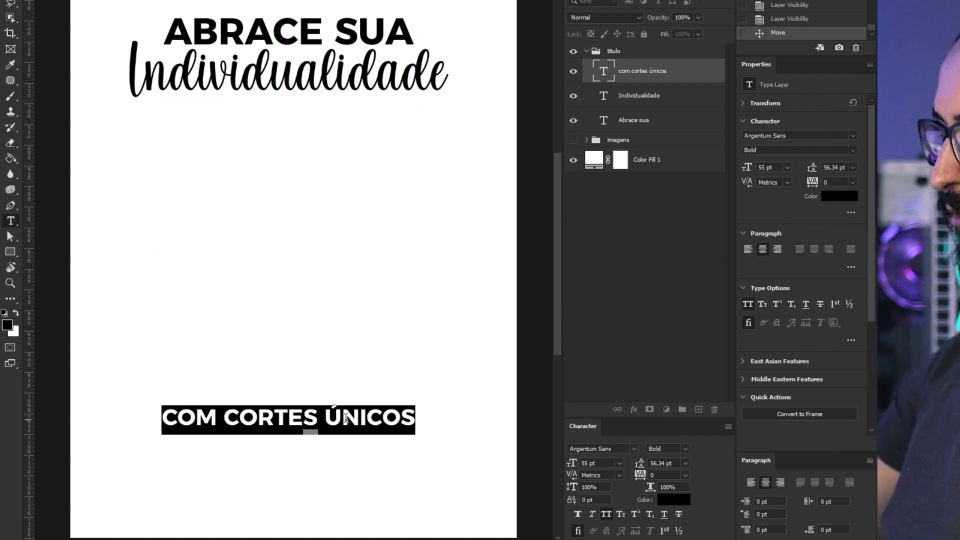
text(agende agora)
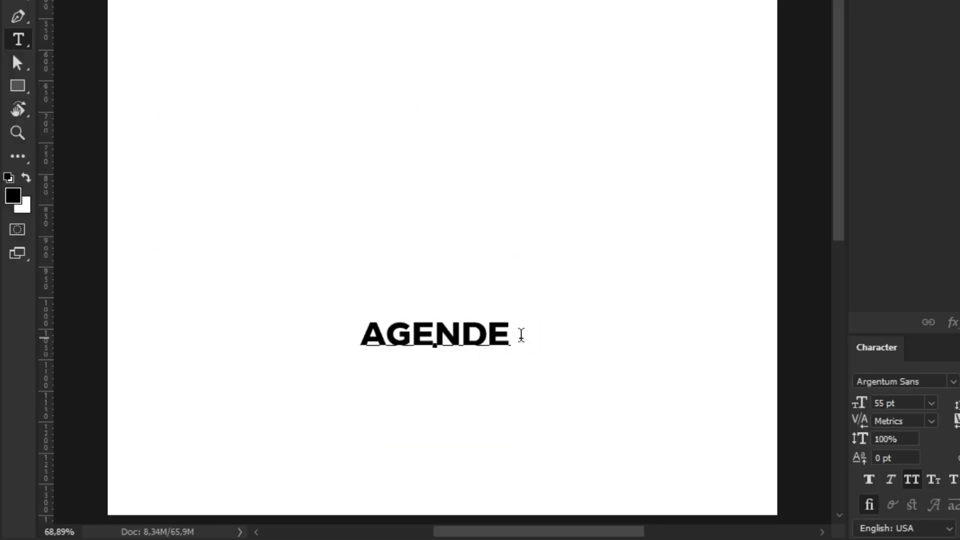
key(ctrl+Return)
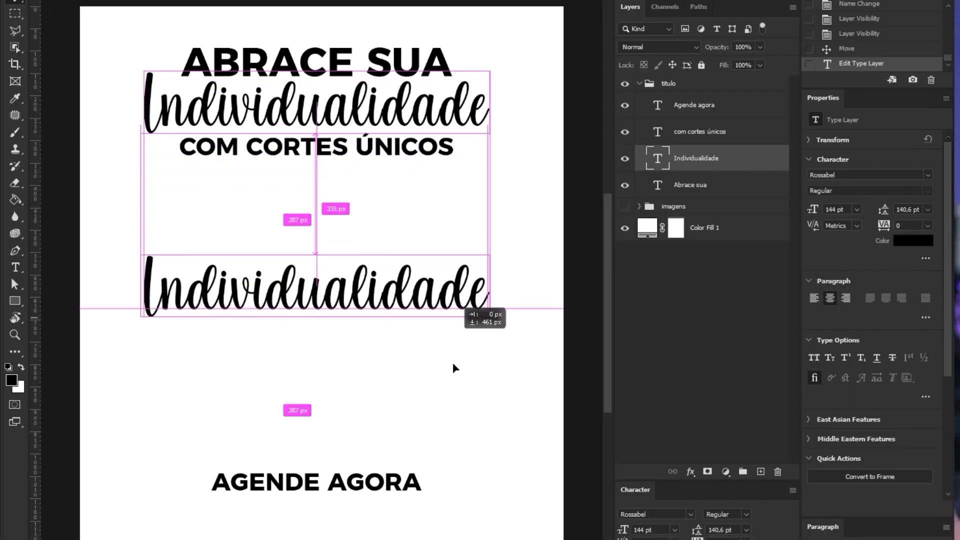
Place a copy of the "Individualidade" text below "AGENDE AGORA" and replace its wording with the contact phone number
drag(455, 369, 445, 539)
key(t)
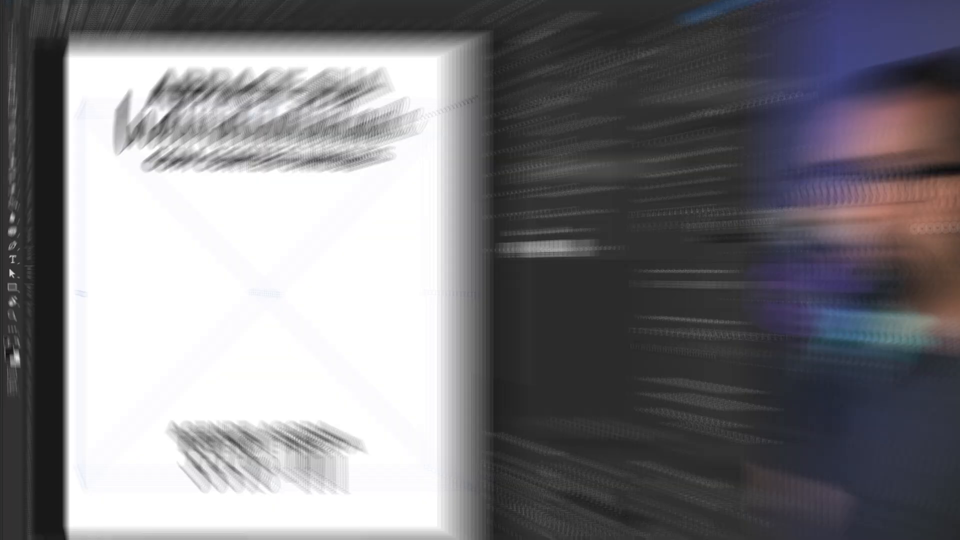
Scale down the logo-q28a image and move it to the lower part of the canvas
drag(434, 60, 287, 268)
drag(429, 268, 474, 539)
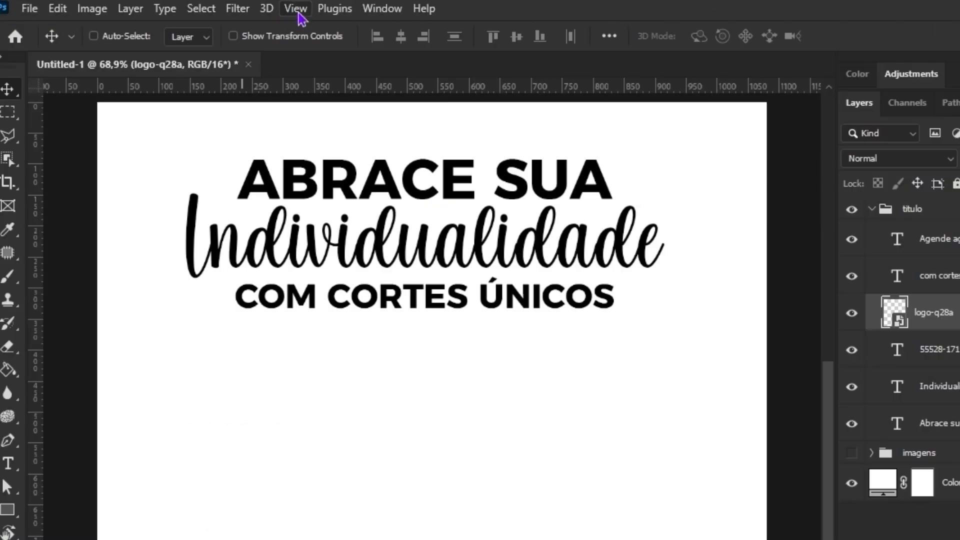
Add a guide layout to the canvas with 100 px margins in magenta
click(172, 9)
mouse_move(374, 484)
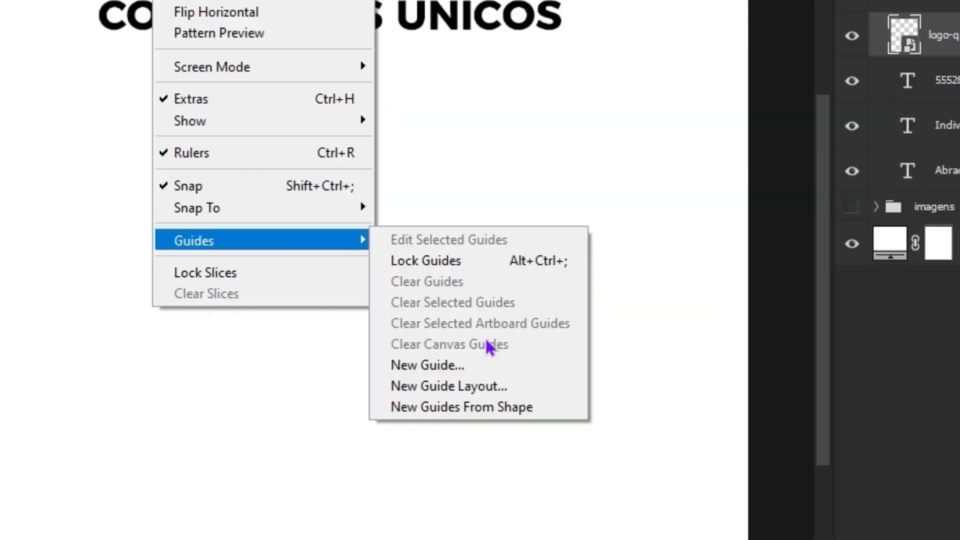
click(495, 396)
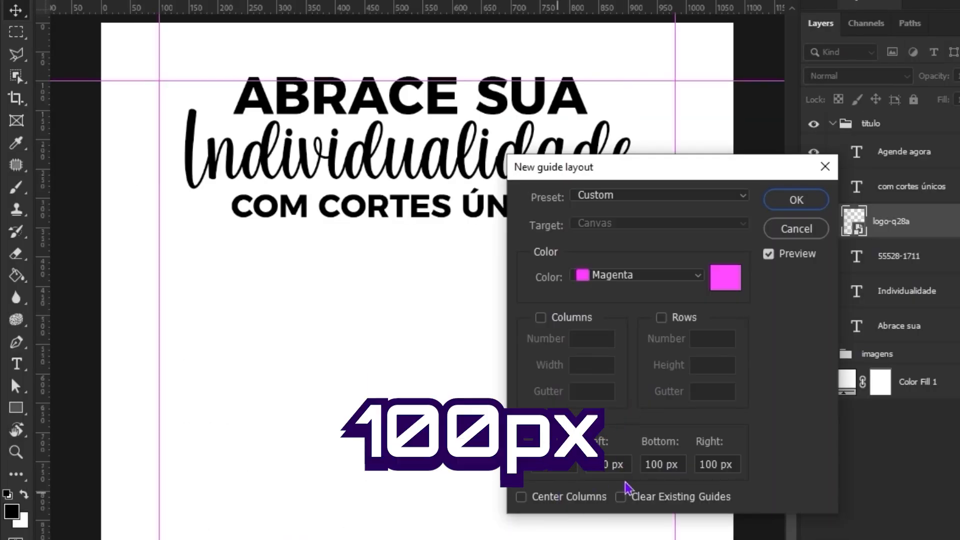
click(796, 200)
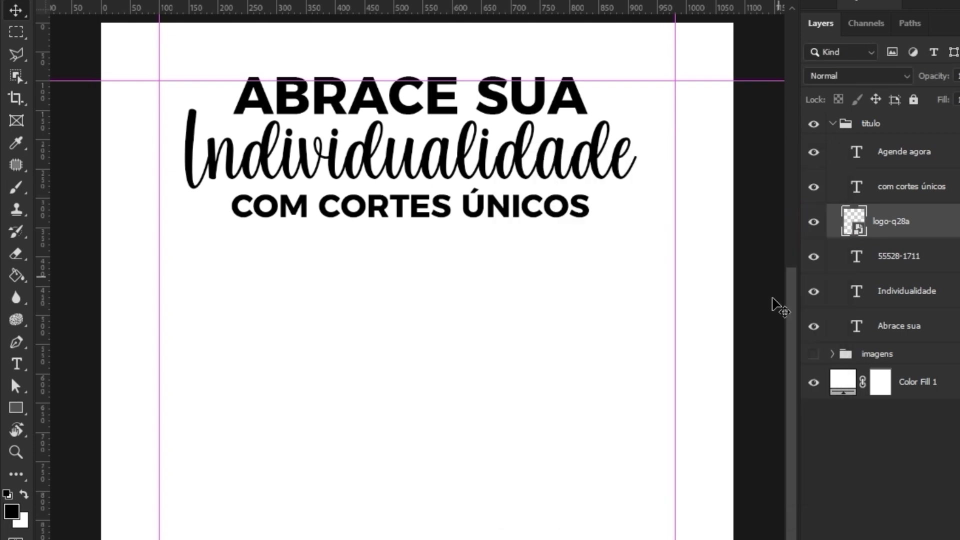
Place the logo-q28a layer first in the titulo group and centre all the group's layers horizontally on the canvas
drag(890, 221, 898, 152)
key(ctrl+a)
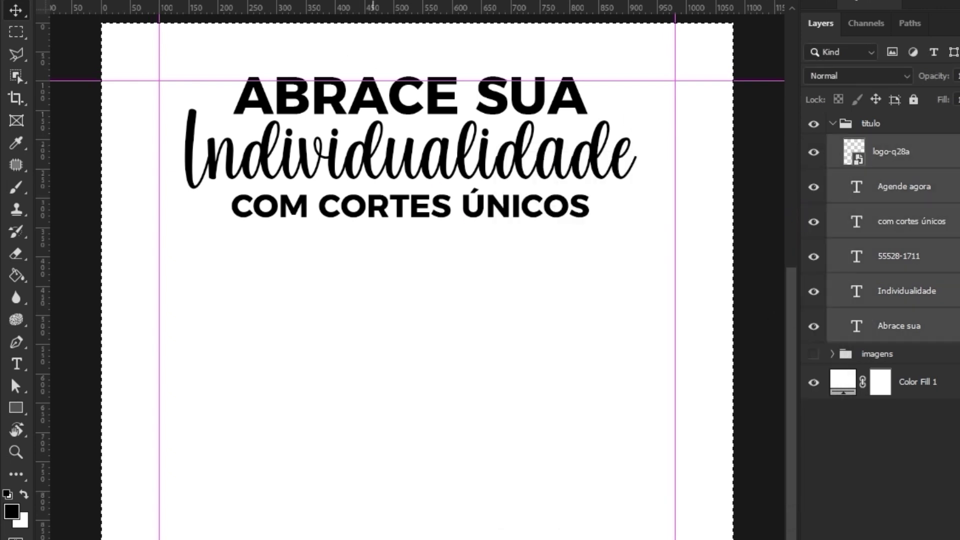
click(386, 1)
key(ctrl+d)
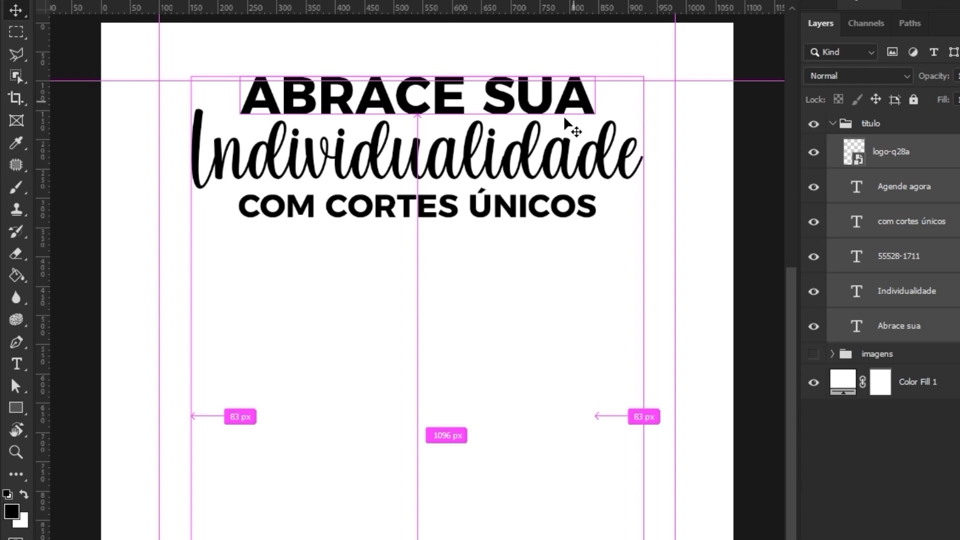
Check the font sizes of the title texts and place the "com cortes únicos" layer directly above "Individualidade" in the stacking order
click(894, 329)
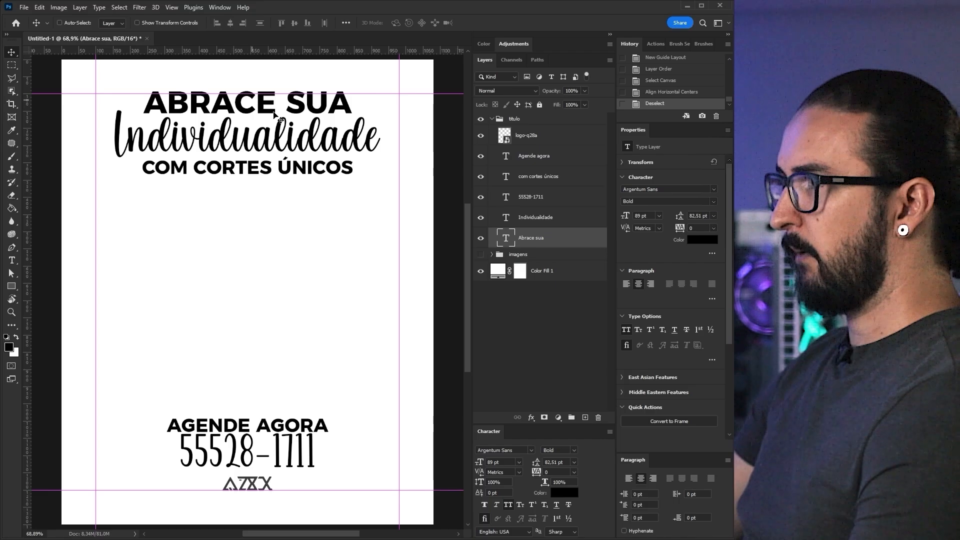
click(549, 216)
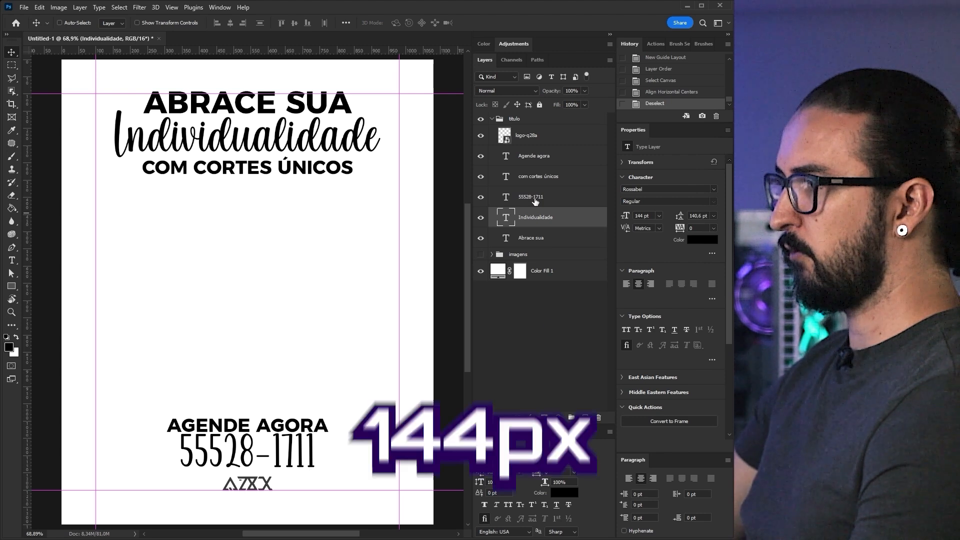
drag(538, 176, 534, 204)
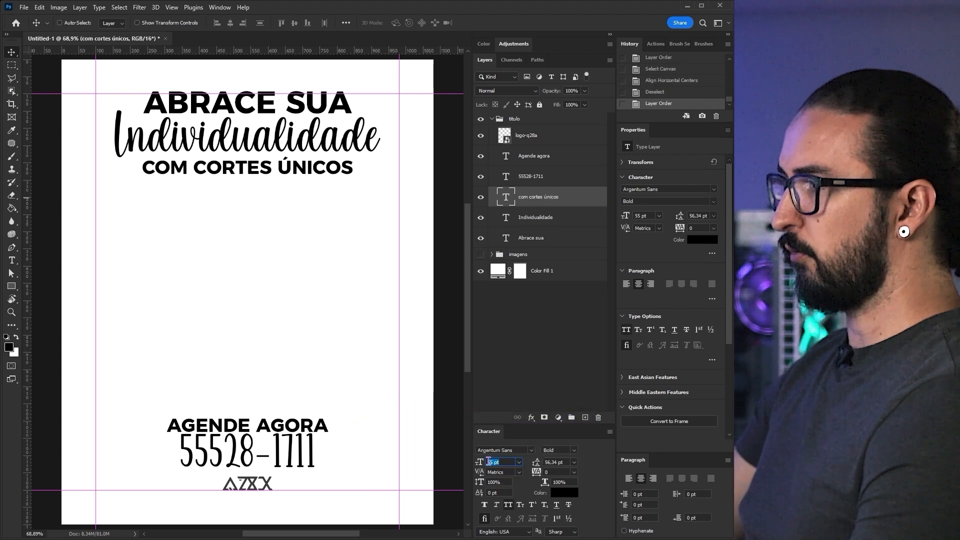
Set the "AGENDE AGORA" font size to 34 pt and nudge it together with the phone number slightly up
click(531, 176)
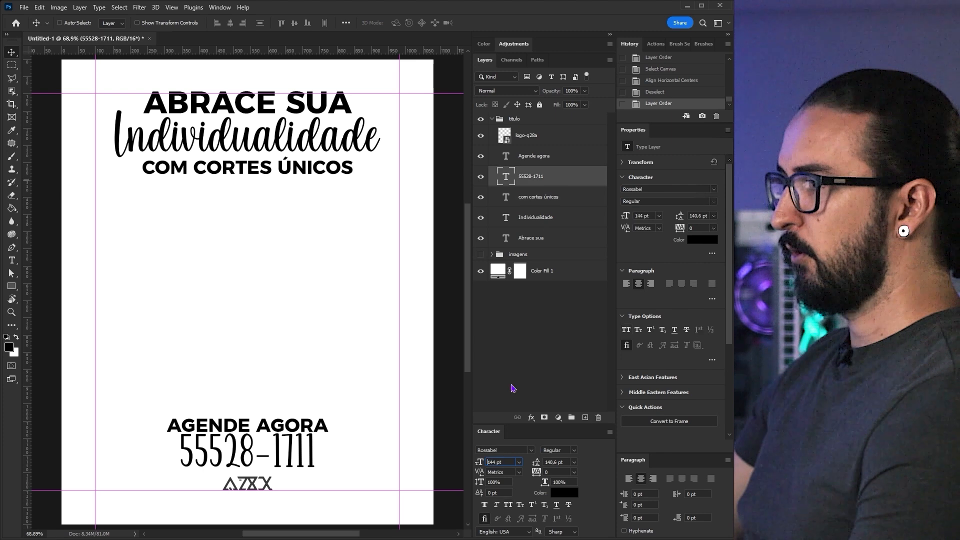
click(534, 156)
text(3)
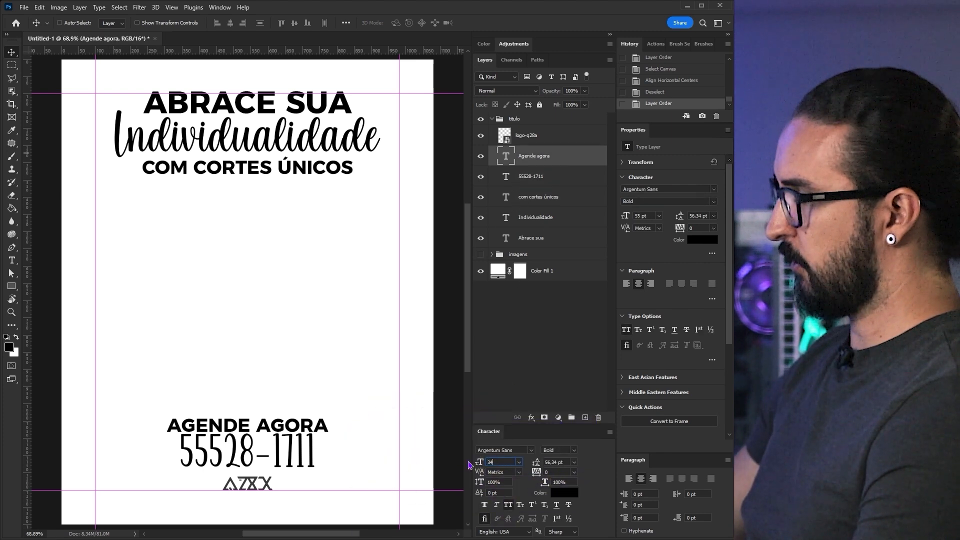
text(4)
key(Return)
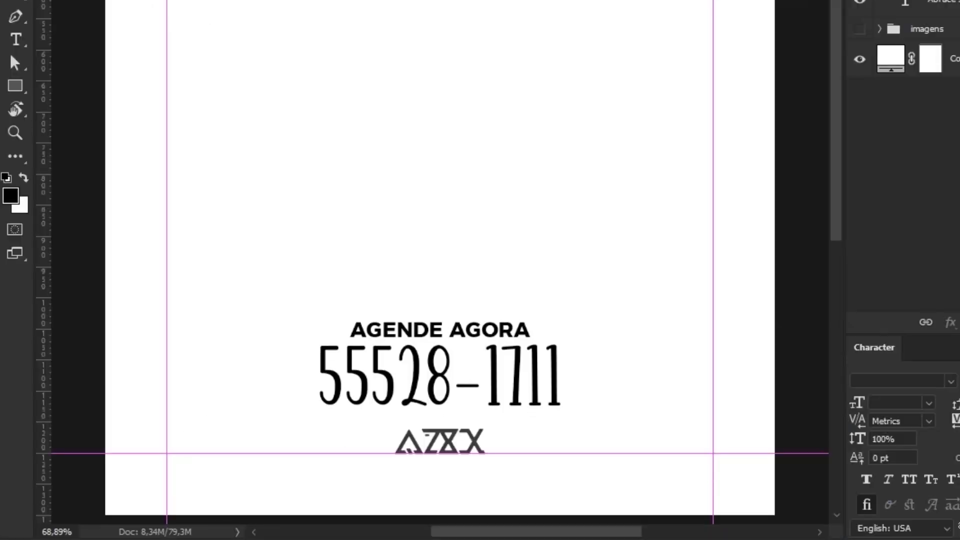
key(Down)
key(Down)
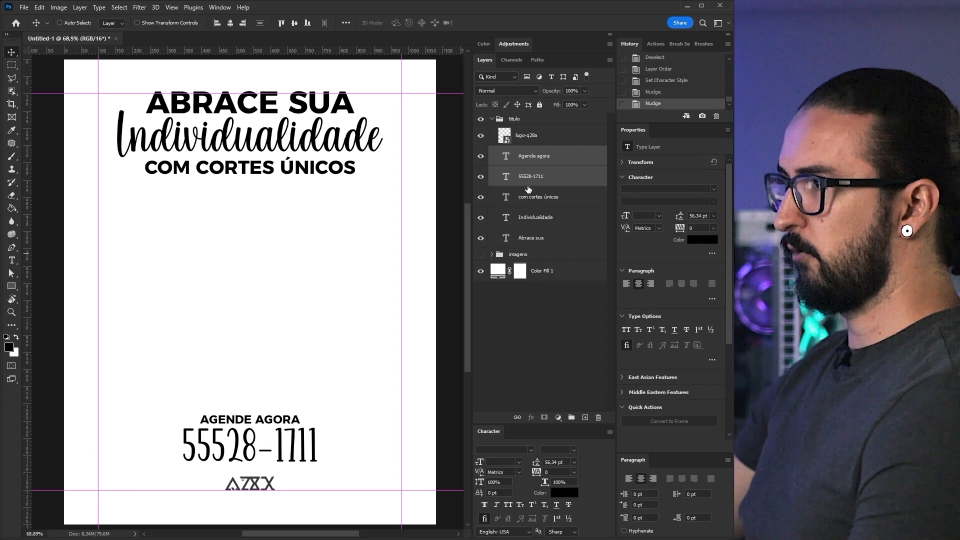
Move the logo up to the upper margin guide and shift the three title texts down below it
click(522, 134)
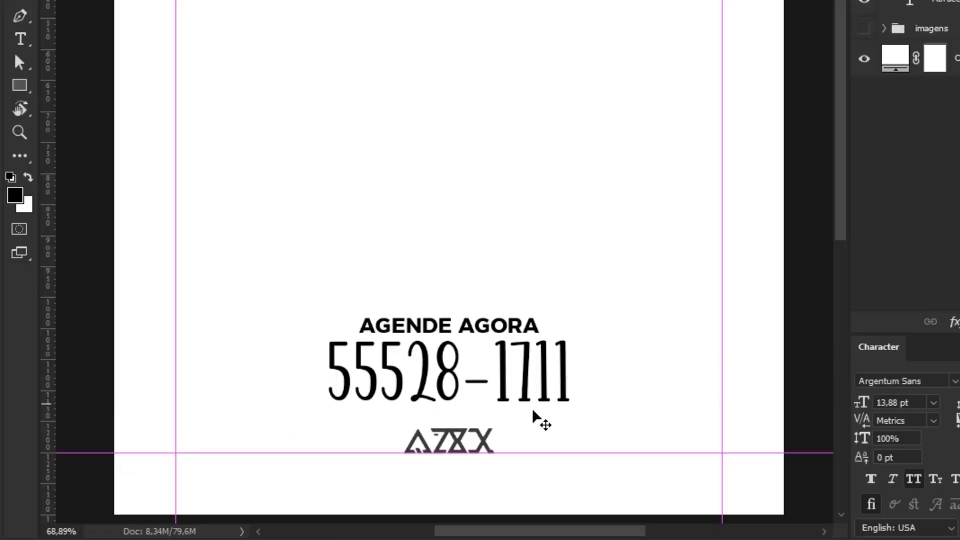
drag(533, 412, 556, 149)
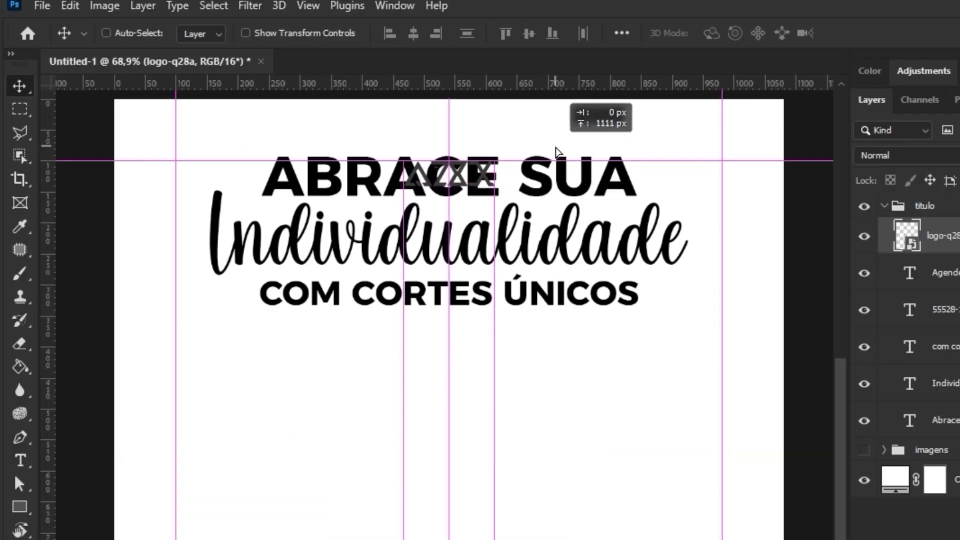
click(918, 426)
shift+click(926, 347)
drag(577, 301, 578, 367)
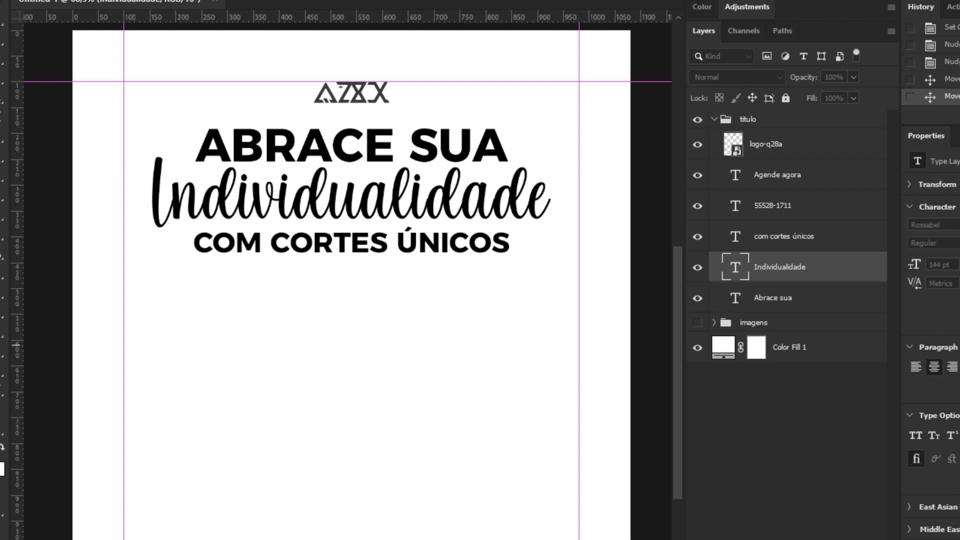
Warp the "Individualidade" text with a horizontal Arc style and a bend of +5%
click(480, 1)
drag(418, 424, 384, 425)
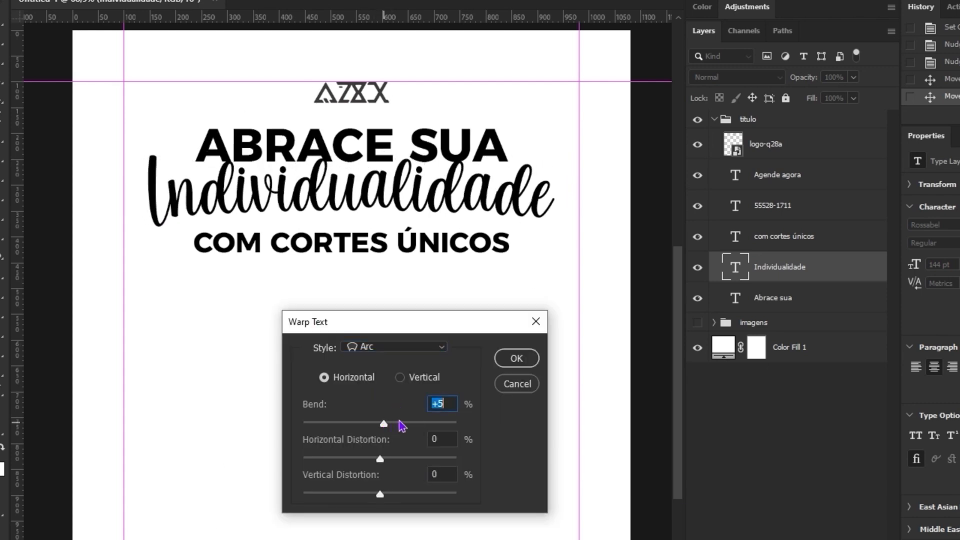
click(515, 361)
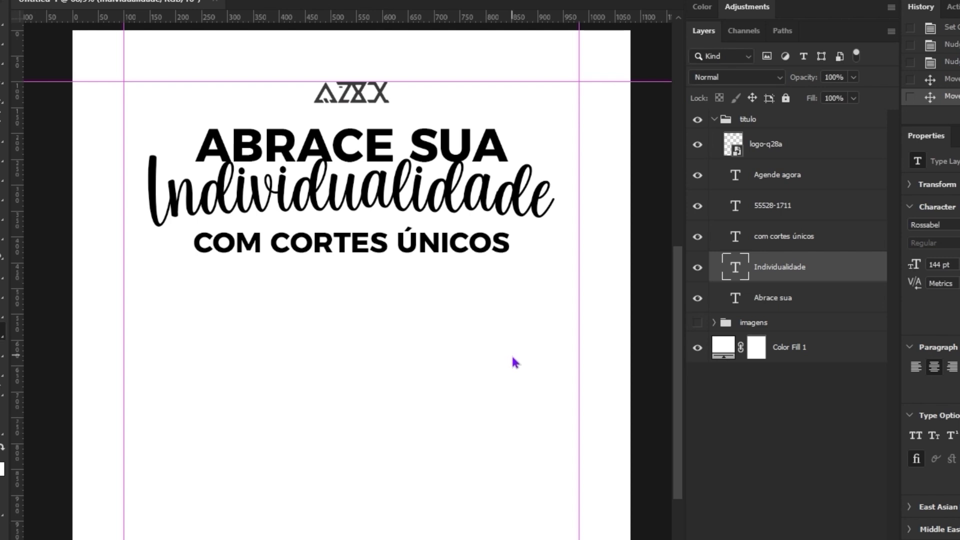
Nudge the "com cortes únicos" text up closer to "Individualidade"
click(786, 299)
click(784, 238)
key(v)
key(Up)
key(Up)
key(Up)
key(Up)
key(Up)
key(Up)
key(Up)
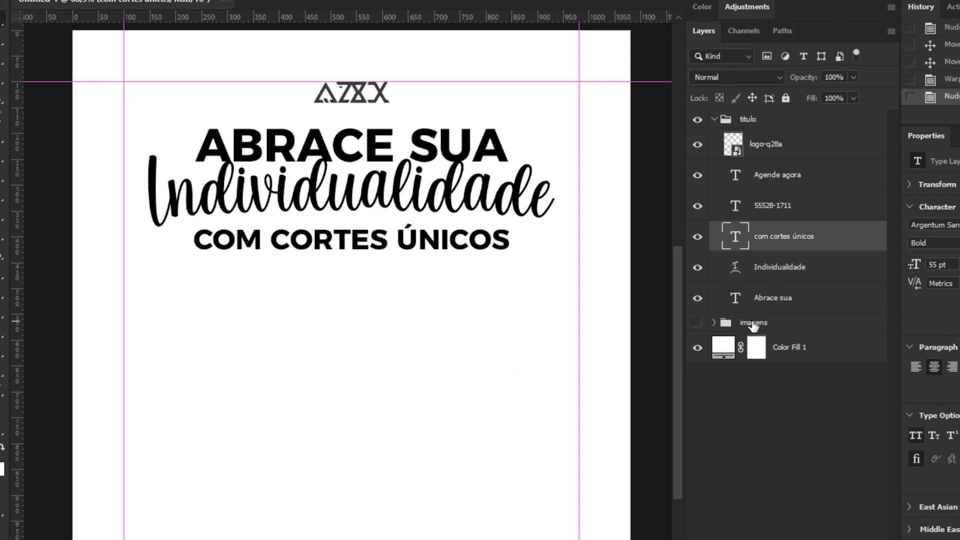
Nudge the "Abrace sua" text slightly up, away from the warped "Individualidade"
click(768, 299)
key(Up)
key(Up)
key(Up)
key(Up)
key(Up)
key(Up)
key(Up)
key(Up)
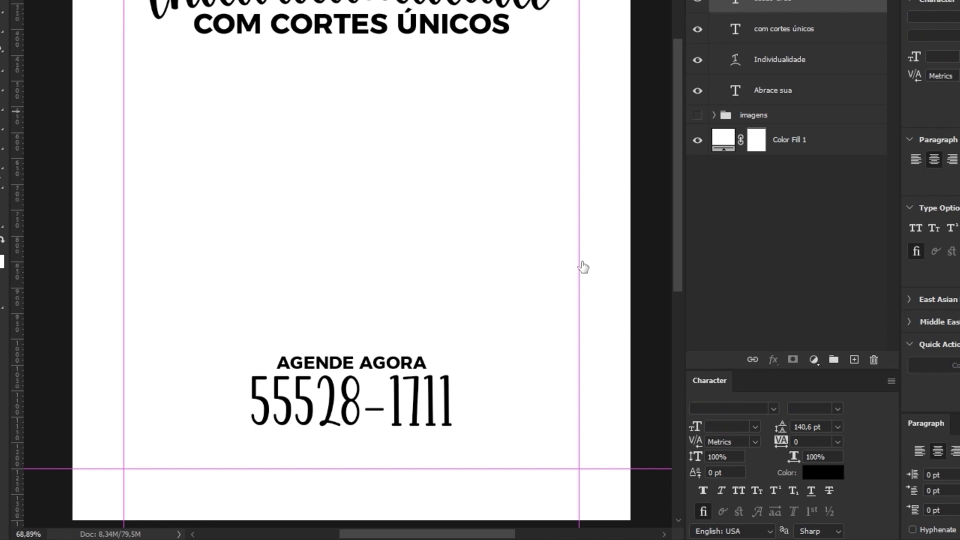
drag(465, 349, 465, 383)
drag(464, 382, 465, 383)
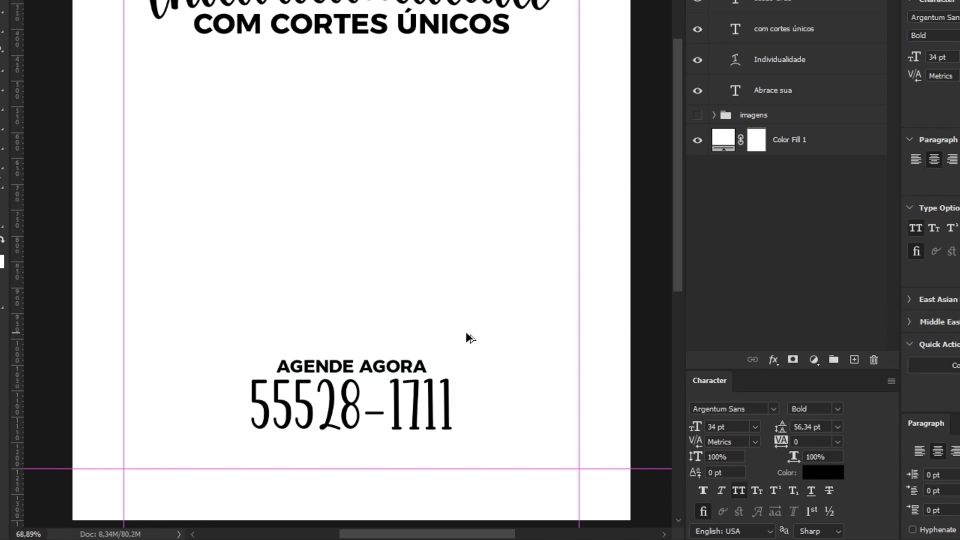
drag(470, 338, 463, 427)
key(t)
double_click(338, 457)
key(ctrl+a)
text(www.q28a.com)
key(ctrl+Return)
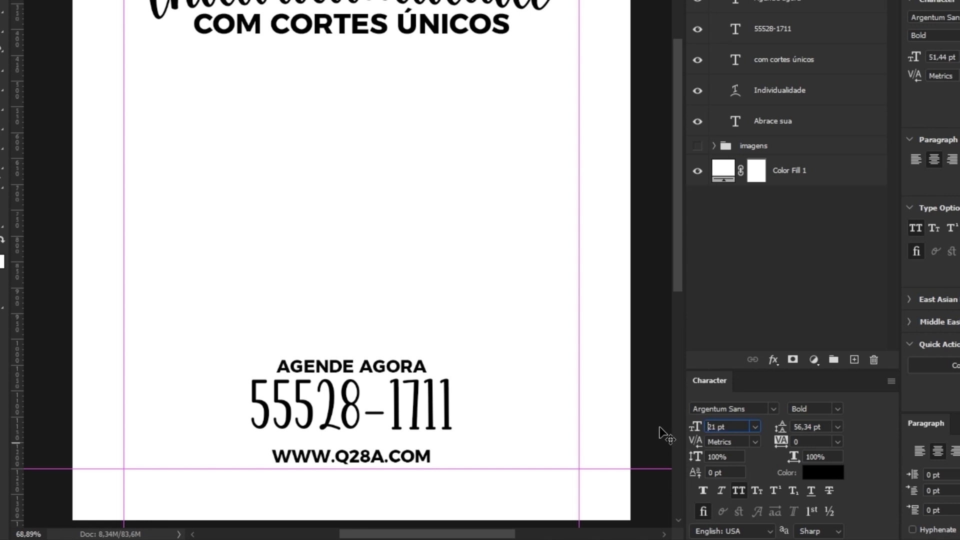
Turn off all caps for the website text and set its font size to 26 pt
key(Return)
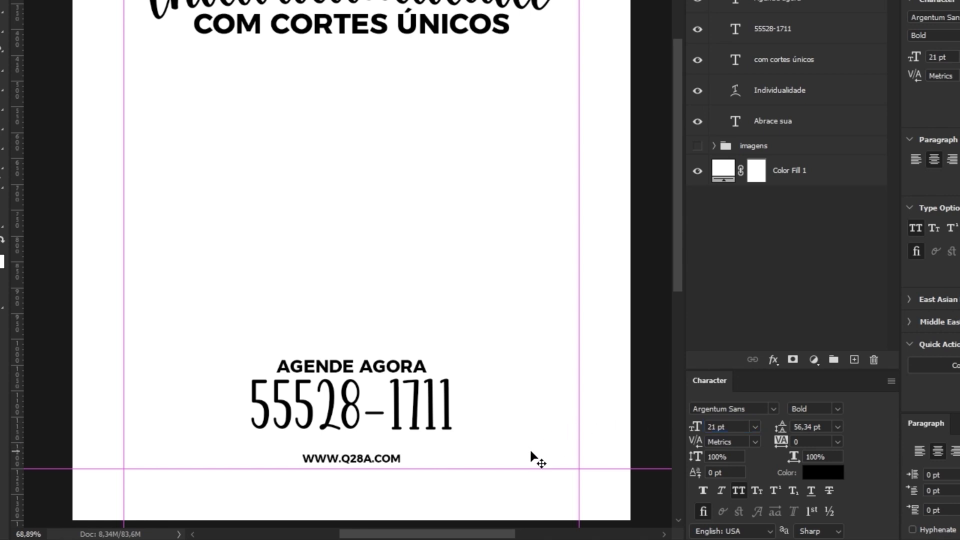
key(ctrl+shift+k)
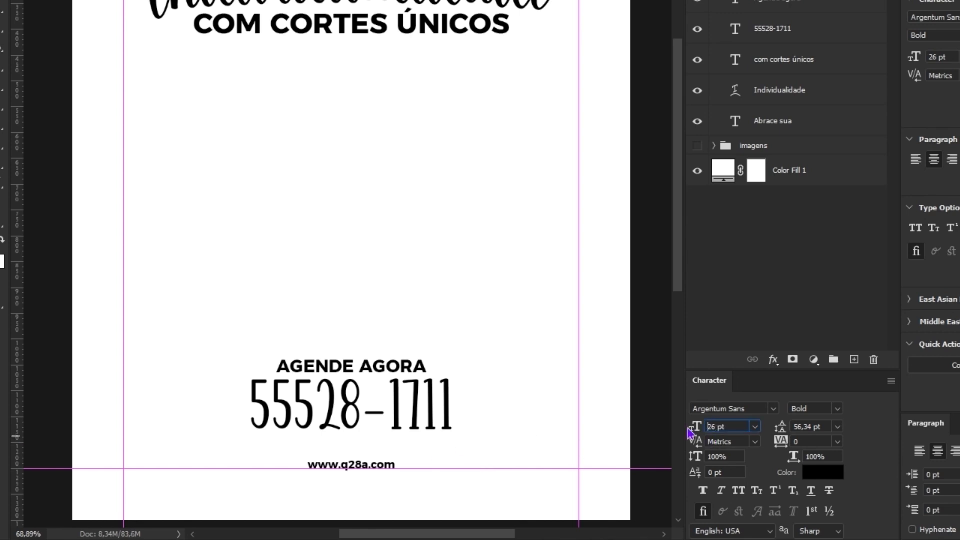
key(Return)
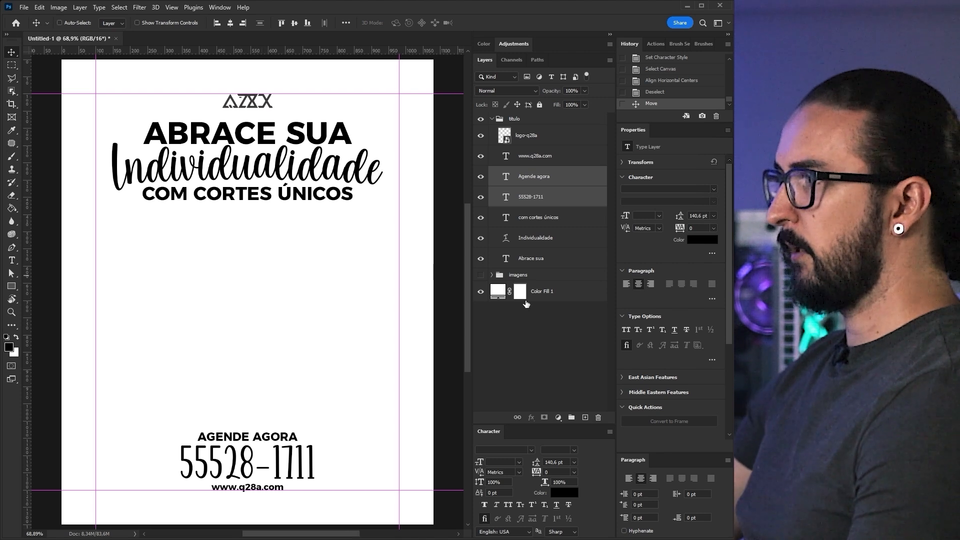
Make the imagens group visible and expand it to reach its image layers
click(505, 275)
click(481, 275)
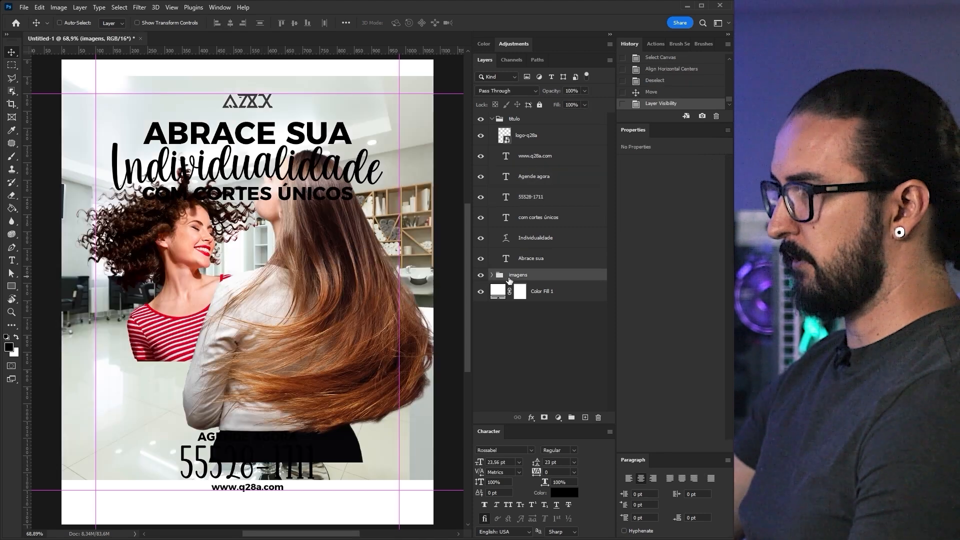
click(492, 275)
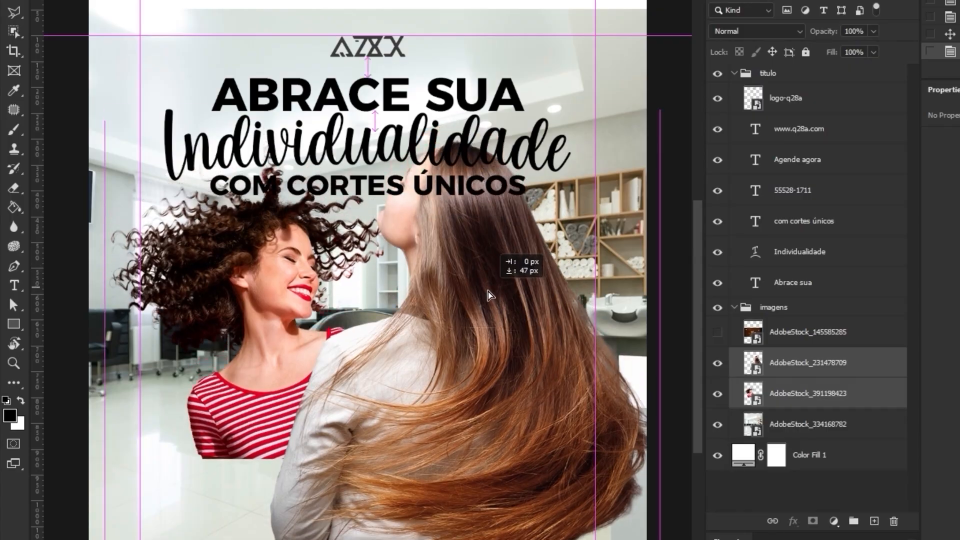
Move the two model images down below the title and scale them down slightly together
drag(328, 265, 328, 287)
mouse_move(486, 322)
mouse_down()
mouse_move(486, 340)
mouse_move(484, 330)
mouse_up()
key(ctrl+t)
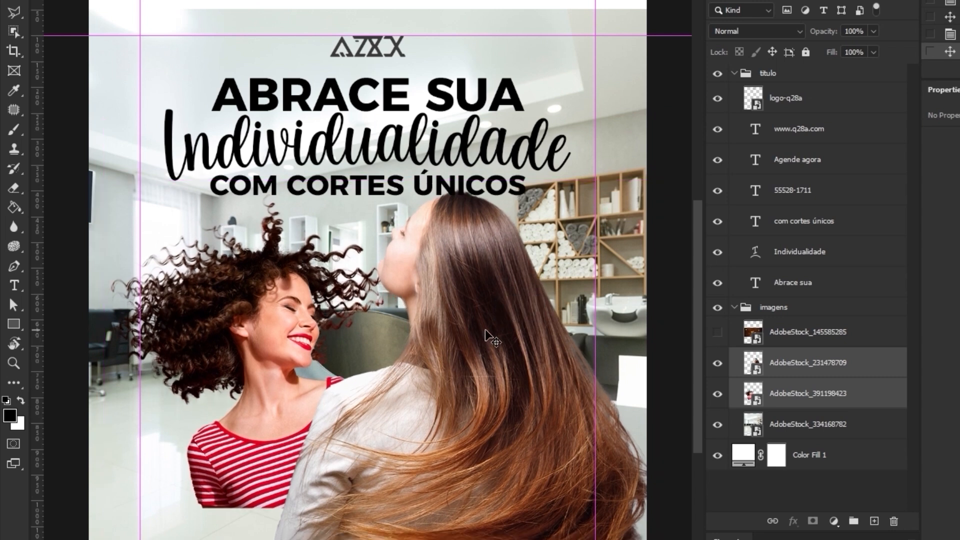
drag(651, 183, 628, 204)
key(Return)
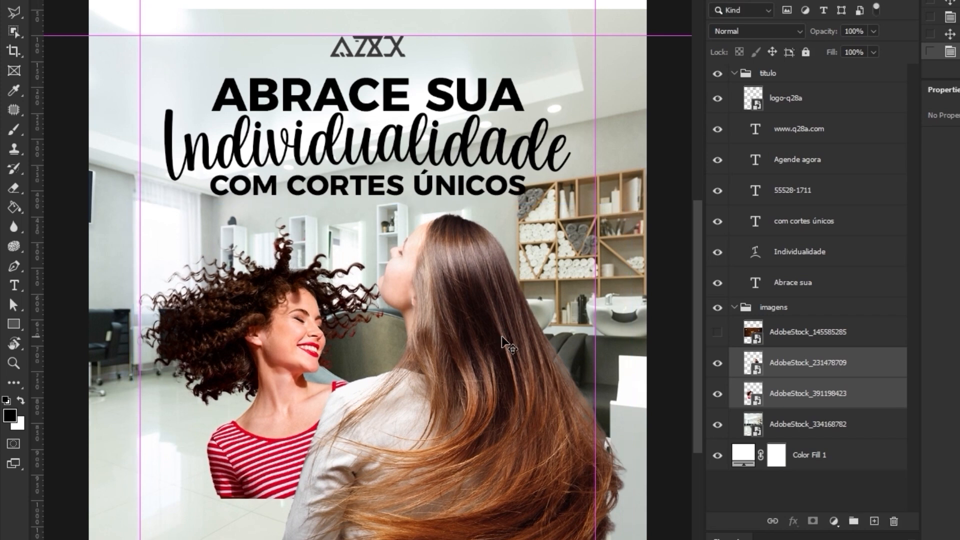
drag(503, 339, 503, 330)
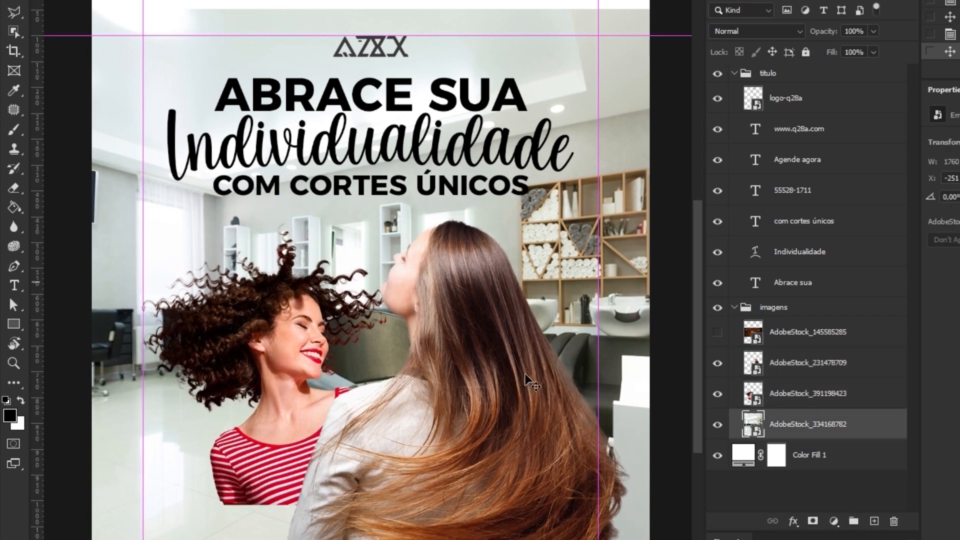
Add a layer mask to the AdobeStock_334168782 salon background and choose the Kyle's Real Oils - 01 brush at 130 px, angled about 128°
click(813, 522)
key(b)
right_click(213, 255)
scroll(394, 460, down, 5)
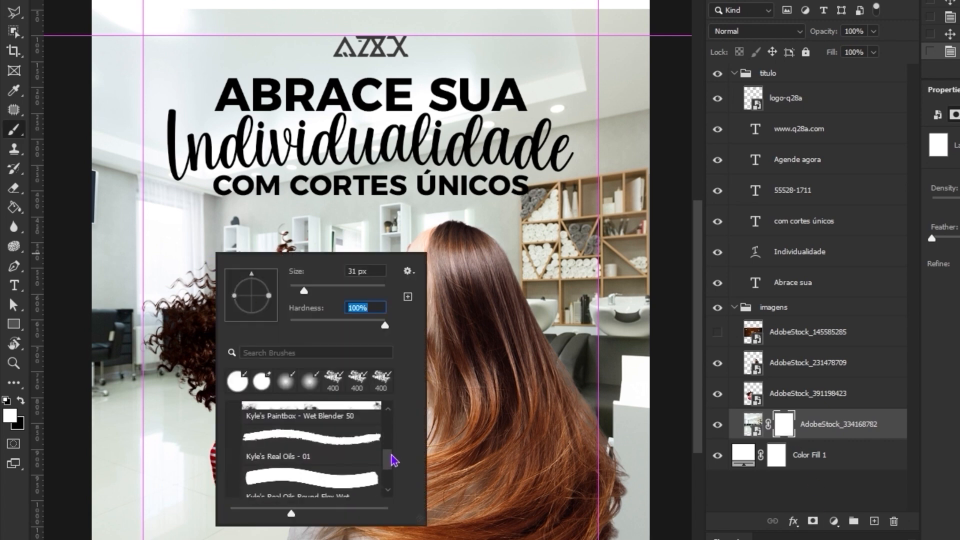
scroll(396, 465, up, 1)
click(326, 436)
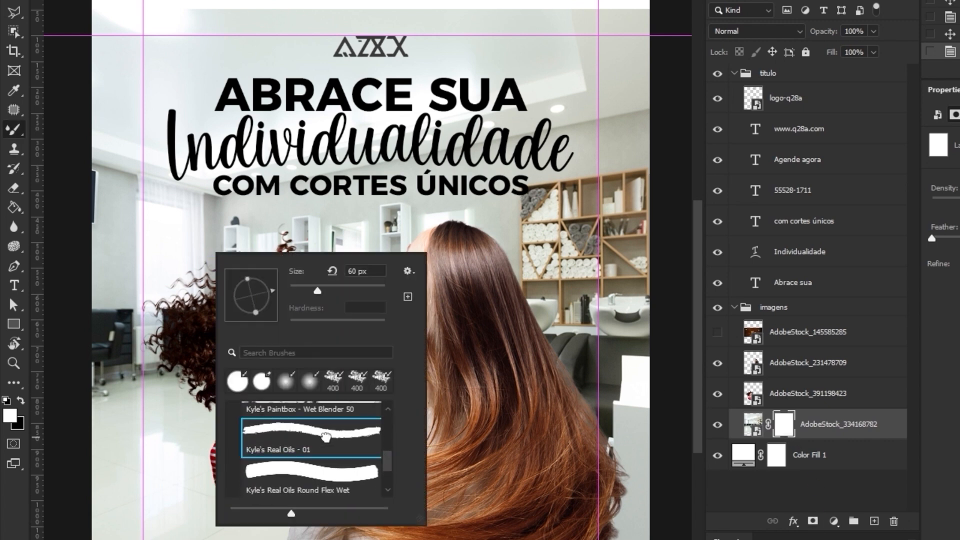
mouse_move(273, 291)
mouse_down()
mouse_move(251, 280)
mouse_move(210, 196)
mouse_up()
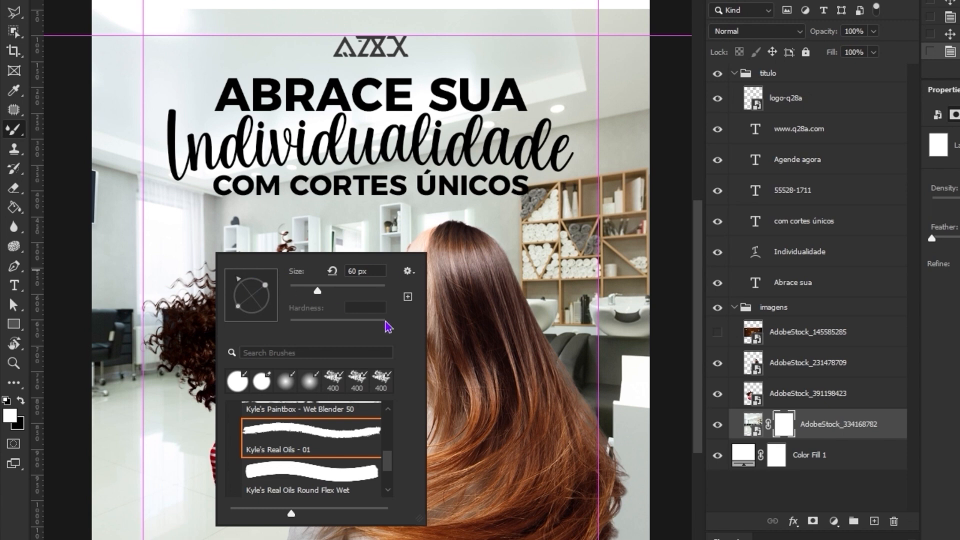
drag(345, 290, 343, 290)
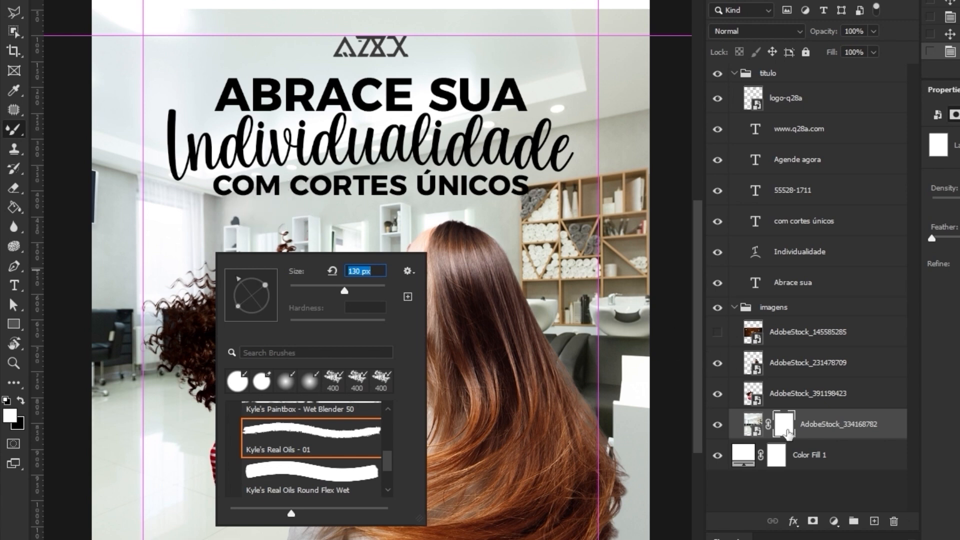
Target the salon background's mask with black as the foreground colour and set the brush's Wet value to 0%
click(787, 429)
key(x)
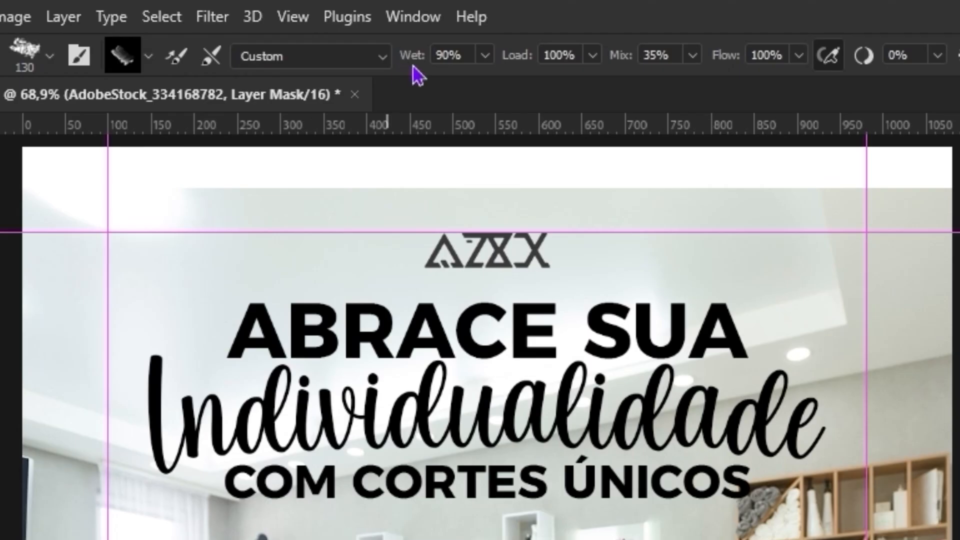
drag(414, 58, 266, 75)
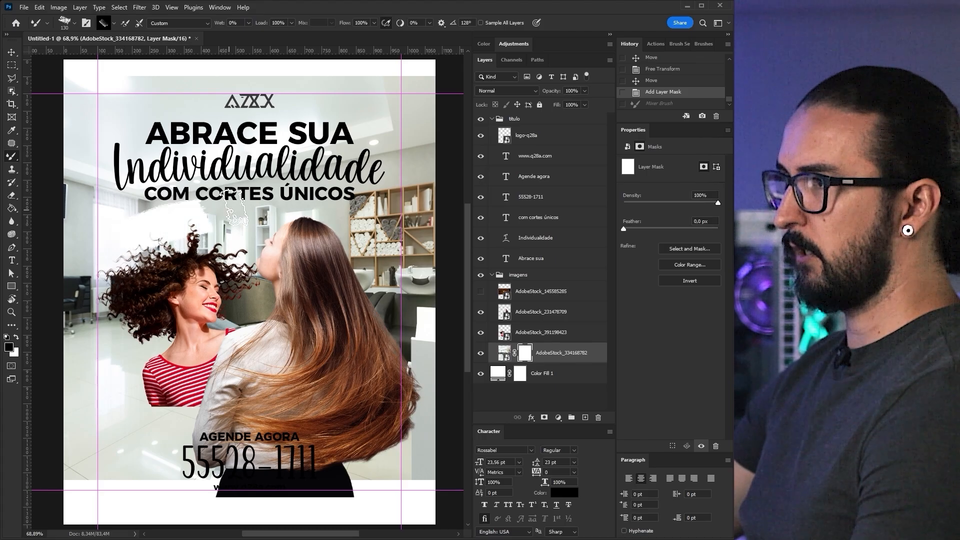
Brush a rough-edged patch around both models onto the salon background's mask, and invert the mask
drag(234, 208, 243, 209)
key(ctrl+z)
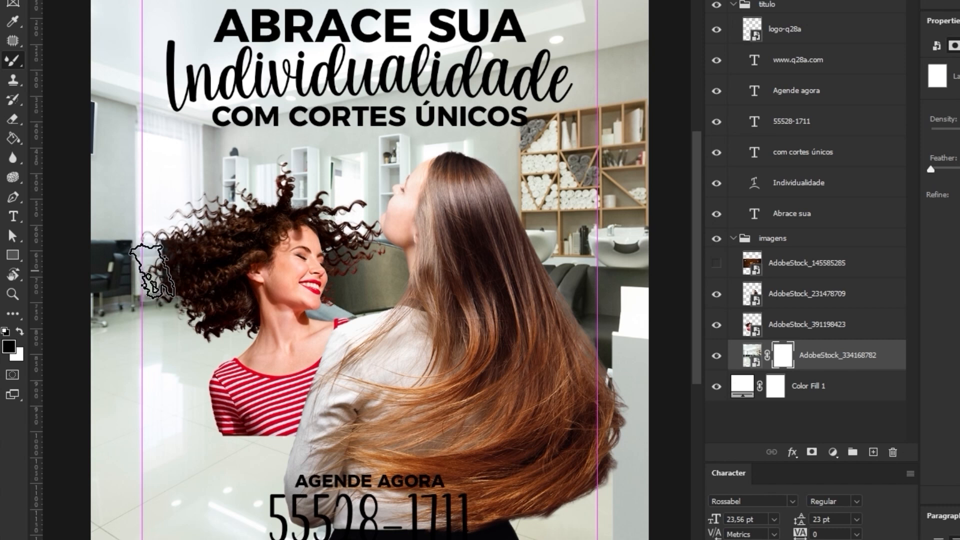
mouse_move(153, 270)
mouse_down()
mouse_move(329, 187)
mouse_move(174, 275)
mouse_move(182, 291)
mouse_move(355, 223)
mouse_move(447, 173)
mouse_move(242, 273)
mouse_move(447, 167)
mouse_move(202, 301)
mouse_move(387, 258)
mouse_move(287, 303)
mouse_move(243, 341)
mouse_move(511, 242)
mouse_move(220, 389)
mouse_move(245, 395)
mouse_move(397, 329)
mouse_move(198, 454)
mouse_move(315, 404)
mouse_move(363, 410)
mouse_move(302, 462)
mouse_move(343, 458)
mouse_move(507, 385)
mouse_move(515, 415)
mouse_move(463, 467)
mouse_move(529, 349)
mouse_move(407, 422)
mouse_move(358, 436)
mouse_up()
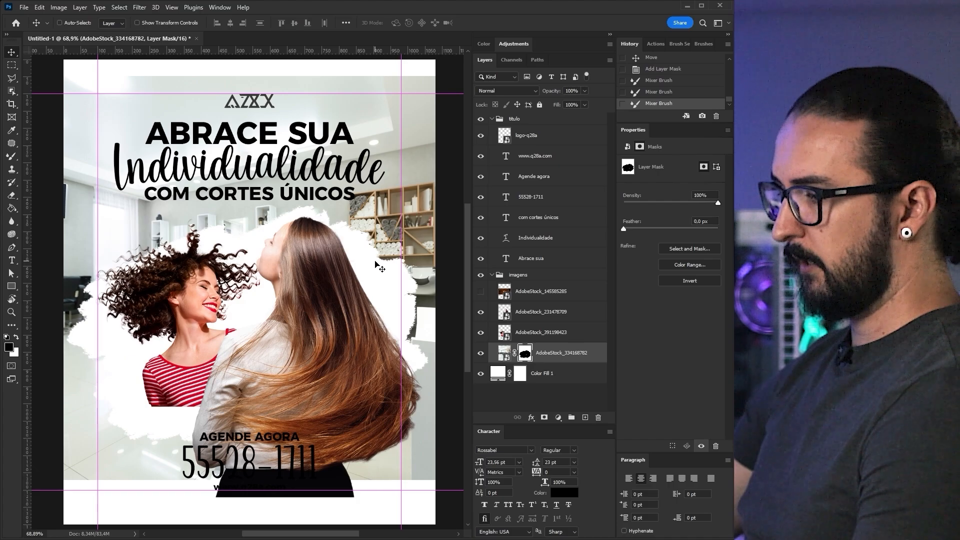
key(ctrl+i)
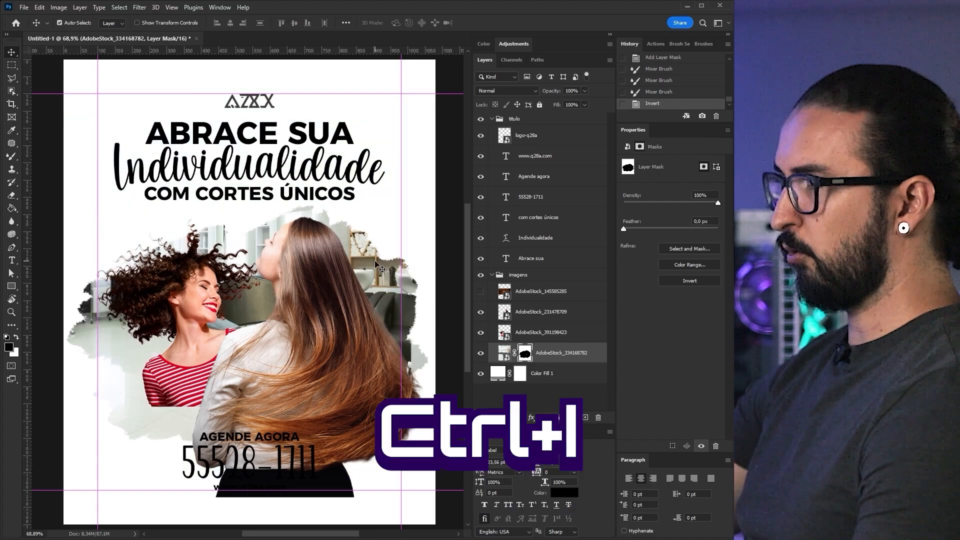
Hide both model layers and unlink the AdobeStock_334168782 salon image from its mask
click(503, 354)
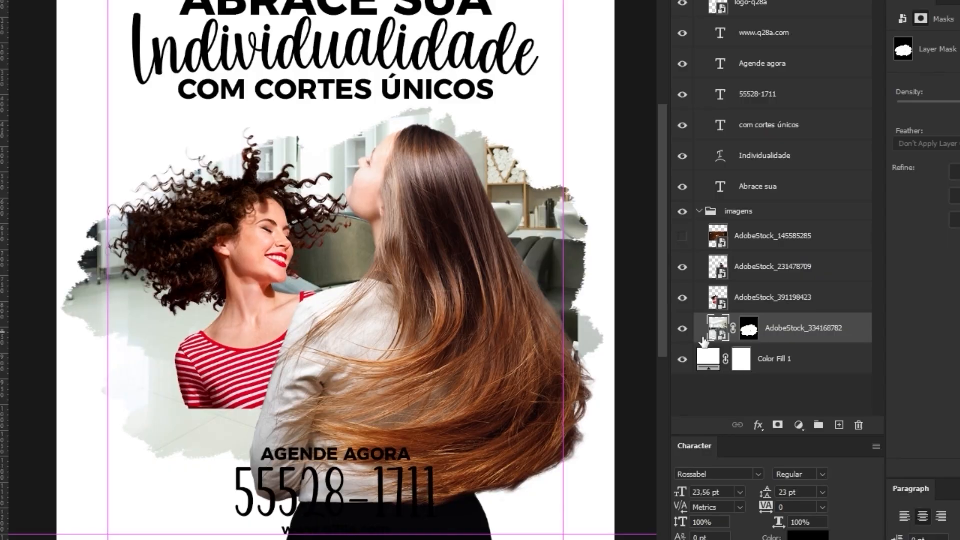
click(682, 298)
click(683, 266)
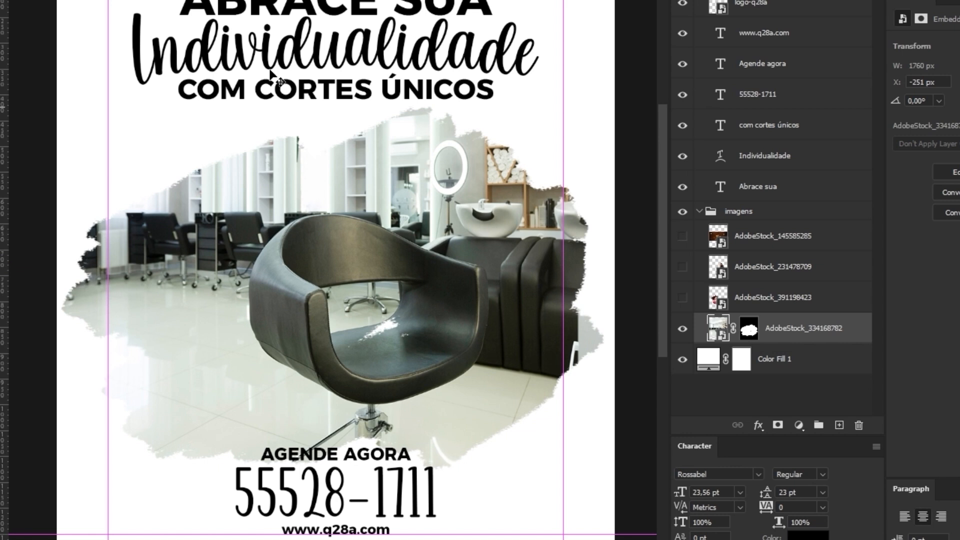
click(733, 329)
drag(298, 228, 319, 255)
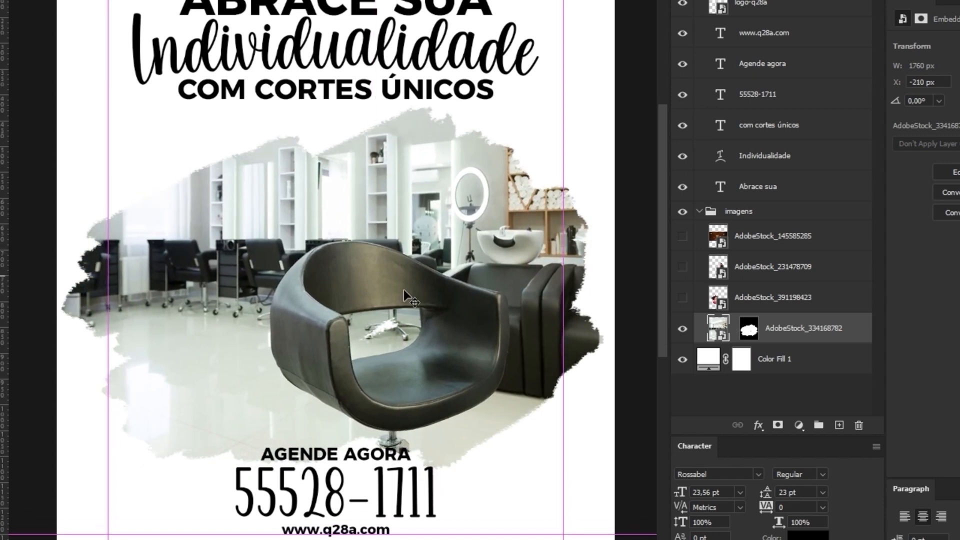
key(ctrl+z)
Fill the small gap in the middle of the salon background's mask by brushing over it with white
click(749, 329)
key(b)
mouse_move(388, 343)
mouse_down()
mouse_move(358, 345)
mouse_move(438, 333)
mouse_up()
key(ctrl+z)
key(x)
Move the salon image straight down inside its unlinked mask, leaving the mask in place
key(v)
click(719, 329)
drag(454, 271, 454, 339)
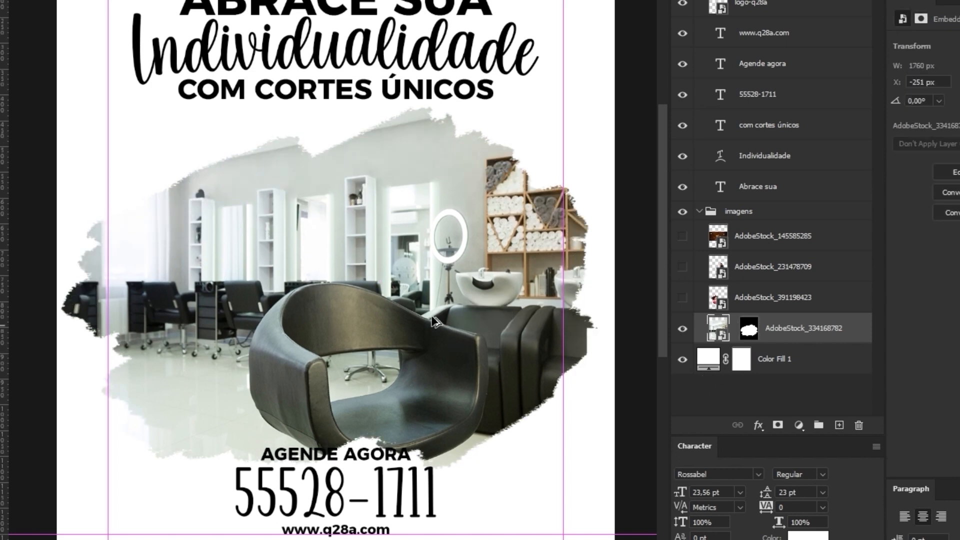
Enlarge the salon image to about 2529 px wide inside its mask, and link the mask again
scroll(448, 331, down, 5)
key(ctrl+t)
drag(569, 197, 638, 155)
drag(433, 327, 400, 334)
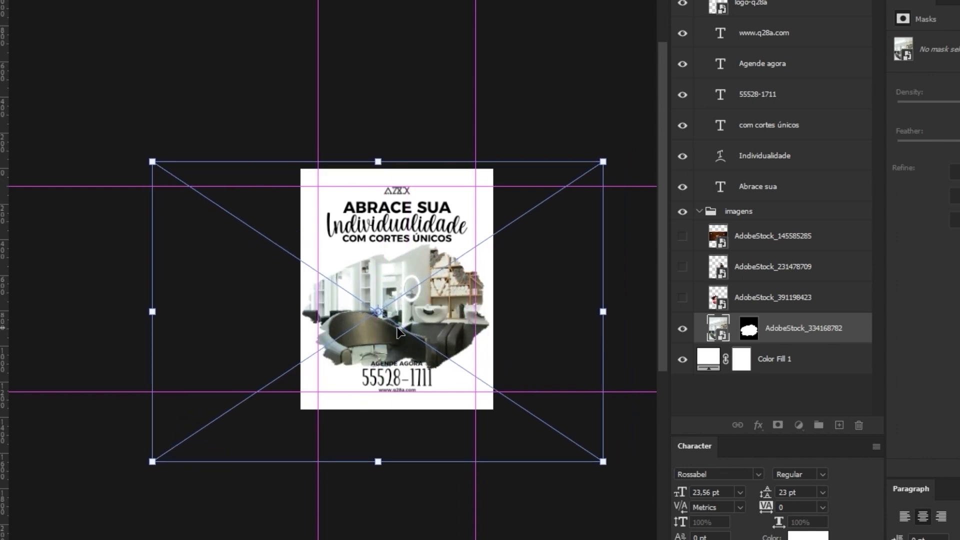
key(Return)
scroll(400, 334, up, 5)
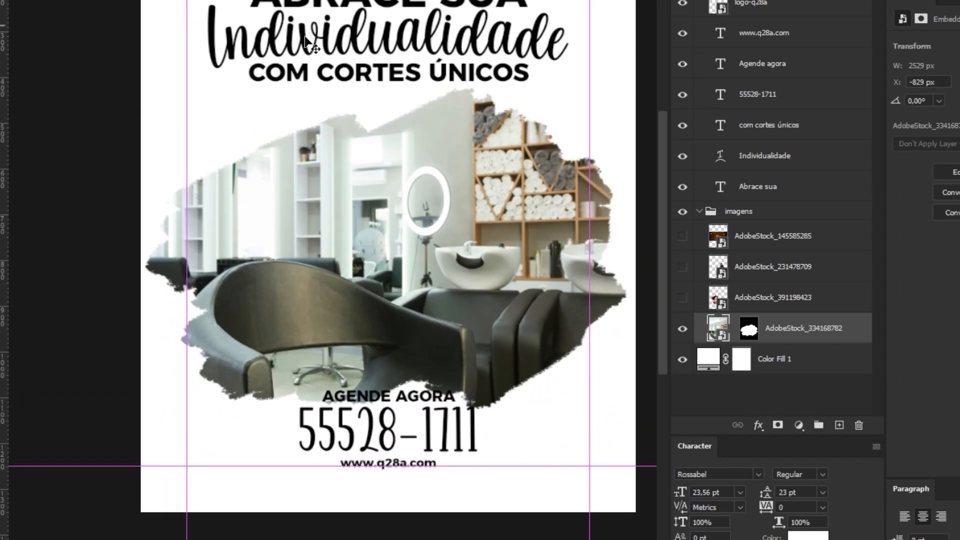
click(734, 329)
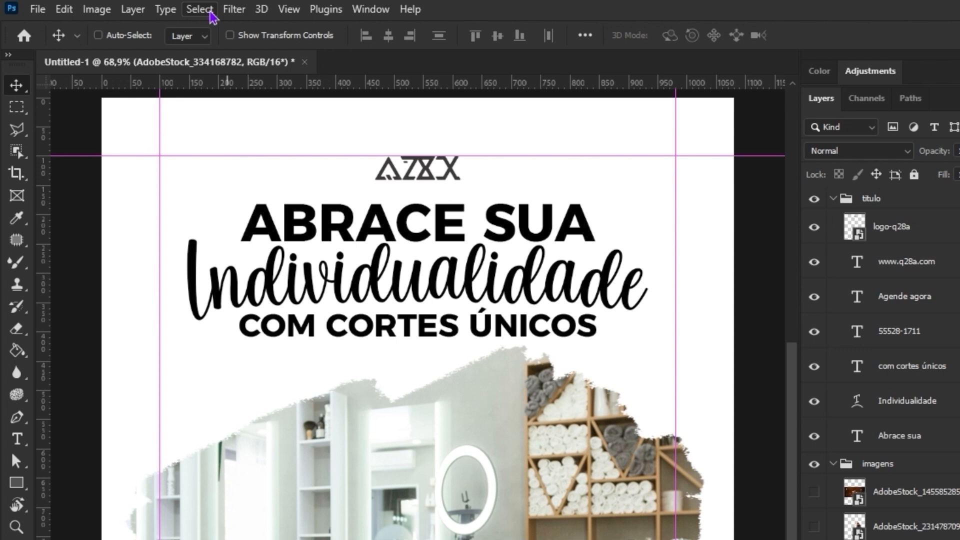
Apply a Gaussian Blur with a 7 px radius to the salon background image
click(234, 9)
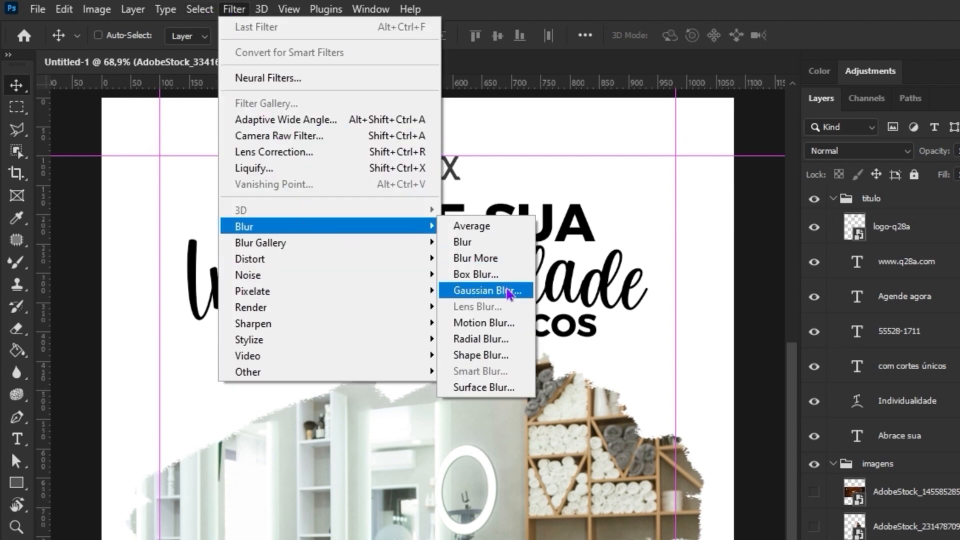
click(492, 279)
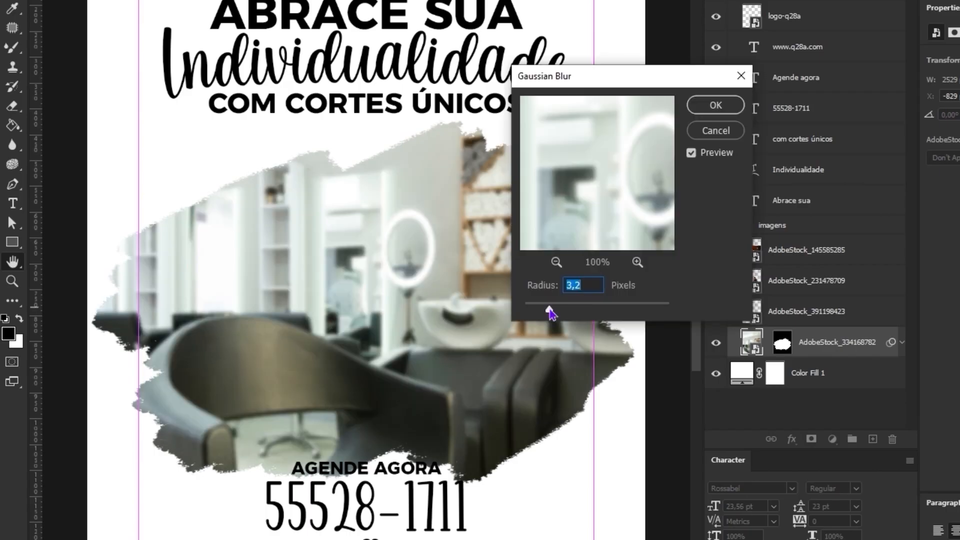
mouse_move(549, 308)
mouse_down()
mouse_move(581, 311)
mouse_move(559, 311)
mouse_up()
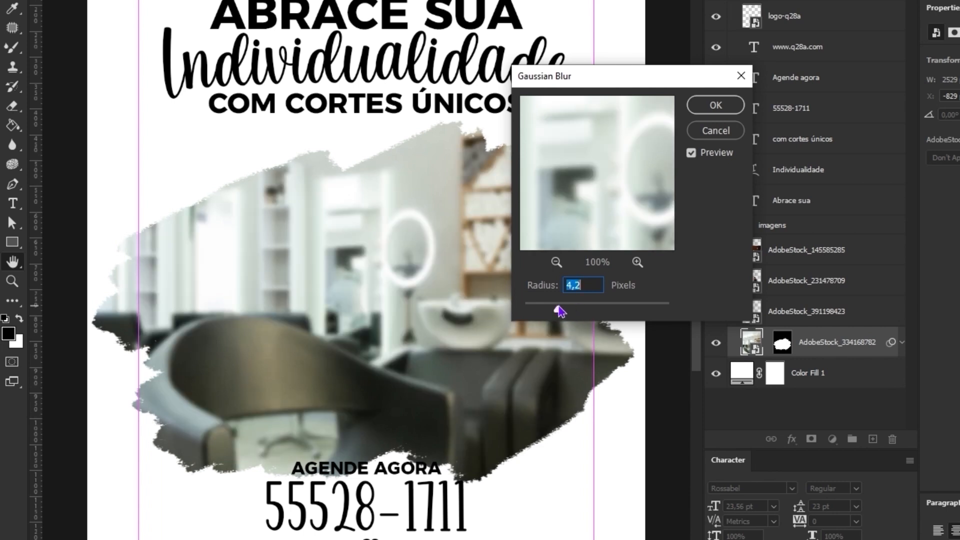
text(7)
key(Return)
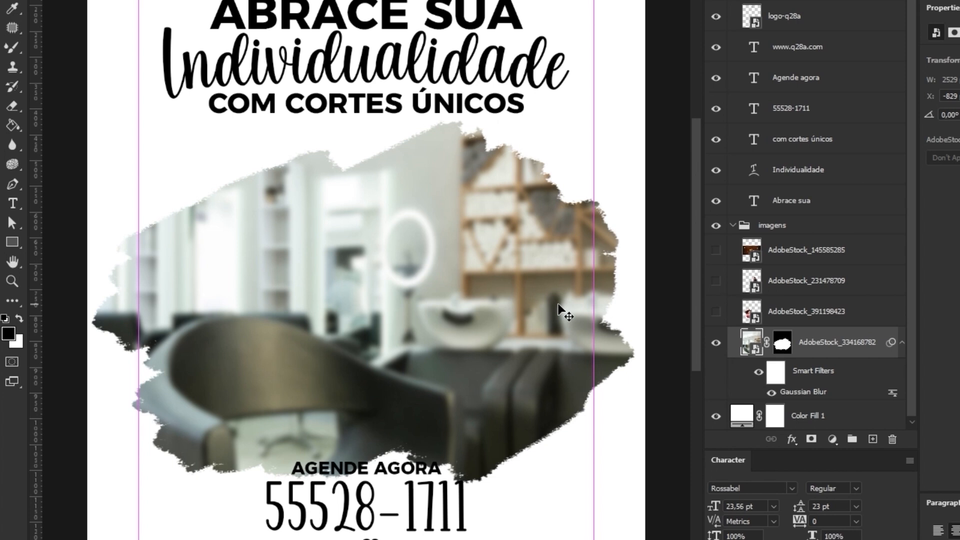
Show both model layers again and add a layer mask to each of them
drag(716, 312, 717, 281)
click(799, 310)
click(802, 281)
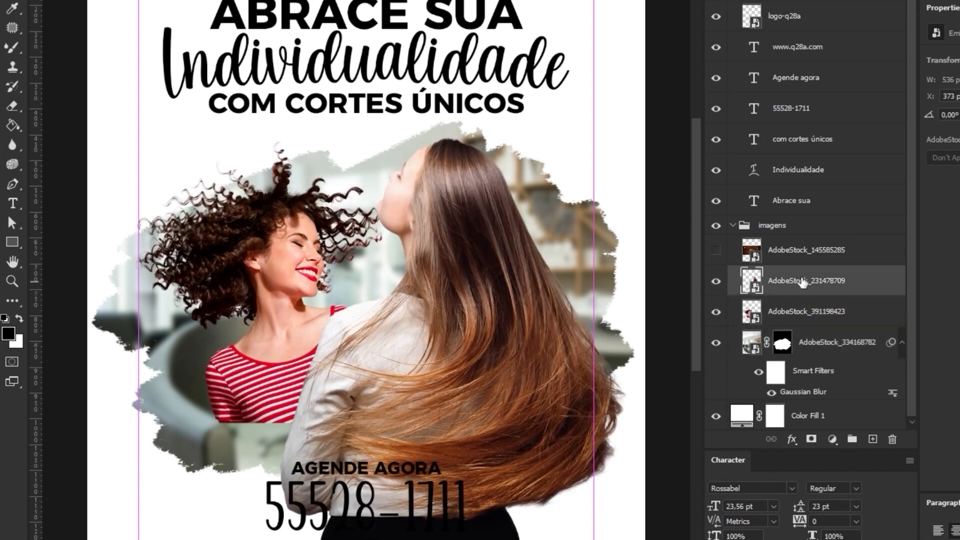
click(776, 310)
click(811, 439)
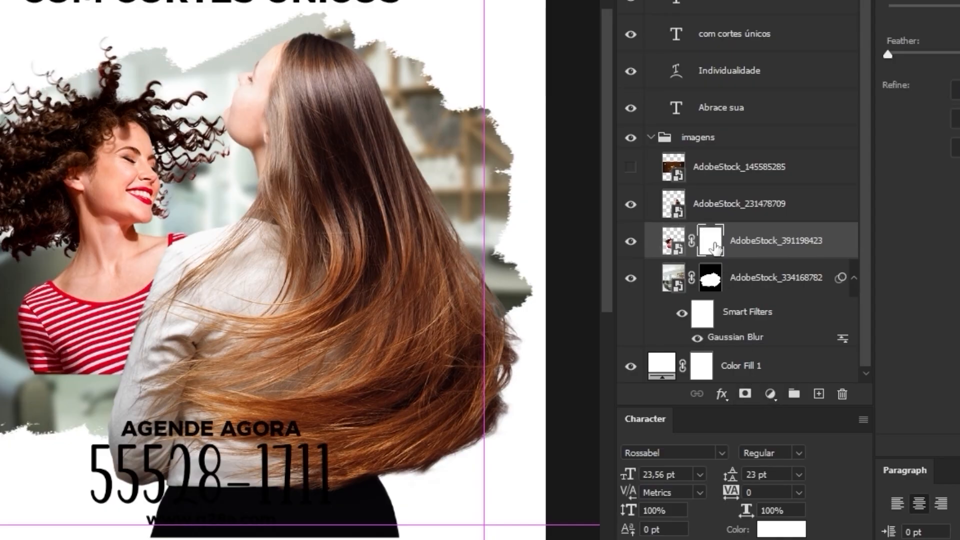
click(782, 295)
click(745, 394)
Fade the lower edges of both models by painting black on their masks with a large soft round brush at 0% hardness
right_click(311, 238)
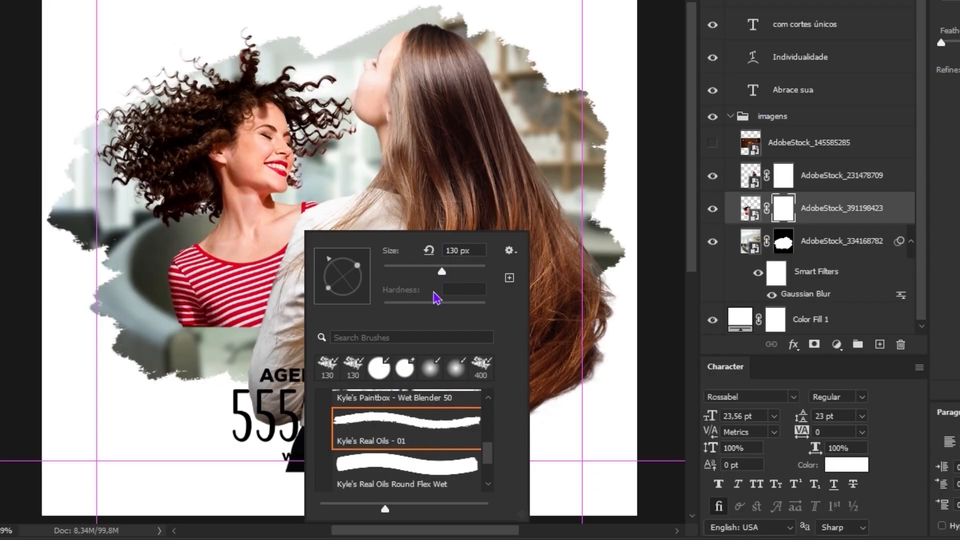
click(430, 374)
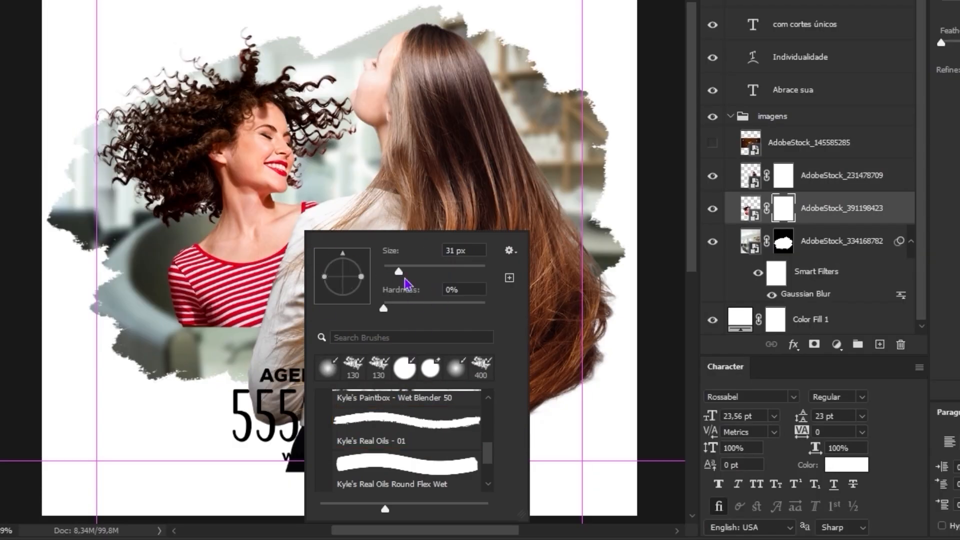
drag(454, 271, 454, 271)
click(225, 367)
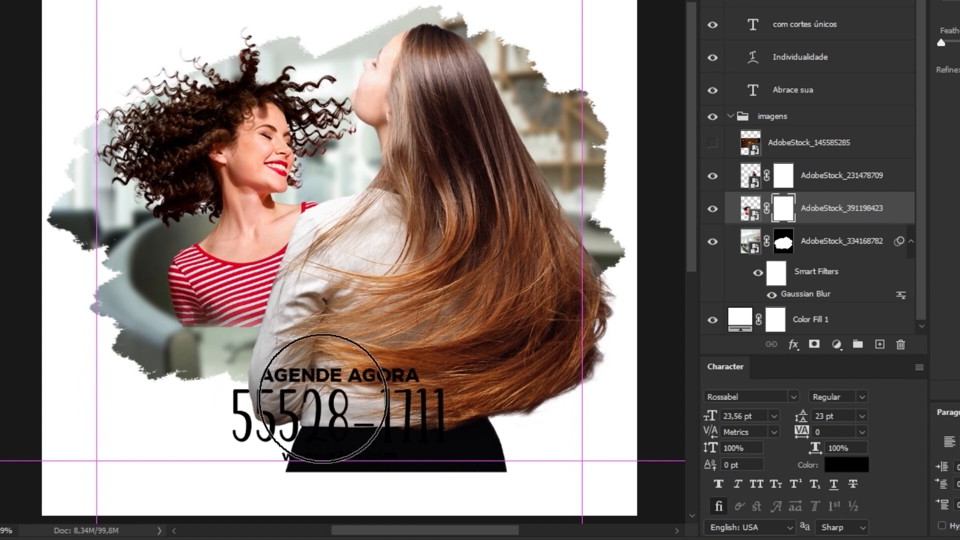
mouse_move(323, 399)
mouse_down()
mouse_move(157, 402)
mouse_move(141, 380)
mouse_move(209, 403)
mouse_move(194, 405)
mouse_move(142, 396)
mouse_move(381, 378)
mouse_move(300, 369)
mouse_move(325, 363)
mouse_move(244, 381)
mouse_move(315, 355)
mouse_move(385, 343)
mouse_up()
key(])
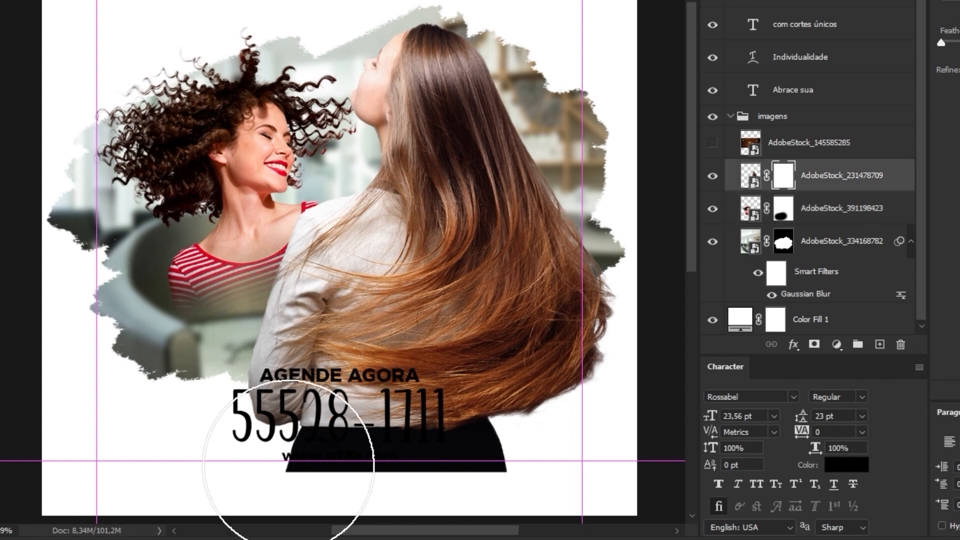
mouse_move(294, 499)
mouse_down()
mouse_move(310, 512)
mouse_move(370, 497)
mouse_move(300, 525)
mouse_move(535, 525)
mouse_up()
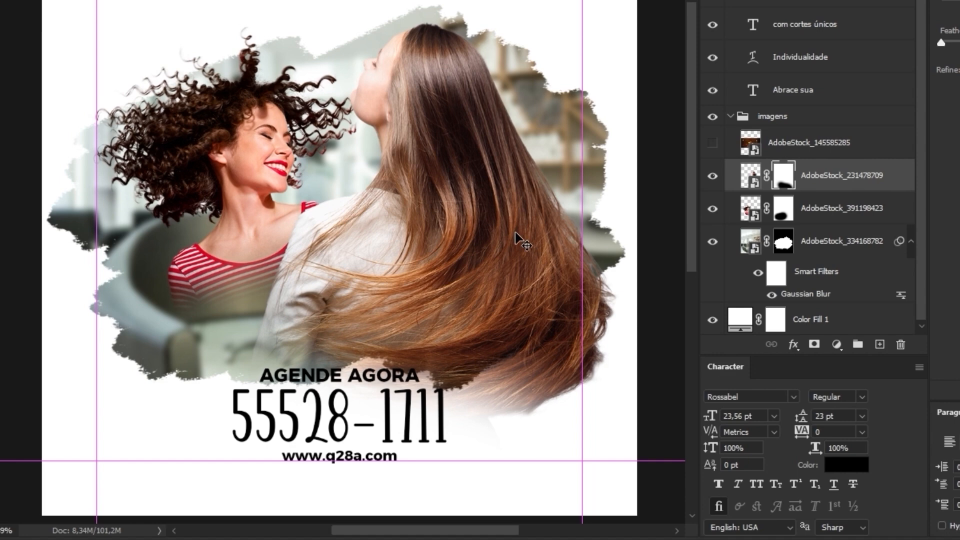
Scale the salon background down together with its mask to about 2115 px wide, keeping it behind the models
click(755, 241)
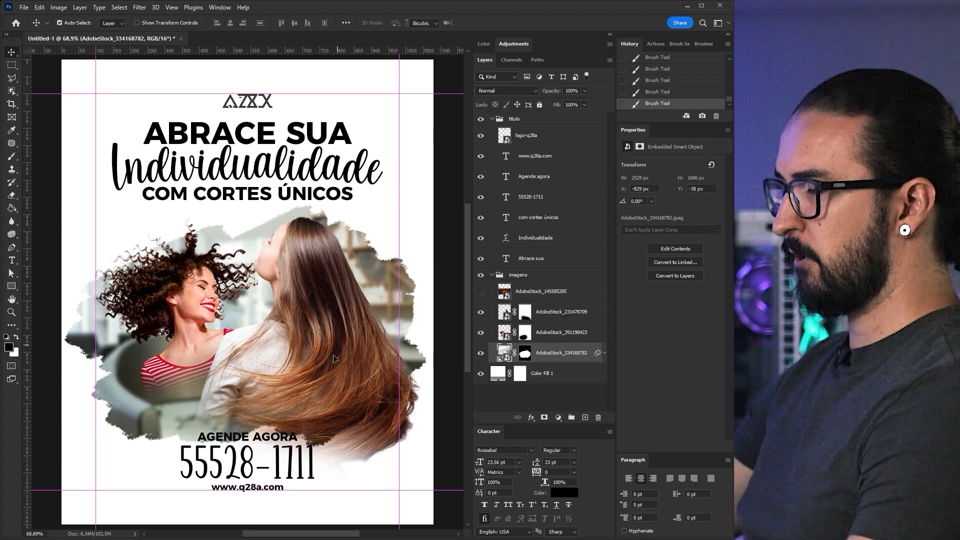
key(ctrl+t)
scroll(375, 242, down, 5)
drag(703, 470, 670, 439)
key(Return)
scroll(464, 371, up, 6)
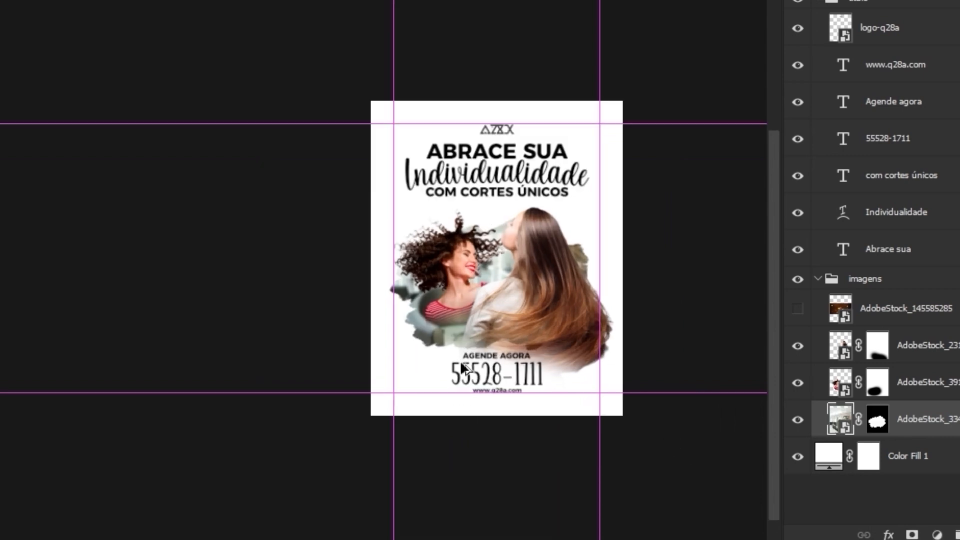
drag(551, 254, 427, 429)
drag(535, 398, 531, 390)
Move the curly-haired model about 23 px left and 12 px up
click(923, 378)
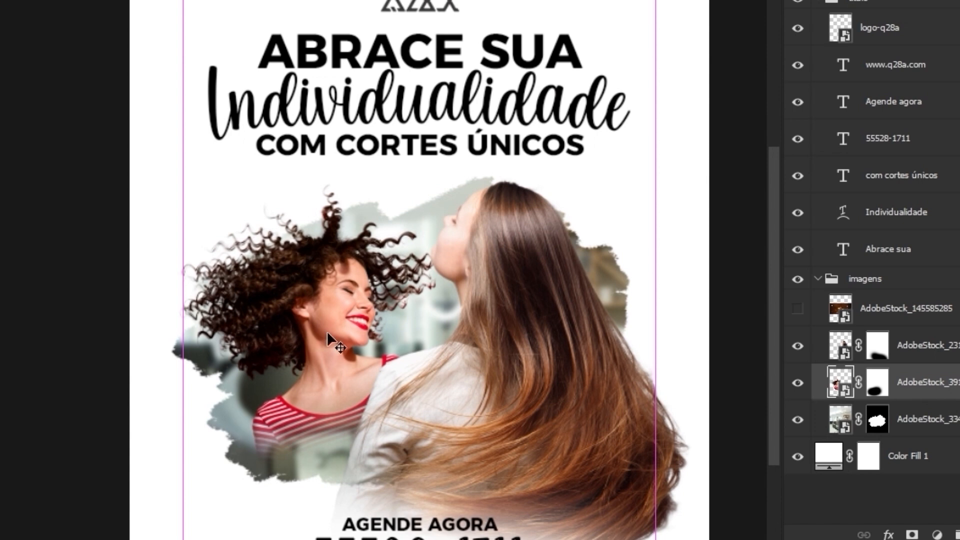
scroll(328, 300, up, 3)
drag(334, 329, 320, 327)
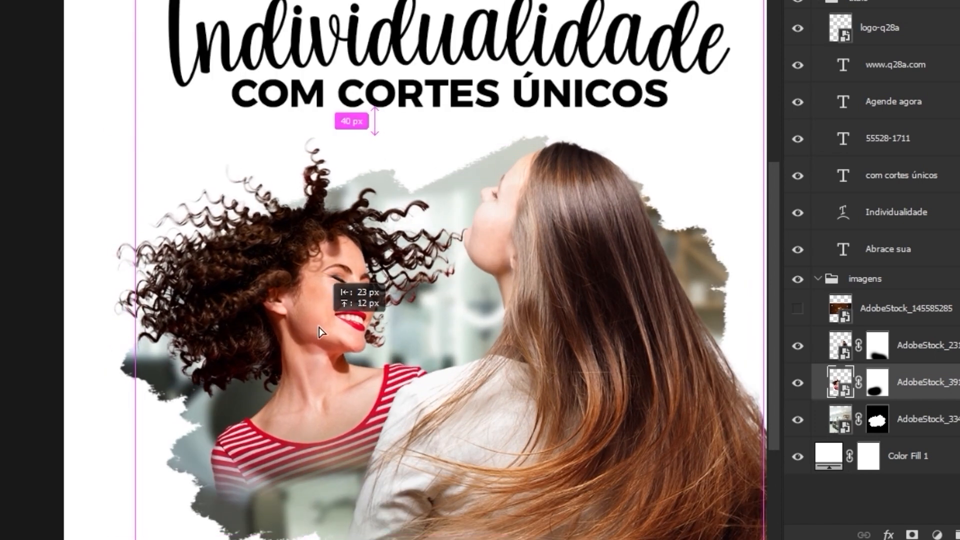
Move the long-haired model about 22 px up and slightly left, closer to the title
drag(639, 425, 621, 411)
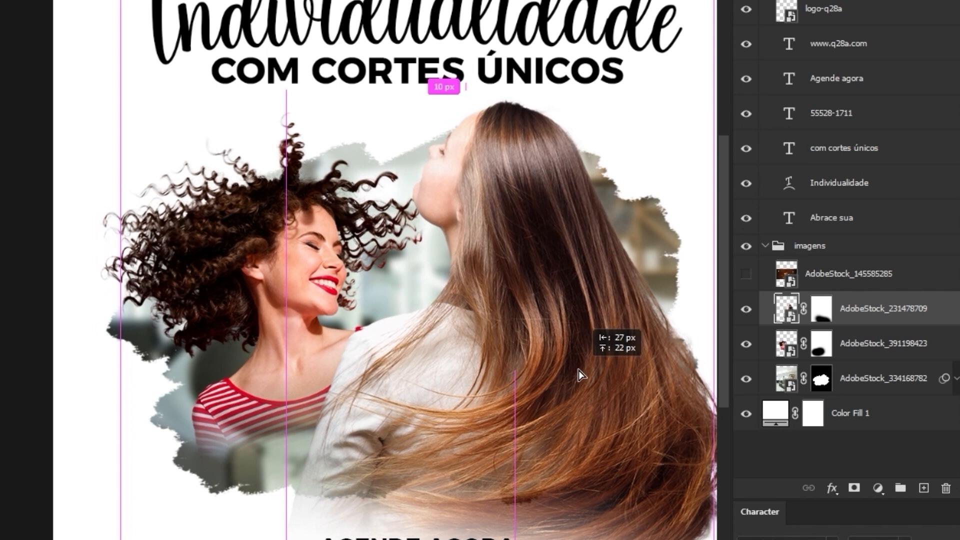
drag(578, 371, 592, 368)
key(ctrl+0)
scroll(573, 342, up, 1)
drag(523, 373, 516, 374)
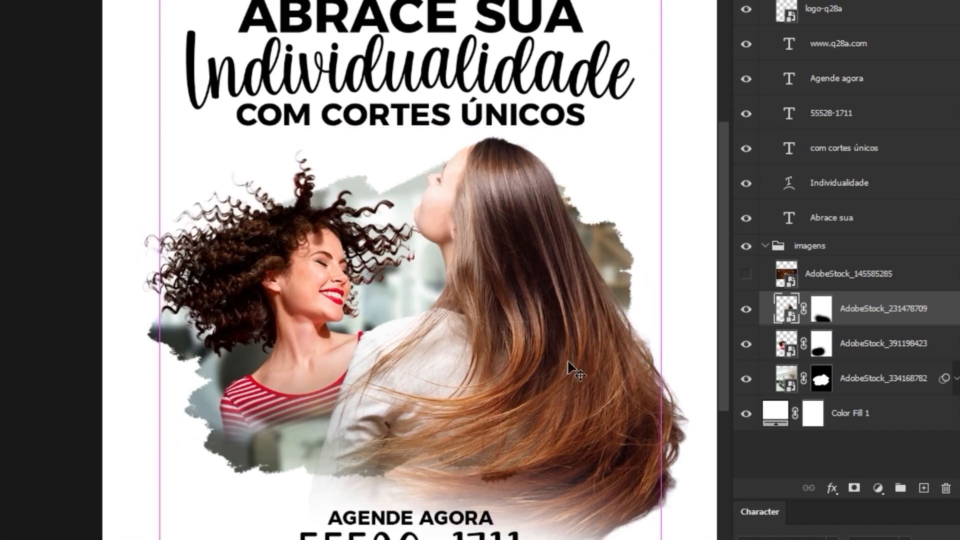
drag(519, 334, 529, 339)
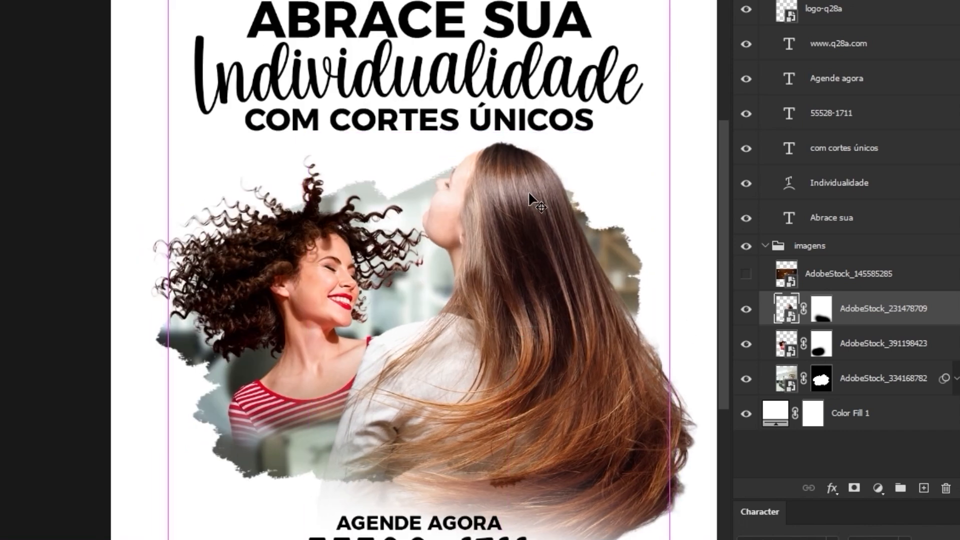
Disable the salon background's mask temporarily to view the full image, and enable it again
click(409, 340)
shift+click(820, 383)
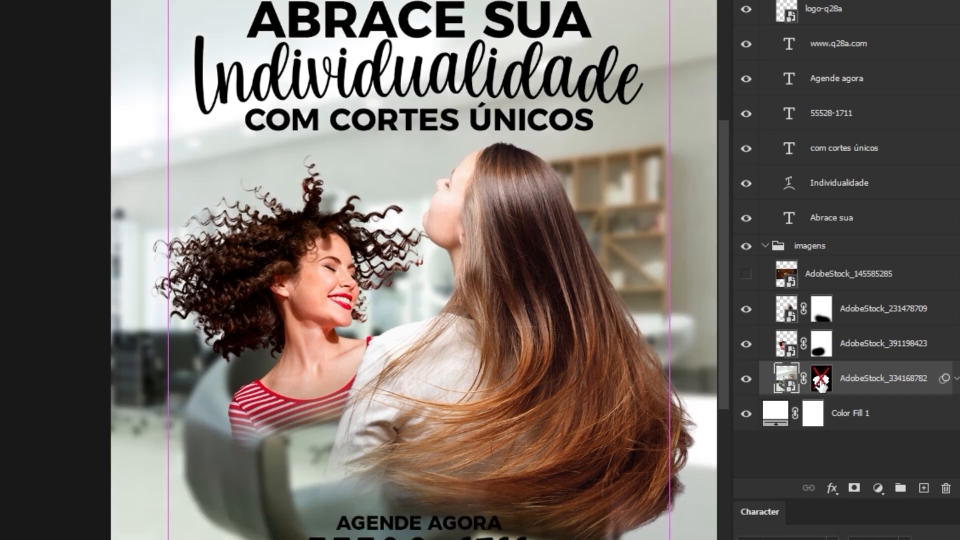
shift+click(820, 383)
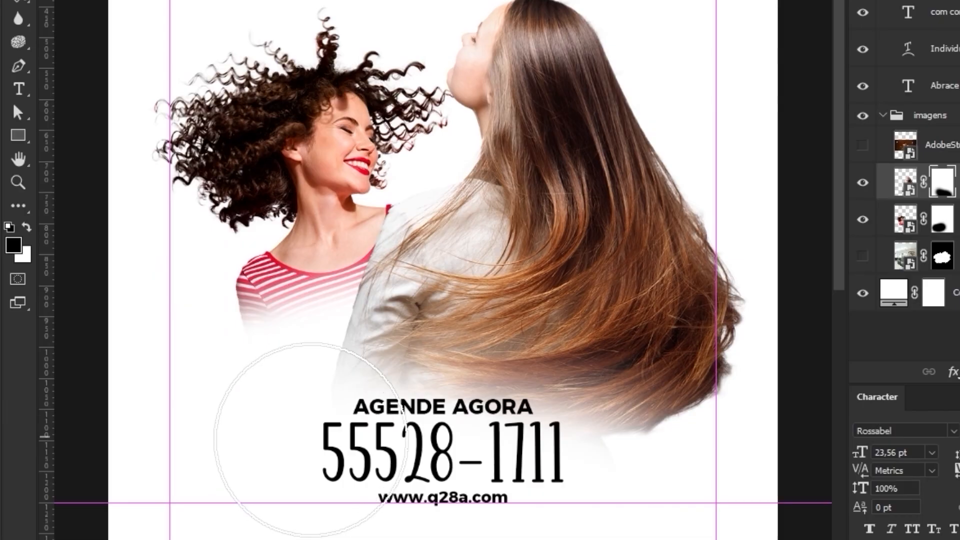
With the salon background hidden, paint black on the long-haired model's mask to soften her lower edge further
mouse_move(617, 535)
mouse_down()
mouse_move(729, 518)
mouse_move(740, 534)
mouse_move(643, 539)
mouse_move(671, 499)
mouse_move(597, 506)
mouse_up()
key(v)
drag(462, 301, 466, 307)
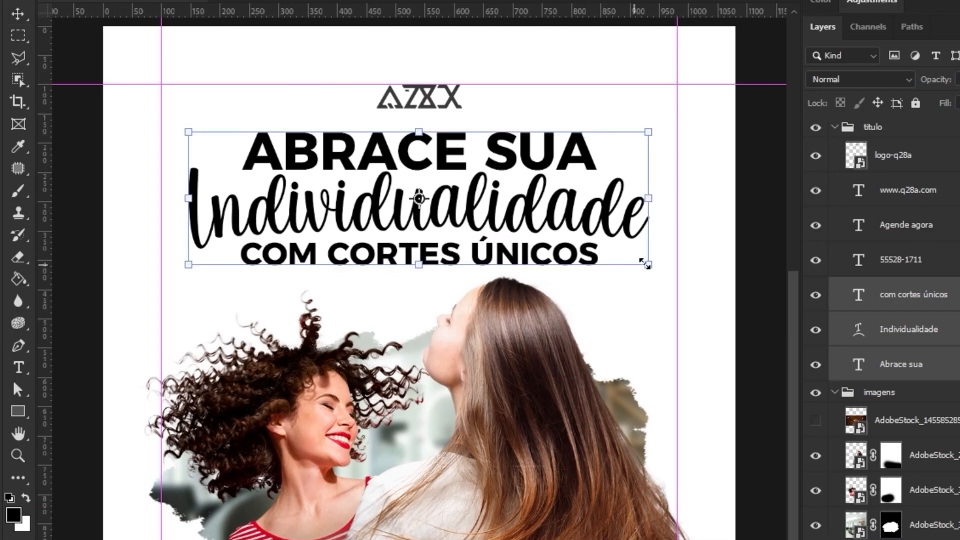
Scale down the three title lines together, and scale down the Agende agora text together with the phone number
drag(650, 261, 604, 250)
key(Return)
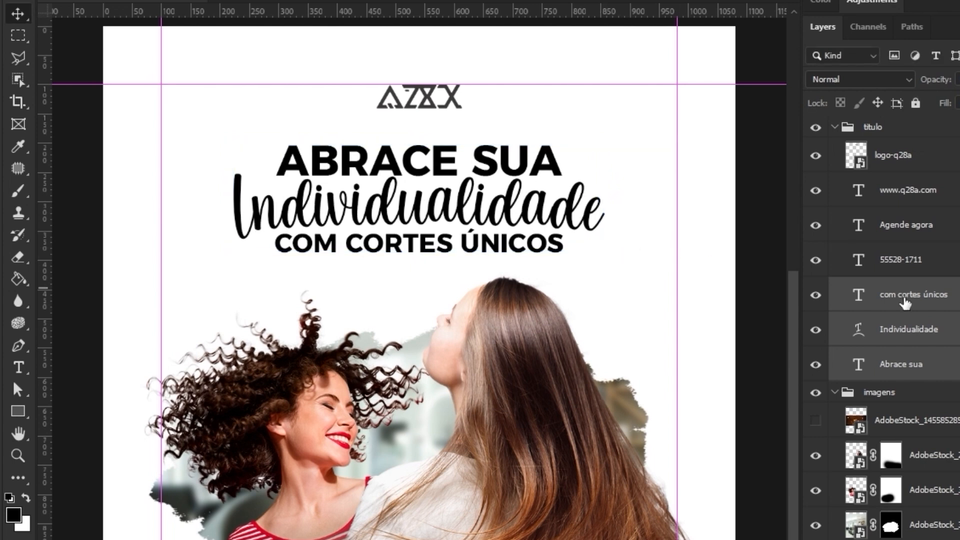
click(904, 261)
shift+click(914, 227)
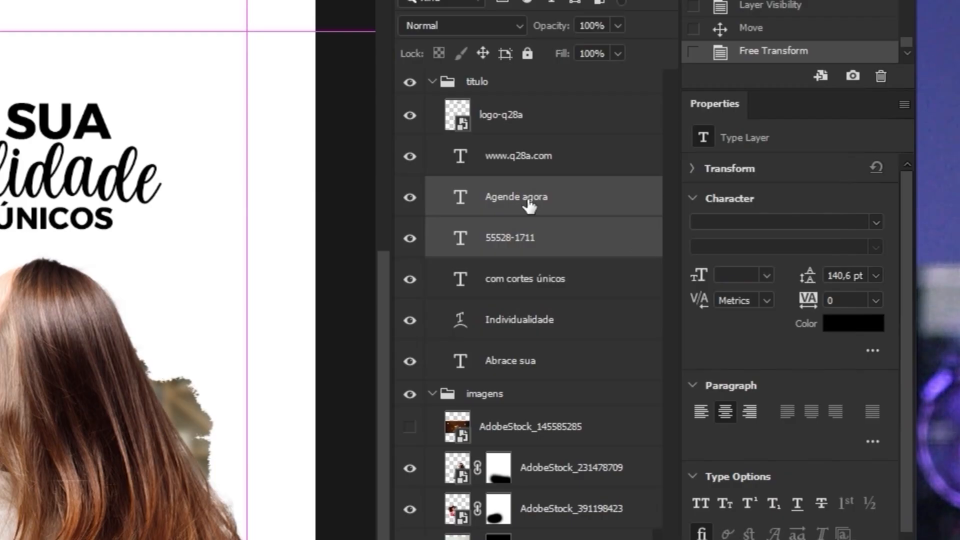
key(ctrl+t)
drag(624, 334, 596, 345)
key(Return)
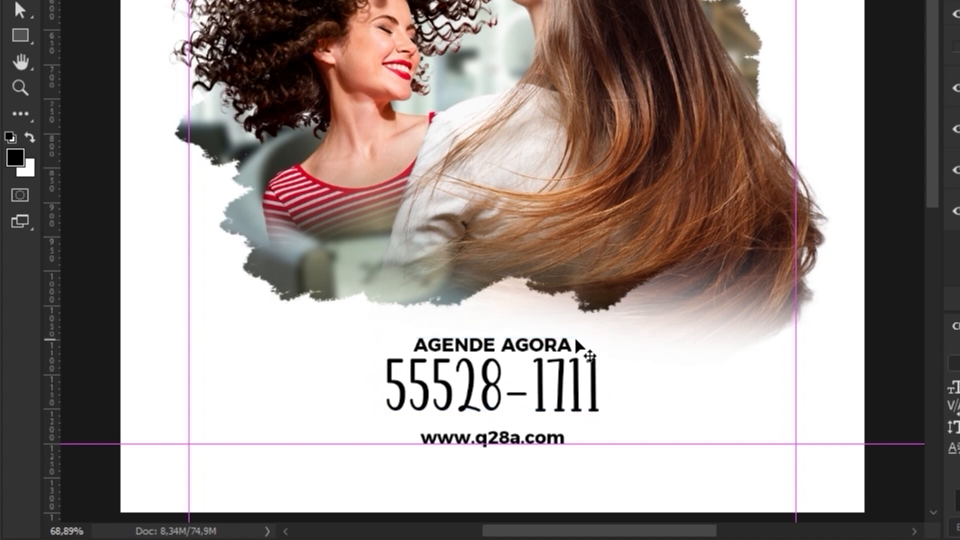
drag(622, 213, 639, 215)
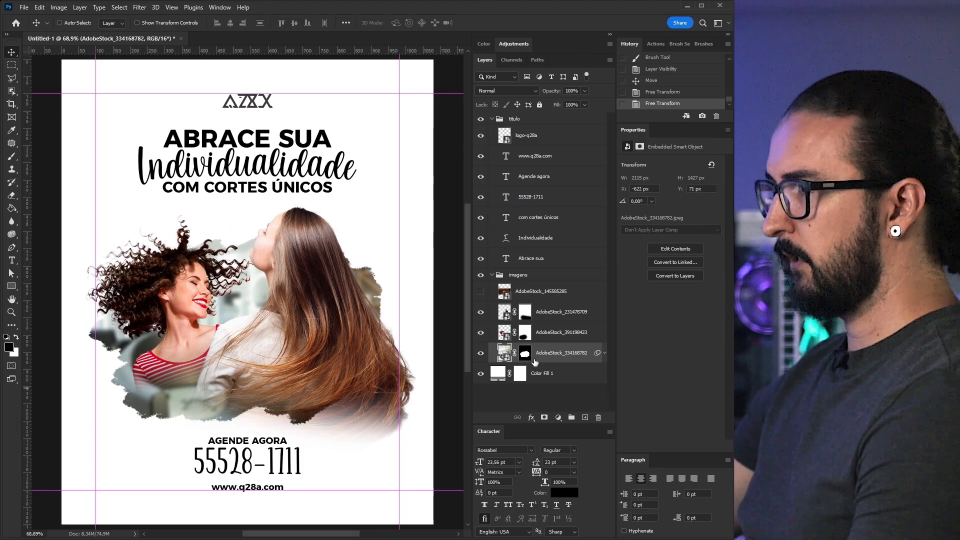
Clear the salon background's mask to black and paint white with a large soft brush to reveal it behind the models, then compare it hidden and shown
click(524, 356)
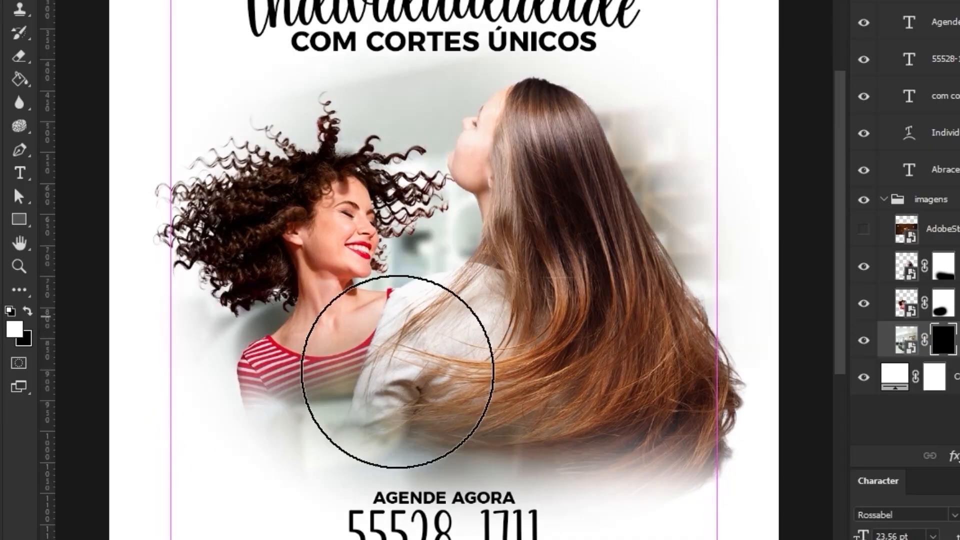
mouse_move(397, 372)
mouse_down()
mouse_move(457, 215)
mouse_move(555, 356)
mouse_move(354, 274)
mouse_move(489, 197)
mouse_move(460, 408)
mouse_move(399, 162)
mouse_move(507, 305)
mouse_move(435, 228)
mouse_up()
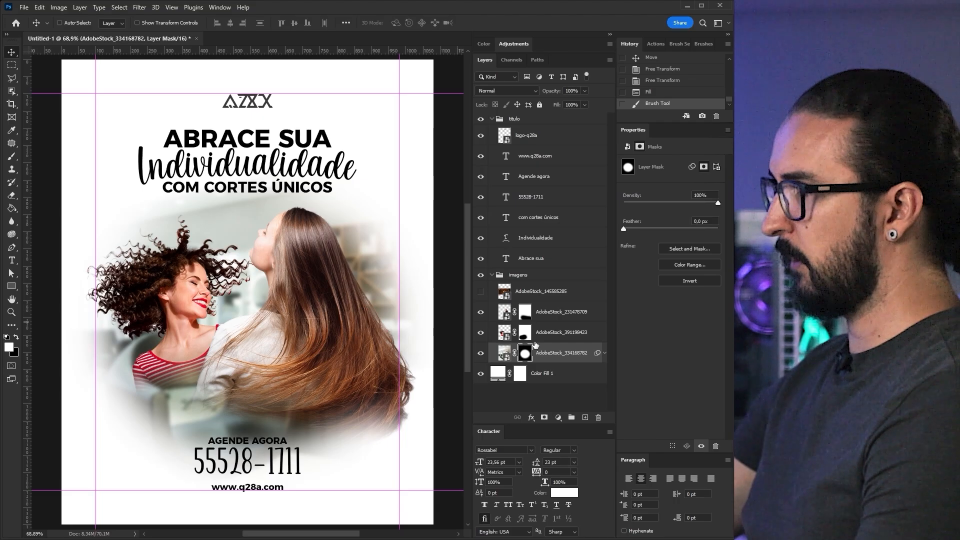
click(506, 356)
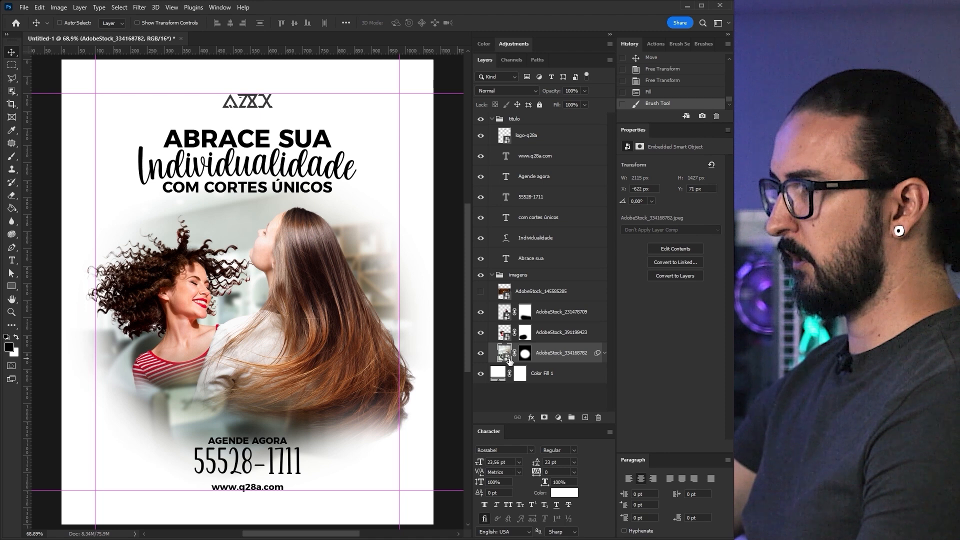
click(481, 354)
drag(321, 304, 326, 308)
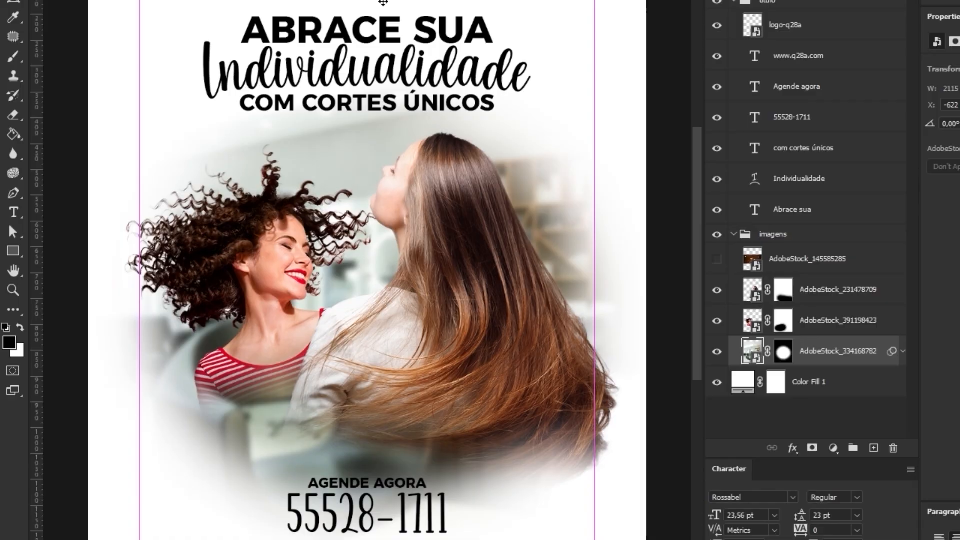
Brighten the salon background with Levels, setting the white input level to 216 and the midtones to 2.06
key(ctrl+l)
drag(763, 153, 746, 156)
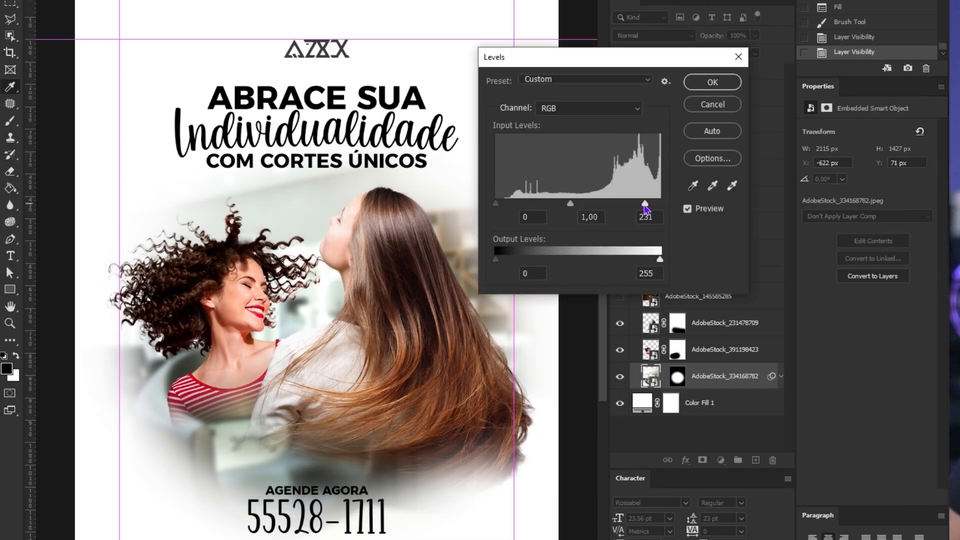
drag(647, 209, 634, 211)
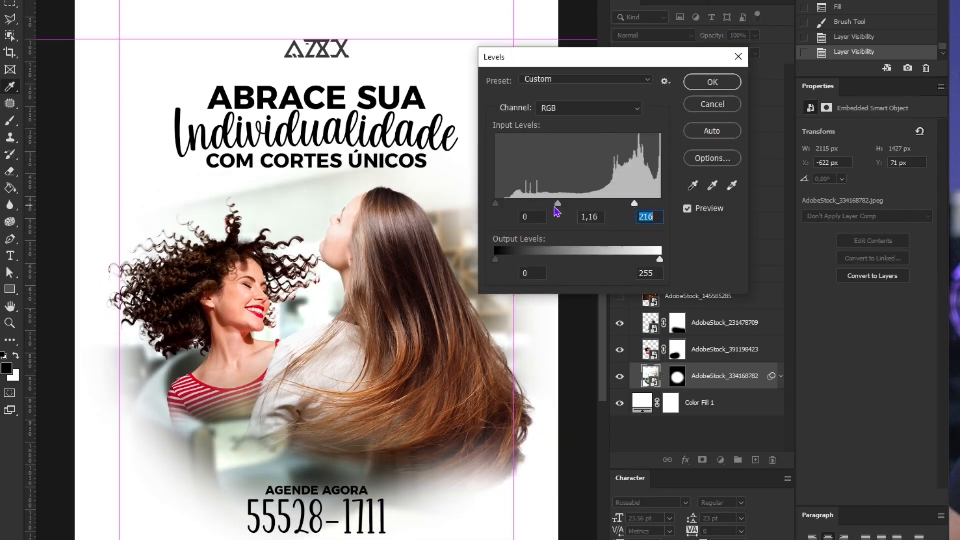
drag(567, 206, 536, 213)
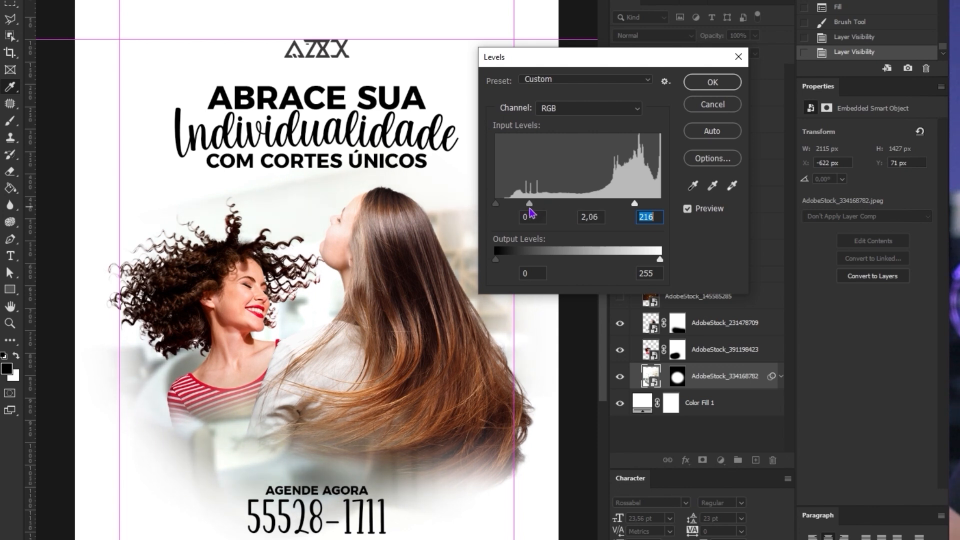
click(712, 82)
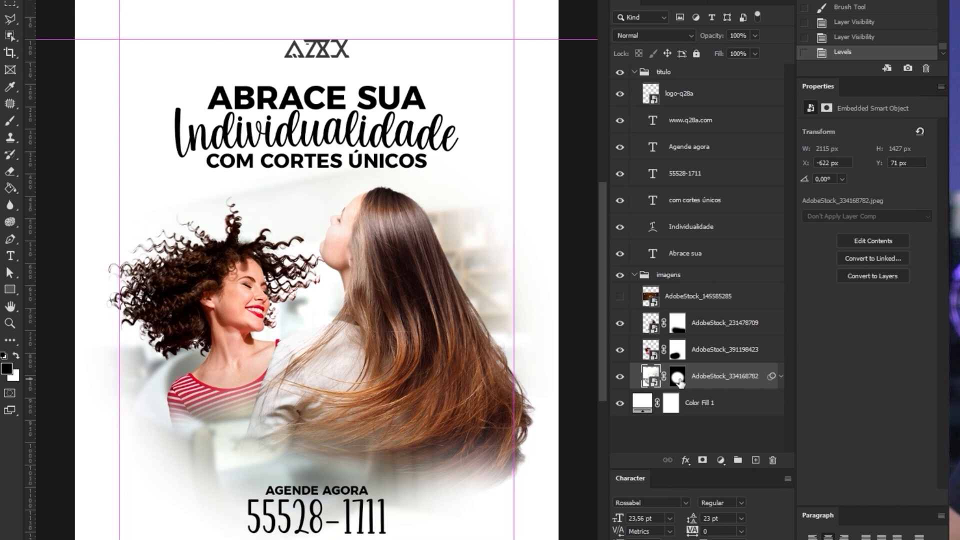
Disable the salon background's mask and try repositioning the full image upward and to the left behind the models
shift+click(679, 379)
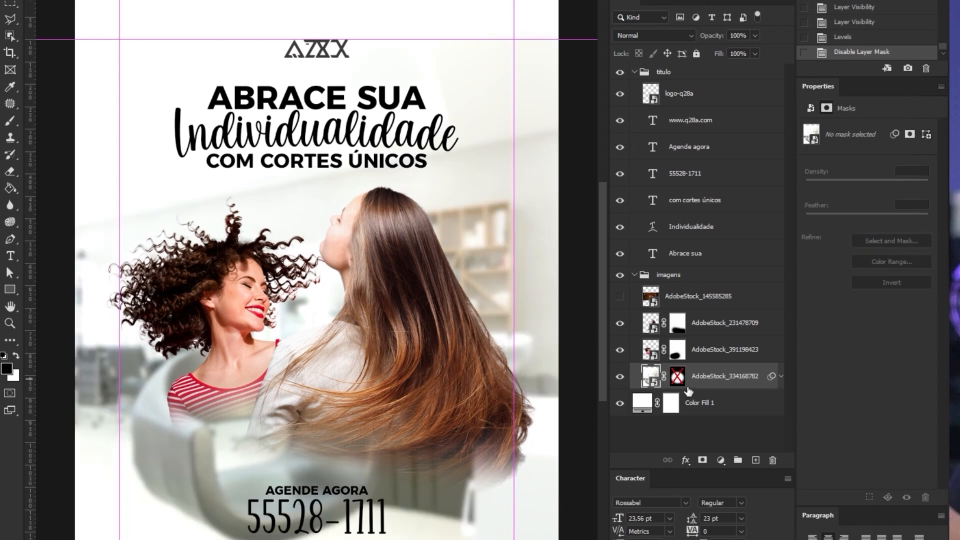
click(733, 377)
drag(417, 369, 440, 235)
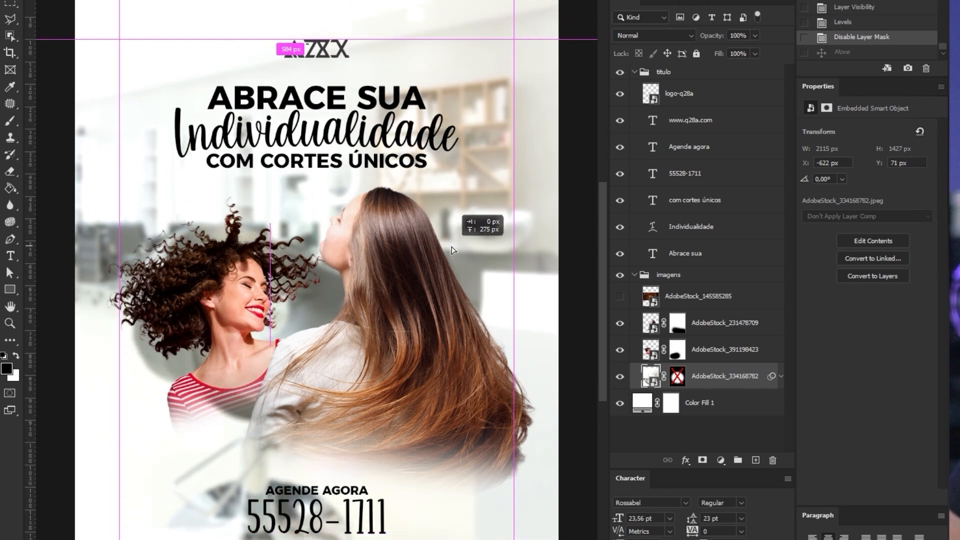
scroll(450, 273, down, 2)
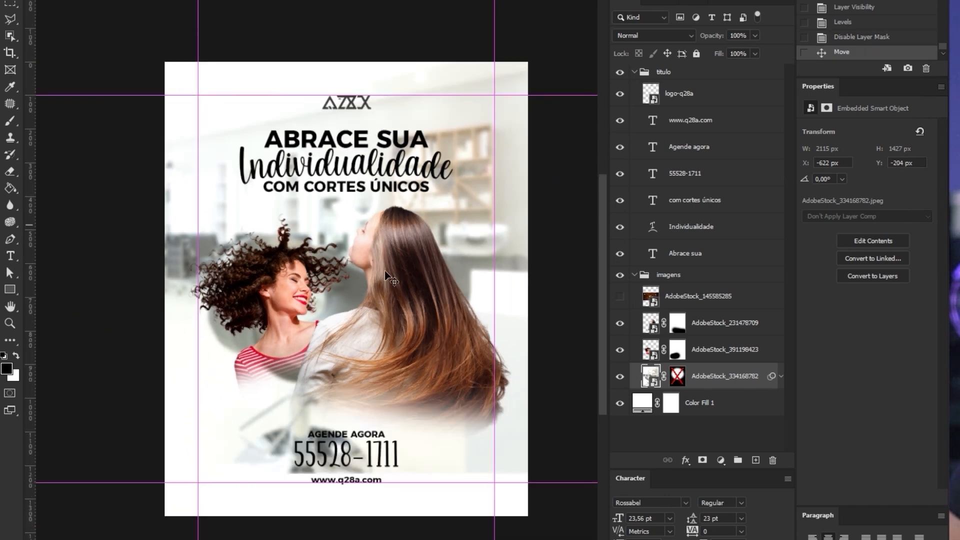
drag(419, 243, 408, 251)
scroll(411, 259, up, 1)
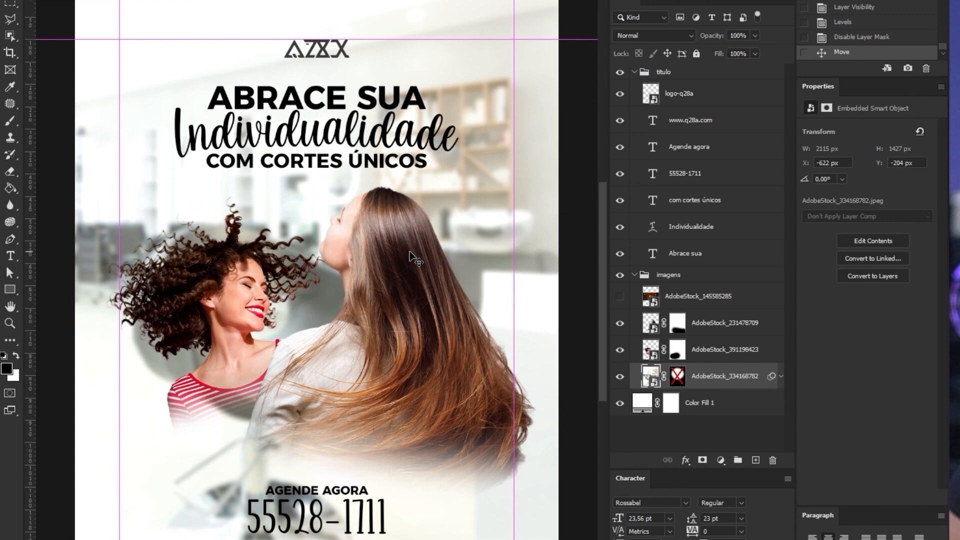
scroll(418, 280, down, 3)
key(ctrl+z)
drag(418, 280, 341, 264)
Paste the new salon photo above the old background and try shifting it about 232 px left
key(ctrl+v)
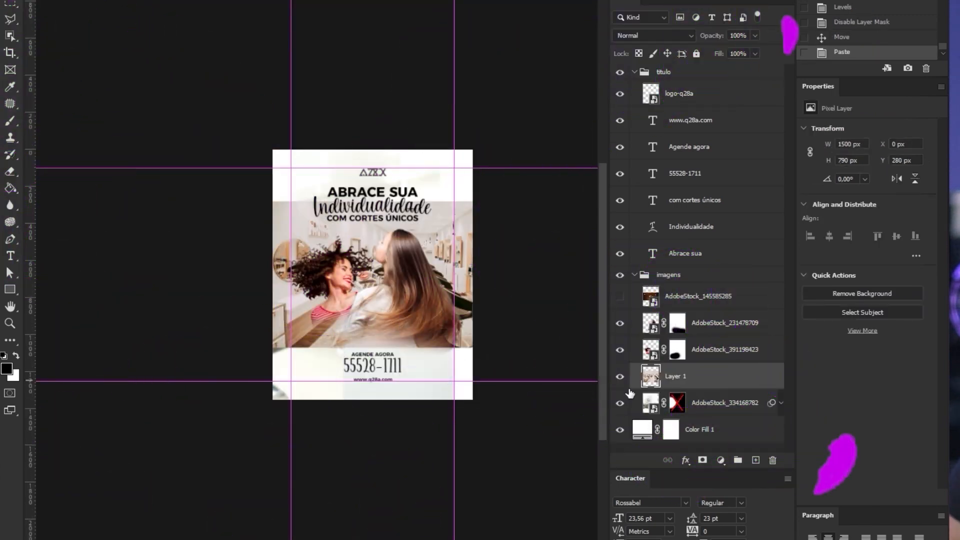
scroll(489, 349, up, 3)
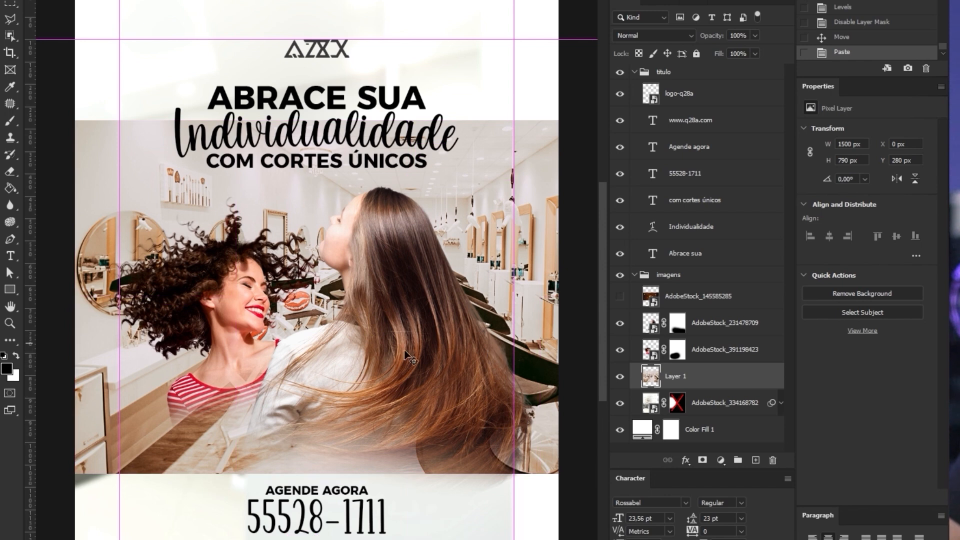
drag(491, 381, 333, 320)
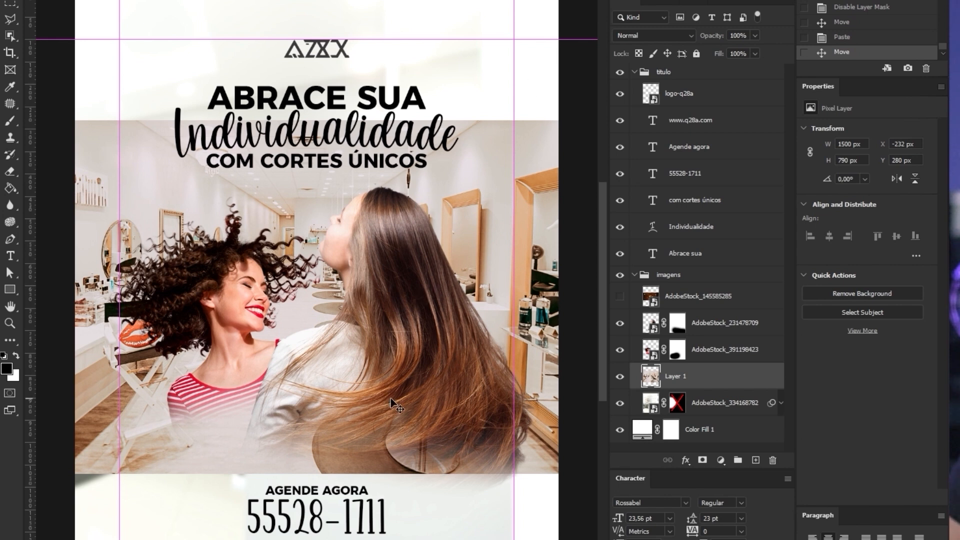
key(ctrl+z)
Enlarge the pasted salon photo to about 2933 × 1546 px and position it to cover the whole canvas
key(ctrl+minus)
key(ctrl+t)
drag(505, 231, 396, 222)
drag(144, 289, 435, 226)
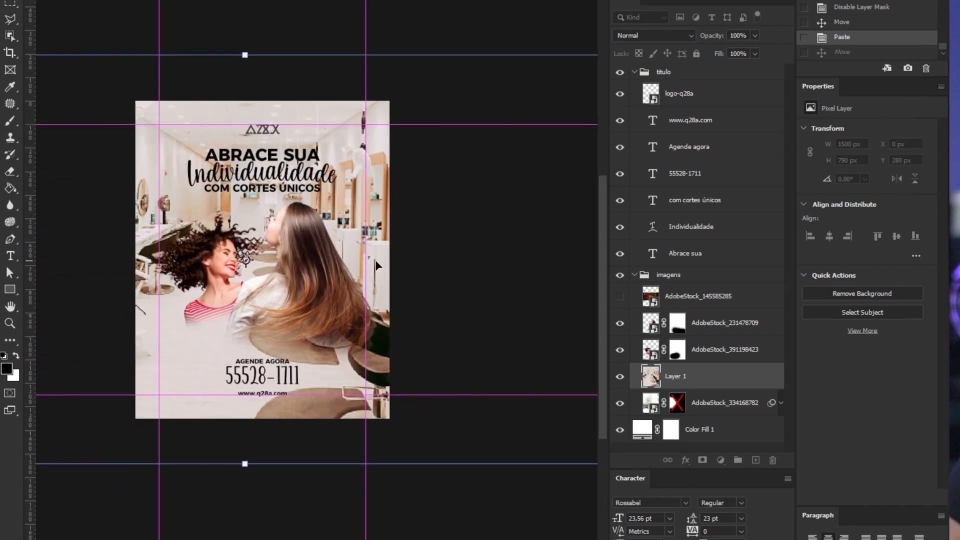
scroll(365, 285, down, 2)
drag(296, 299, 310, 299)
key(Return)
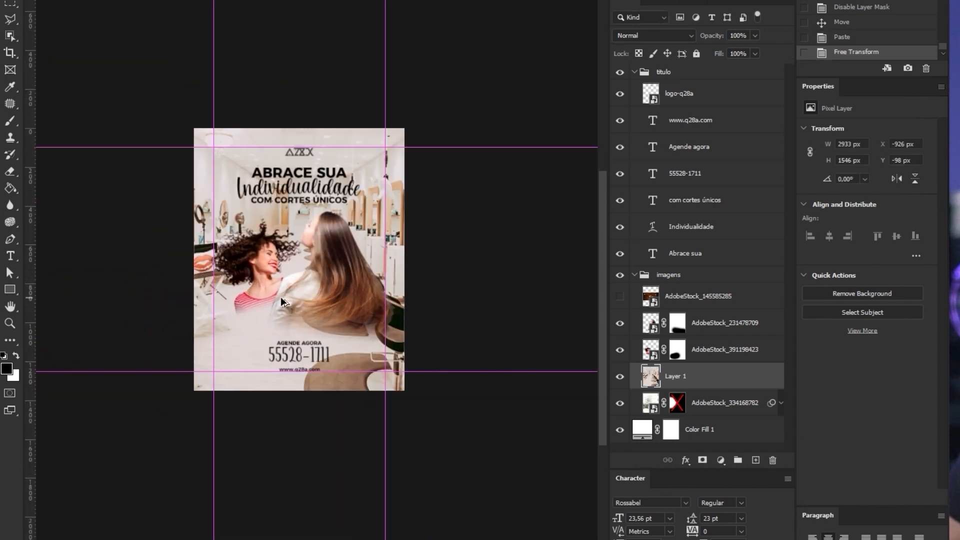
Convert the enlarged salon photo layer to a smart object
scroll(279, 298, up, 2)
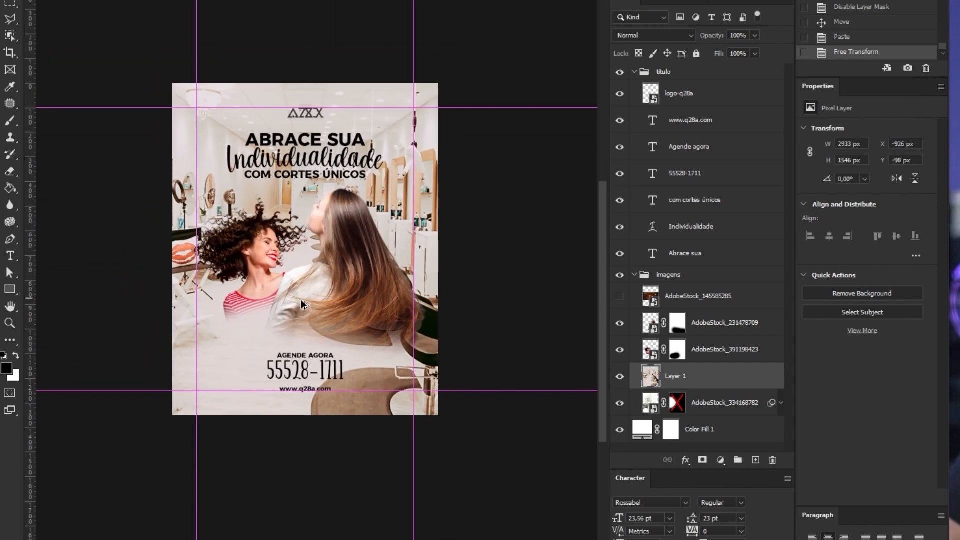
right_click(692, 379)
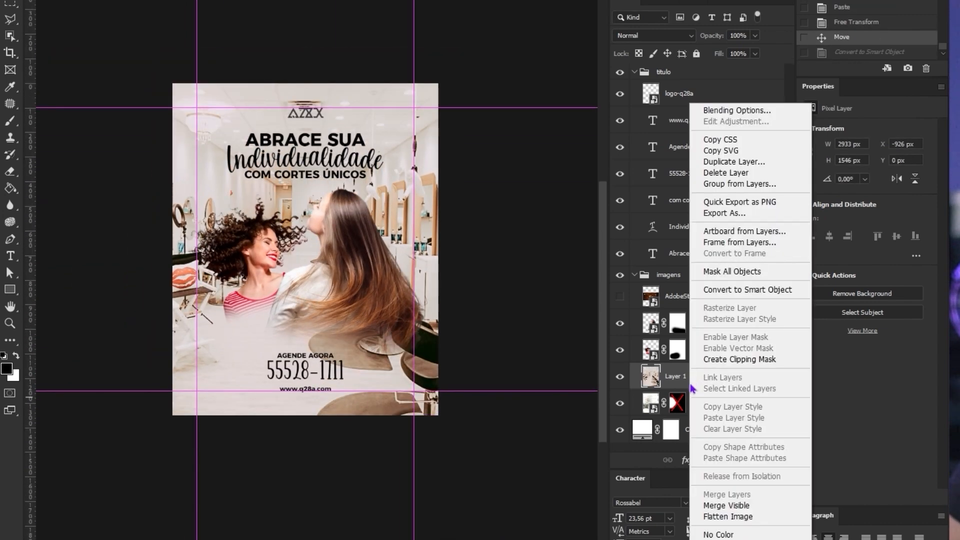
click(714, 291)
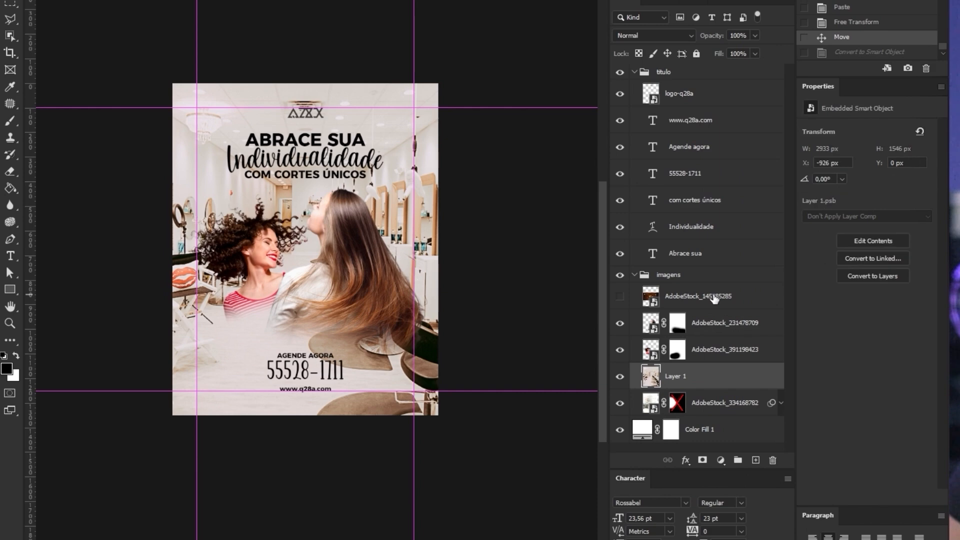
Move the old salon background's smart filters onto the new salon layer and delete the old background layer
key(ctrl+plus)
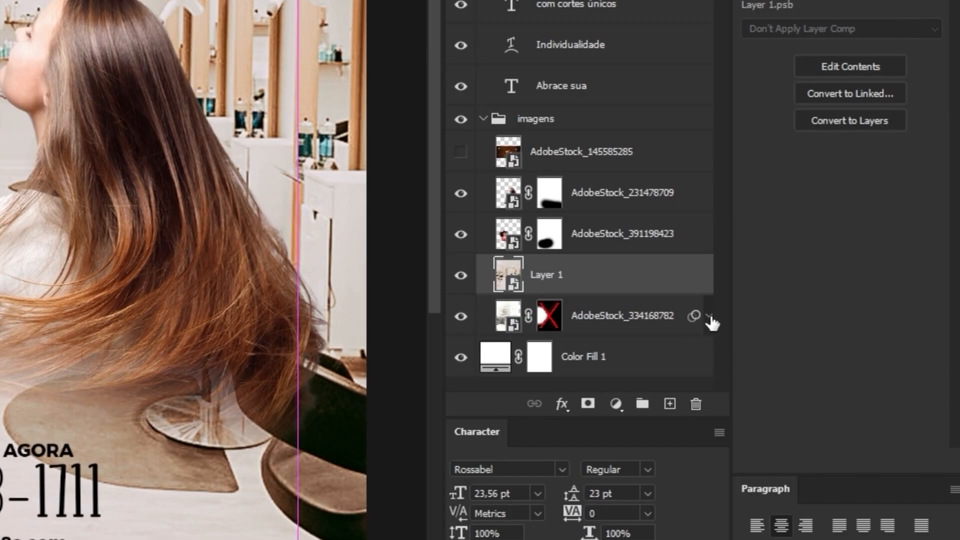
click(781, 402)
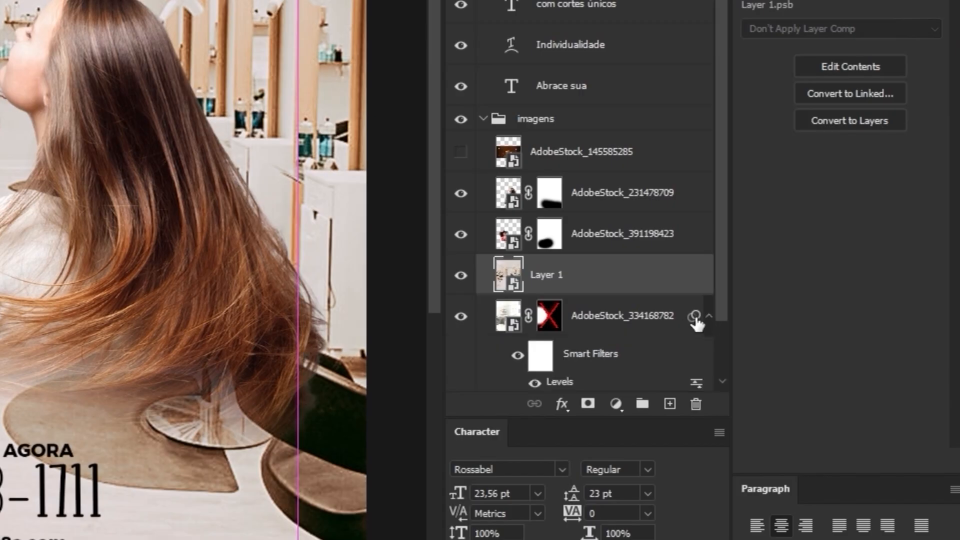
drag(696, 318, 696, 280)
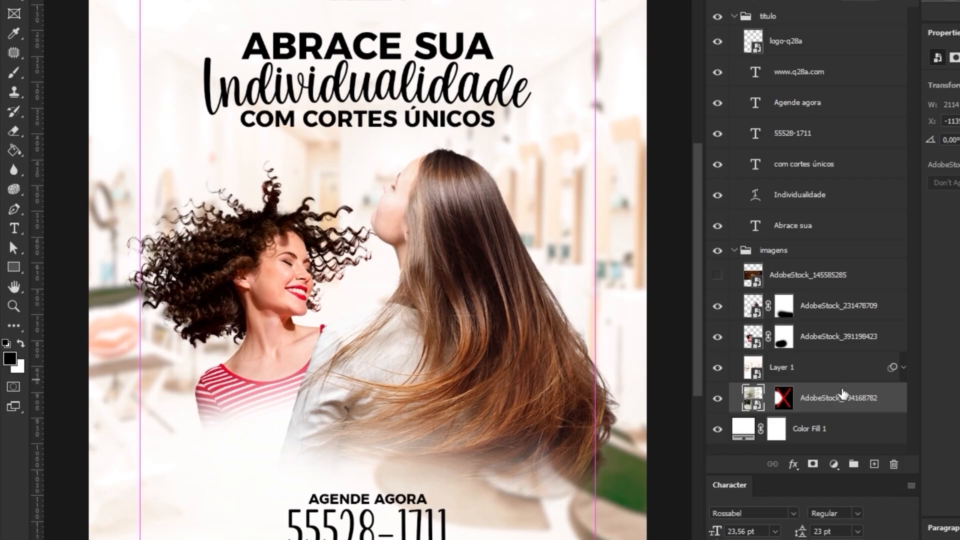
scroll(843, 397, down, 6)
scroll(288, 250, up, 5)
key(Delete)
Desaturate the new salon background completely with Hue/Saturation, setting the saturation to -100
key(ctrl+u)
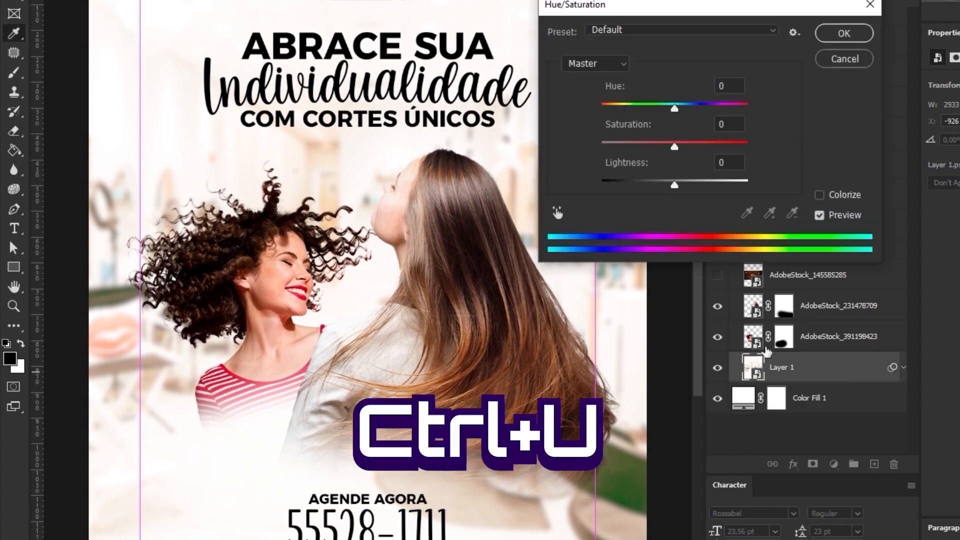
drag(675, 146, 576, 148)
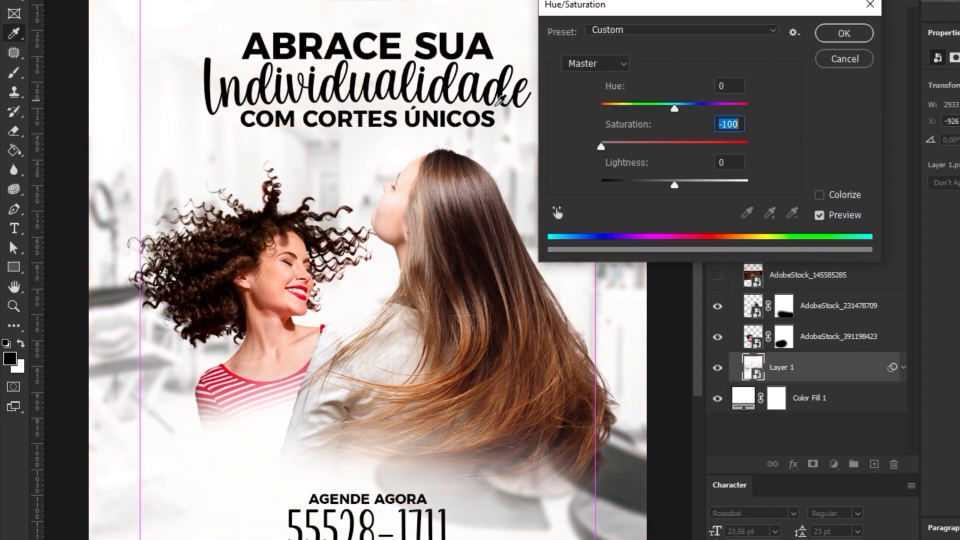
click(844, 33)
Reduce the salon layer's Gaussian Blur smart filter radius to 4 pixels
click(903, 367)
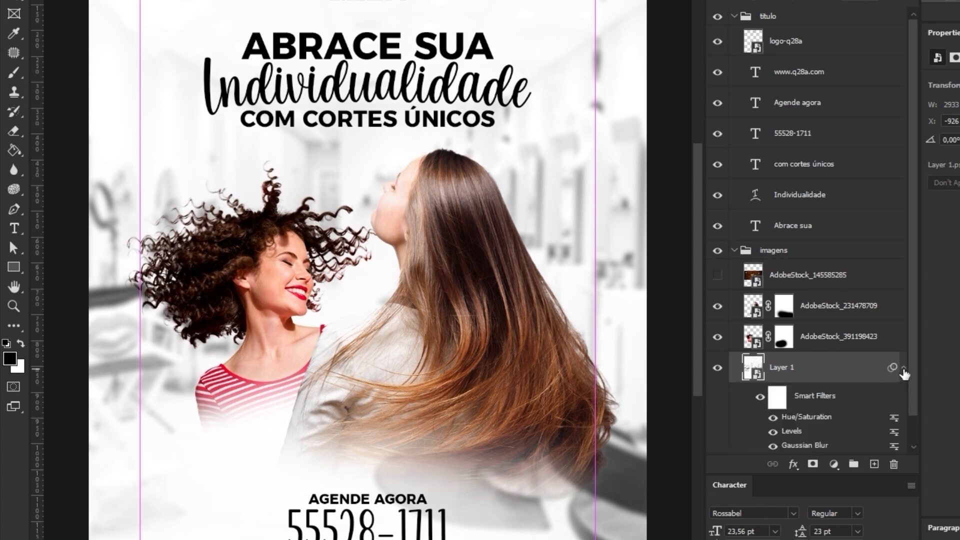
double_click(796, 445)
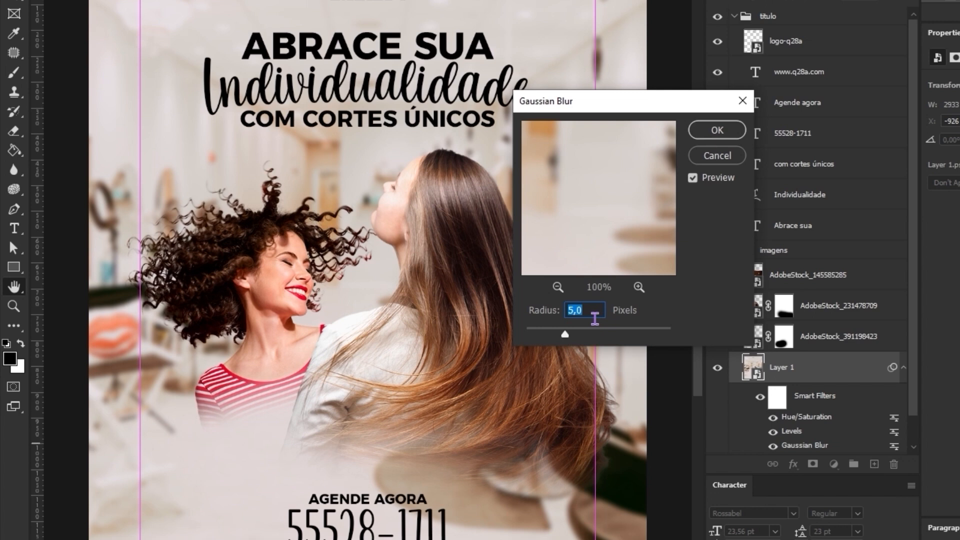
text(3)
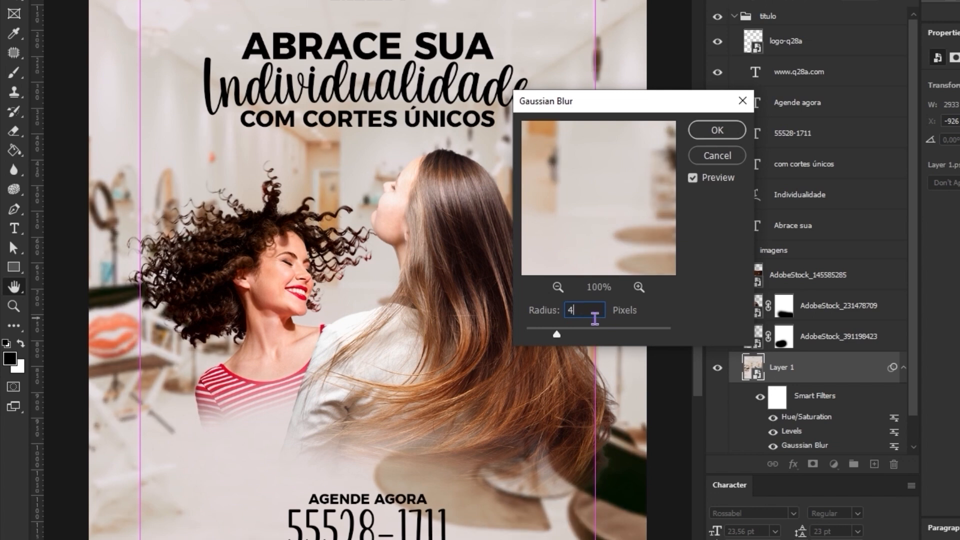
key(Return)
Set the midtones of the salon layer's Levels filter to 1.71 and compare the design with the layer hidden and shown
double_click(792, 431)
drag(618, 170, 623, 171)
click(814, 35)
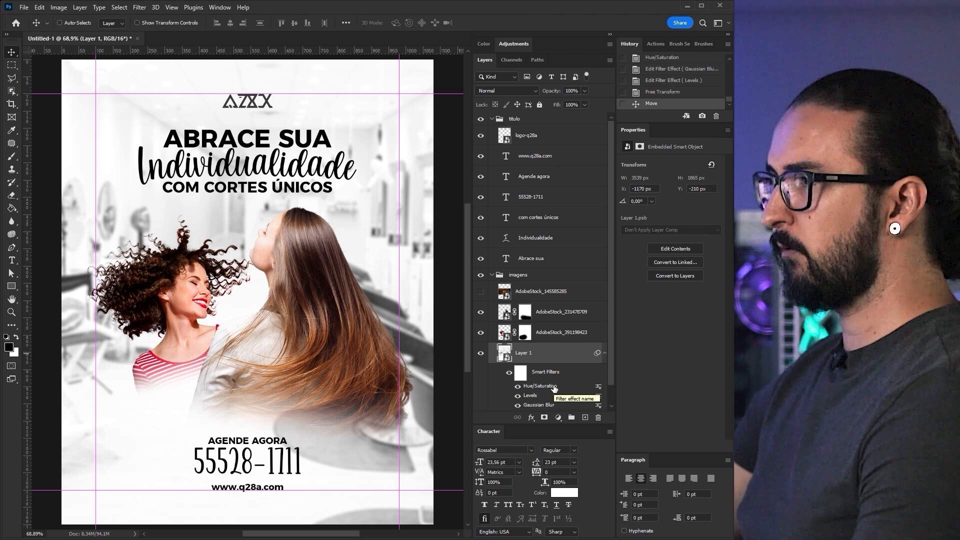
click(480, 355)
click(481, 358)
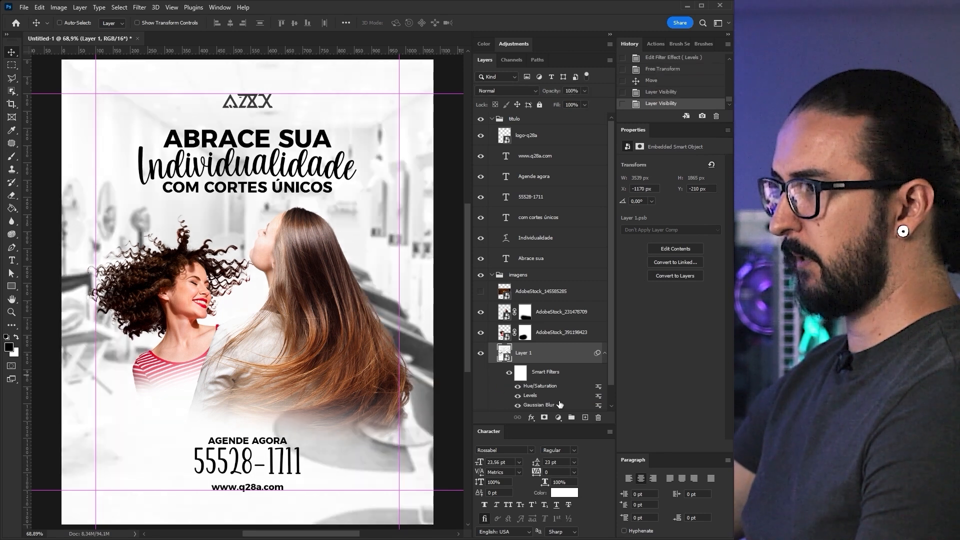
Lighten the salon background by raising the output black level of its Levels smart filter to 126
double_click(530, 395)
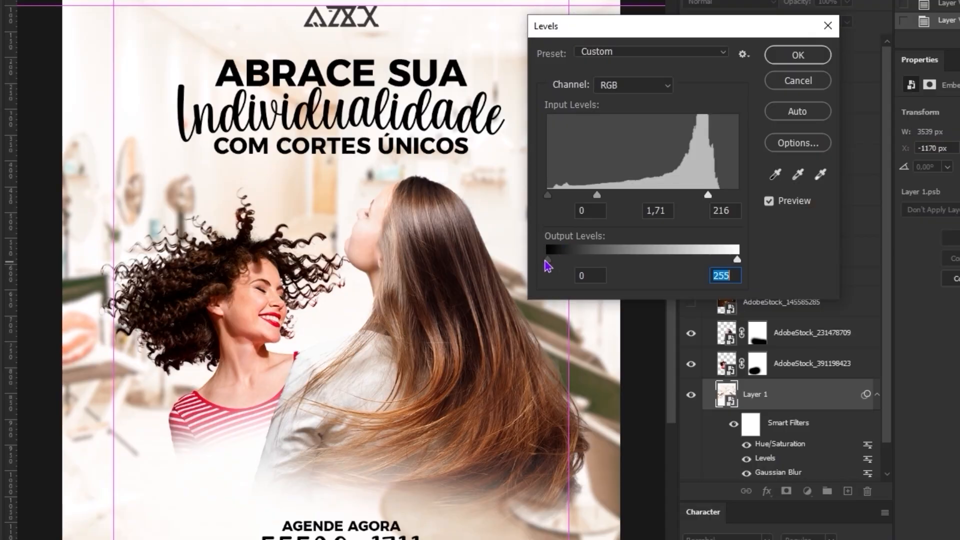
drag(547, 260, 598, 262)
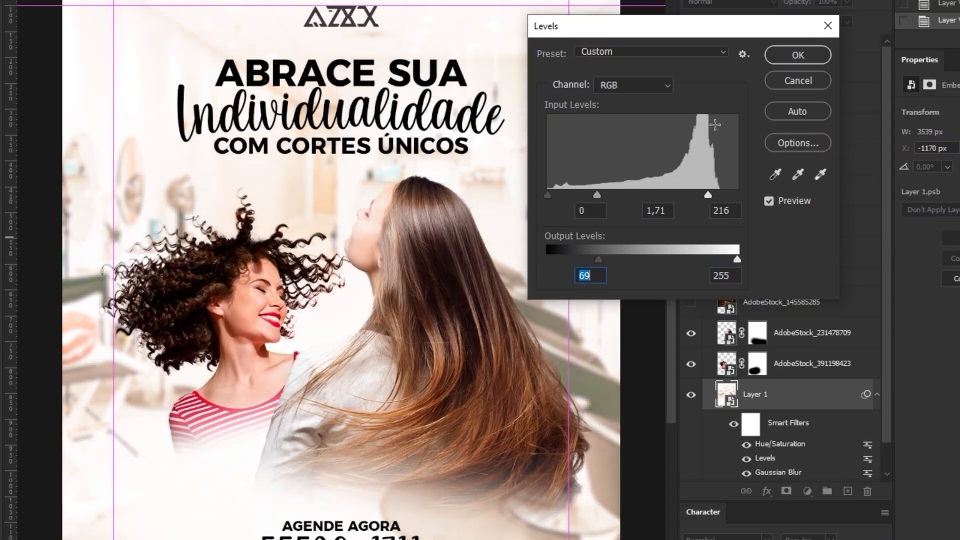
click(797, 55)
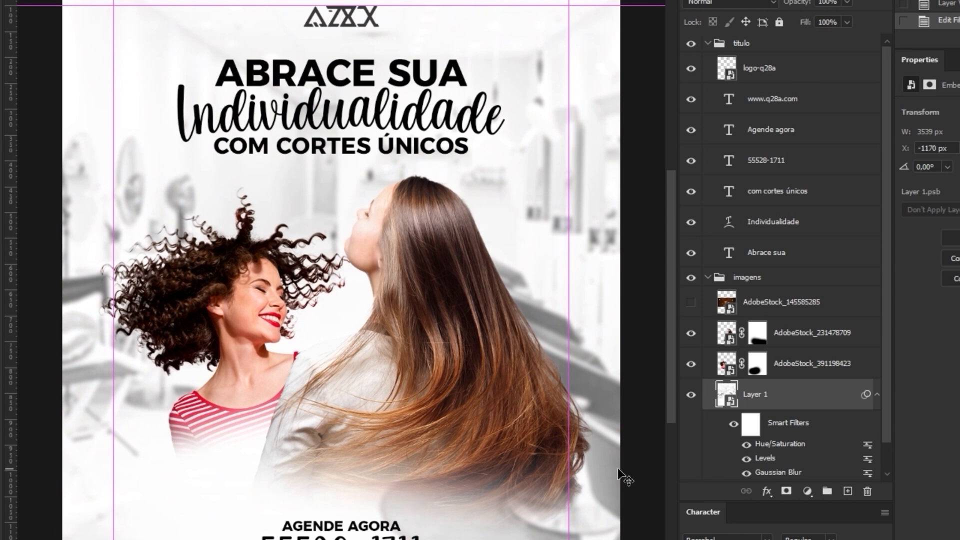
double_click(768, 459)
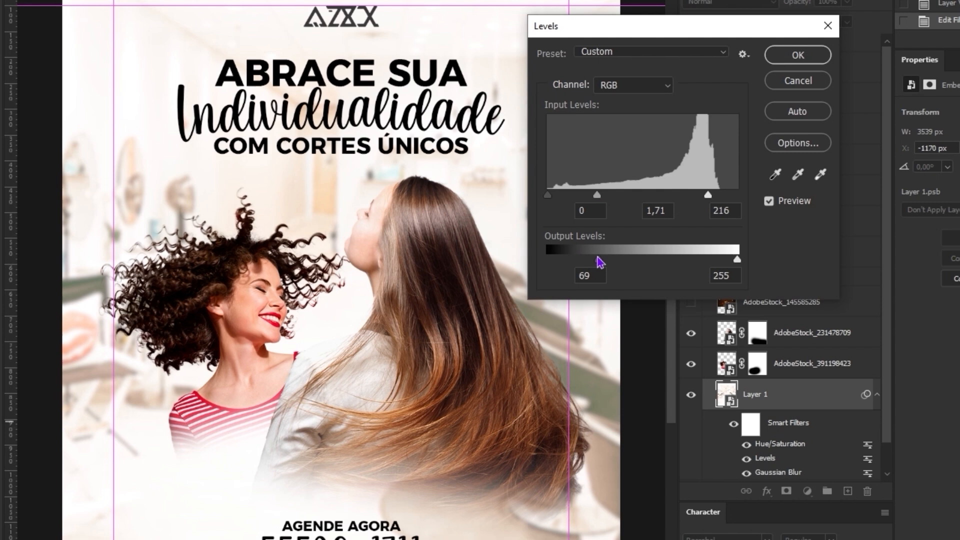
drag(605, 259, 641, 258)
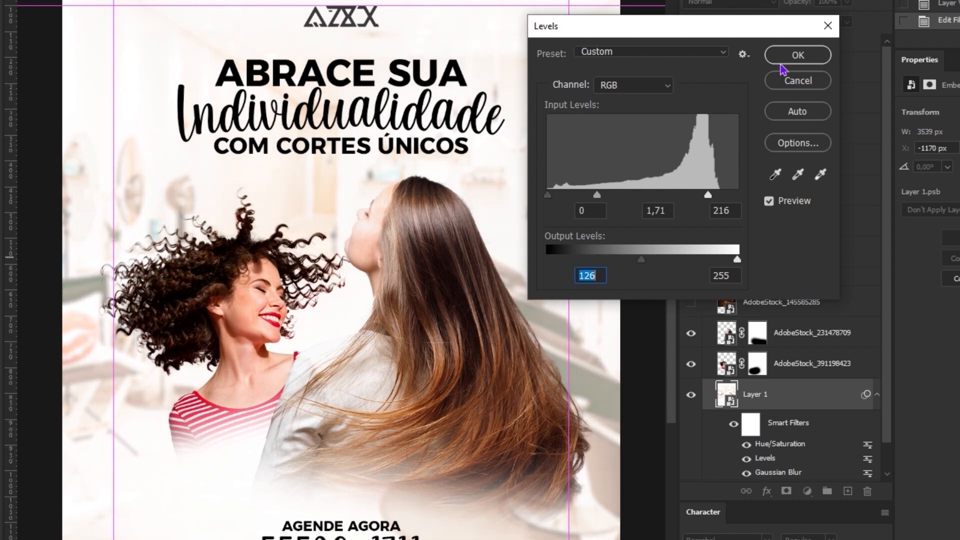
click(779, 56)
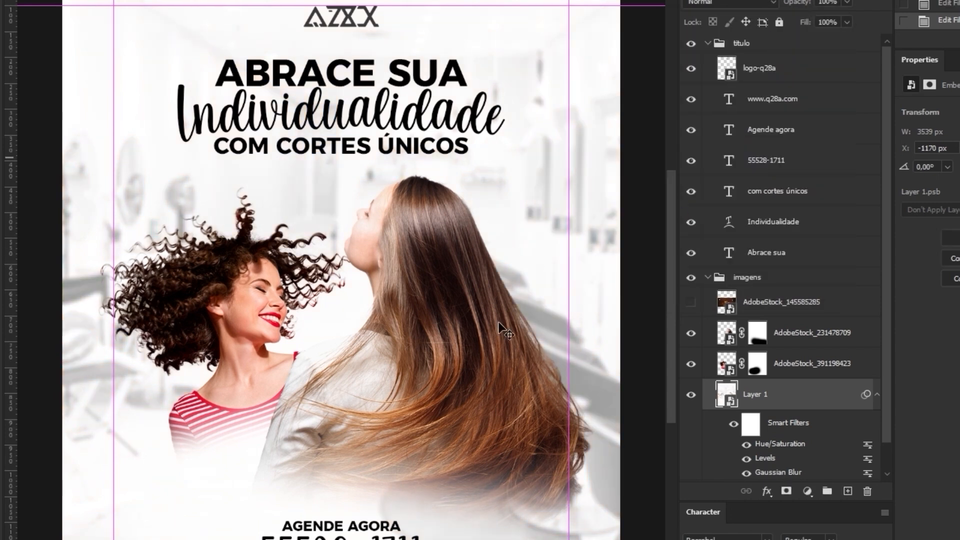
drag(435, 307, 433, 302)
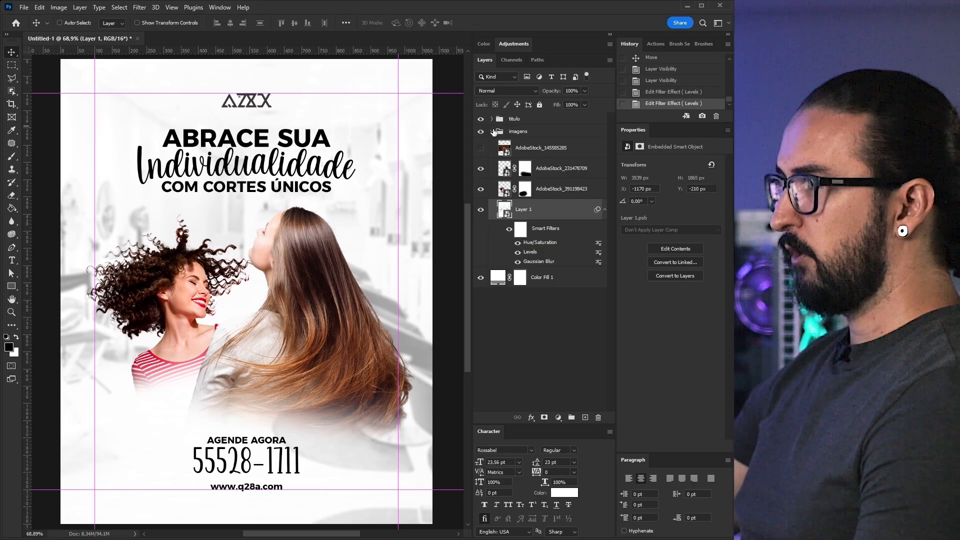
Draw a white 122 px circle inside the post's top-left margin and place two overlapping copies of it in a row beside it
click(493, 131)
right_click(32, 236)
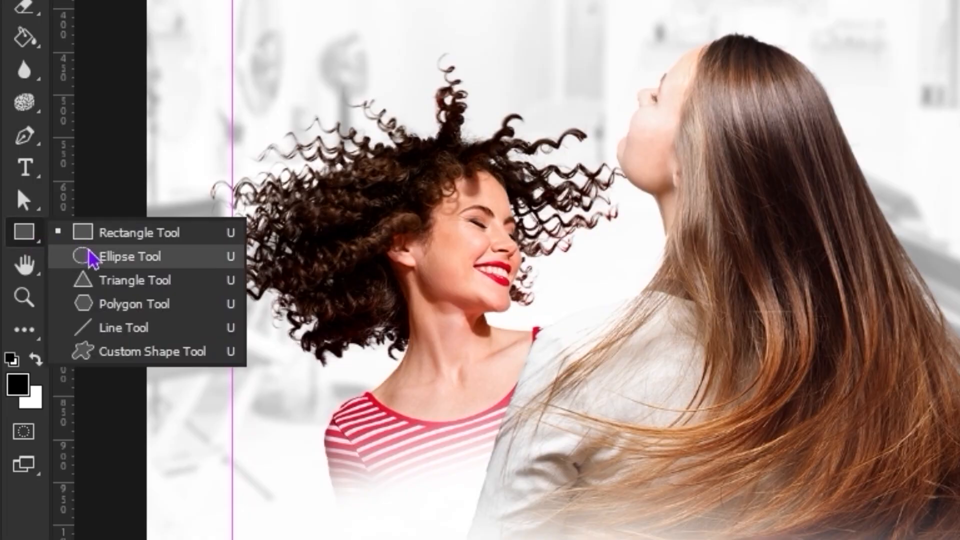
click(91, 257)
key(v)
mouse_move(135, 39)
mouse_down()
mouse_move(193, 97)
mouse_move(173, 59)
mouse_move(256, 68)
mouse_up()
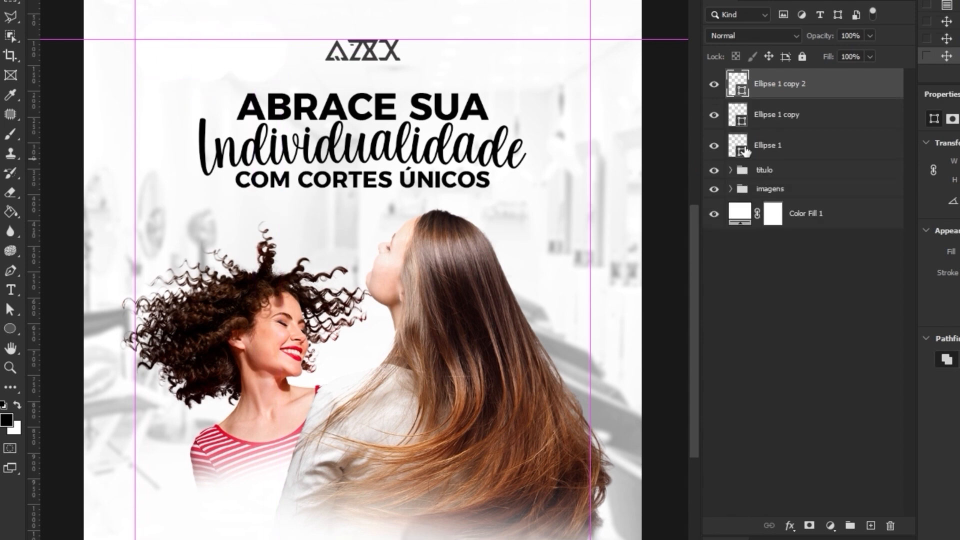
Fill the first palette circle with pink ff9fba
double_click(745, 152)
drag(563, 219, 512, 180)
click(649, 212)
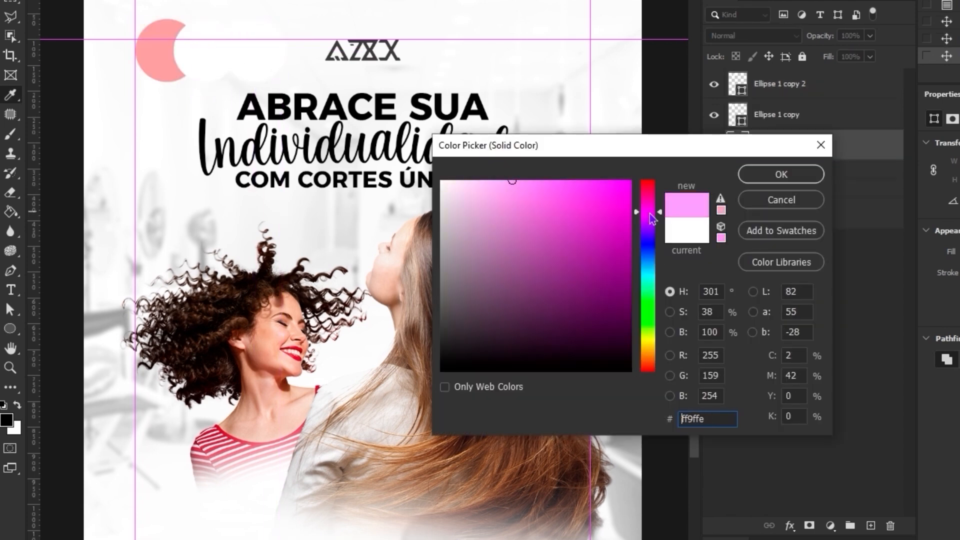
drag(649, 212, 649, 189)
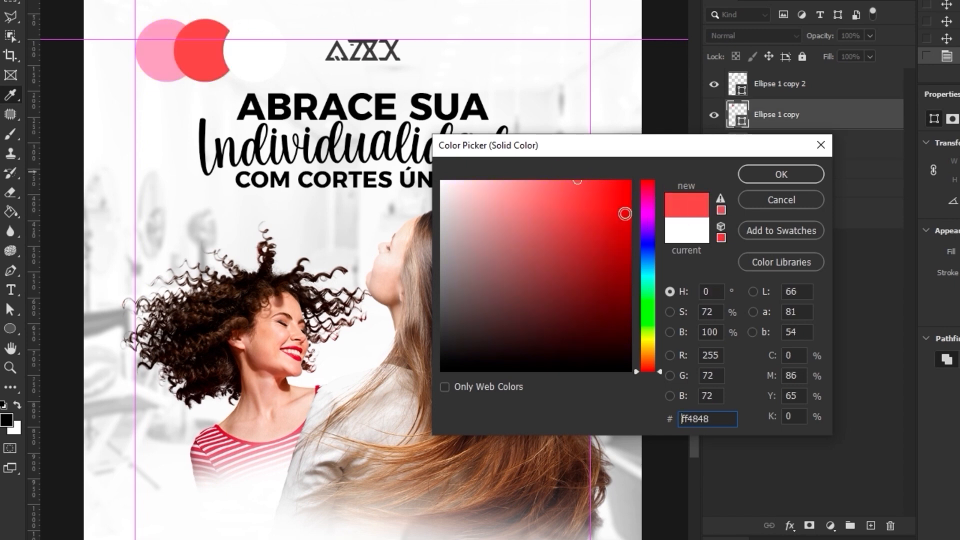
Fill the middle palette circle with dark wine 400e1f
drag(650, 211, 650, 191)
drag(600, 225, 589, 324)
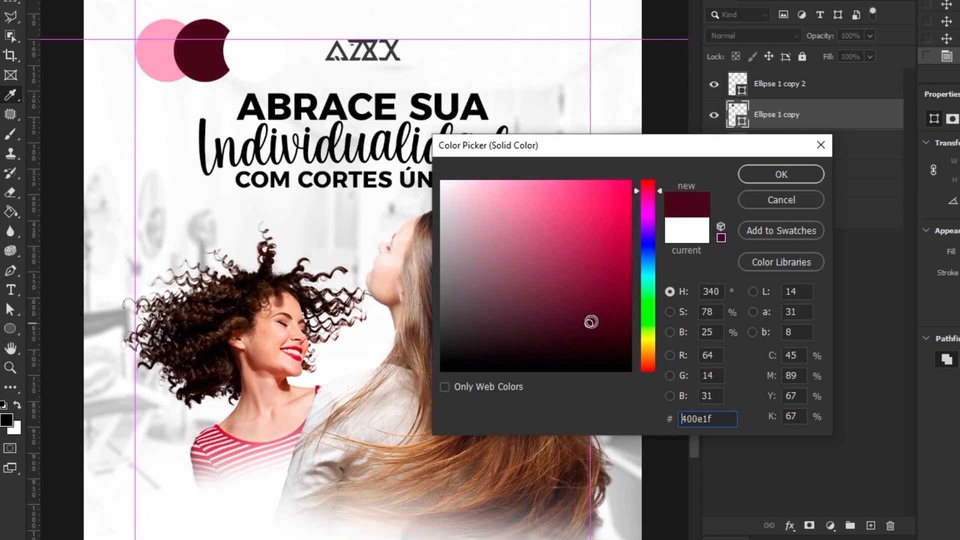
click(764, 175)
Fill the third palette circle with a dark, slightly pinkish gray, 2f292b
double_click(736, 95)
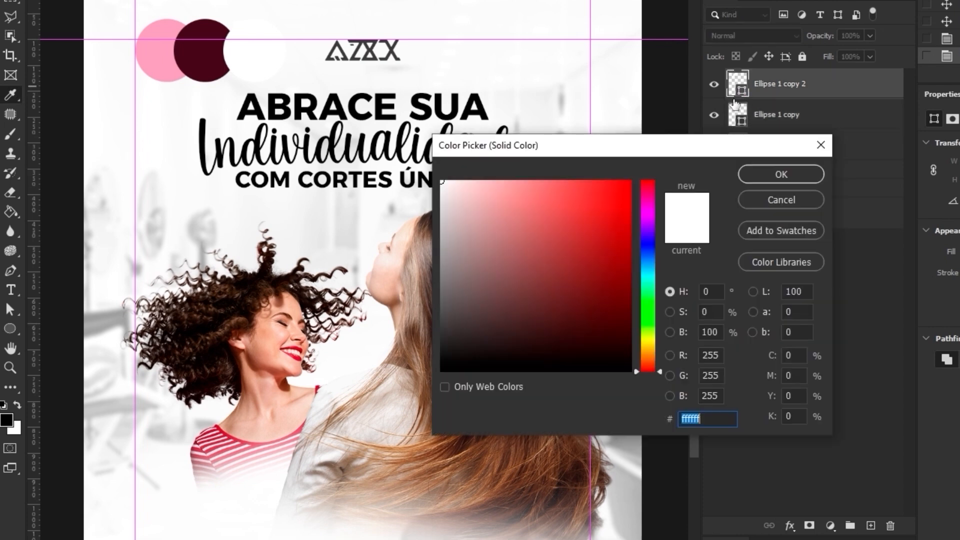
mouse_move(496, 299)
mouse_down()
mouse_move(405, 338)
mouse_move(434, 293)
mouse_move(438, 318)
mouse_move(426, 332)
mouse_up()
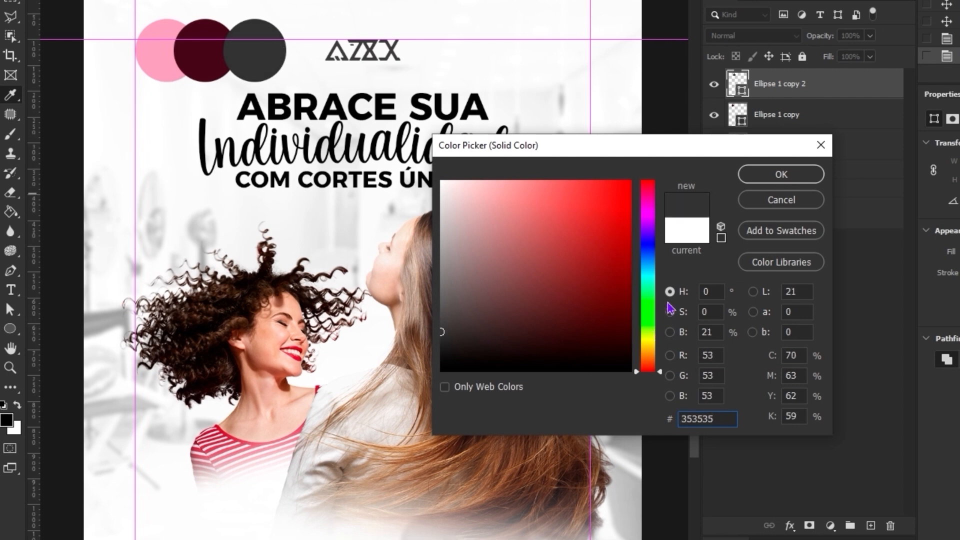
drag(650, 181, 652, 202)
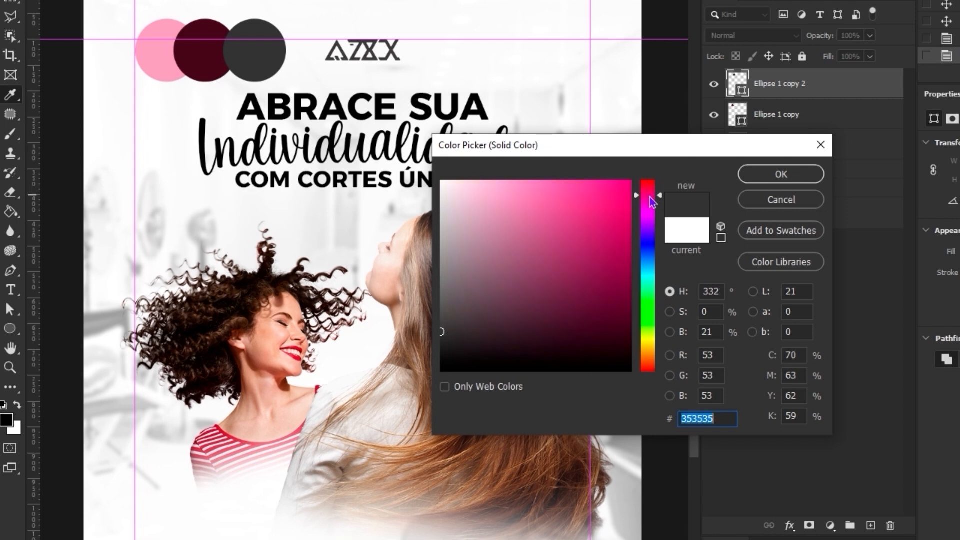
click(671, 312)
click(660, 365)
drag(660, 366, 664, 350)
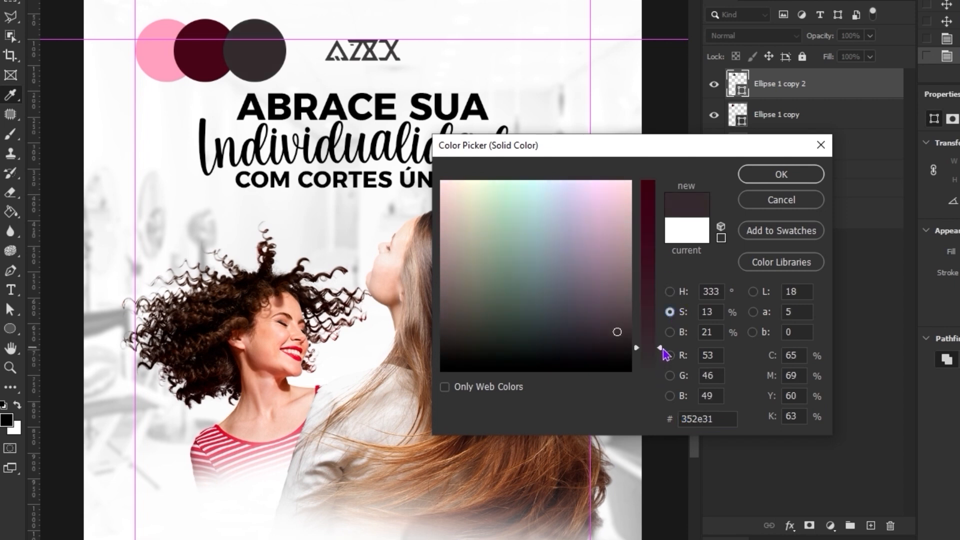
click(670, 332)
click(660, 338)
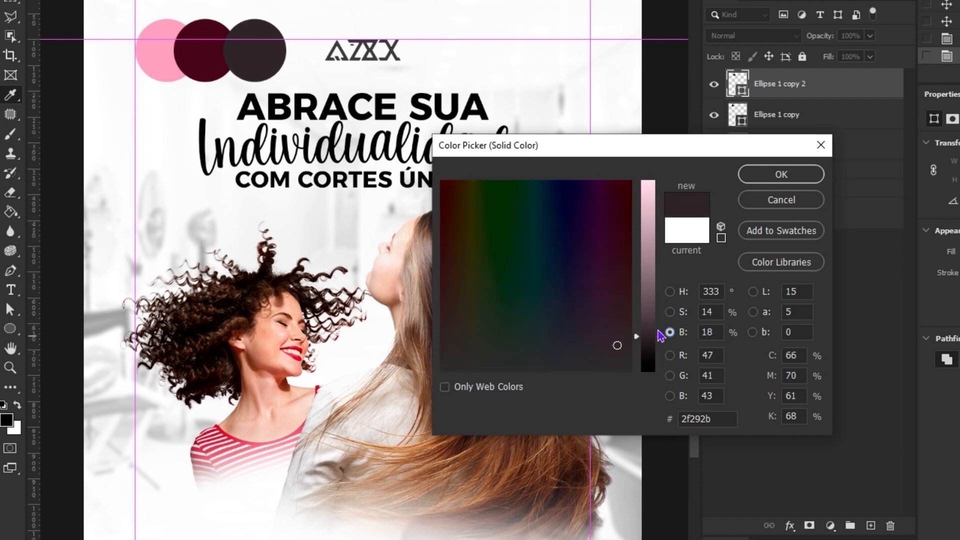
key(Return)
Examine the palette circles up close and check the third circle's colour code
scroll(227, 31, up, 8)
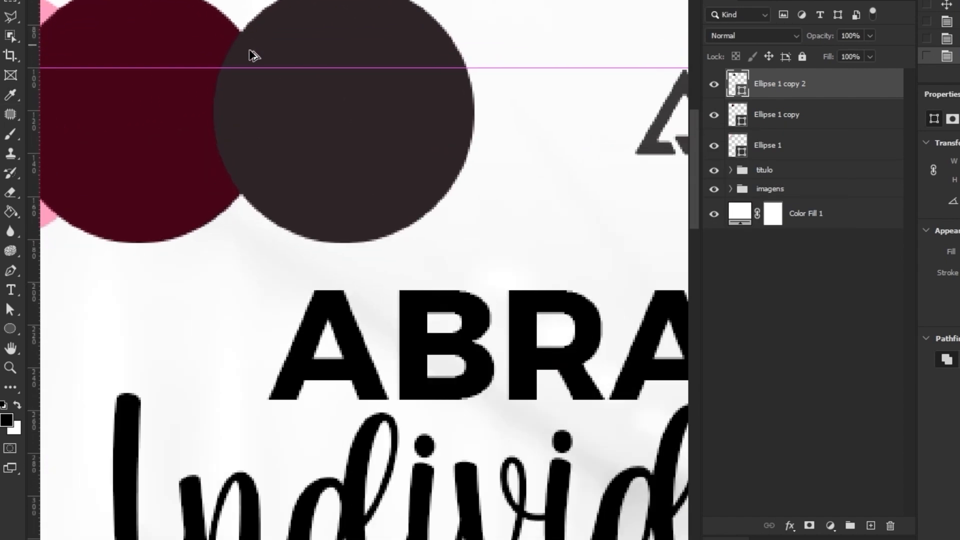
scroll(304, 120, up, 3)
scroll(438, 253, down, 5)
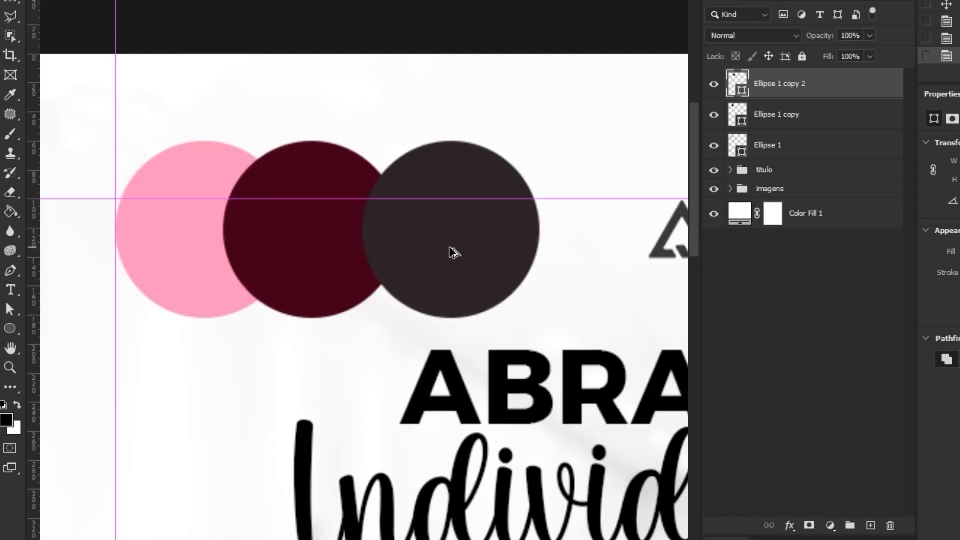
double_click(737, 85)
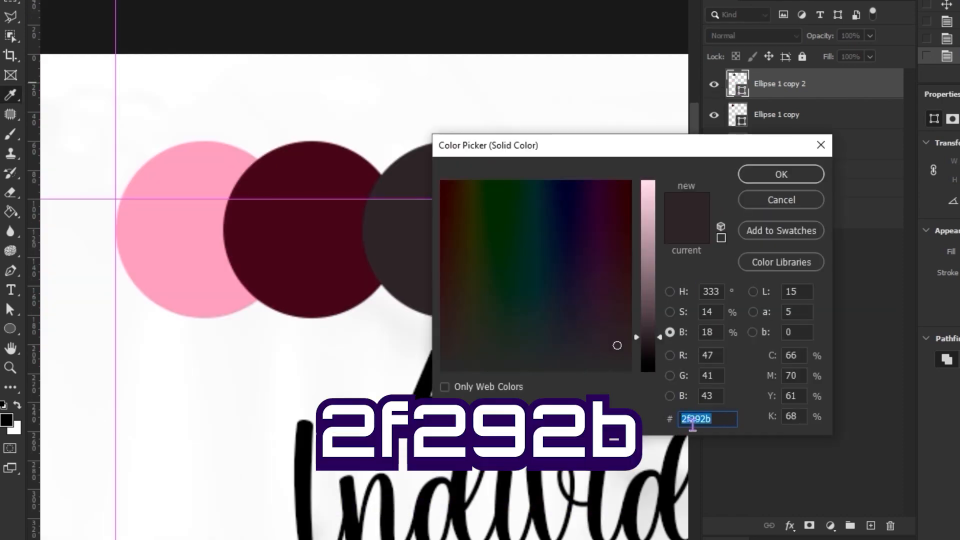
click(780, 182)
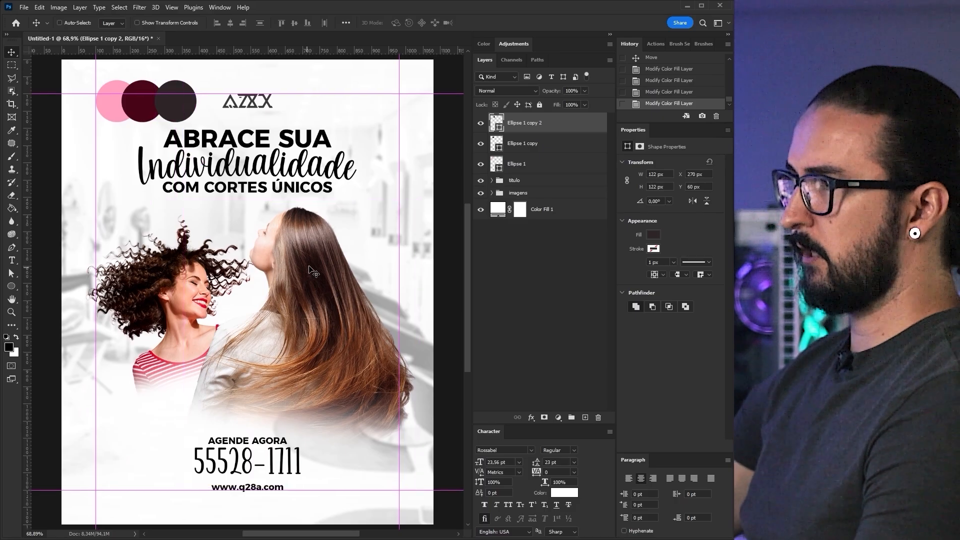
Recolour the "Abrace sua" and "com cortes únicos" texts with the dark gray 2f292b sampled from the third palette circle
click(492, 180)
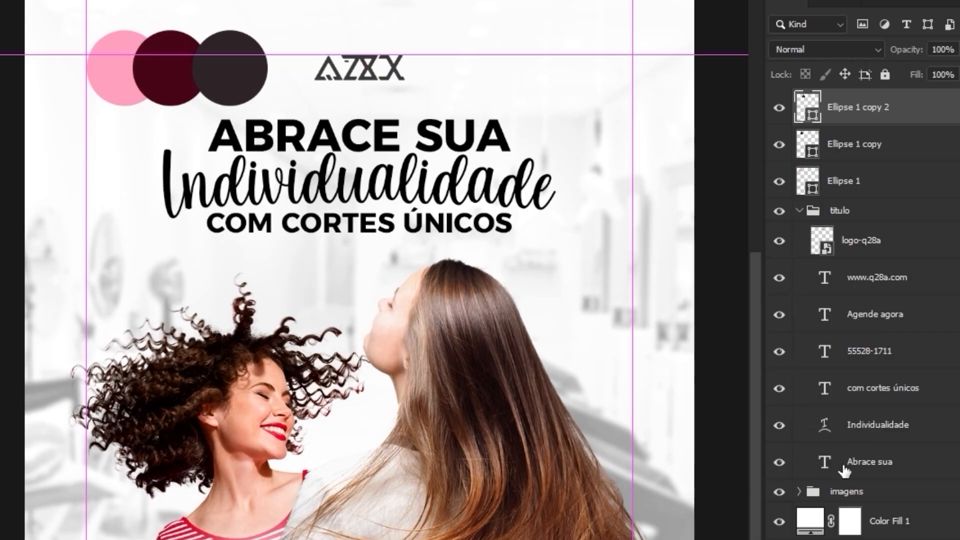
click(845, 468)
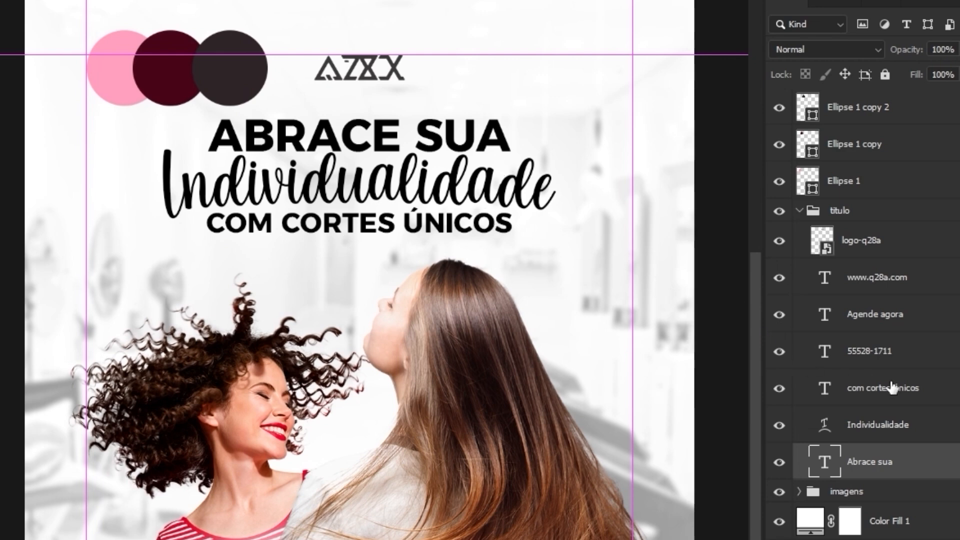
ctrl+click(893, 388)
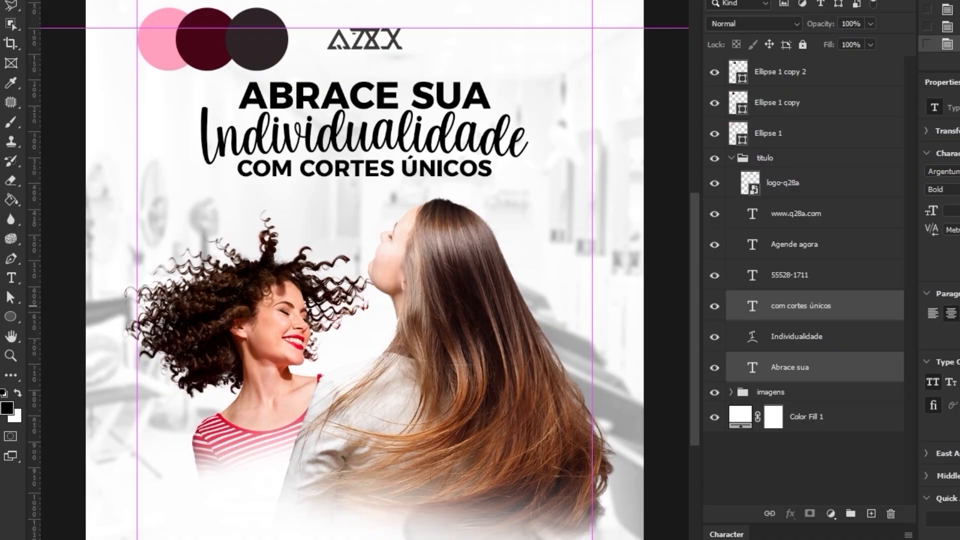
click(201, 50)
click(268, 44)
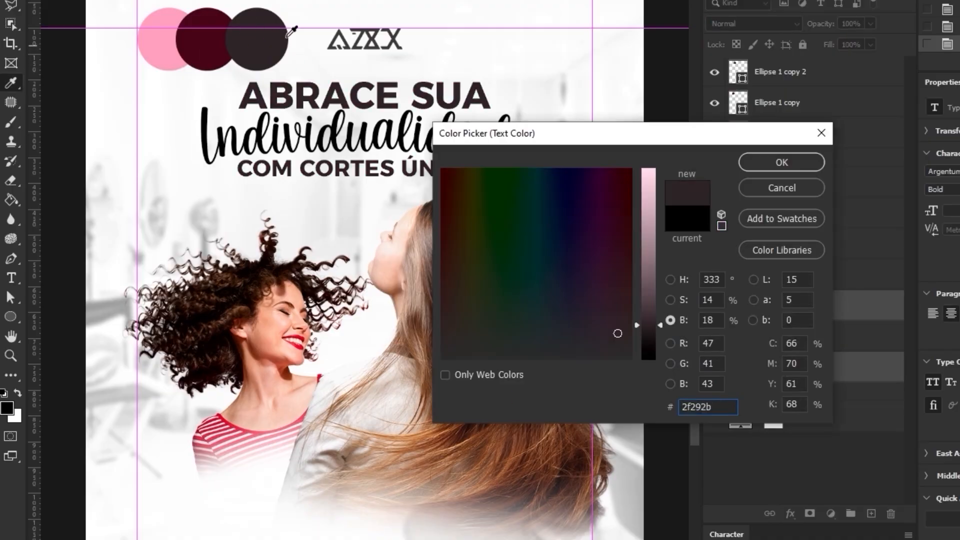
click(782, 163)
Try the pink on the "Individualidade" text for comparison and apply the dark wine 400e1f sampled from the middle circle
click(793, 345)
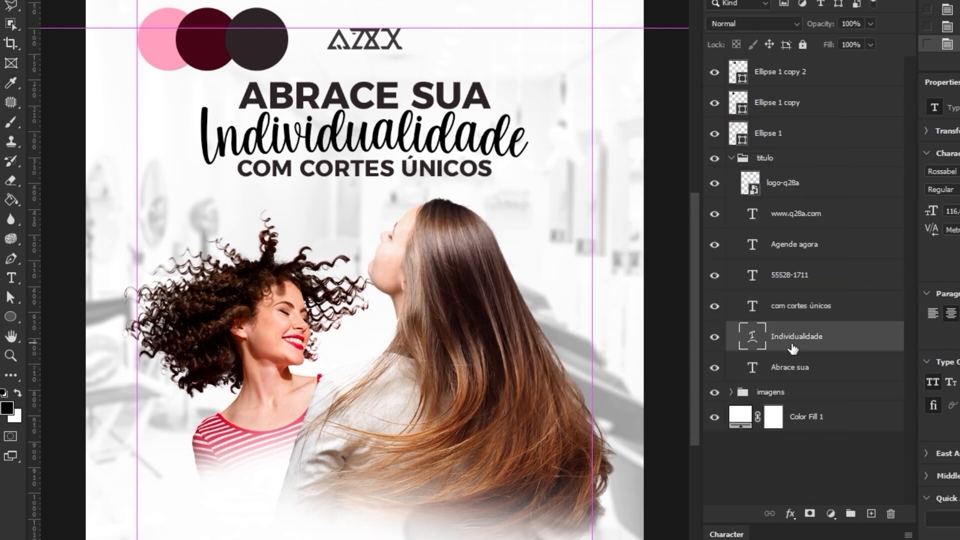
click(959, 250)
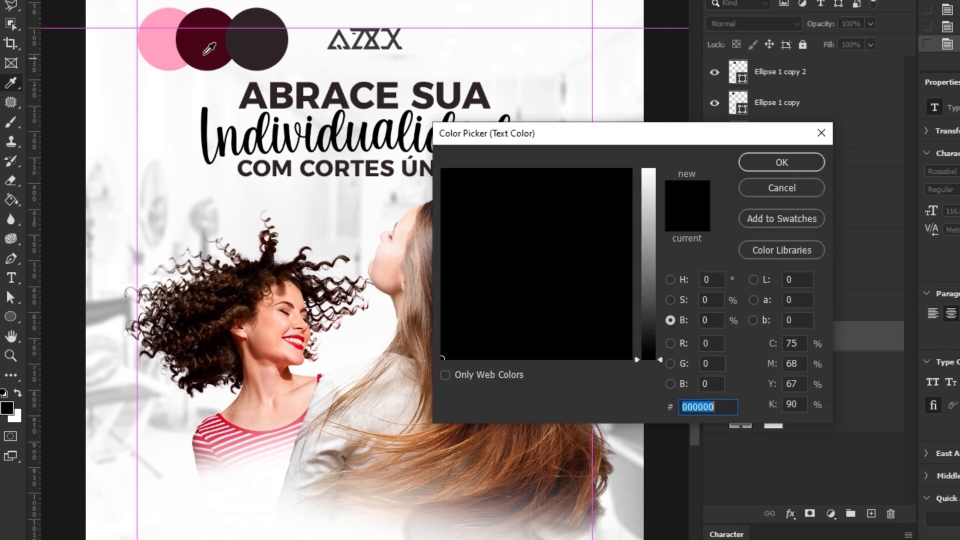
click(204, 53)
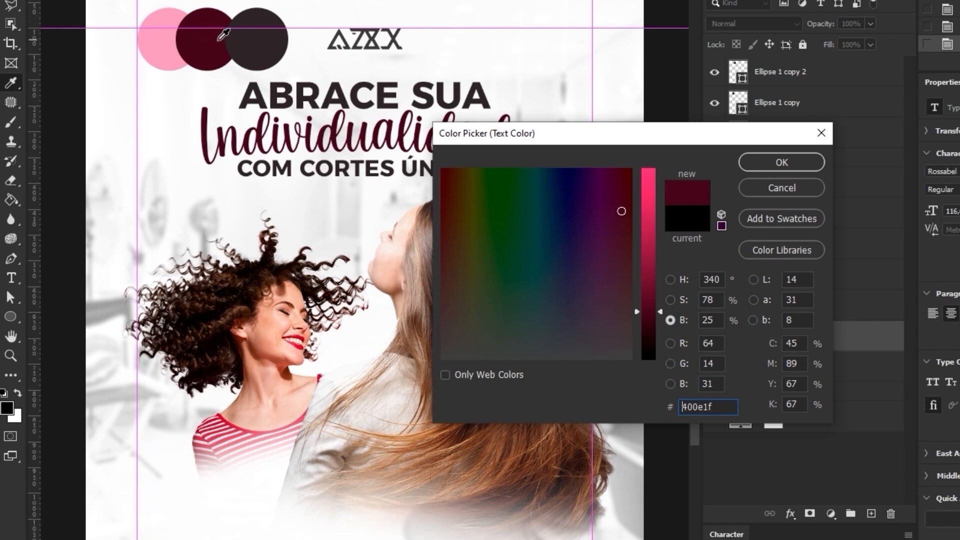
click(156, 48)
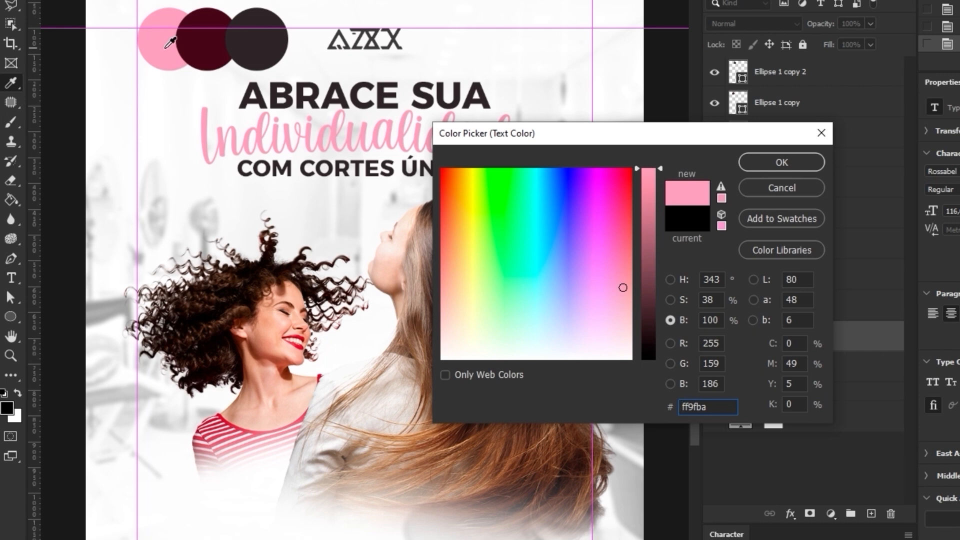
click(213, 45)
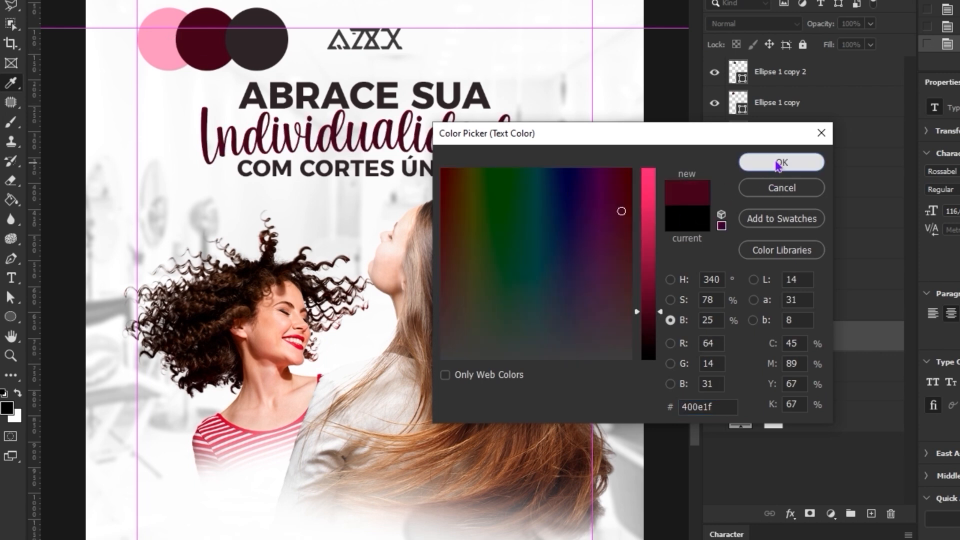
click(779, 162)
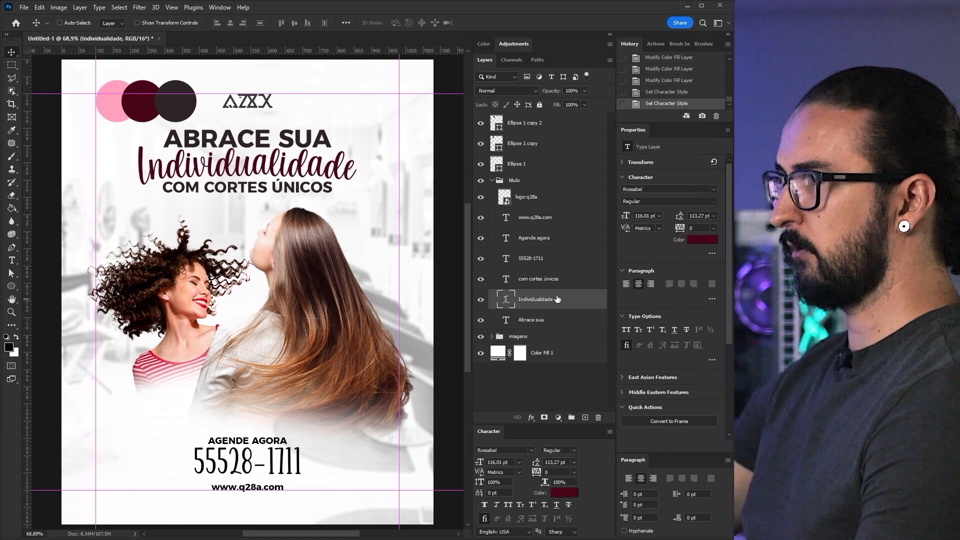
Recolour the phone number text with the dark wine sampled from the middle palette circle
click(535, 259)
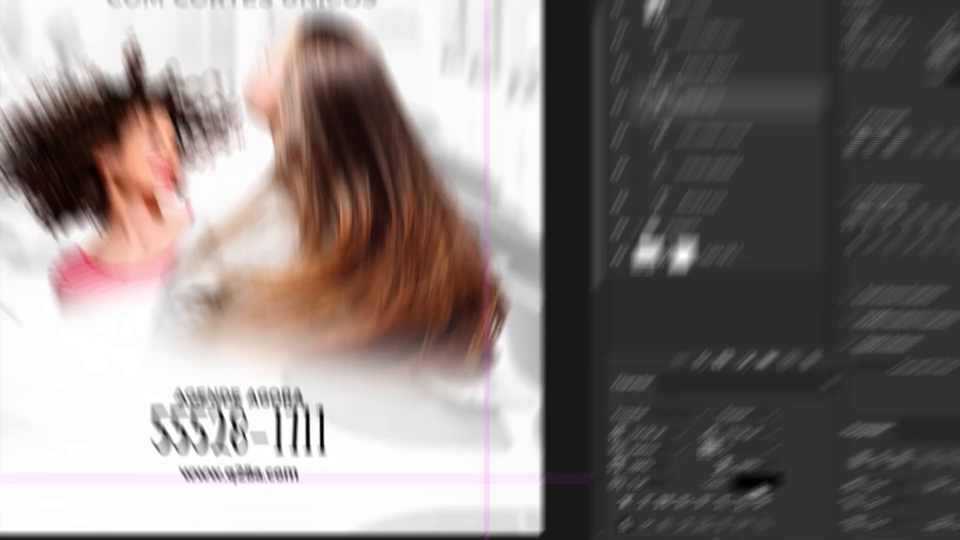
click(799, 457)
click(141, 60)
click(628, 87)
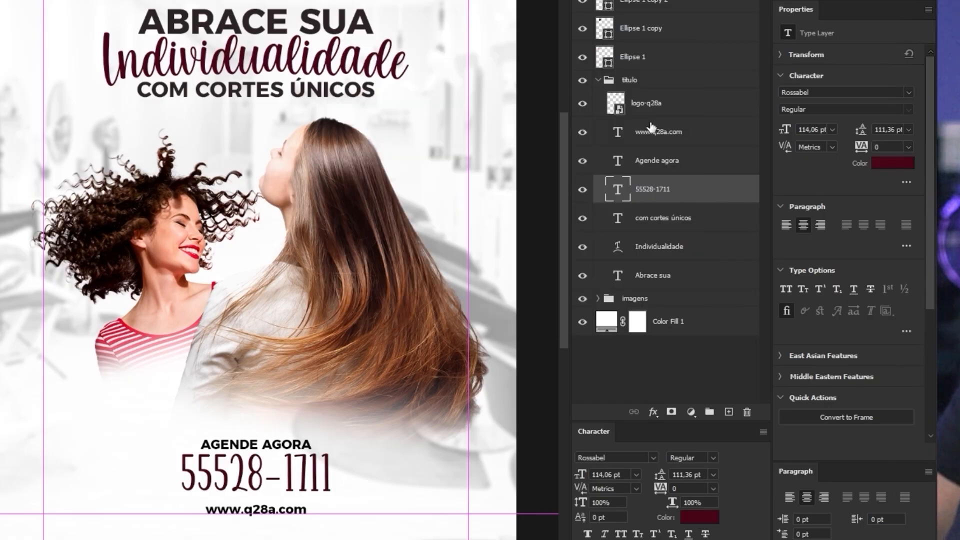
click(660, 163)
shift+click(659, 134)
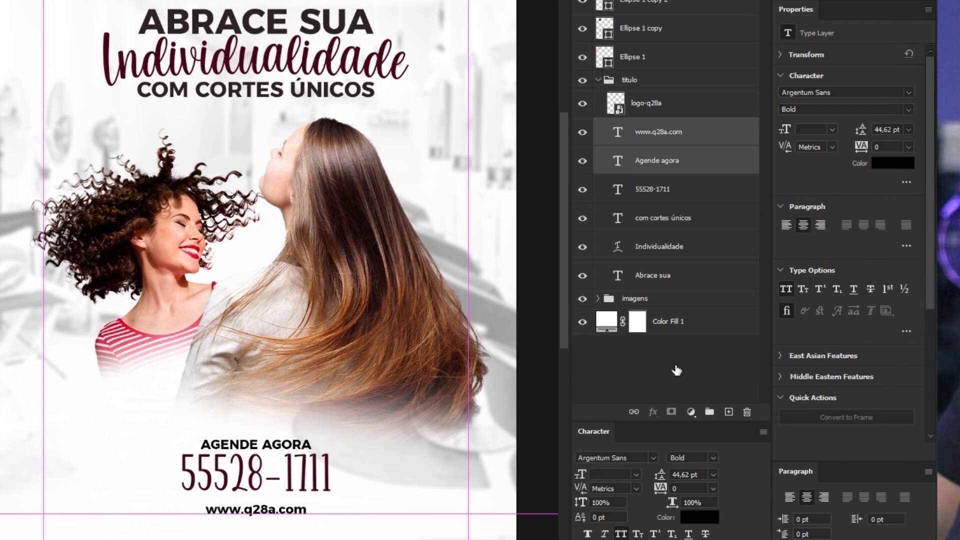
click(698, 518)
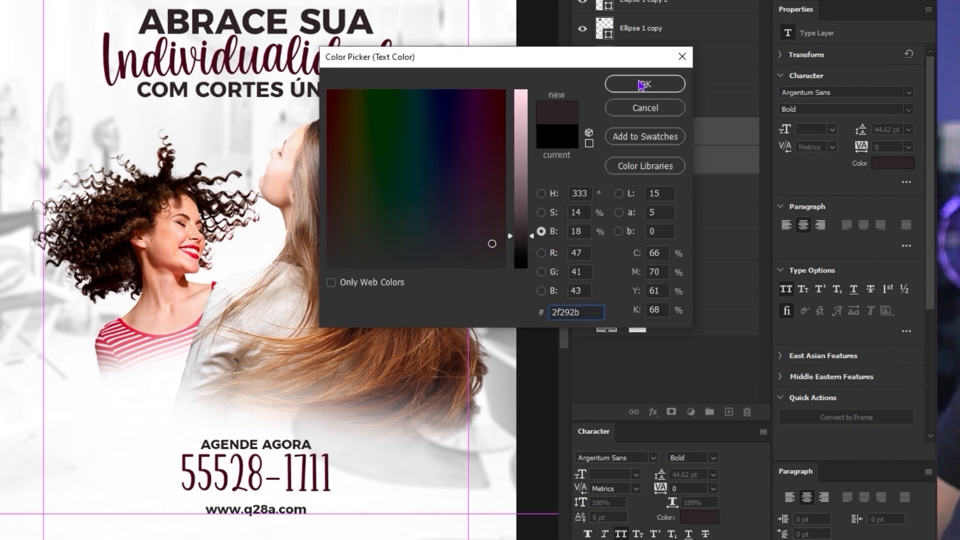
click(644, 84)
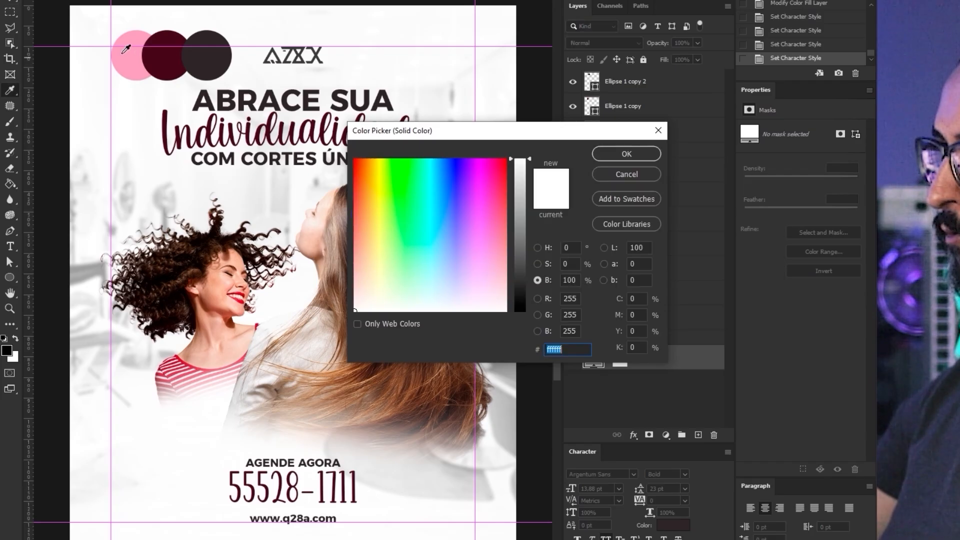
Change the background colour fill to the pink ff9fba sampled from the first palette circle
click(133, 64)
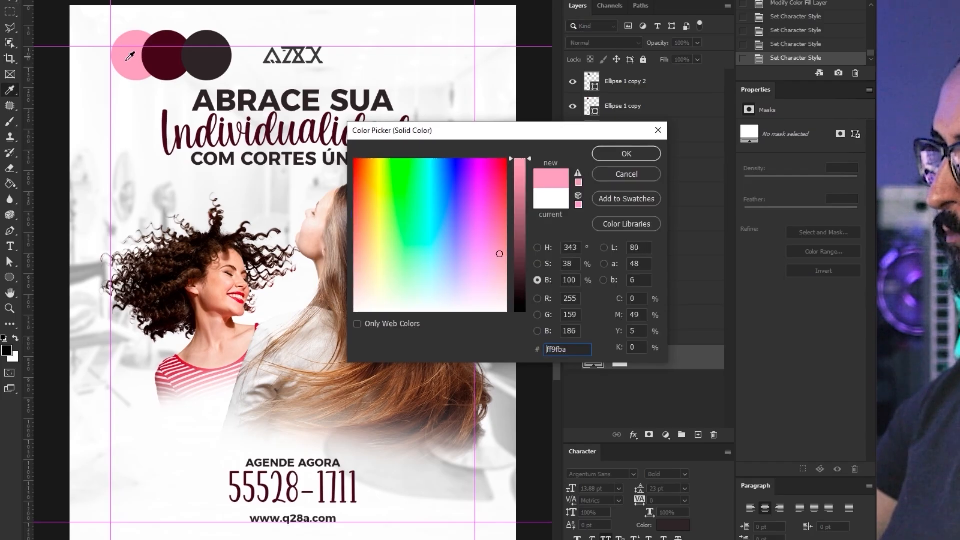
click(625, 154)
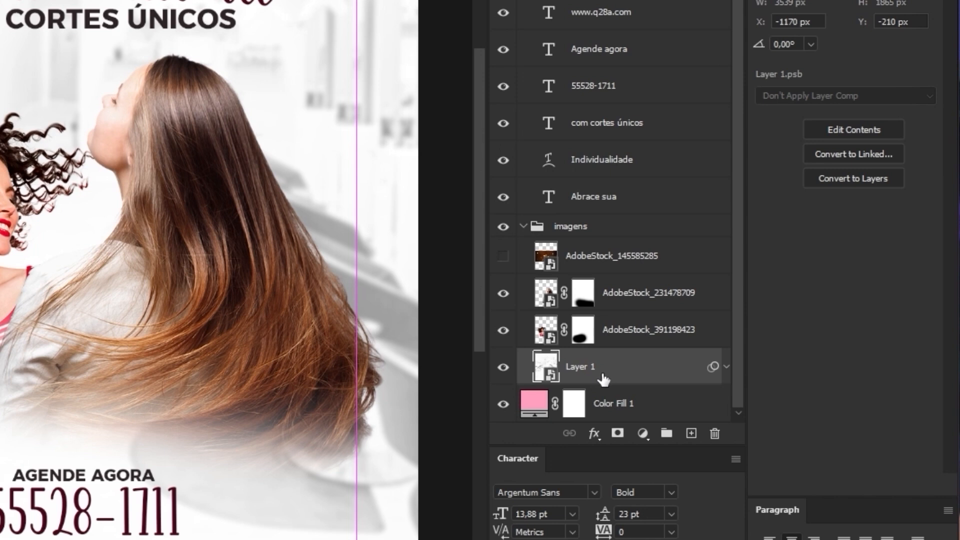
Move the faded salon layer out of the imagens group, directly above the colour fill, and set its blend mode to Color Burn
drag(607, 384, 605, 398)
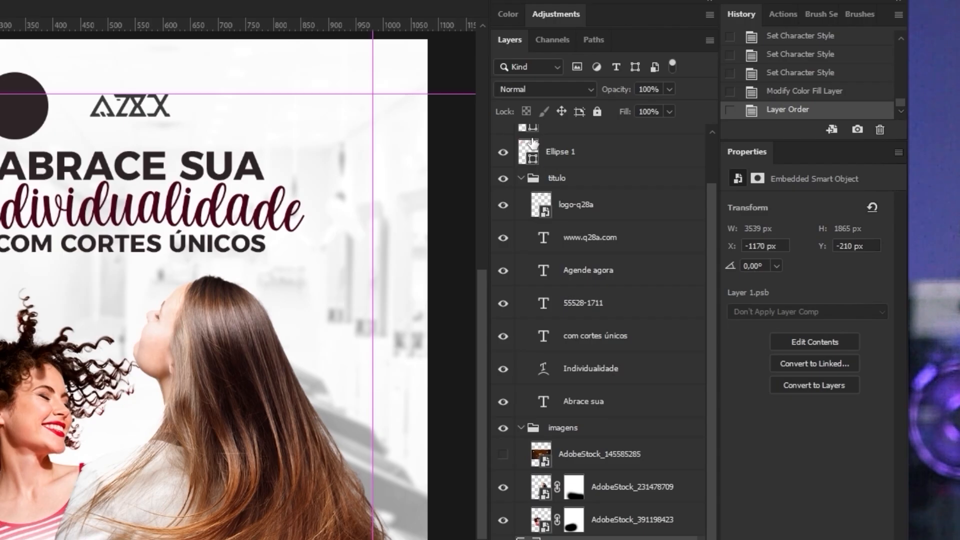
click(535, 90)
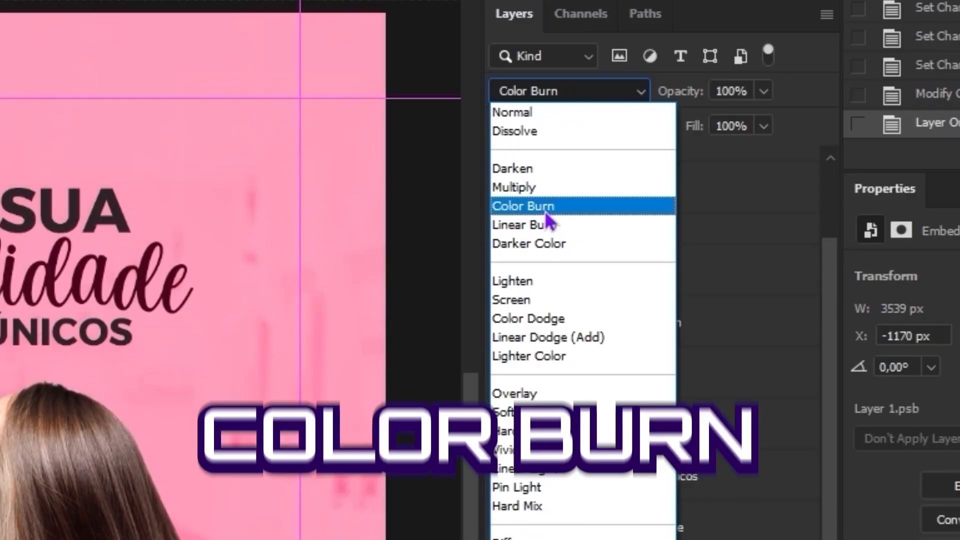
click(540, 163)
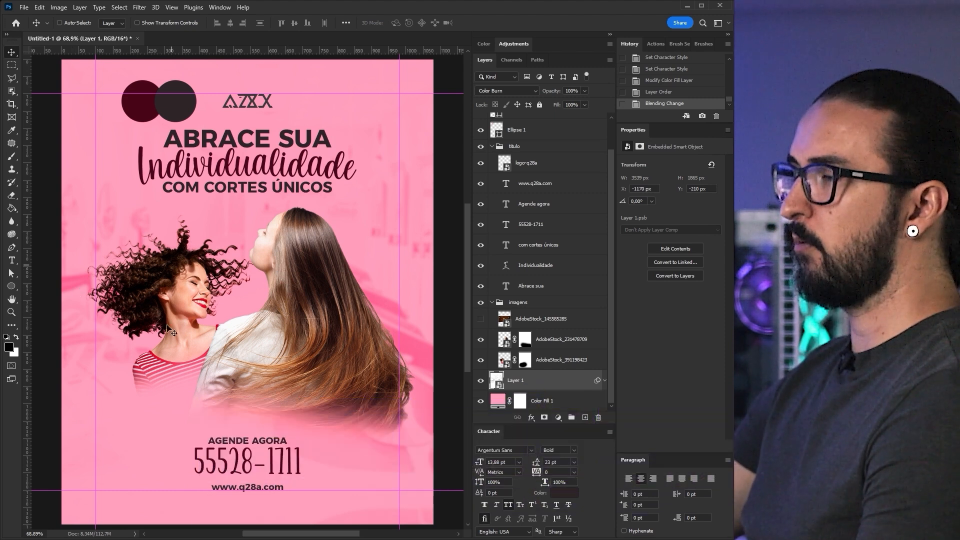
Draw a white circle between the salon background and the two models and centre it behind them
click(13, 288)
drag(226, 297, 359, 390)
key(v)
drag(268, 299, 271, 299)
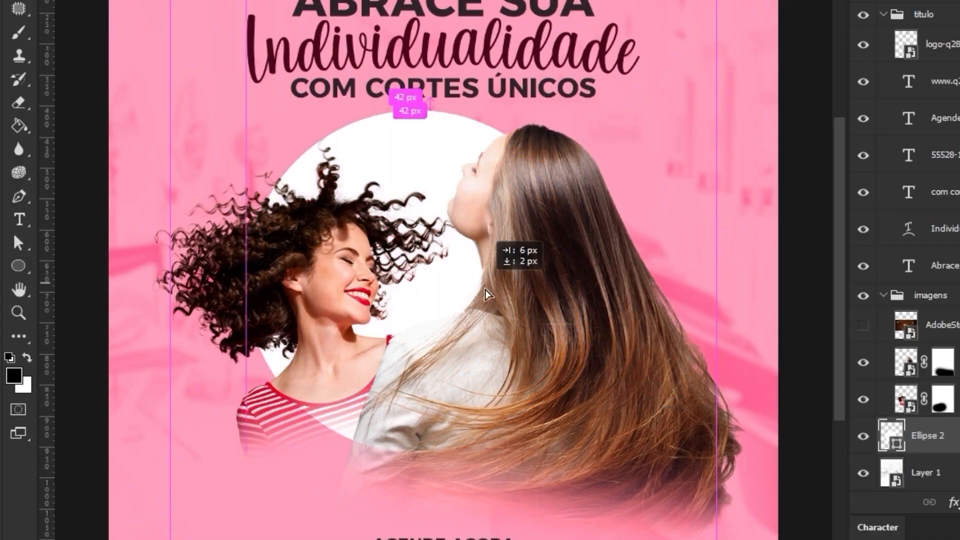
drag(488, 295, 505, 317)
Convert the white circle to a smart object and apply a Gaussian Blur with a 98,5 px radius
click(249, 9)
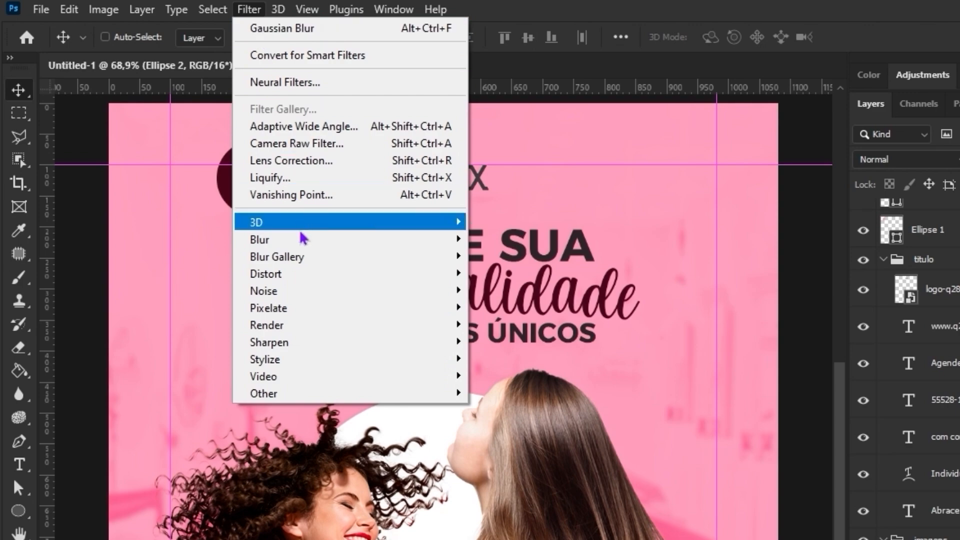
mouse_move(305, 240)
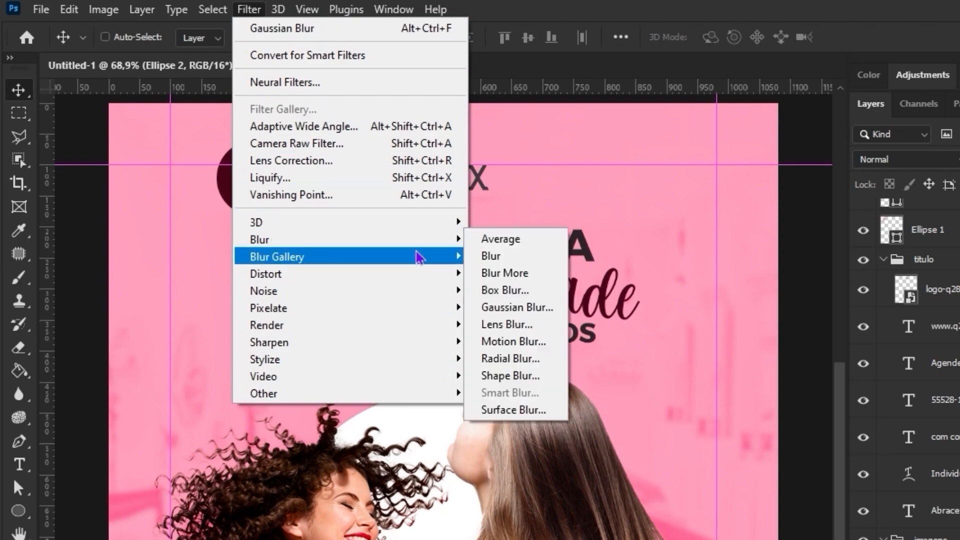
click(515, 306)
click(586, 370)
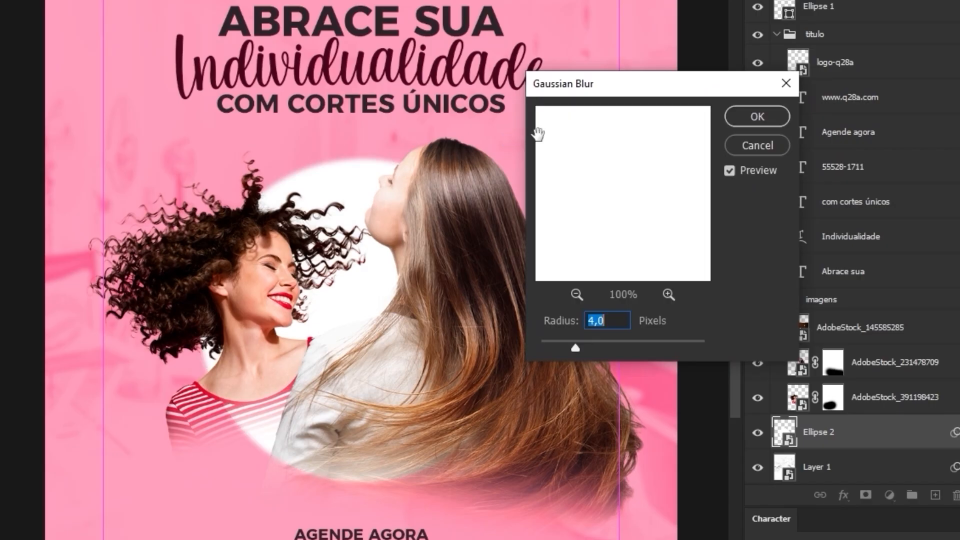
drag(611, 350, 649, 350)
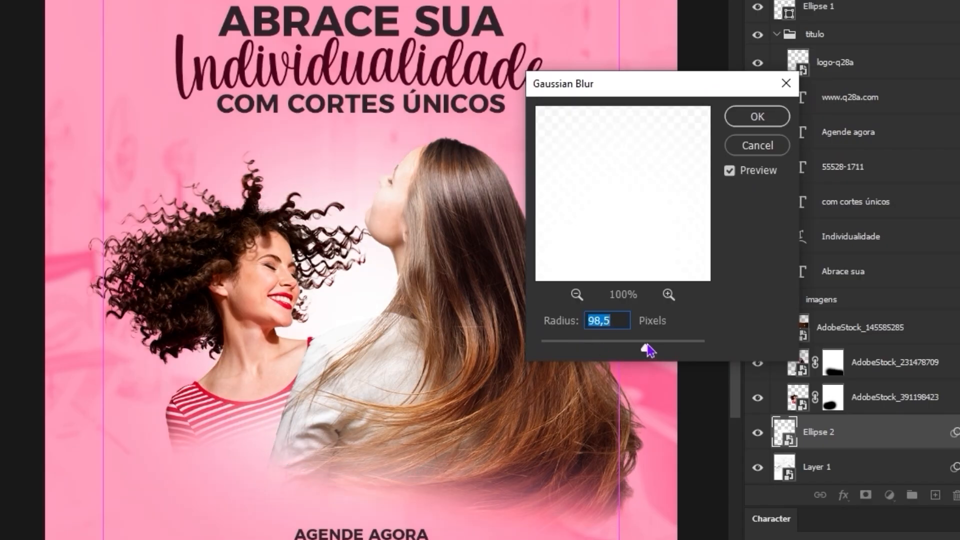
click(735, 113)
Enlarge the blurred white circle proportionally with Free Transform and reposition the glow behind the models
drag(479, 298, 484, 280)
key(ctrl+t)
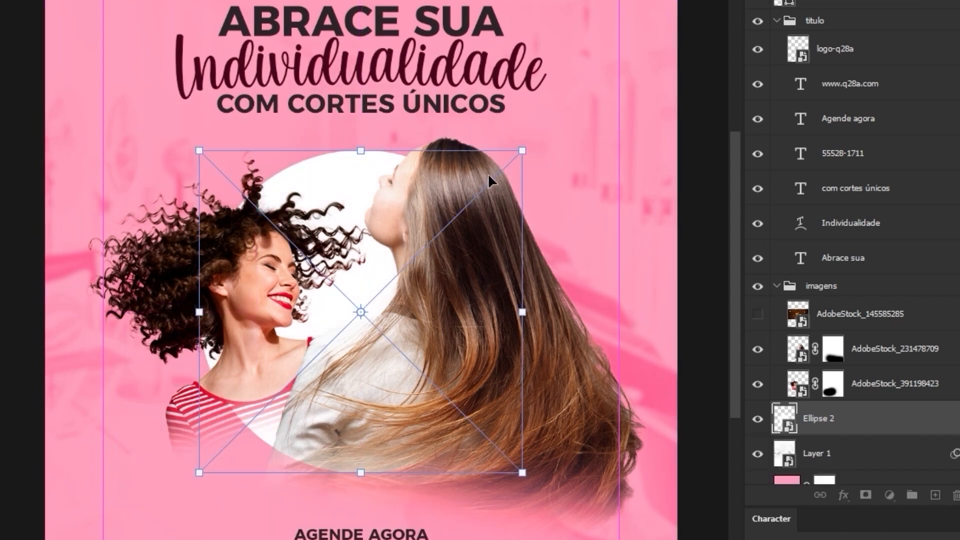
drag(520, 151, 584, 84)
key(Return)
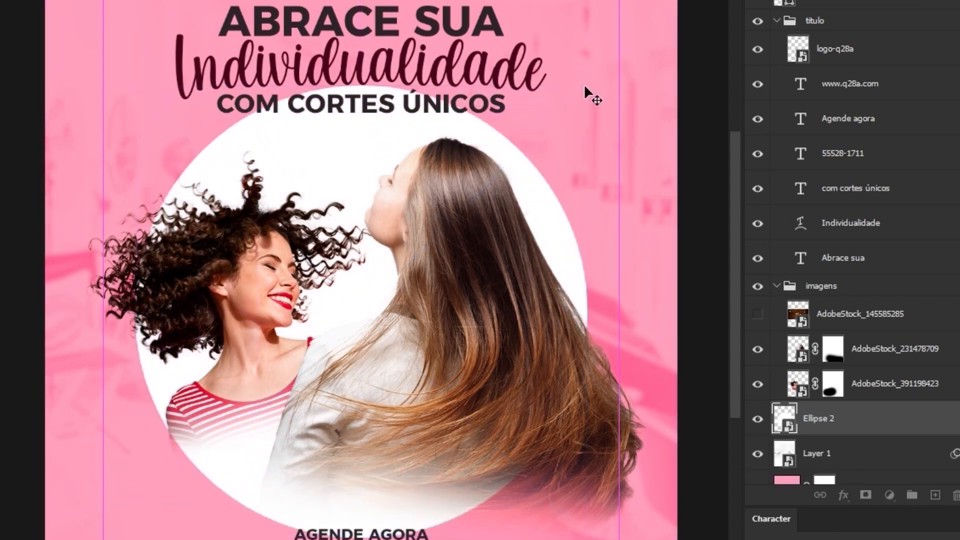
mouse_move(510, 203)
mouse_down()
mouse_move(509, 226)
mouse_move(512, 218)
mouse_up()
Add a gradient fill layer above the white circle, black to transparent, with Radial style, reversed, at 200% scale
click(890, 495)
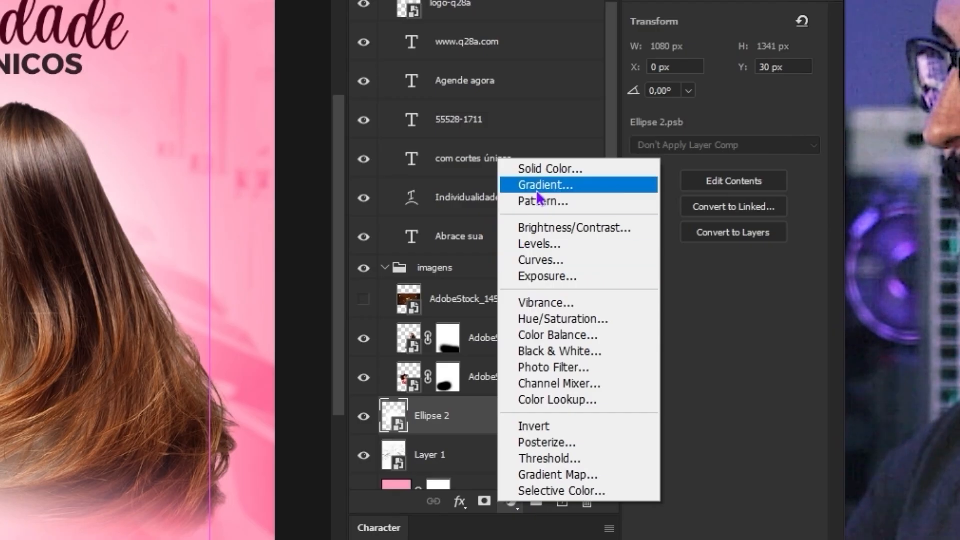
click(506, 153)
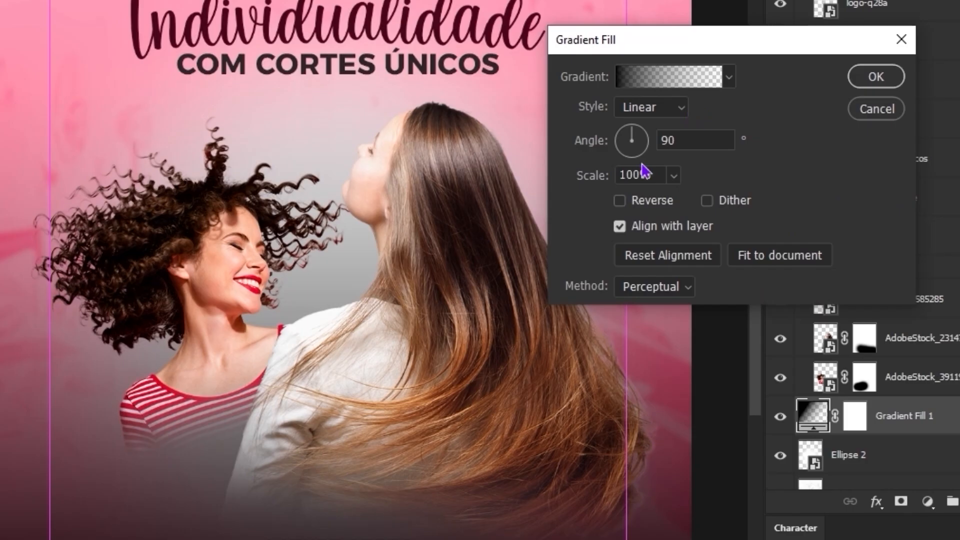
click(646, 110)
click(643, 142)
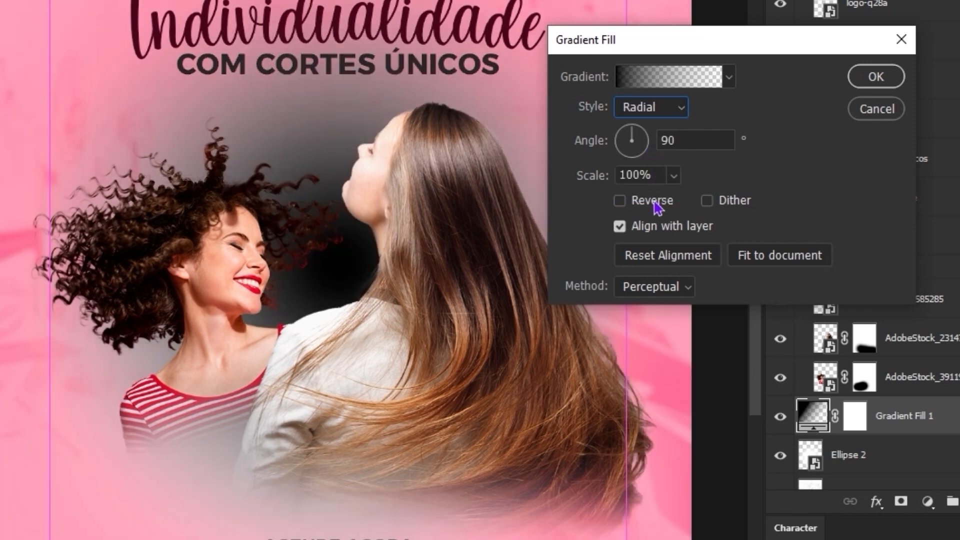
click(652, 201)
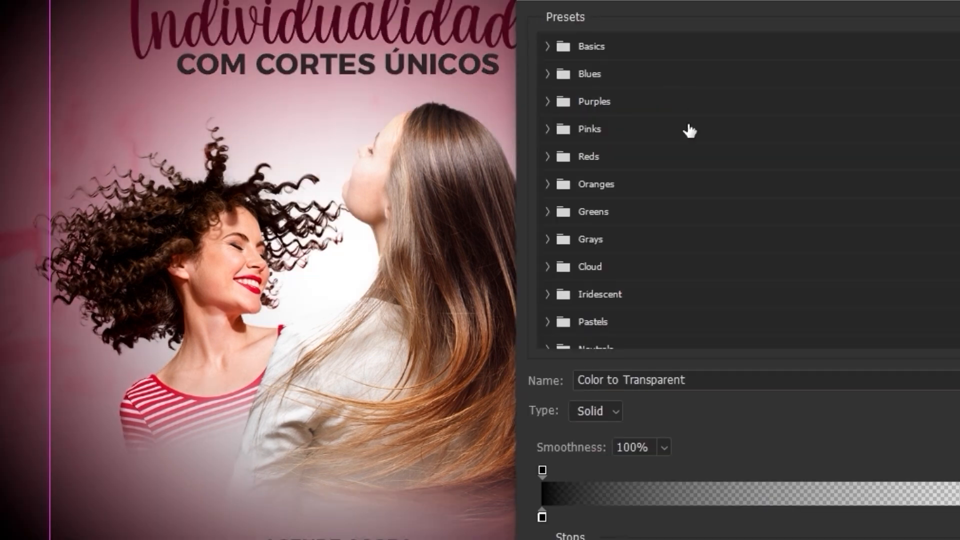
click(674, 175)
drag(645, 199, 686, 200)
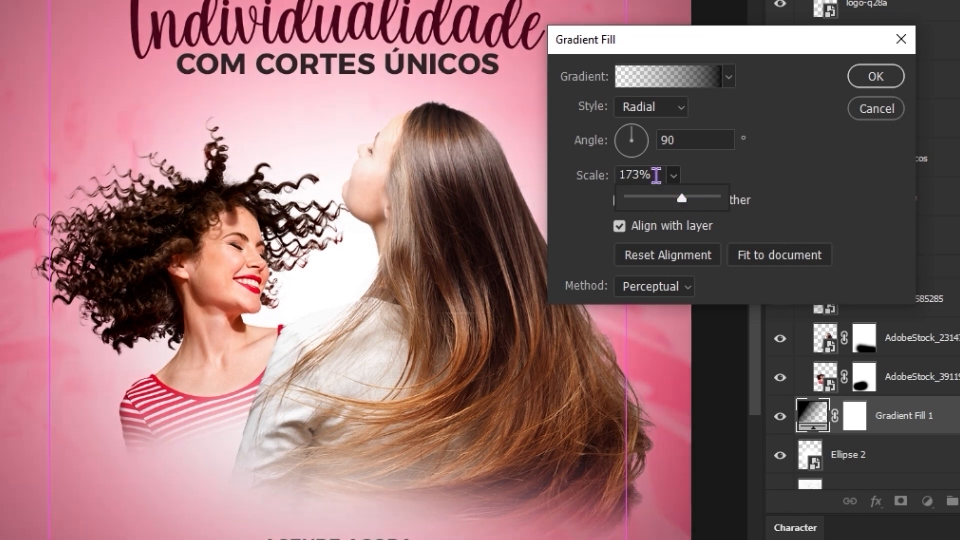
click(590, 177)
text(200)
Move the gradient's transparent stop to location 35 and set the gradient scale to 130%
click(645, 80)
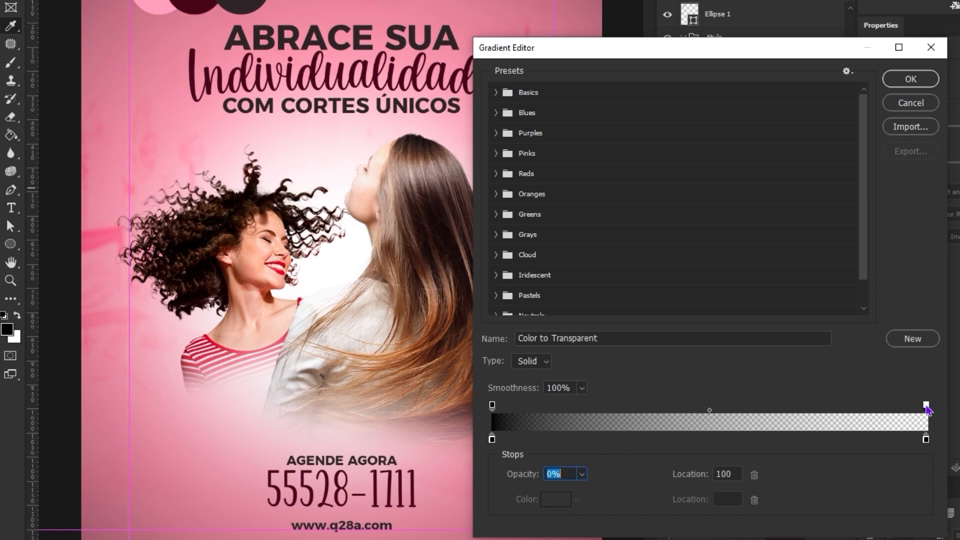
drag(927, 407, 651, 405)
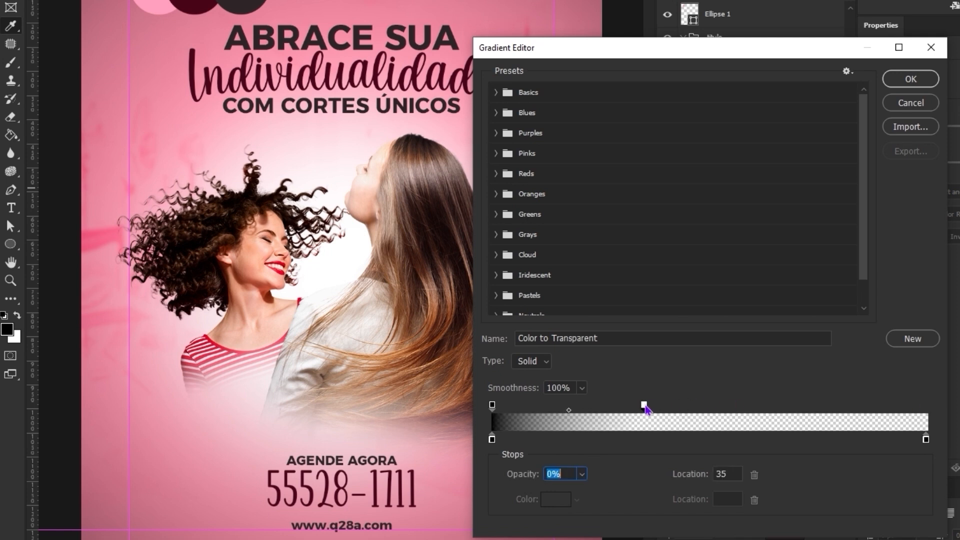
click(910, 79)
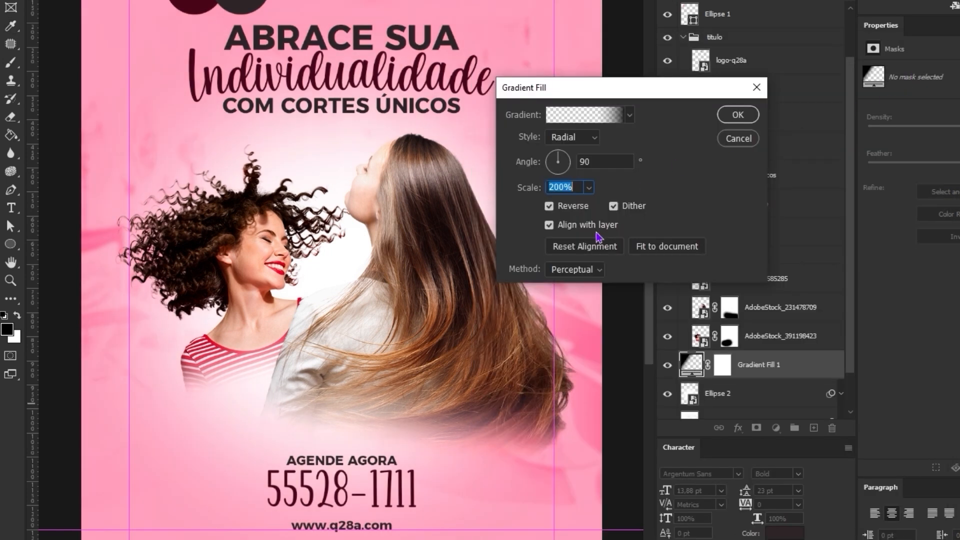
click(589, 187)
drag(575, 208, 584, 211)
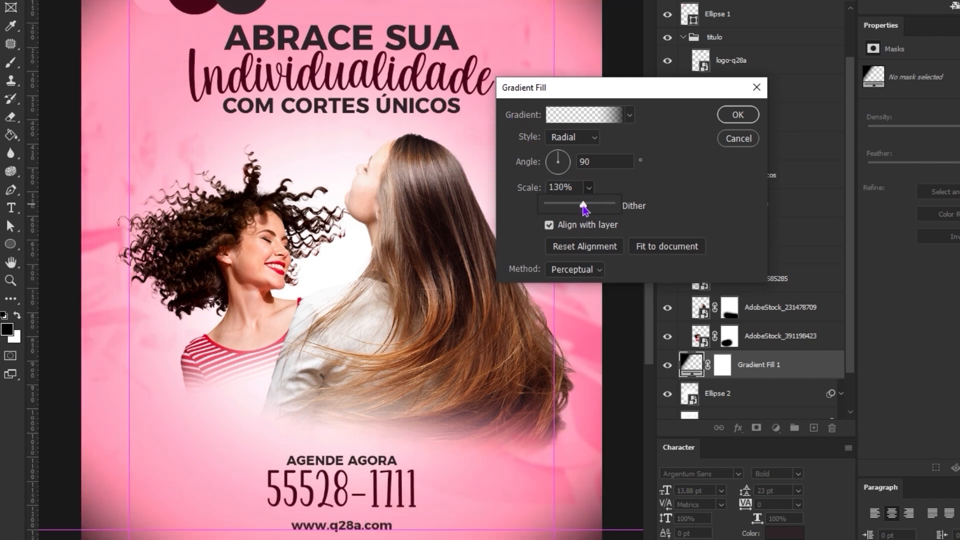
Move the gradient's transparent stop to location 50 and apply the radial fill at 81% scale
click(584, 114)
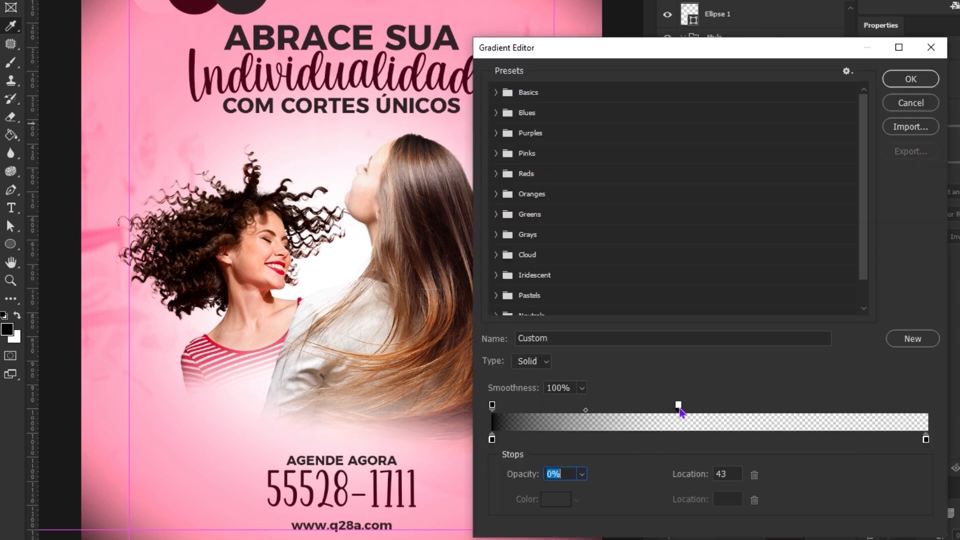
drag(702, 413, 712, 412)
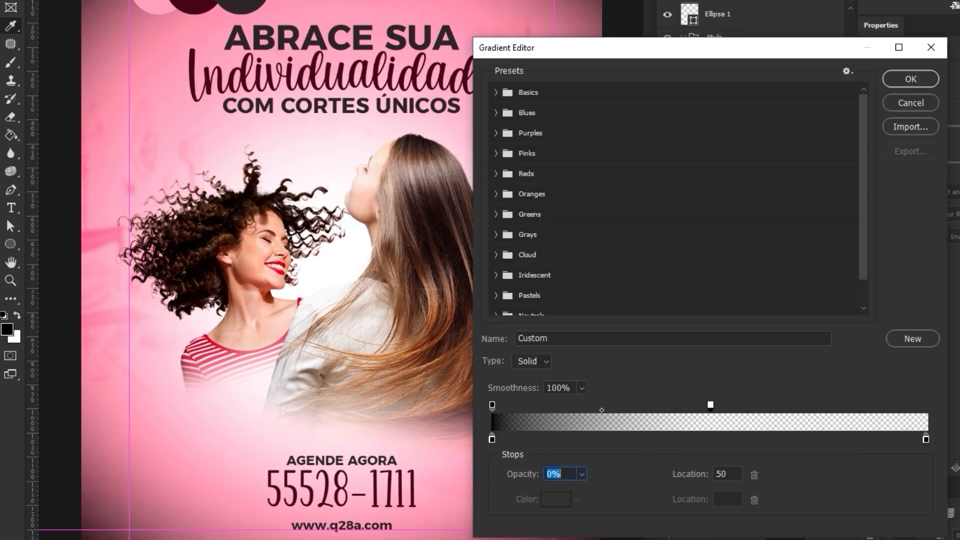
click(931, 80)
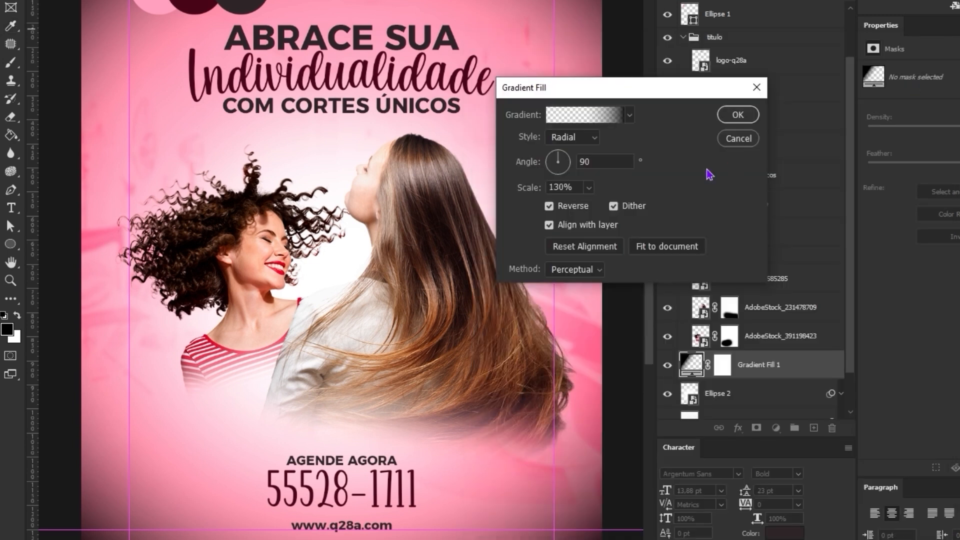
click(738, 114)
Set the gradient fill layer's blend mode to Overlay
click(705, 0)
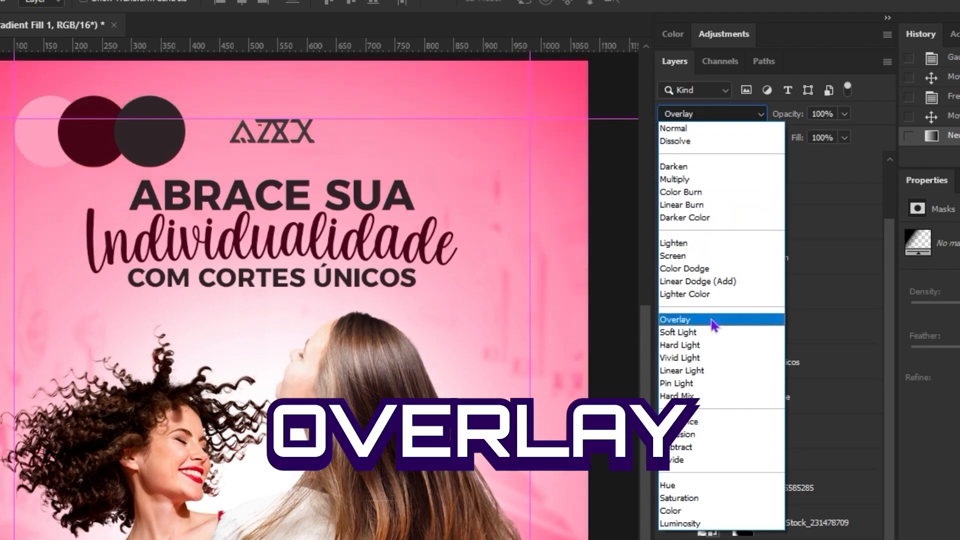
click(714, 322)
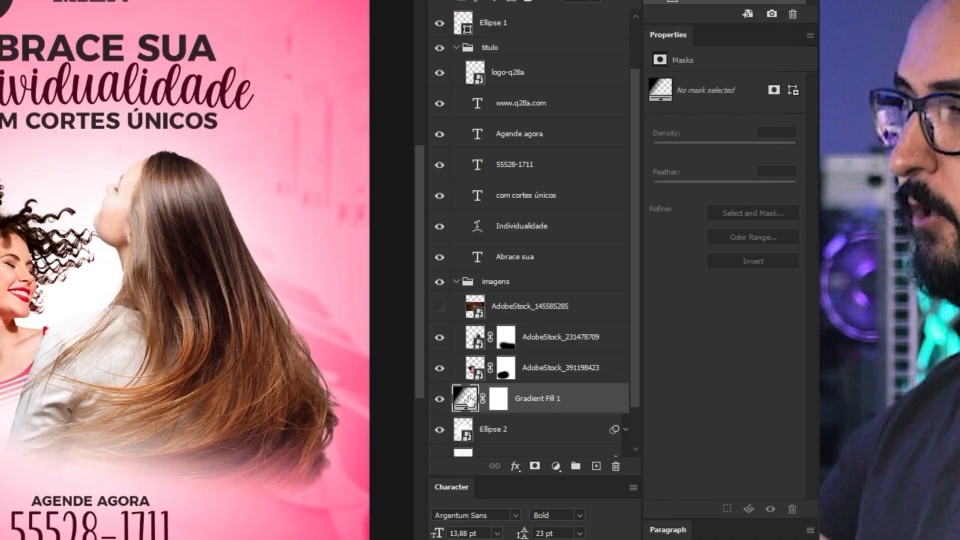
Try white ffffff as the colour of the gradient fill's black stop
double_click(497, 372)
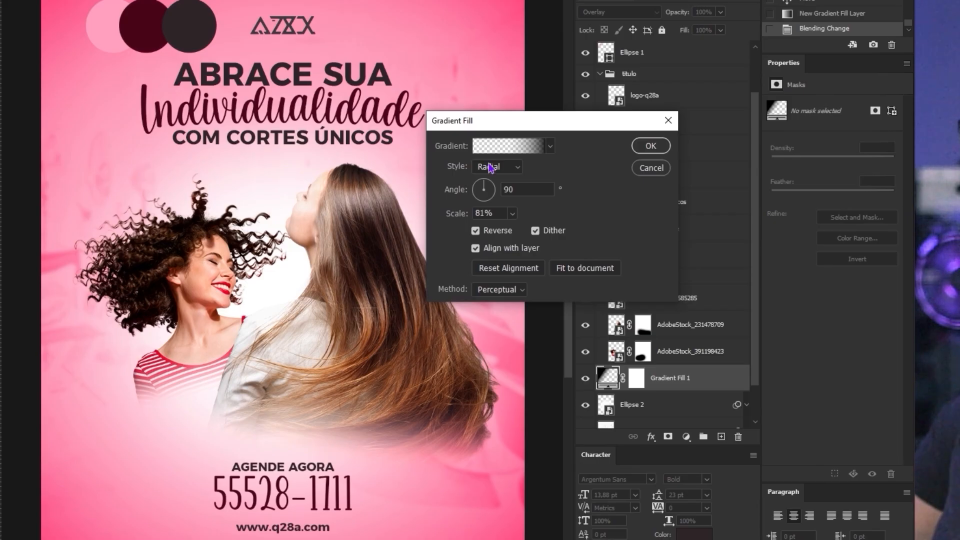
click(495, 146)
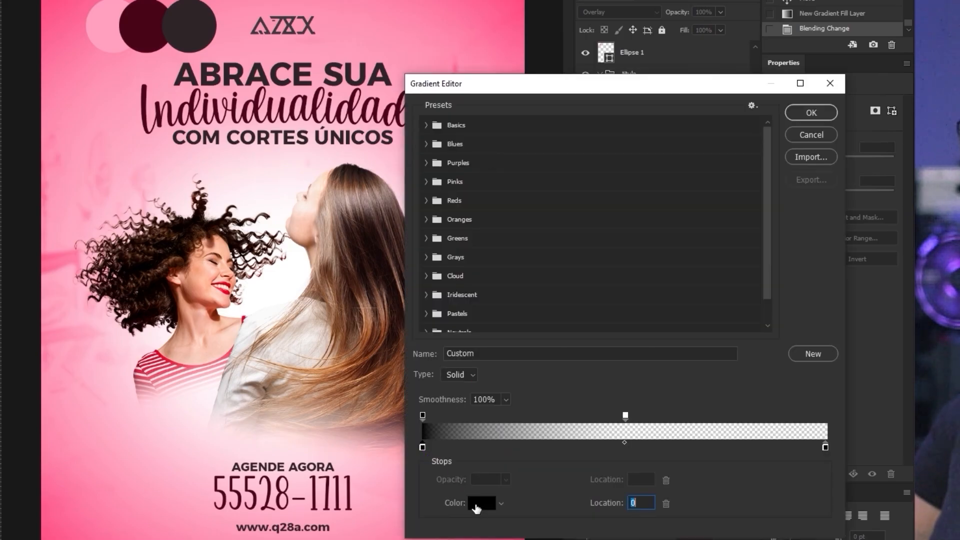
click(473, 503)
text(ffffff)
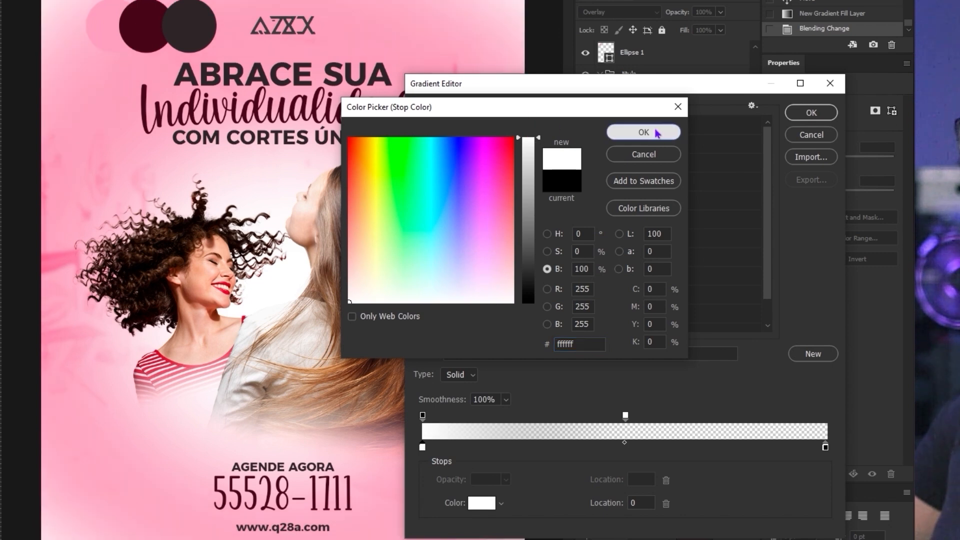
click(648, 132)
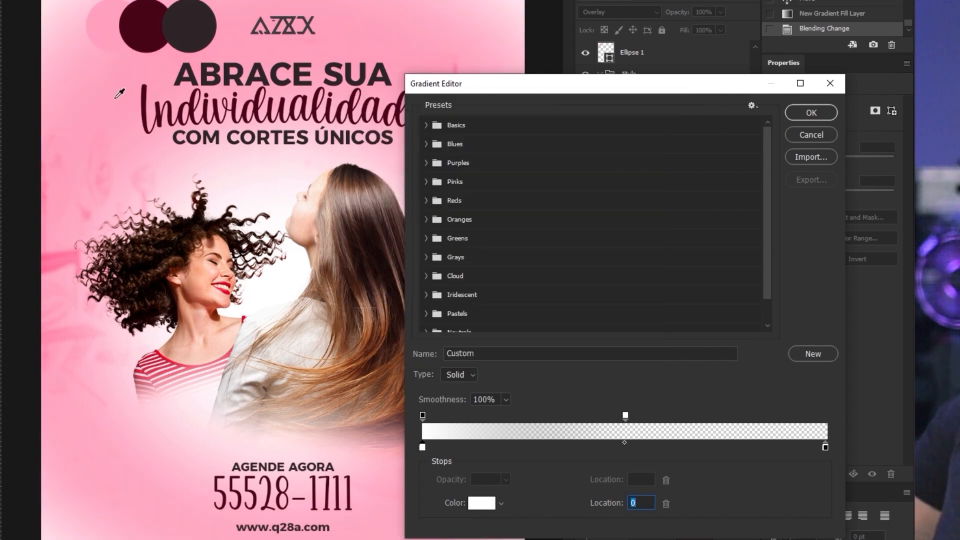
click(811, 135)
click(532, 210)
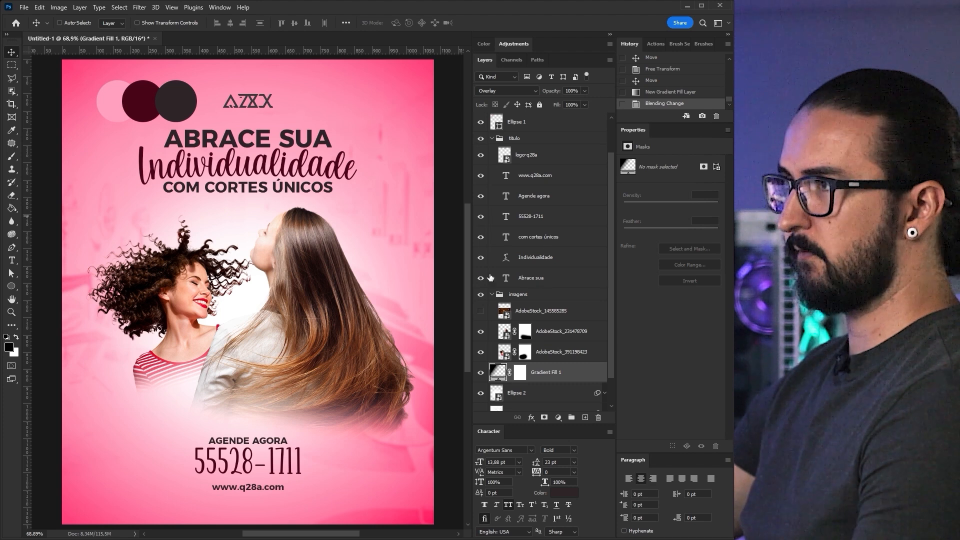
drag(365, 257, 367, 257)
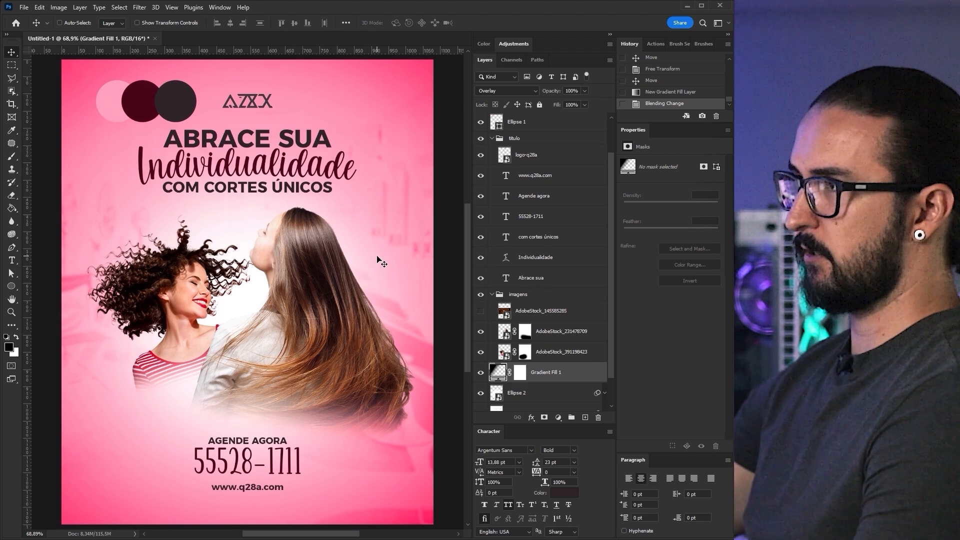
Enlarge both model images together to about 1210 × 1033 px and lower them beneath the title
key(ctrl+t)
scroll(324, 310, down, 4)
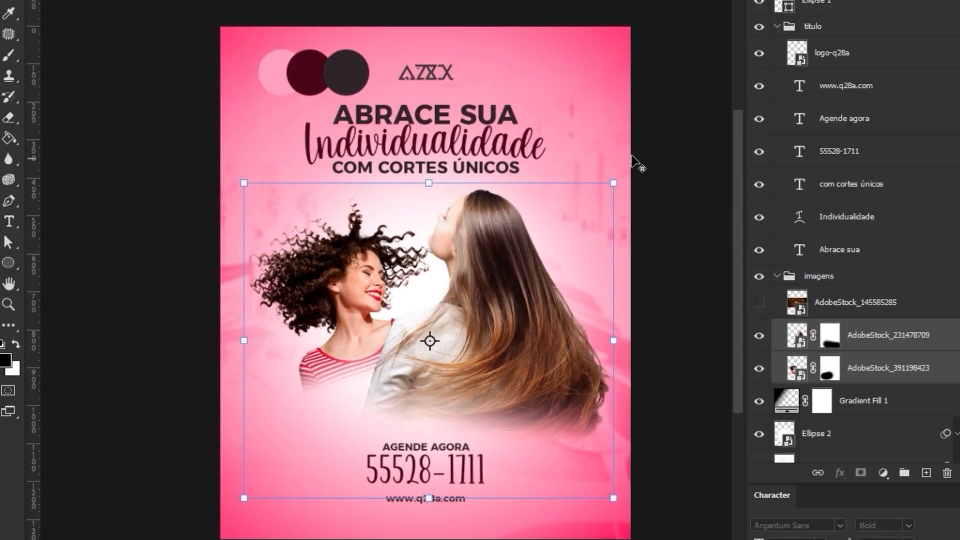
drag(612, 185, 653, 141)
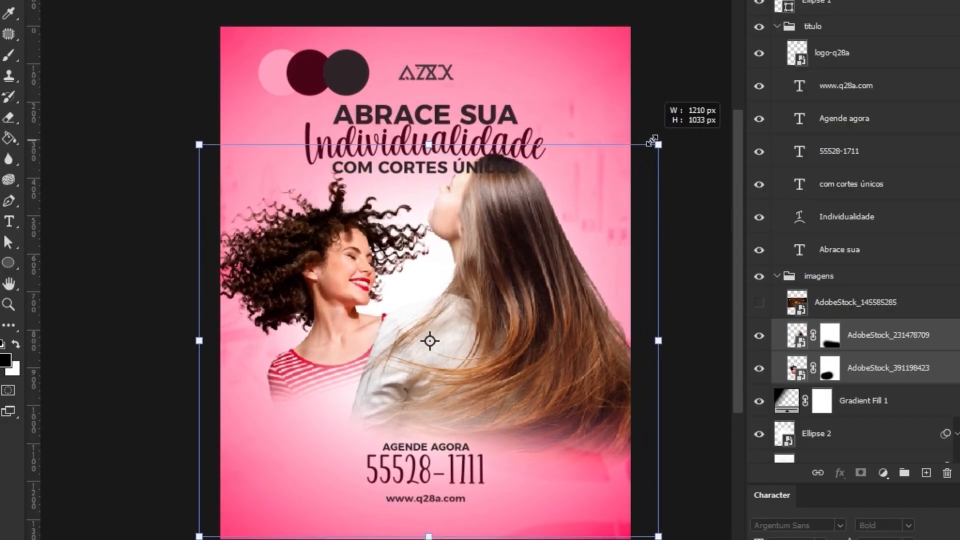
drag(575, 231, 576, 252)
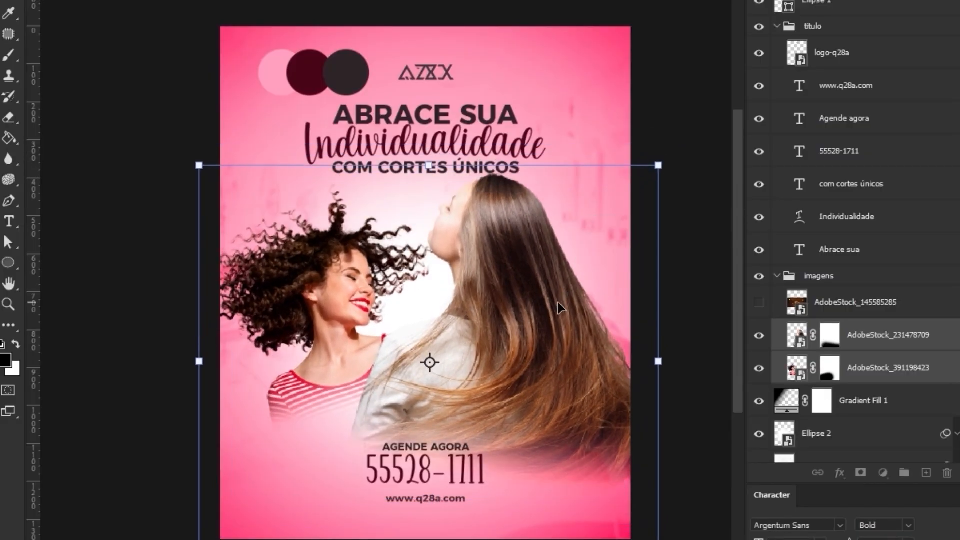
key(Return)
Enlarge the curly-haired model slightly and reposition her beside the long-haired model
click(864, 373)
key(ctrl+t)
drag(451, 184, 466, 168)
key(Return)
drag(443, 288, 450, 276)
Enlarge the long-haired model and adjust her position beside the curly-haired model, below the title
click(537, 341)
drag(509, 338, 502, 341)
key(ctrl+t)
drag(652, 539, 682, 539)
key(Return)
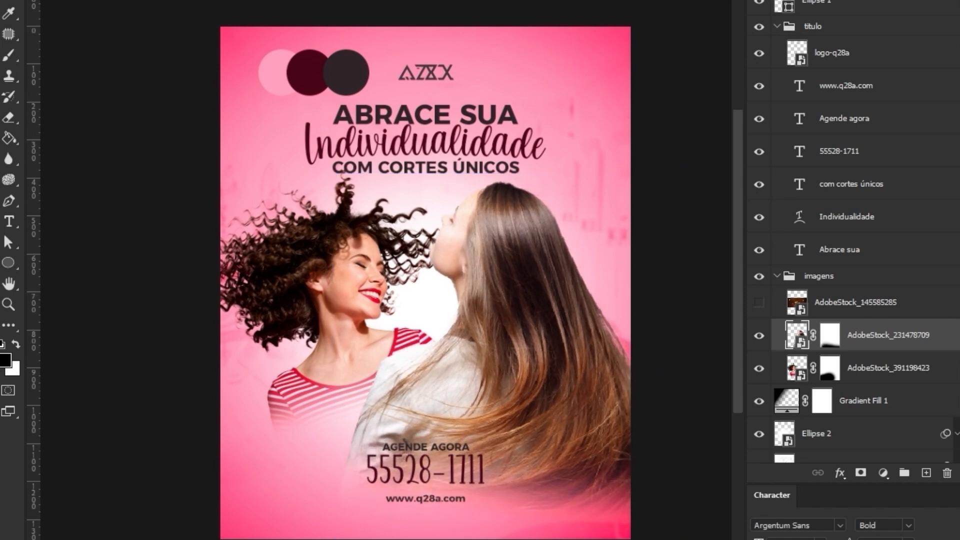
scroll(489, 372, up, 5)
drag(495, 284, 522, 295)
scroll(519, 296, down, 2)
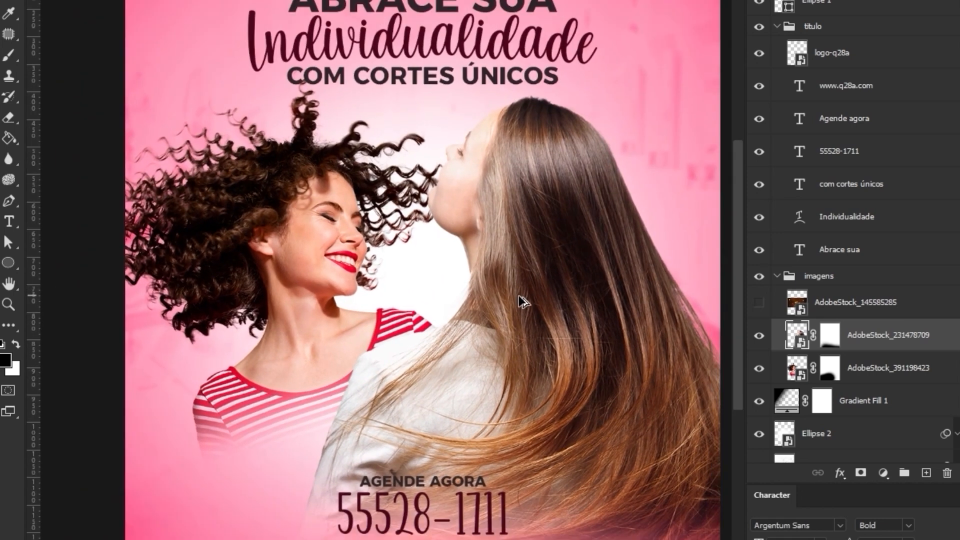
scroll(520, 303, up, 1)
drag(533, 230, 522, 250)
scroll(771, 58, up, 2)
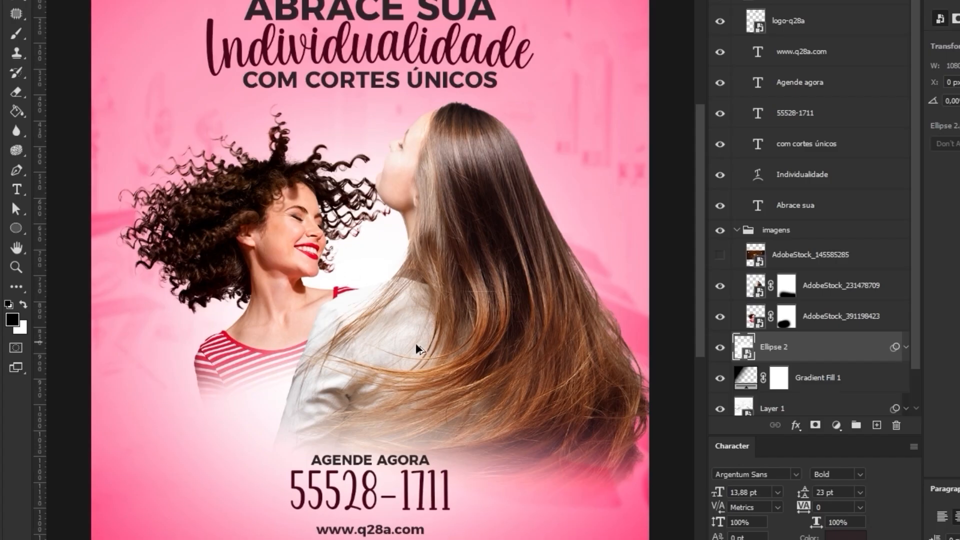
Duplicate the white Ellipse 2 glow up behind the title, resize the copy and lower its opacity to 70%
drag(410, 358, 421, 174)
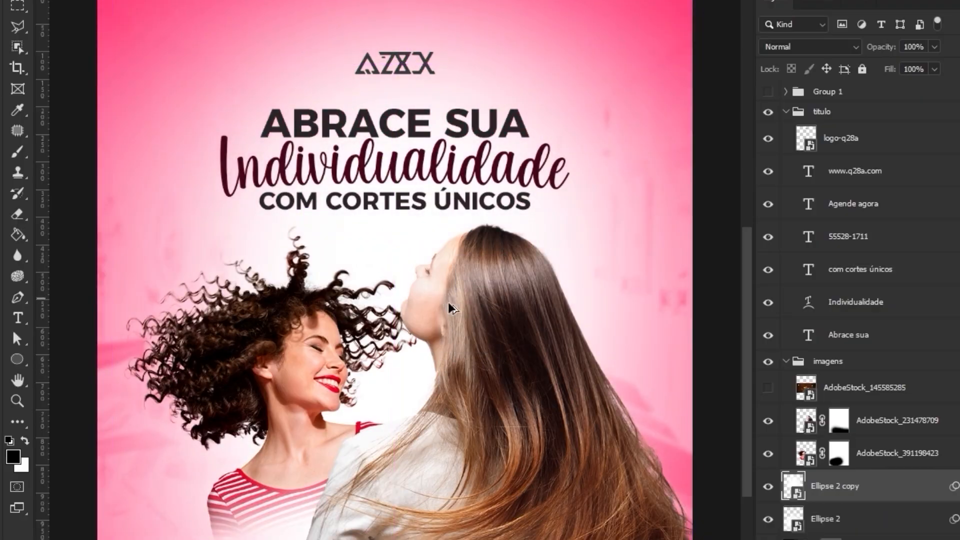
key(ctrl+t)
drag(609, 458, 479, 361)
key(Return)
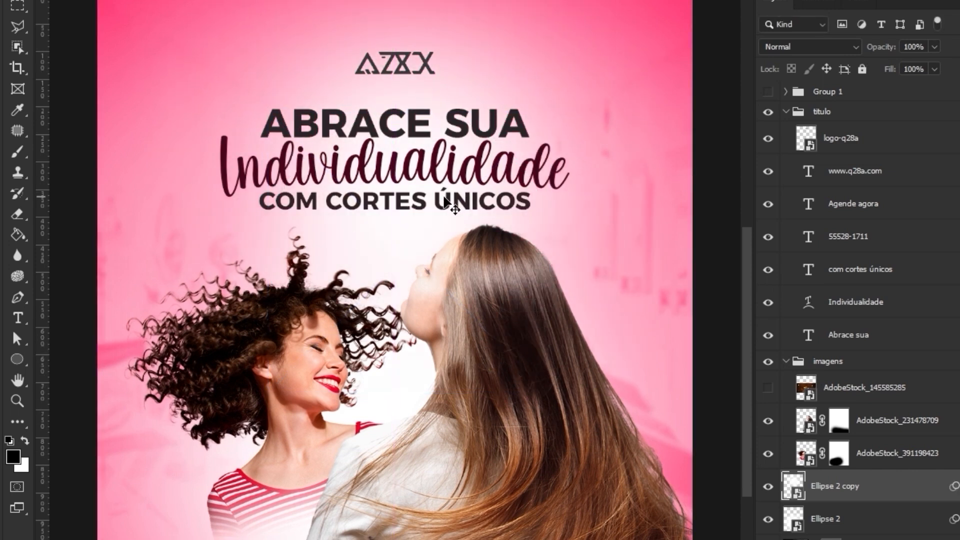
key(ctrl+t)
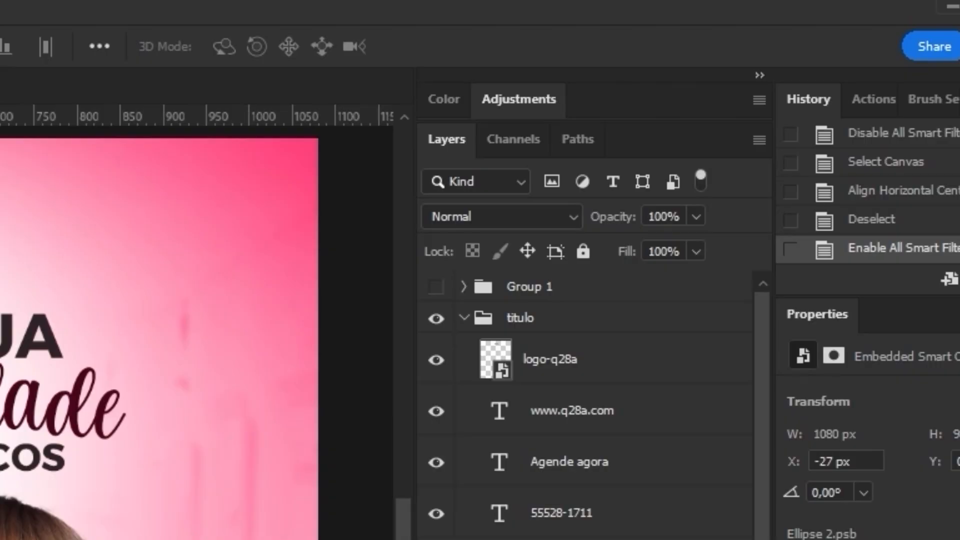
key(7)
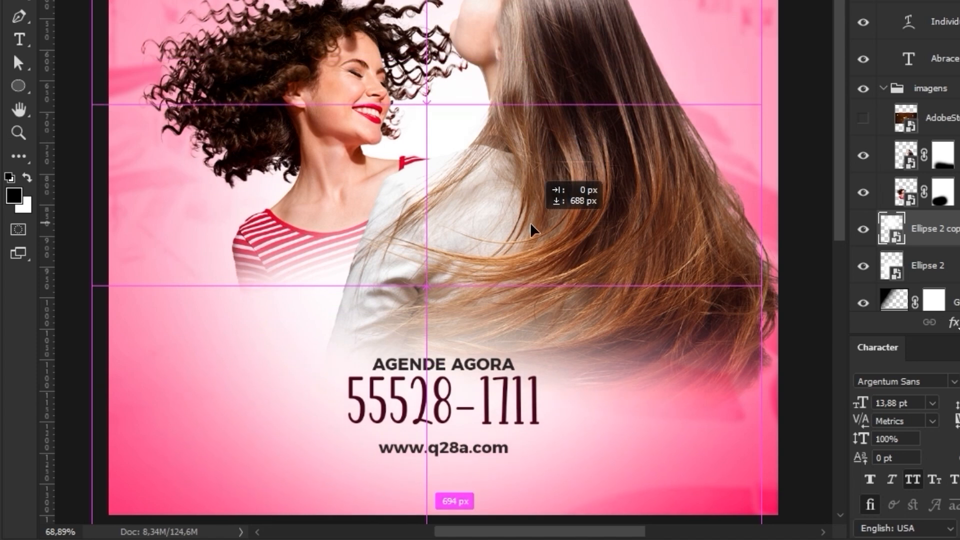
Place another copy of the white glow about 765 px lower, behind the contact texts, and resize it
drag(536, 225, 545, 275)
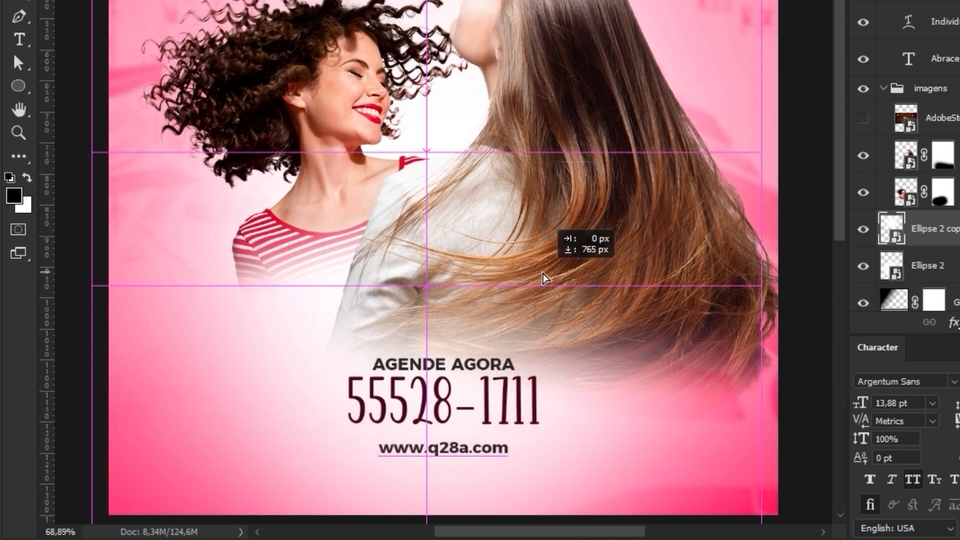
drag(626, 189, 553, 337)
key(Return)
drag(497, 169, 499, 169)
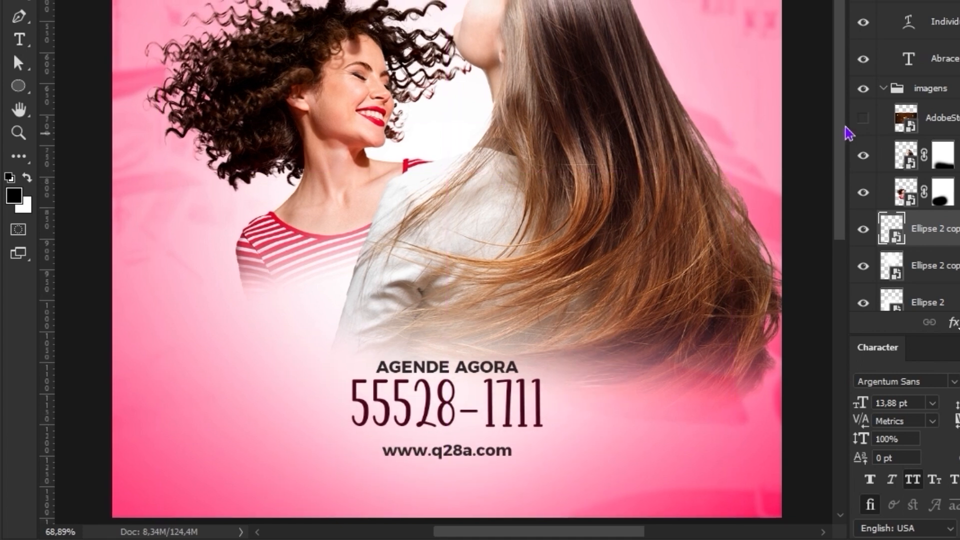
Show the AdobeStock_145585285 bokeh layer, put it beneath the Ellipse 2 glow layers and move it up to the canvas's top edge
click(863, 118)
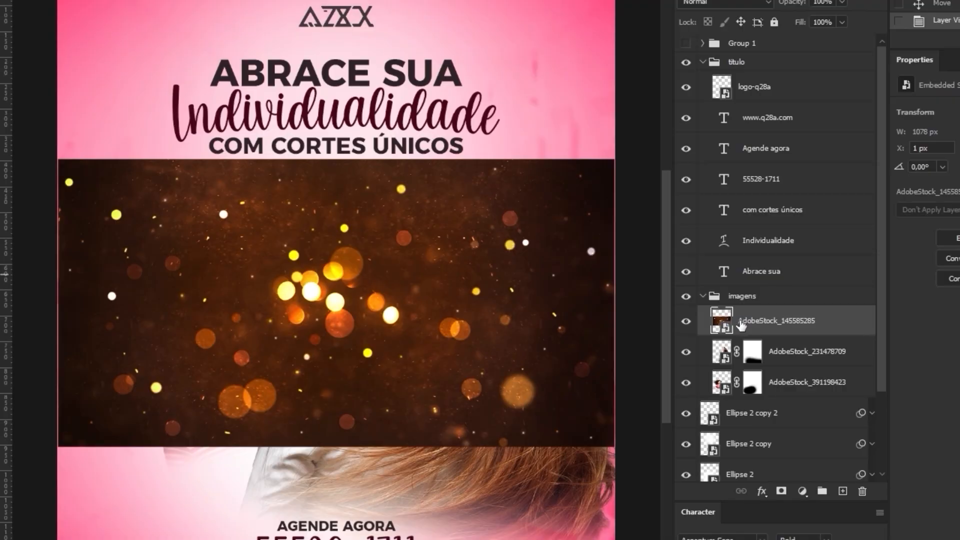
drag(521, 308, 525, 359)
drag(755, 407, 764, 454)
scroll(736, 377, down, 2)
drag(735, 377, 737, 390)
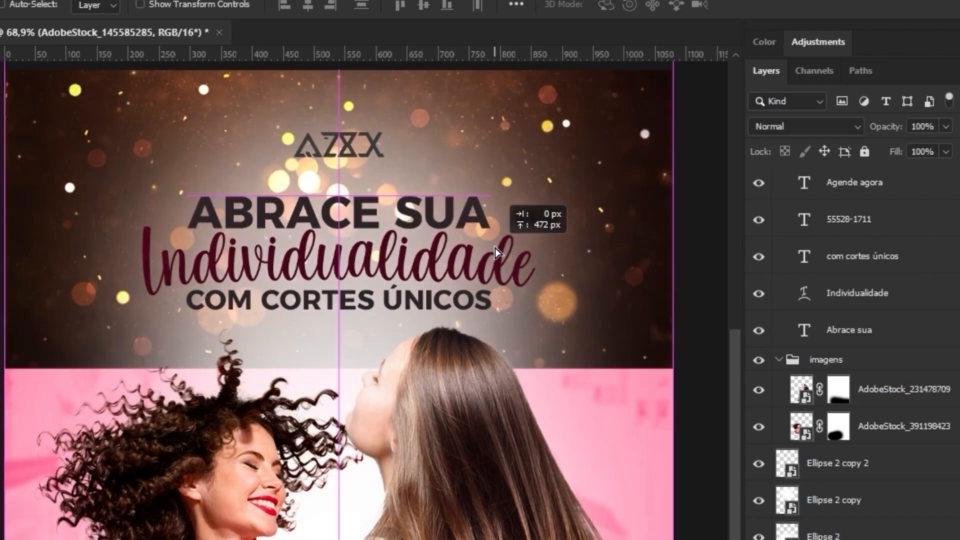
drag(495, 248, 495, 238)
Set the bokeh layer's blend mode to Color Dodge and apply Levels with a black input level of 30
click(820, 128)
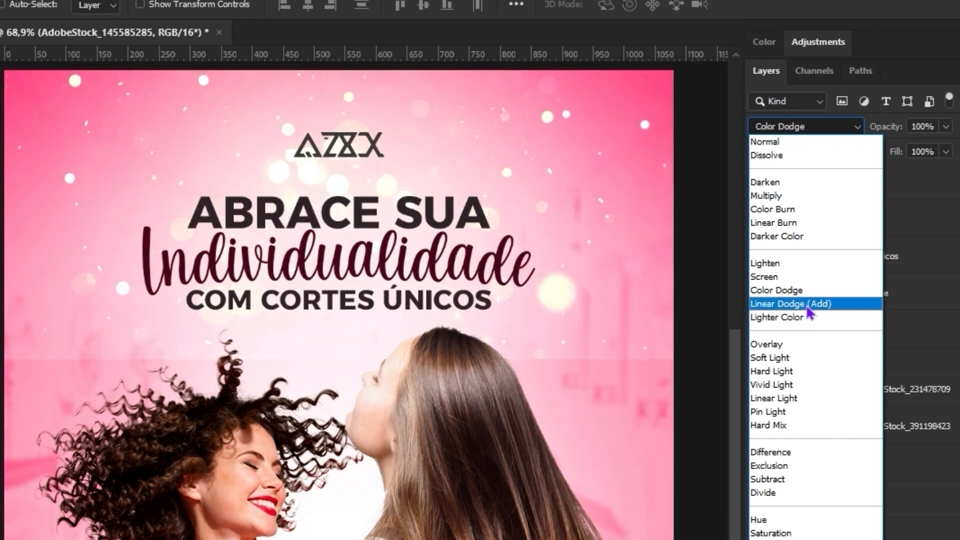
click(787, 295)
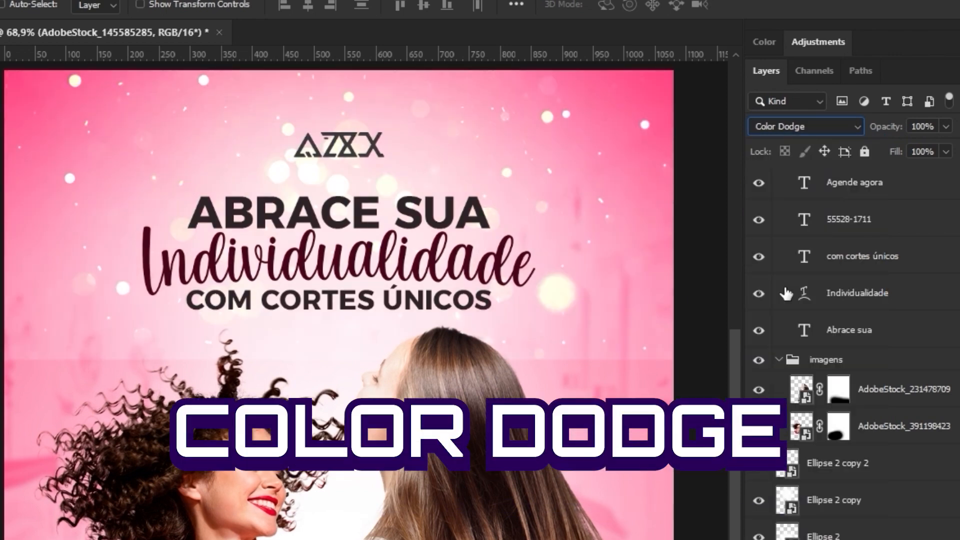
key(ctrl+l)
drag(587, 359, 618, 359)
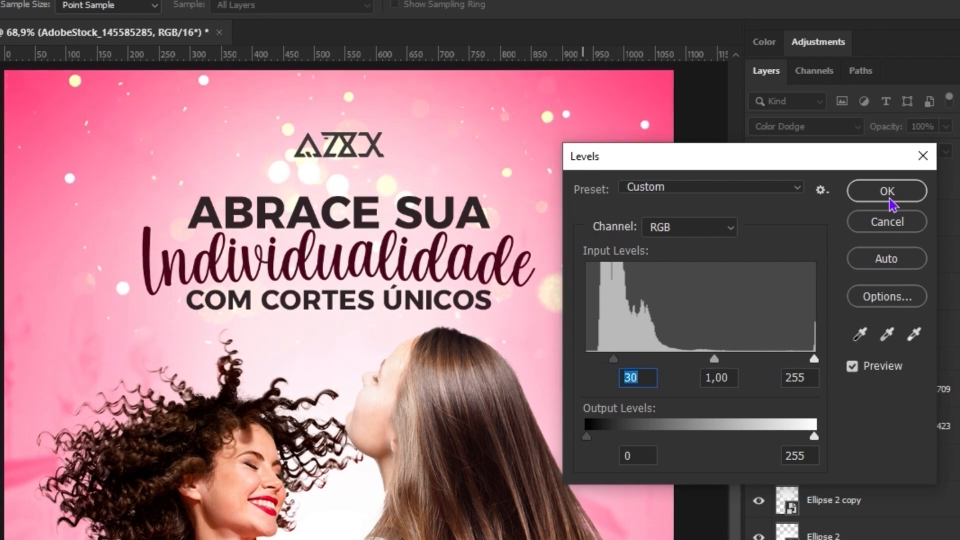
click(889, 190)
Collapse the bokeh layer's smart filters and move the bokeh down to the lower part of the post
click(903, 405)
drag(470, 119, 470, 419)
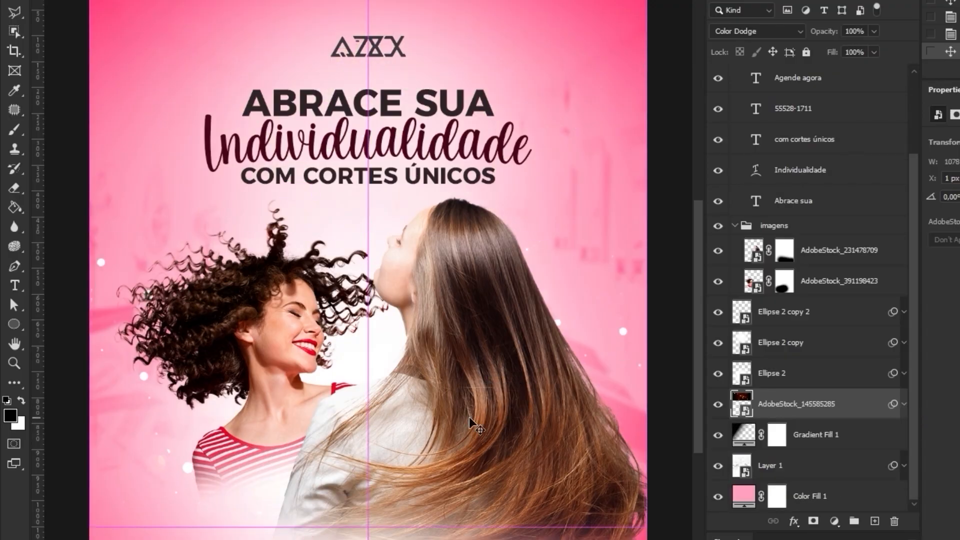
scroll(410, 342, down, 2)
drag(440, 349, 440, 422)
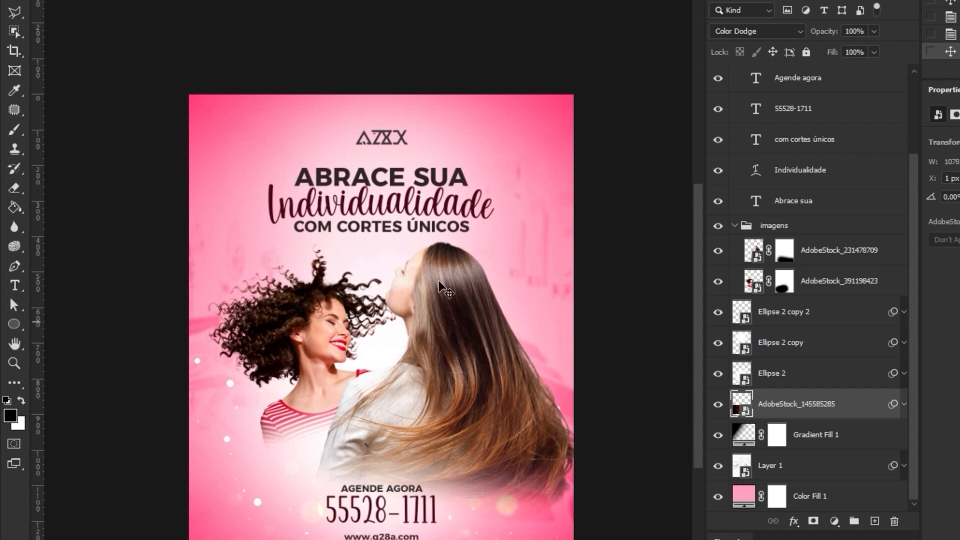
scroll(374, 462, up, 1)
drag(435, 411, 455, 424)
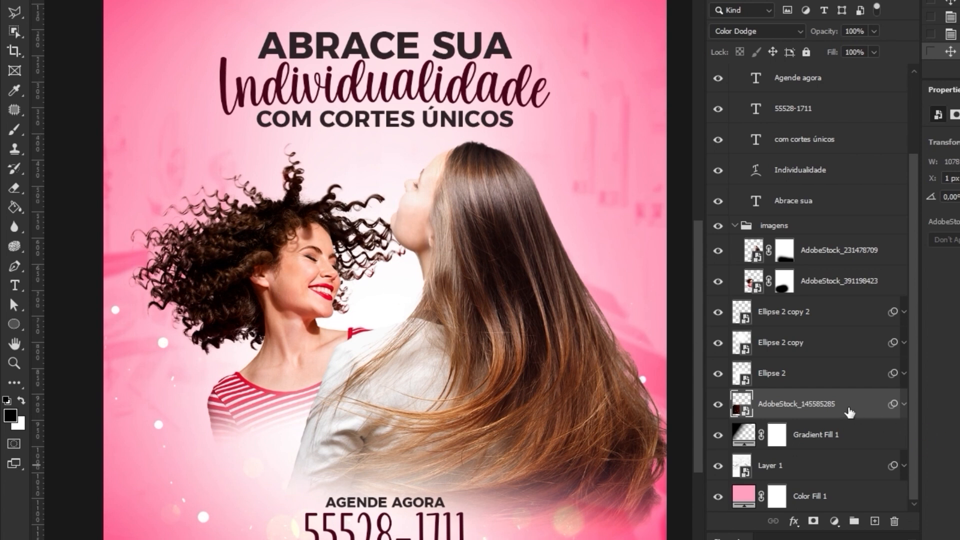
Duplicate the bokeh layer, flip the copy horizontally and vertically, and move it to the upper part of the post
key(ctrl+j)
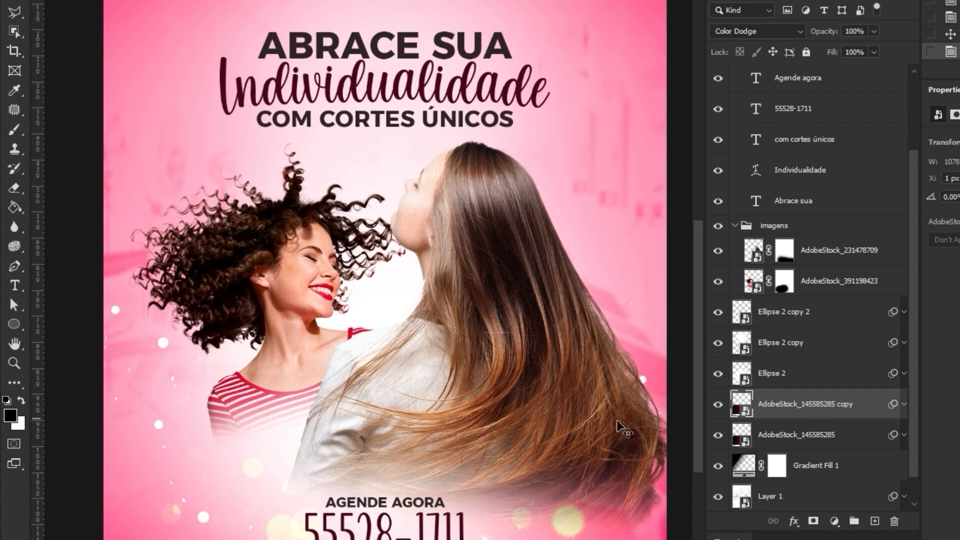
key(ctrl+t)
right_click(455, 416)
click(489, 409)
right_click(460, 471)
click(480, 463)
drag(477, 473, 466, 265)
drag(592, 248, 595, 214)
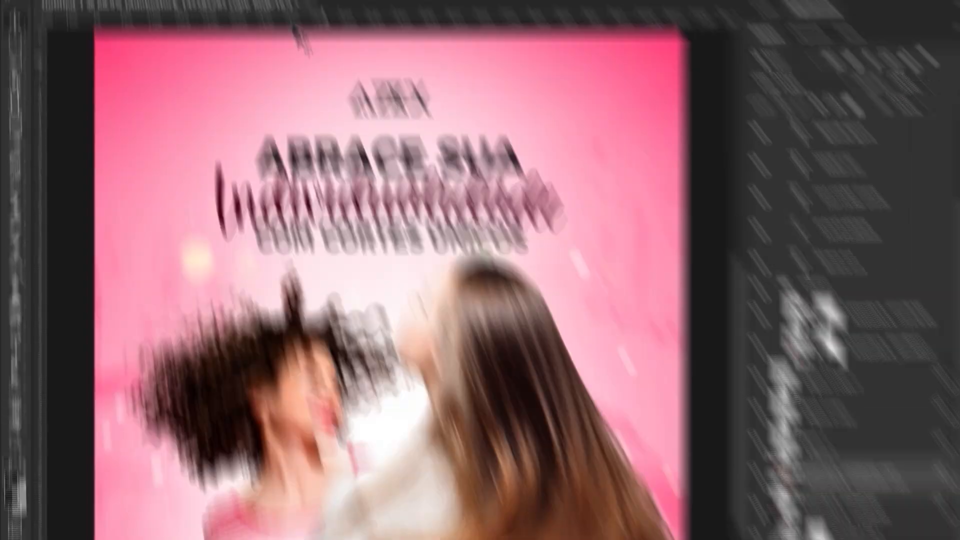
Apply a Gaussian Blur with a 7.2-pixel radius to the bokeh copy
click(234, 9)
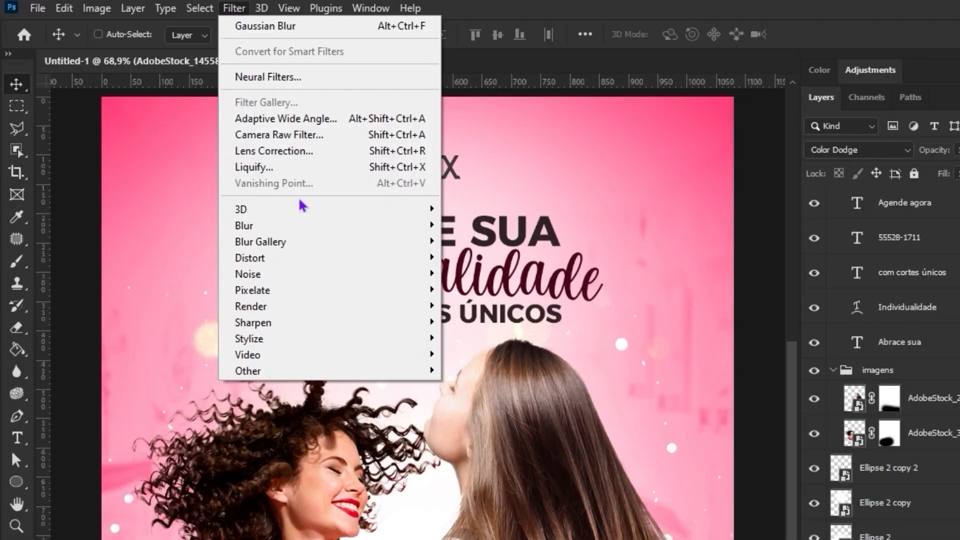
mouse_move(250, 225)
click(495, 291)
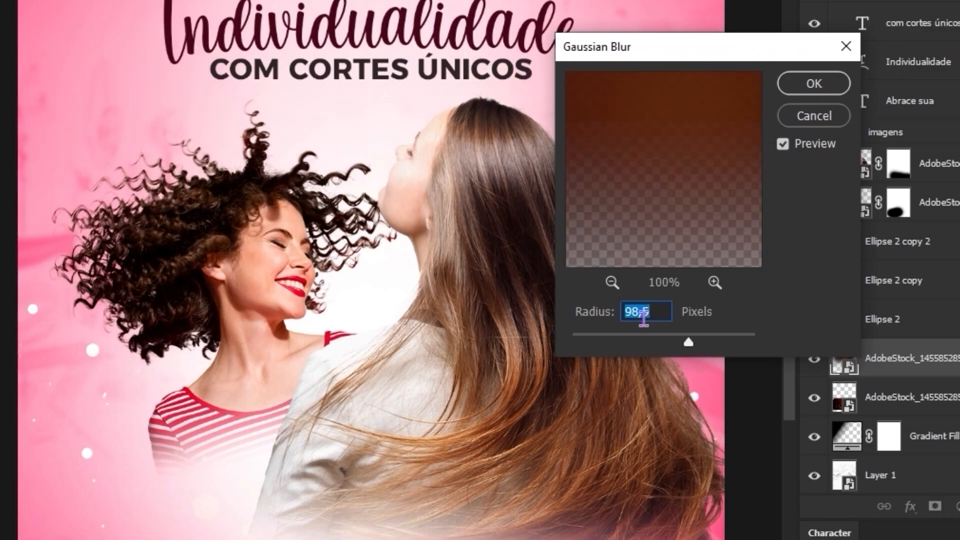
text(7,2)
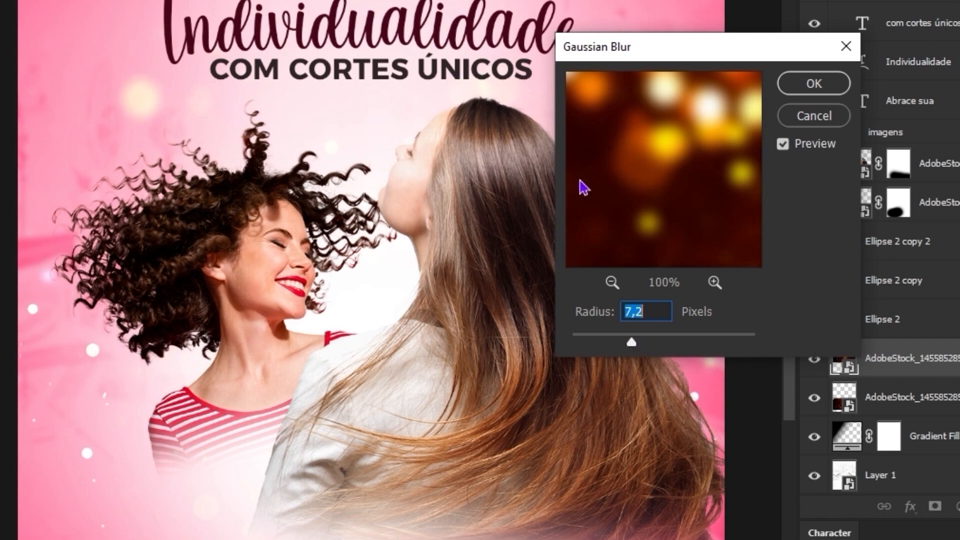
key(Return)
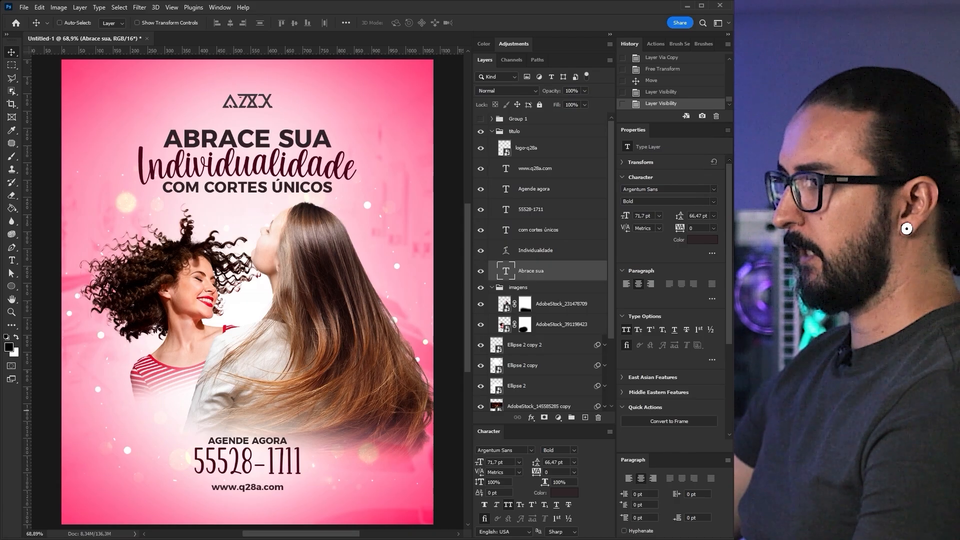
Place the AdobeStock_338202307 paper texture, rotate it −90°, scale it to fill the canvas and order it beneath the imagens group
drag(410, 371, 243, 321)
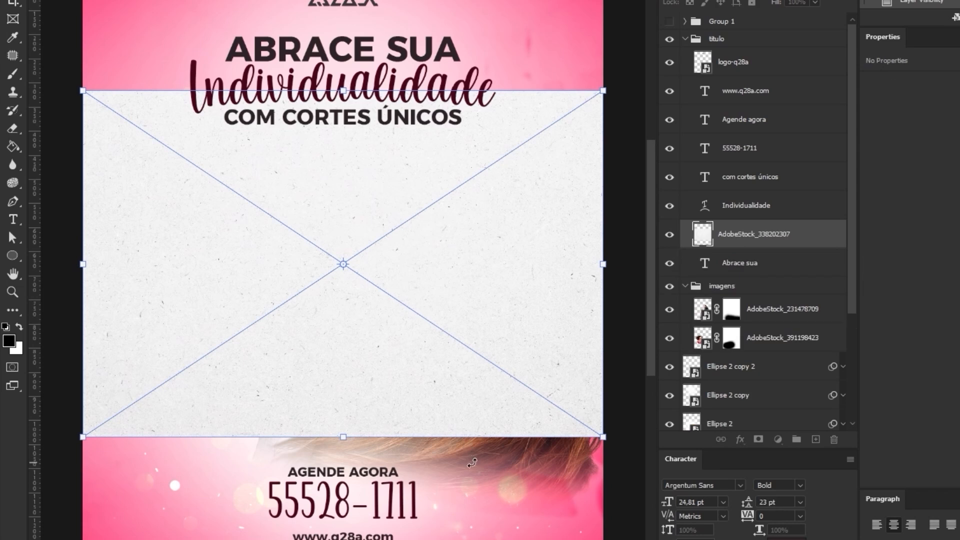
drag(338, 423, 329, 225)
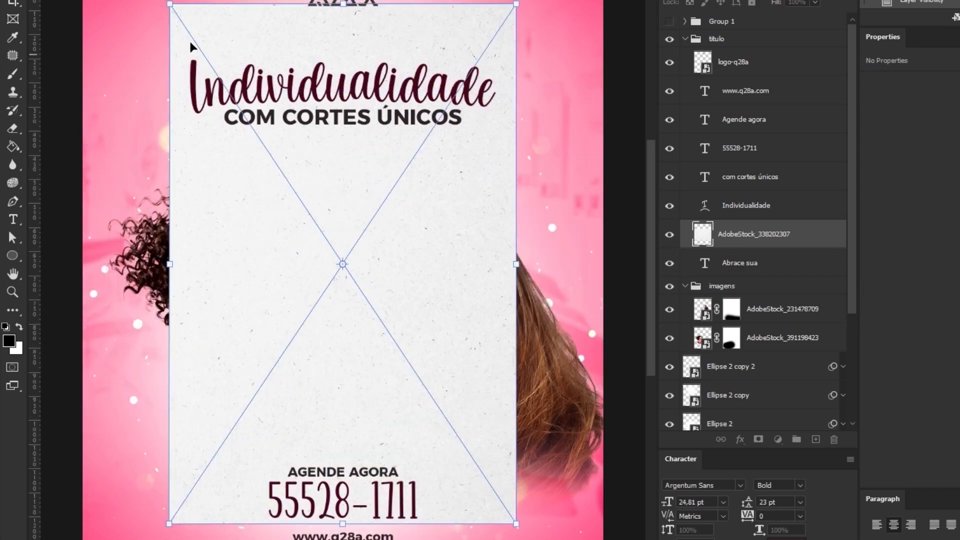
drag(169, 4, 82, 0)
drag(510, 535, 603, 539)
key(Return)
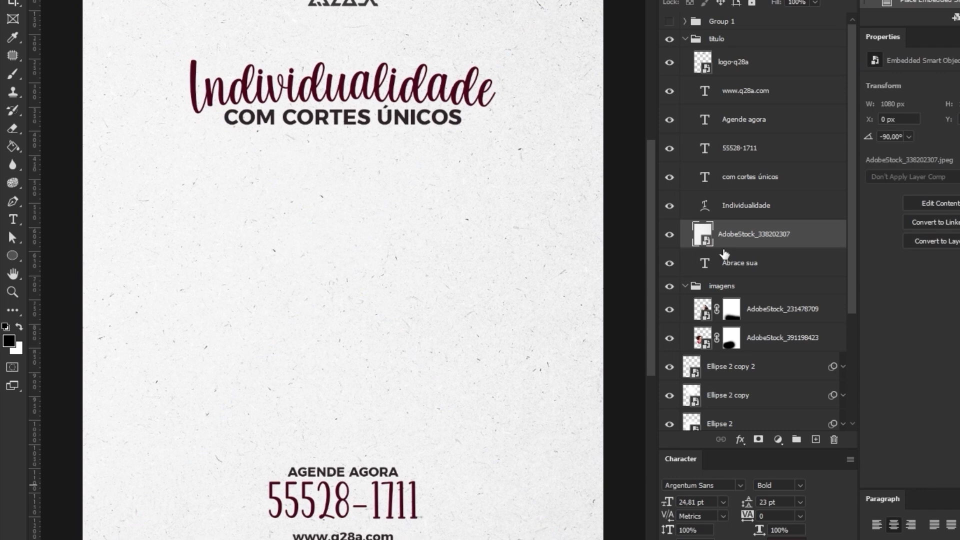
drag(725, 253, 762, 377)
drag(739, 220, 721, 198)
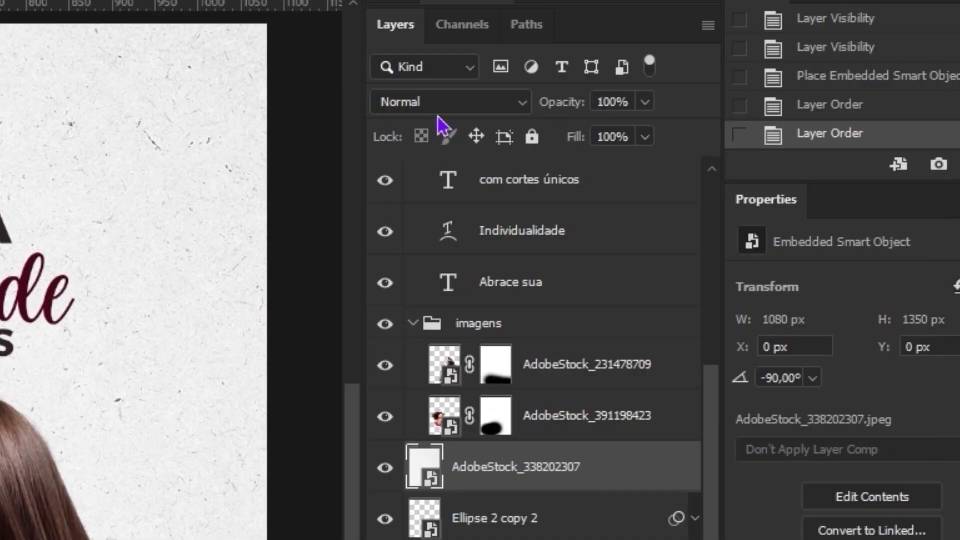
Set the paper texture's blend mode to Multiply and its opacity to 50%
click(438, 105)
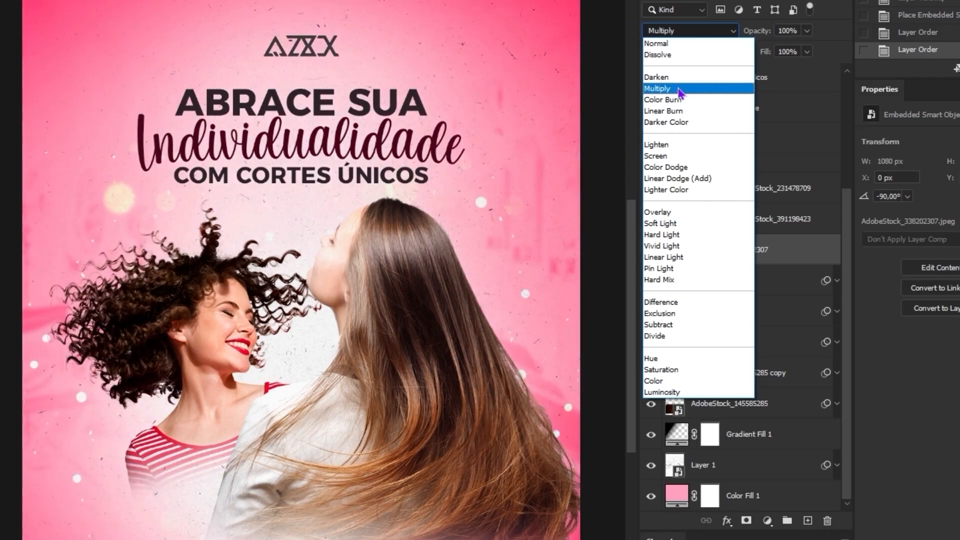
click(669, 94)
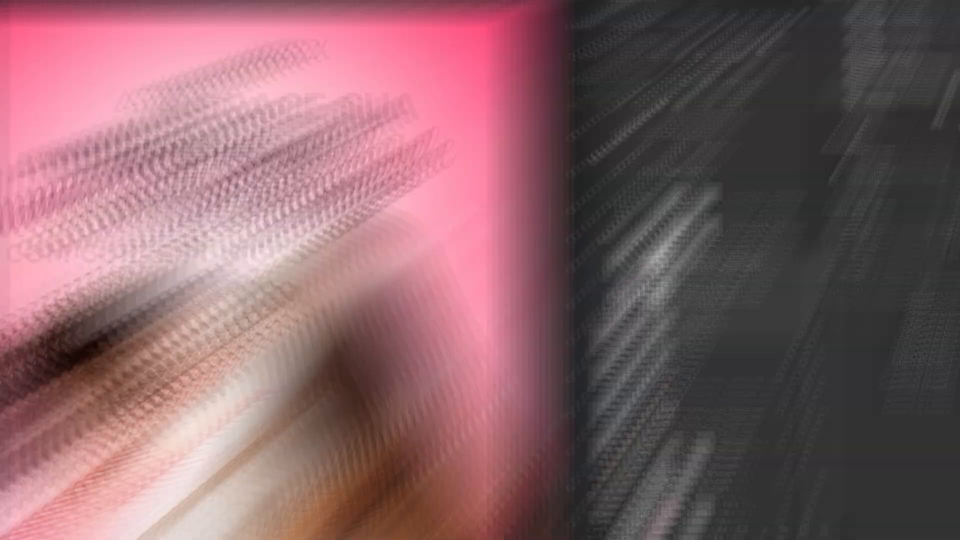
key(5)
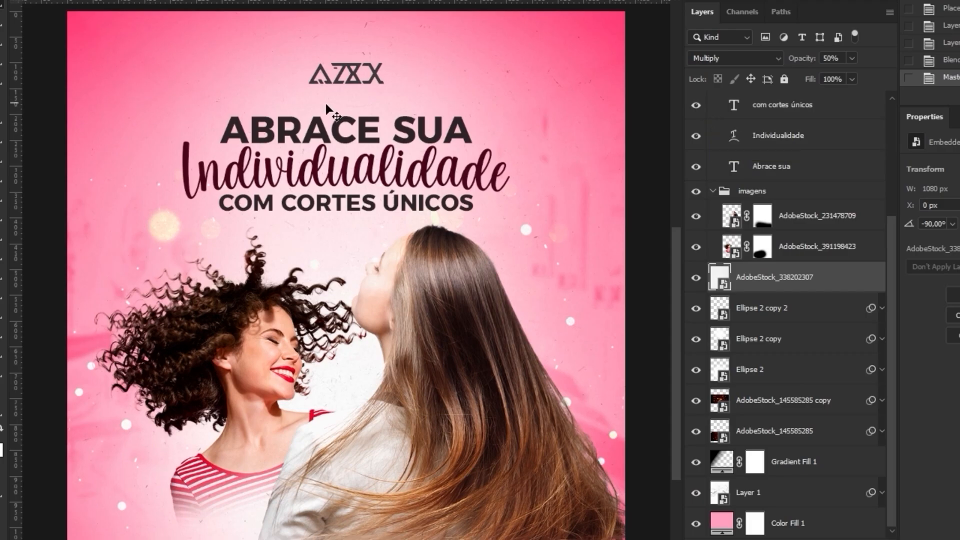
scroll(548, 75, down, 3)
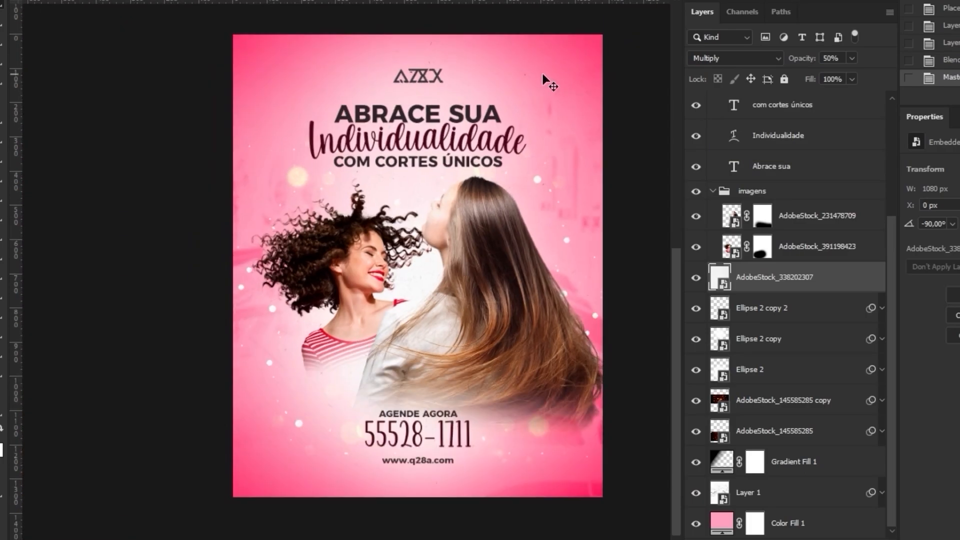
scroll(431, 118, up, 5)
key(ctrl+0)
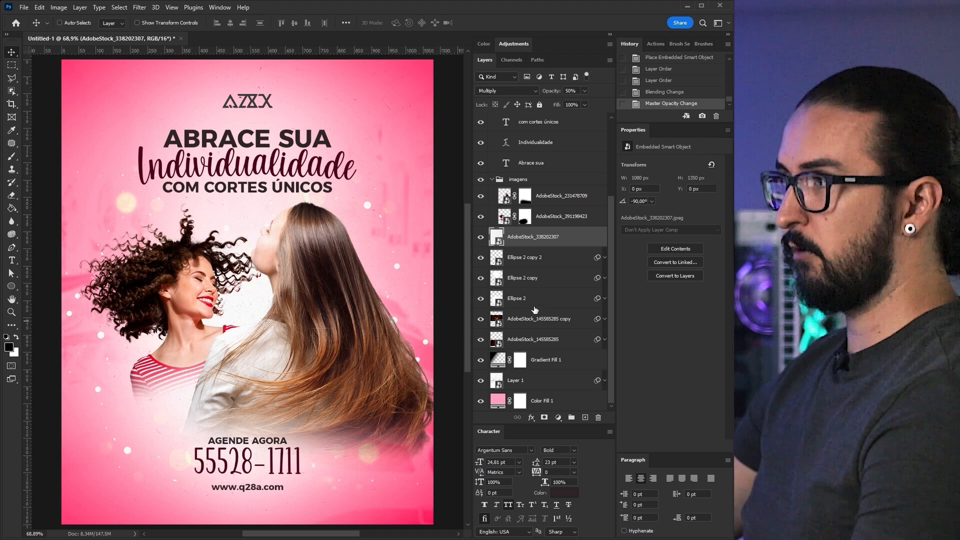
Order the AdobeStock_338202307 paper texture beneath the three Ellipse 2 glow layers
click(529, 266)
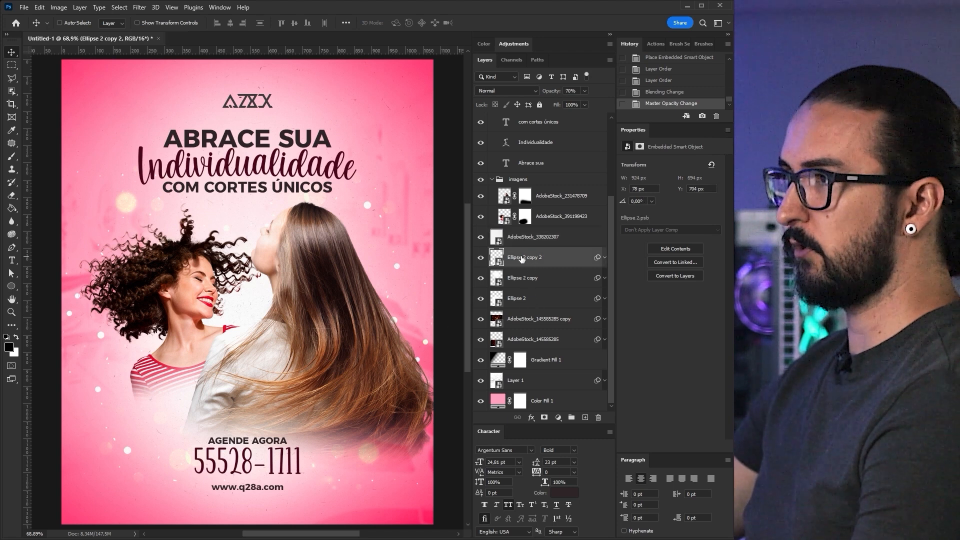
click(528, 243)
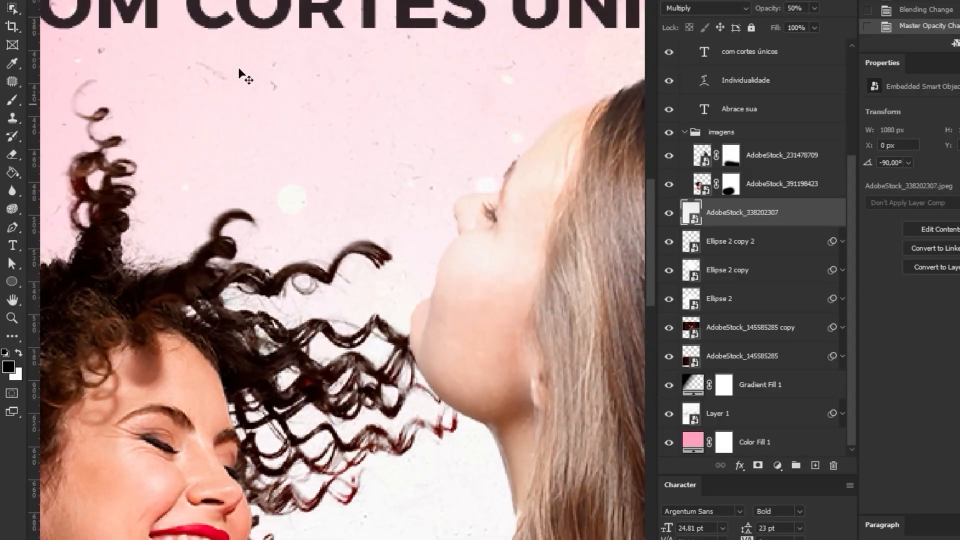
scroll(380, 100, down, 5)
scroll(296, 223, up, 3)
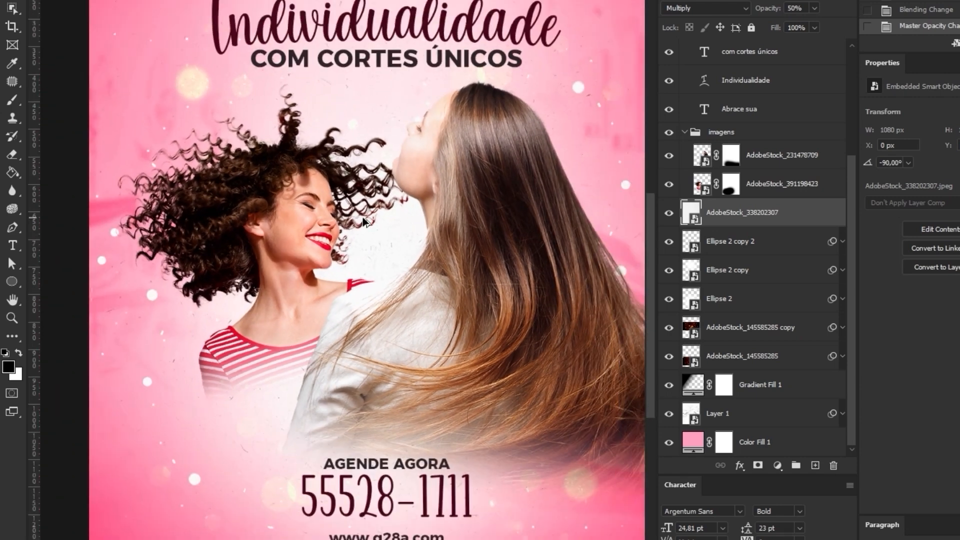
scroll(364, 221, up, 2)
drag(729, 214, 735, 309)
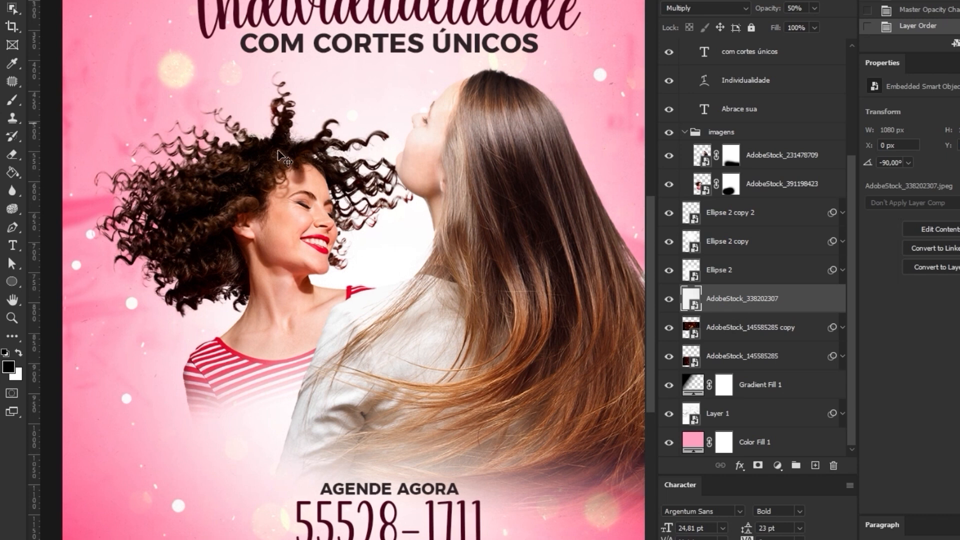
scroll(404, 196, down, 3)
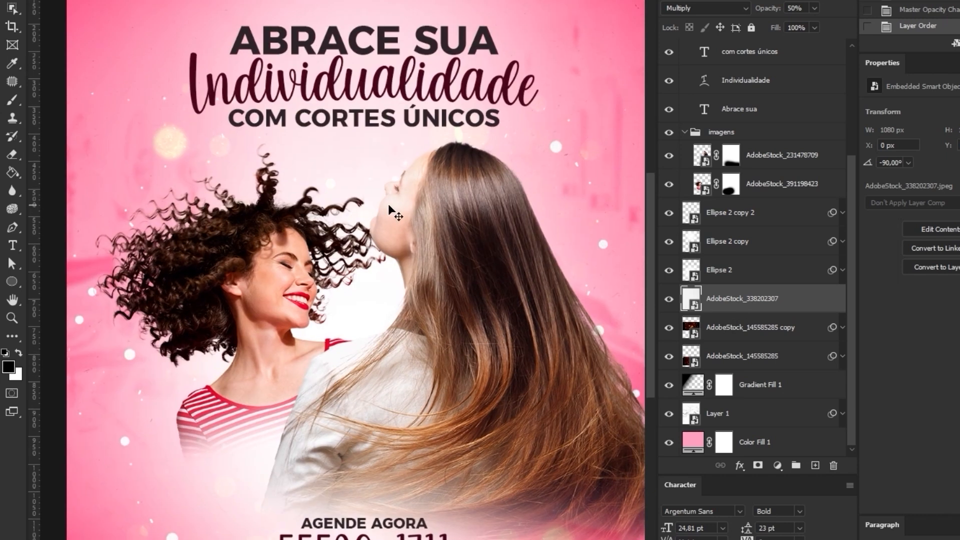
scroll(389, 206, down, 2)
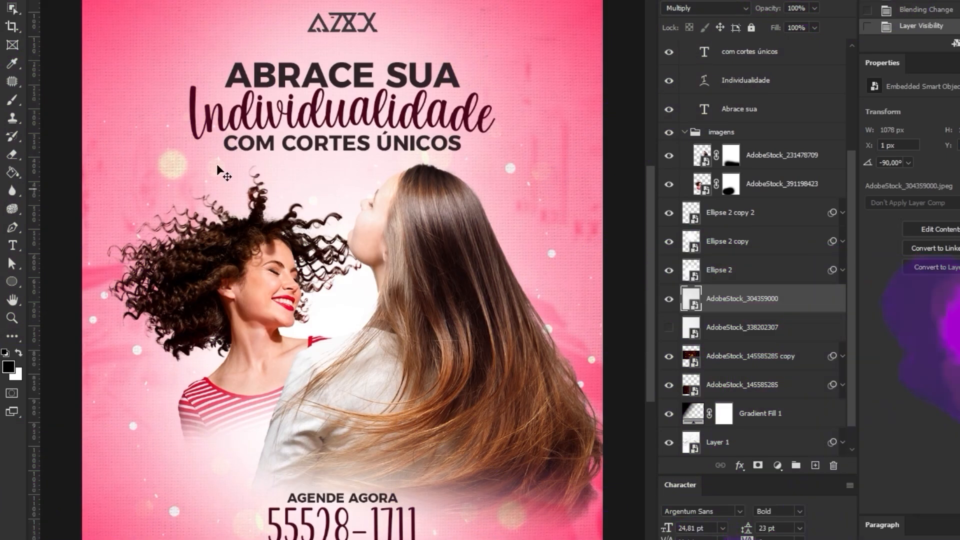
Set the AdobeStock_304359000 texture's opacity to 50%
scroll(489, 17, up, 4)
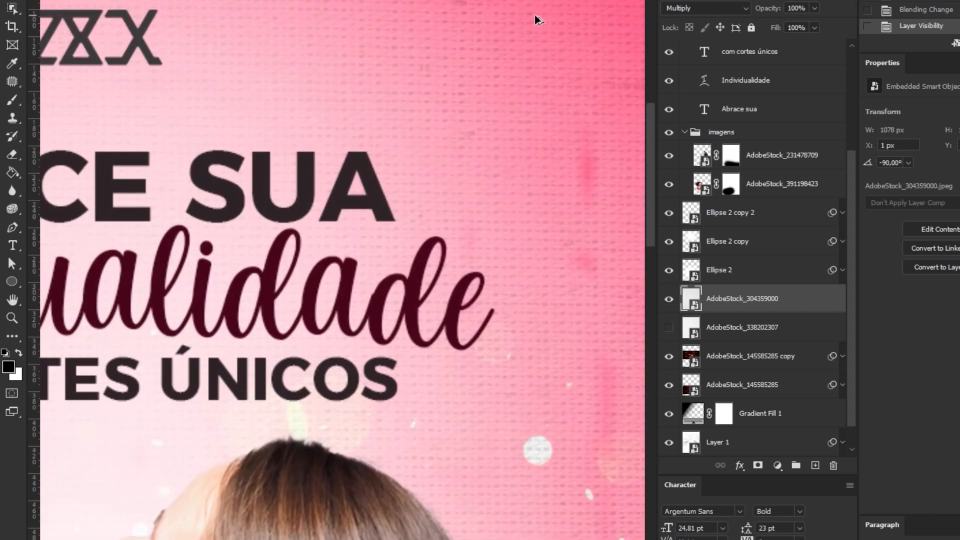
scroll(430, 46, down, 5)
scroll(420, 92, up, 2)
scroll(420, 91, up, 1)
key(ctrl+minus)
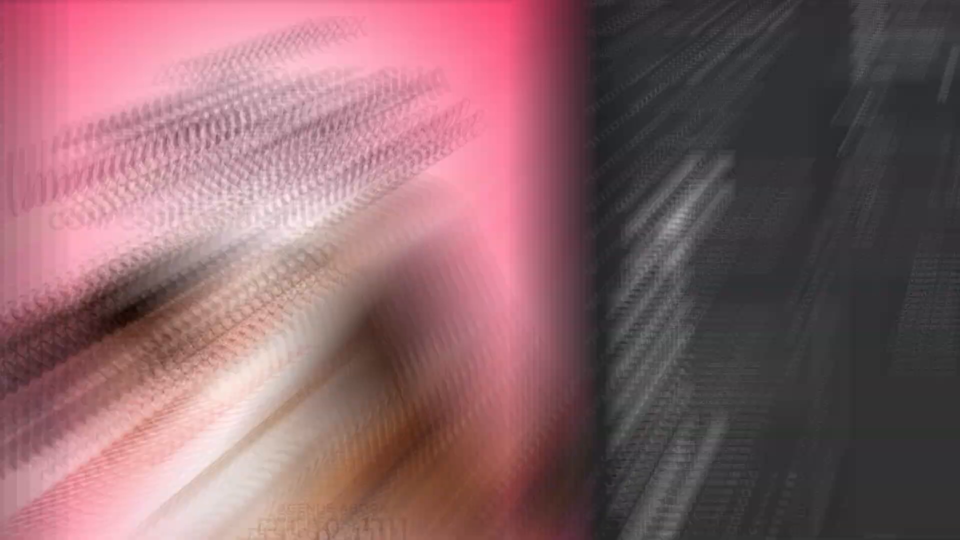
key(5)
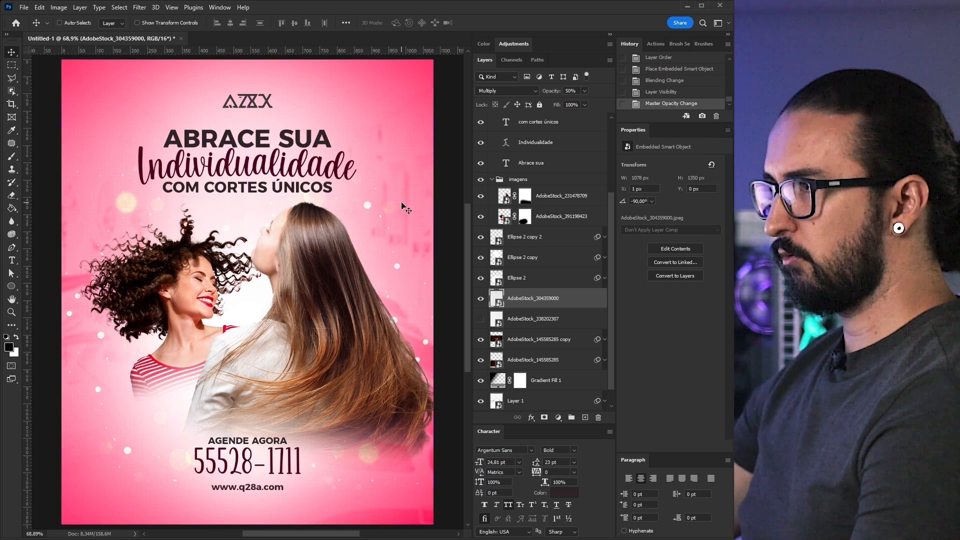
Collapse the imagens group, and show and expand Group 1 containing the colour palette circles
scroll(536, 198, up, 2)
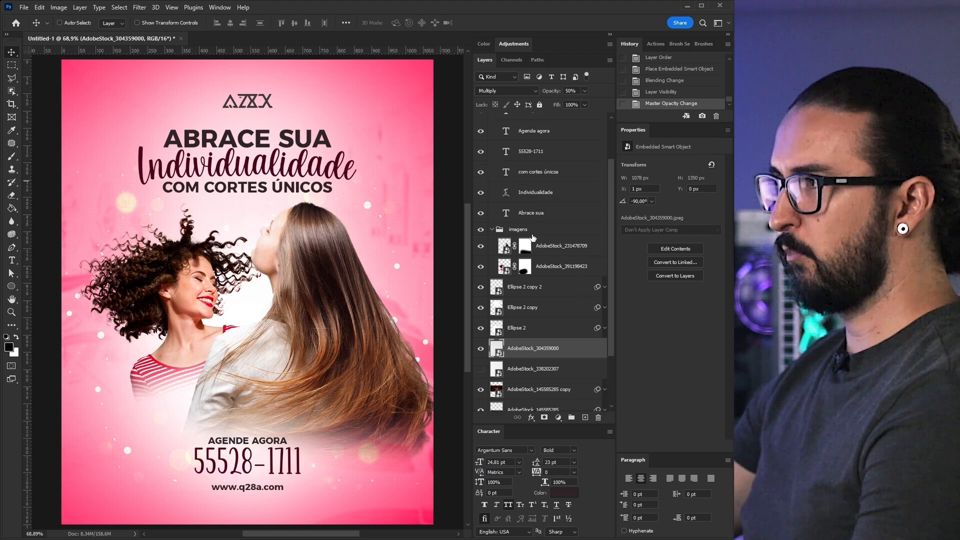
click(493, 230)
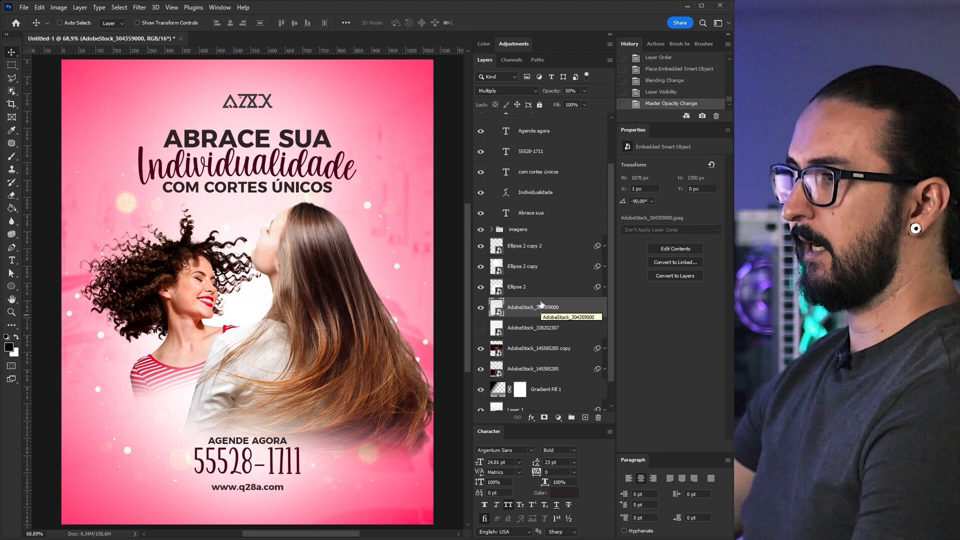
scroll(544, 290, up, 2)
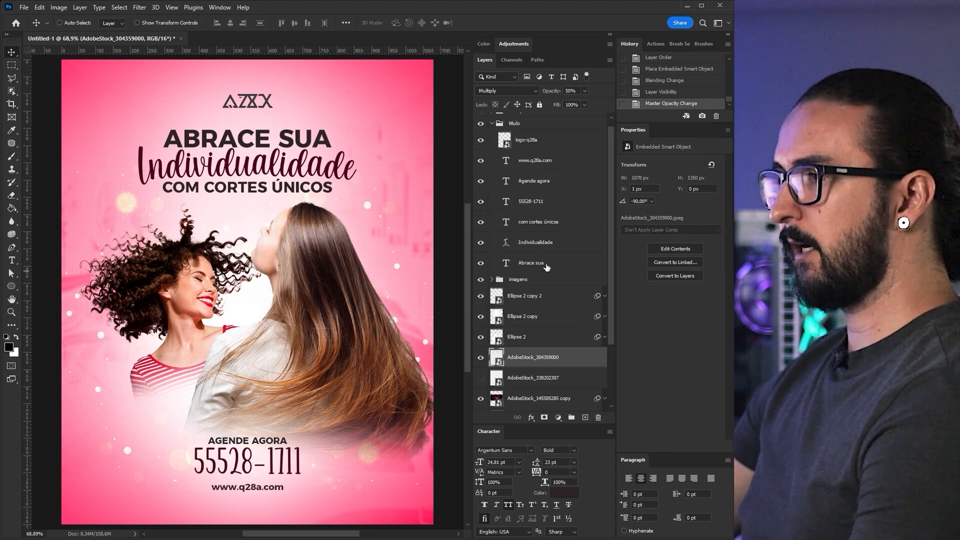
scroll(514, 205, up, 1)
click(483, 119)
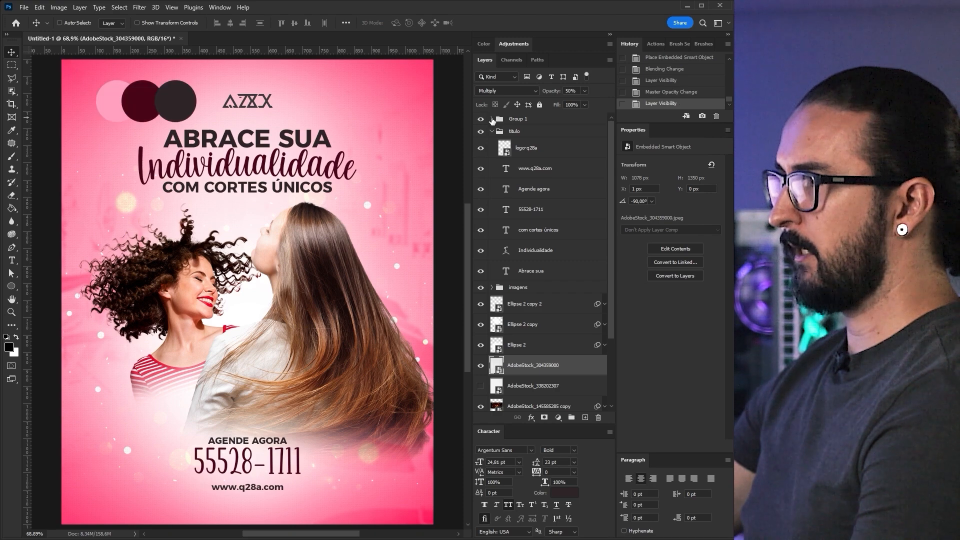
click(491, 119)
Recolour the Ellipse 1 copy 2 palette circle to pink c14870, based on the neighbouring dark wine circle's colour with saturation reduced to 63%
double_click(504, 136)
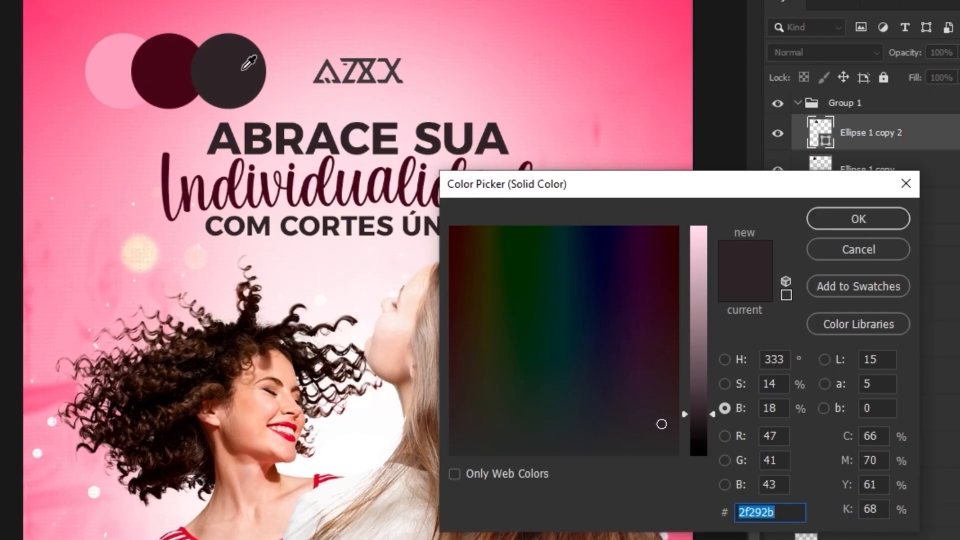
drag(714, 427, 714, 335)
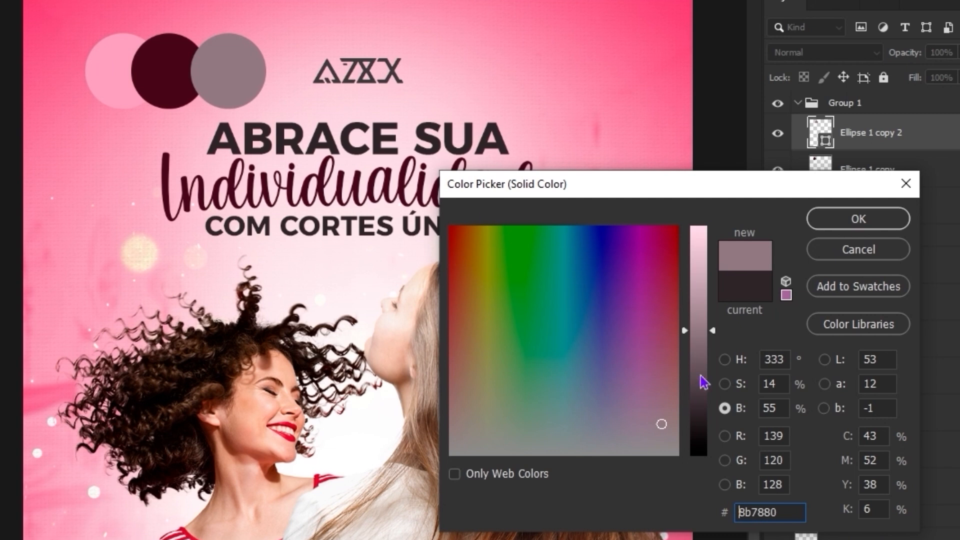
click(165, 64)
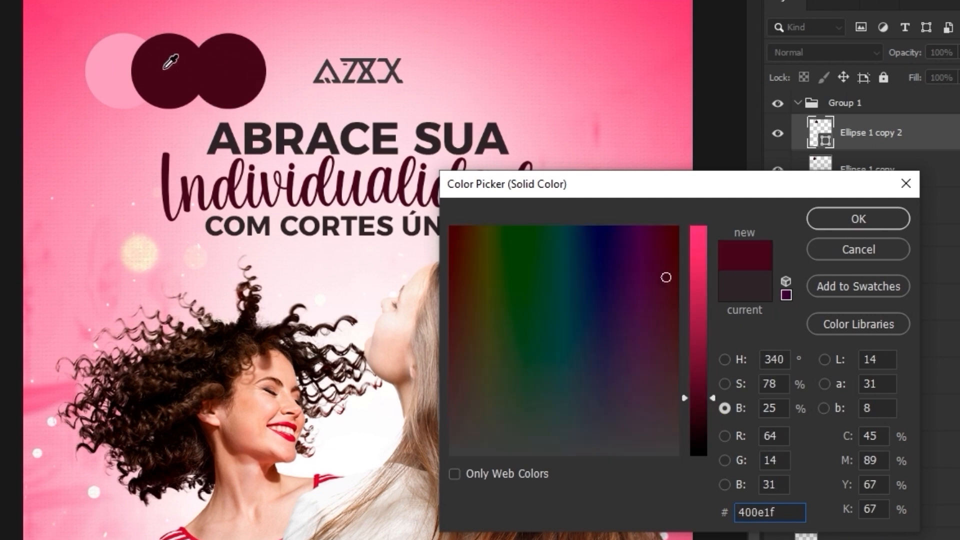
drag(714, 398, 714, 280)
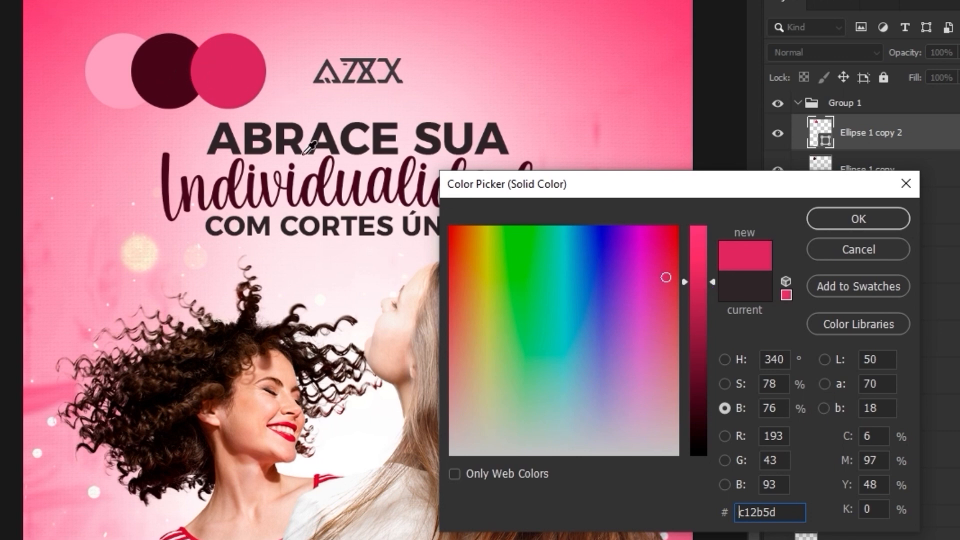
click(733, 382)
click(713, 311)
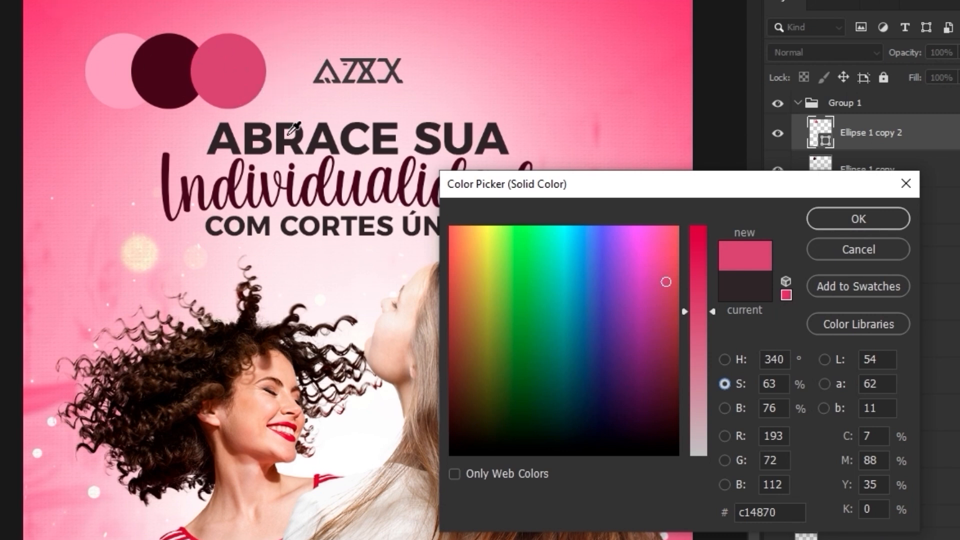
click(859, 219)
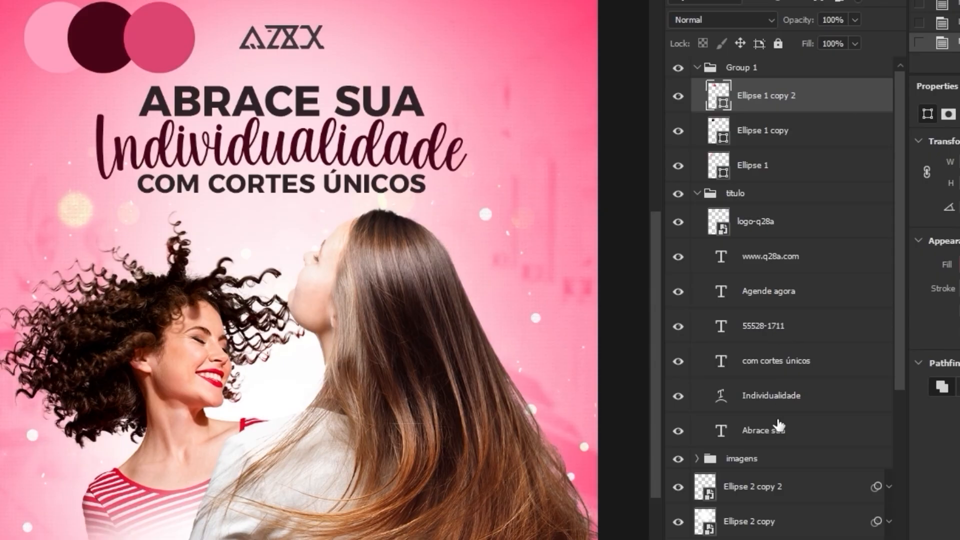
Set the text colour of the Abrace sua, com cortes únicos, Agende agora and website layers to c14870
click(780, 430)
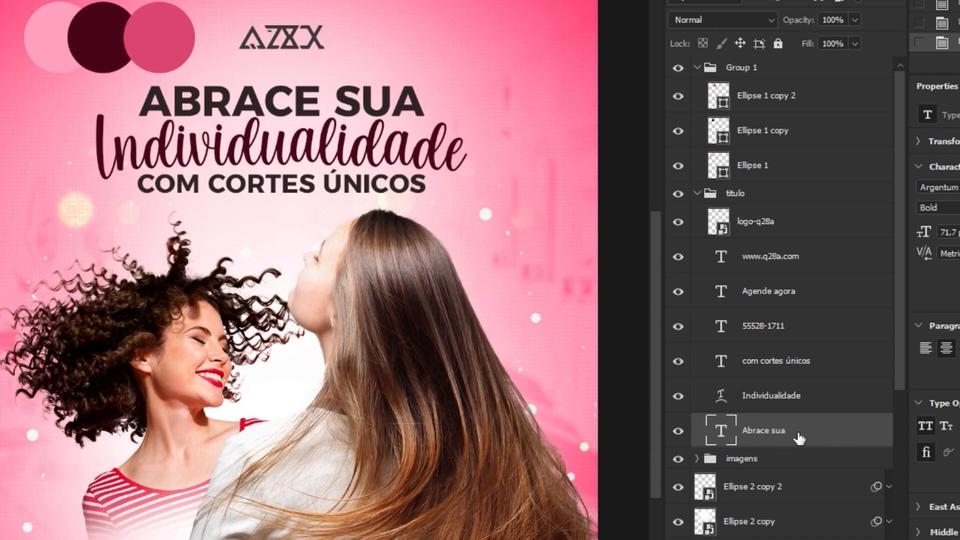
ctrl+click(790, 371)
ctrl+click(782, 295)
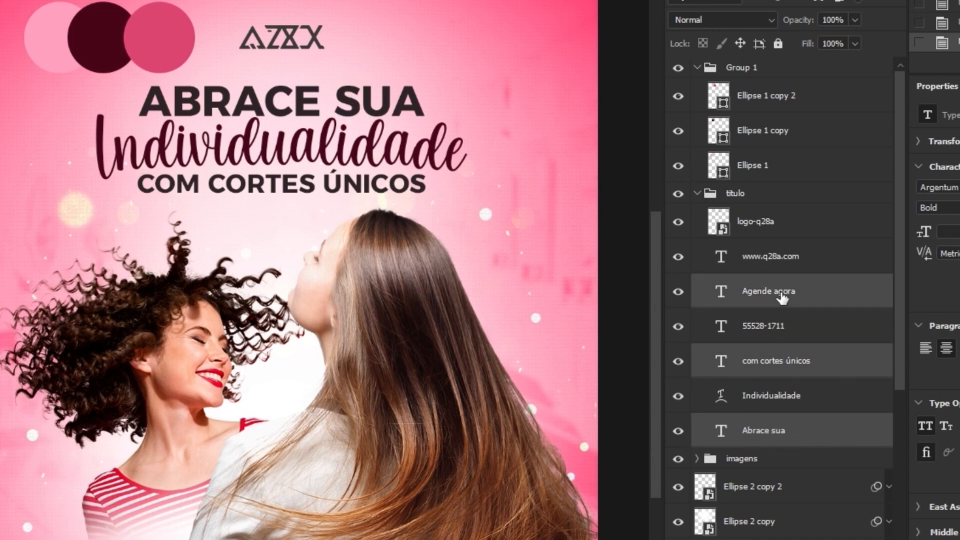
ctrl+click(791, 265)
text(c14870)
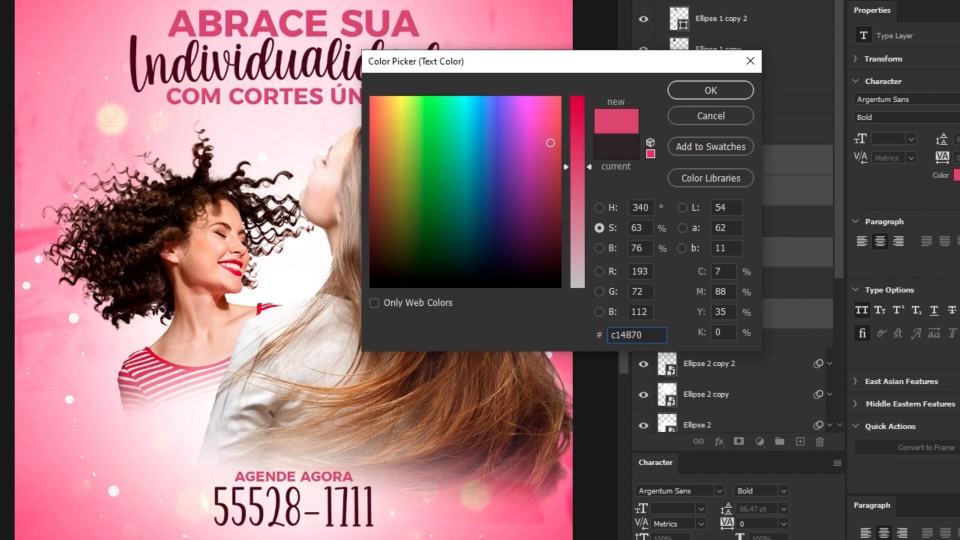
key(Return)
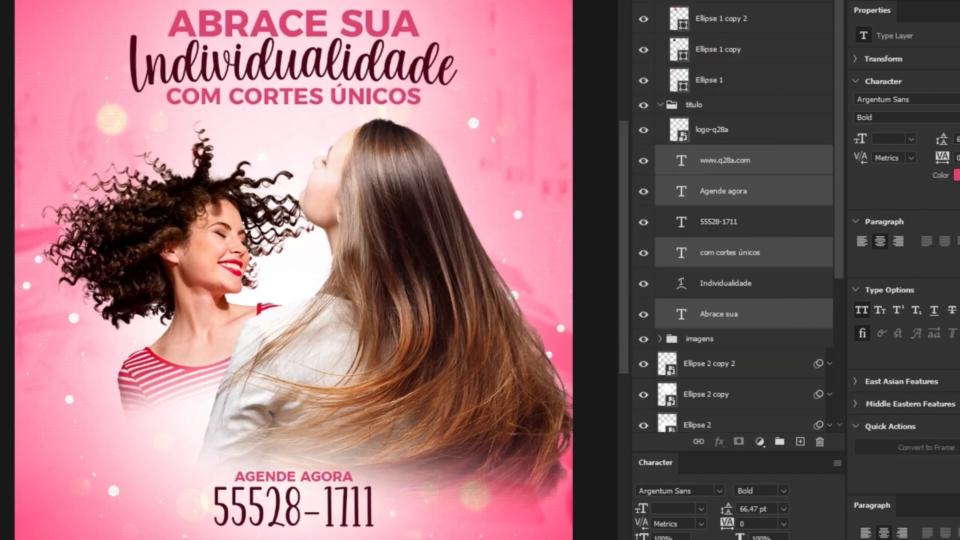
drag(290, 109, 296, 110)
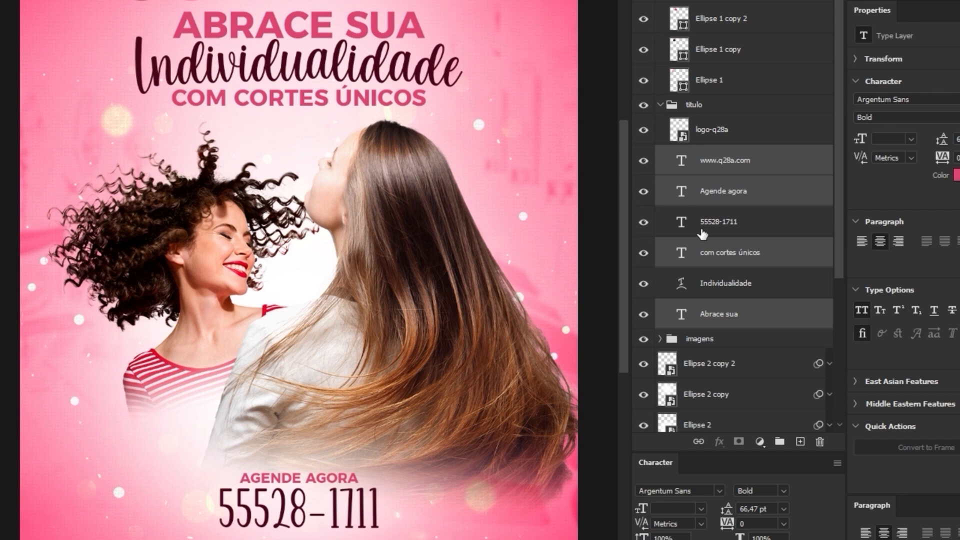
Add a new empty layer directly above the phone number text and set up the Brush tool for painting on it
click(730, 221)
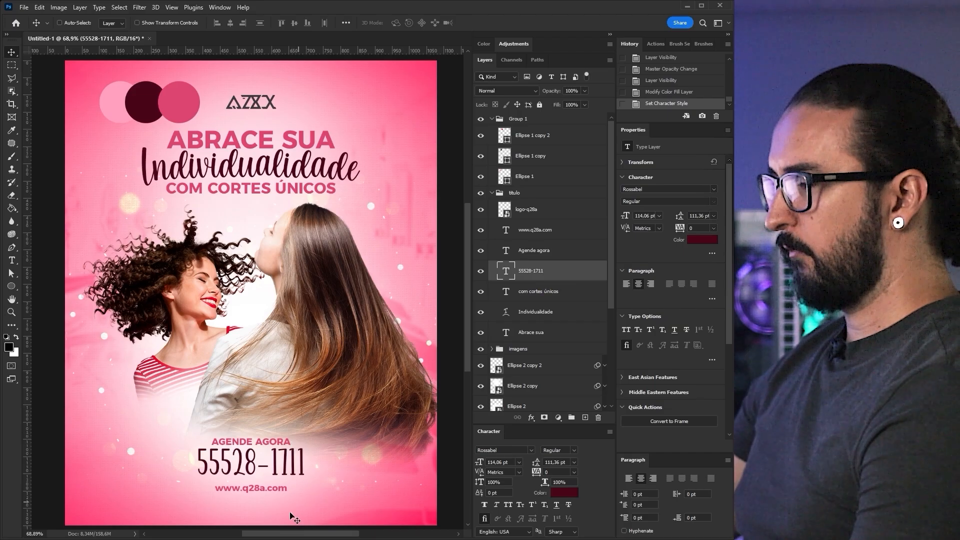
scroll(290, 512, up, 8)
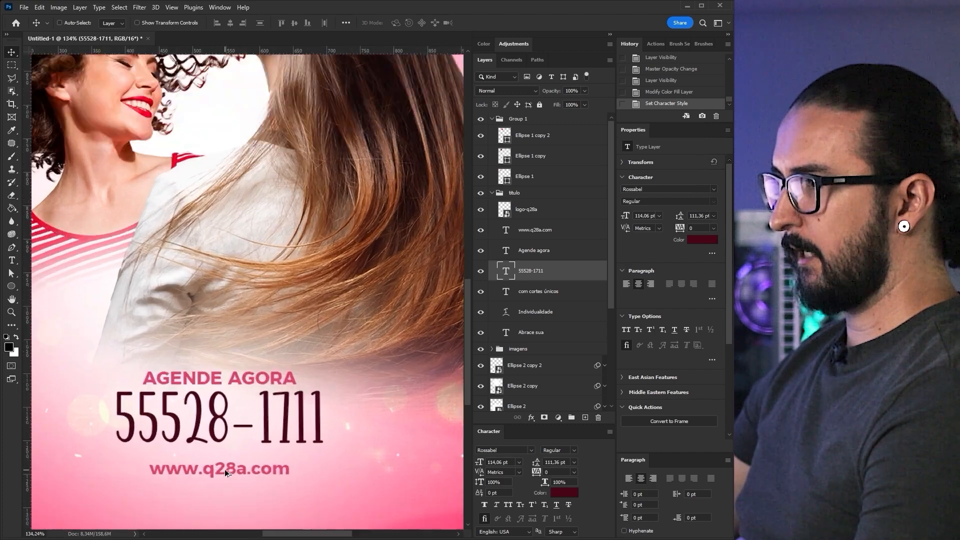
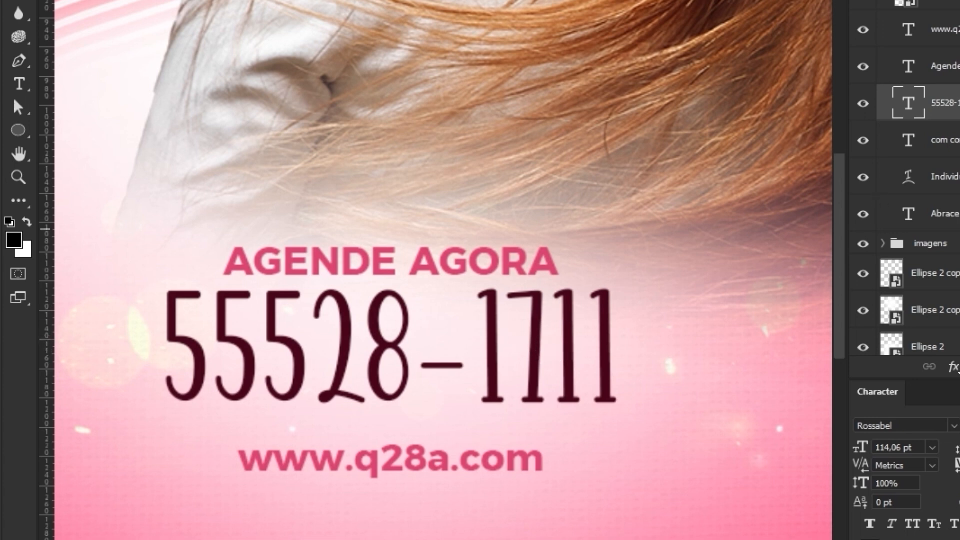
click(587, 418)
key(b)
right_click(540, 175)
click(675, 299)
drag(576, 258, 569, 258)
click(398, 274)
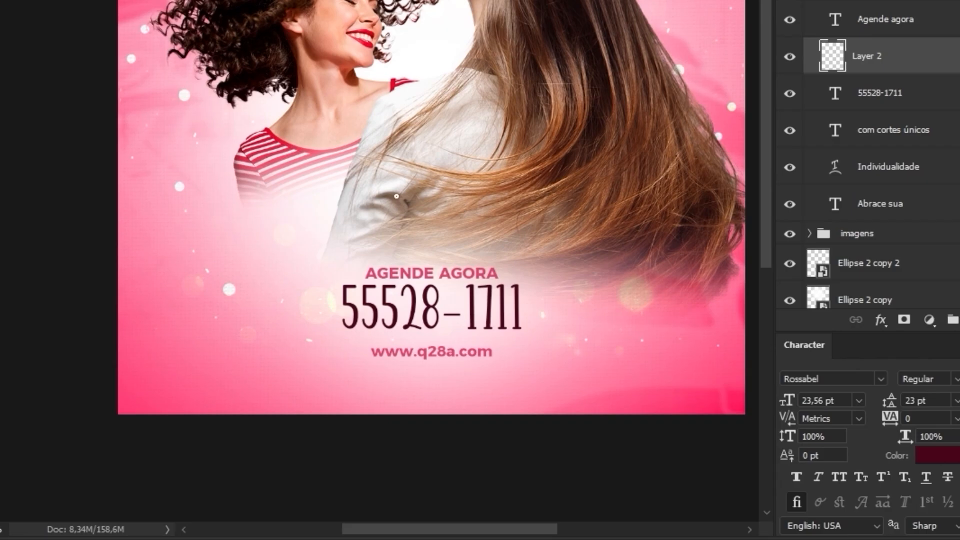
Try to paint a short dark wine crossbar through the 7 of the phone number with the Brush tool
scroll(501, 242, up, 3)
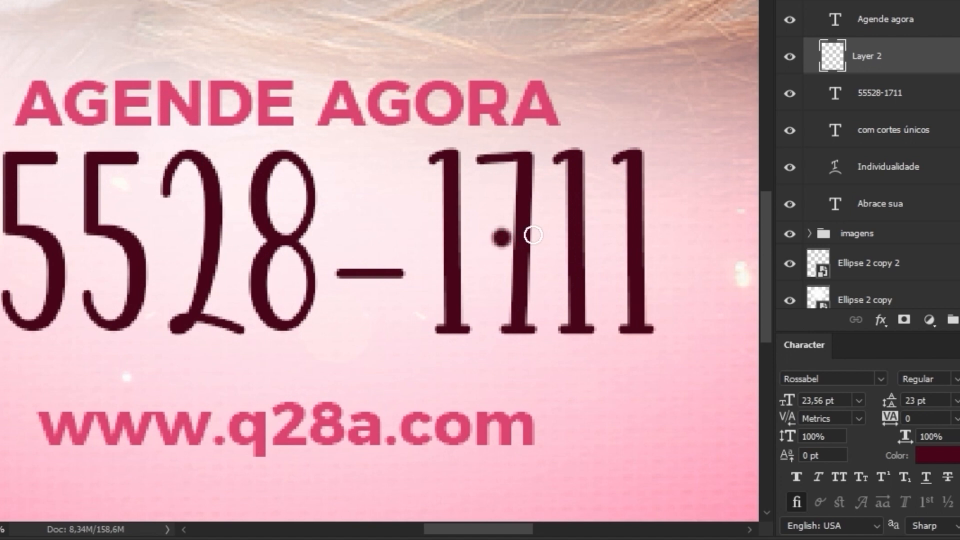
scroll(583, 295, down, 3)
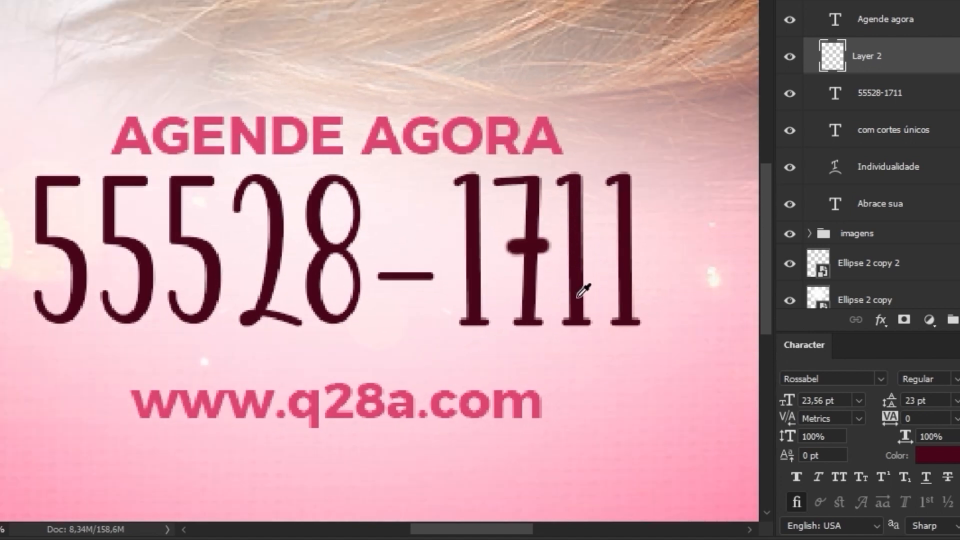
scroll(592, 317, up, 5)
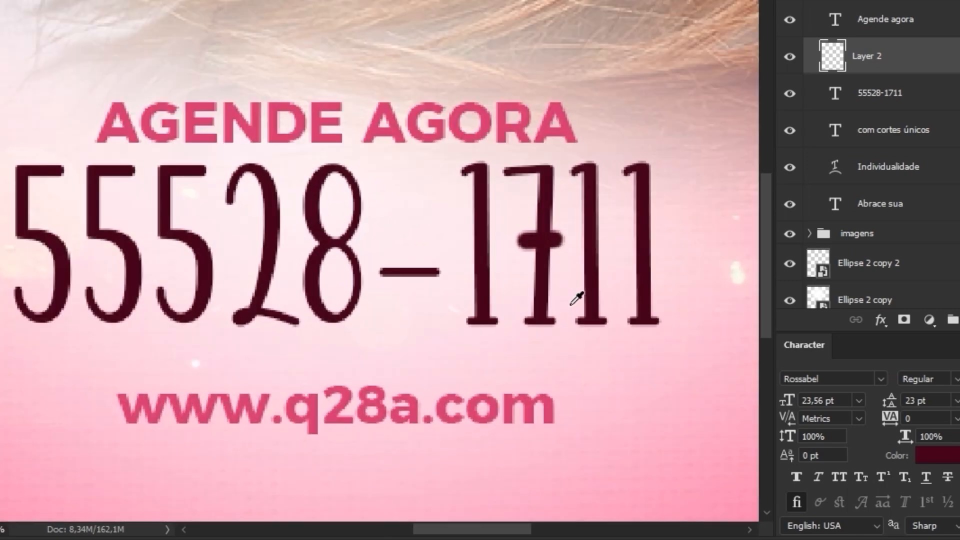
scroll(573, 296, up, 2)
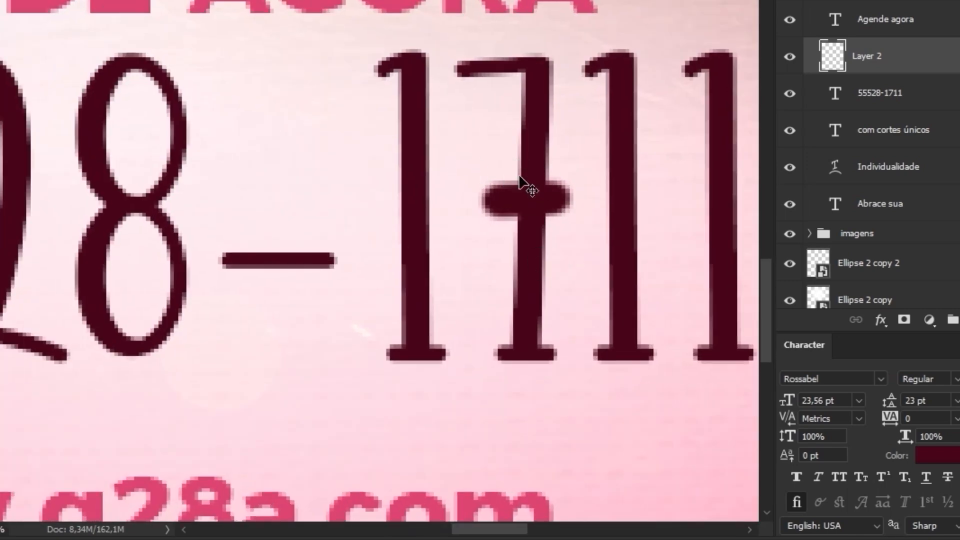
key(ctrl+z)
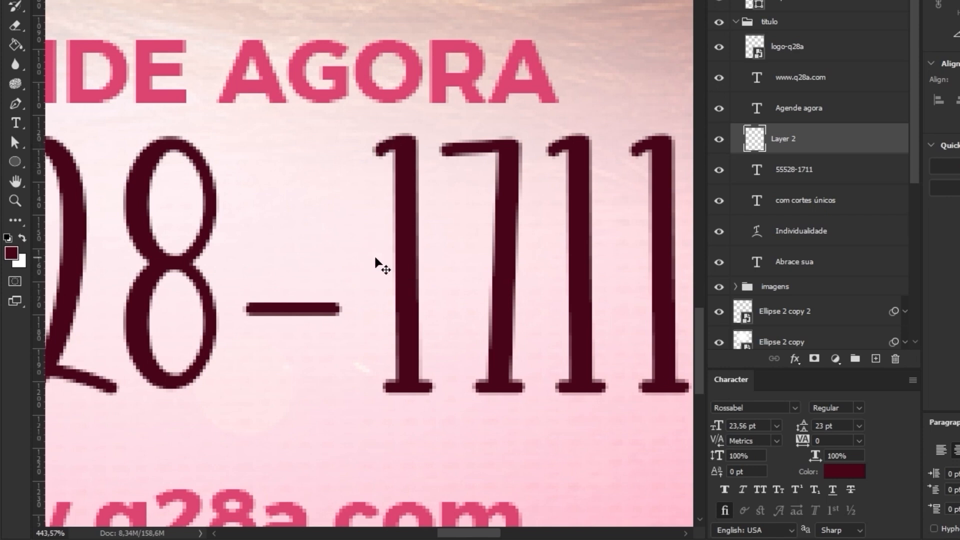
key(ctrl+0)
scroll(376, 262, up, 4)
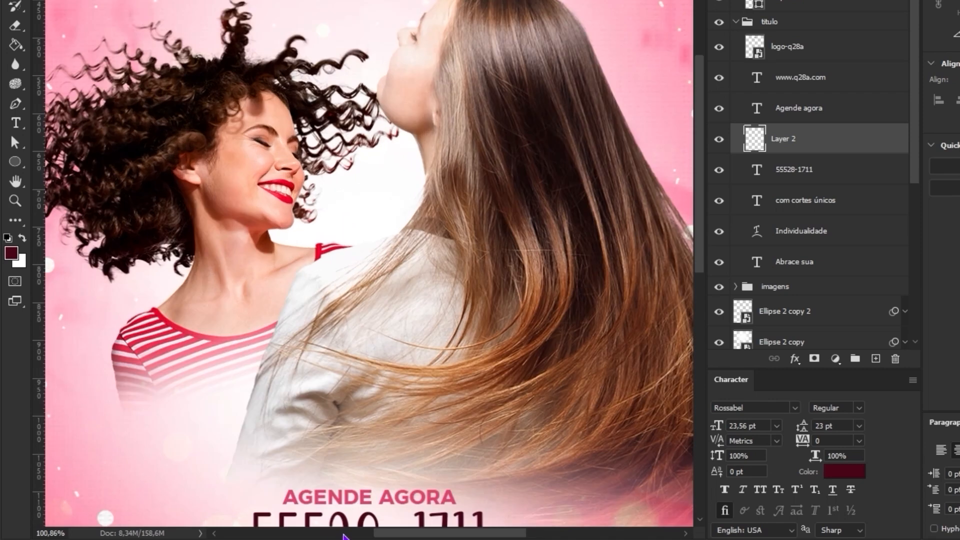
scroll(410, 492, up, 2)
drag(464, 445, 493, 68)
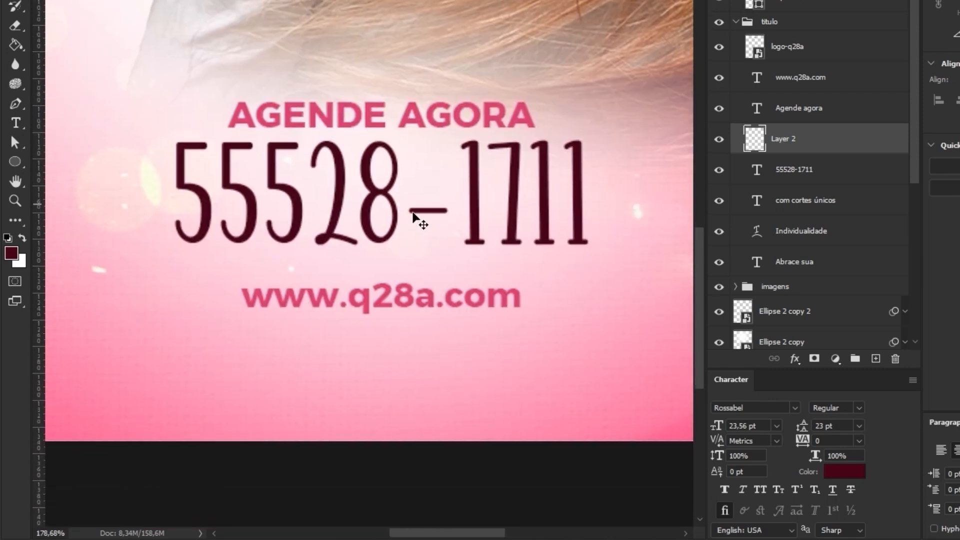
Delete the painted Layer 2, duplicate the phone number text layer and replace the copy's text with a hyphen "-"
key(Delete)
key(ctrl+j)
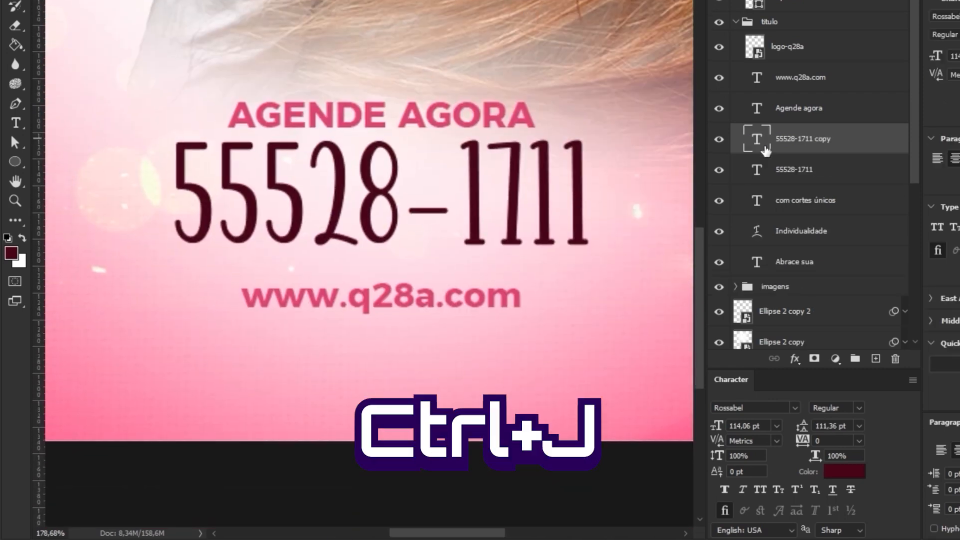
double_click(764, 144)
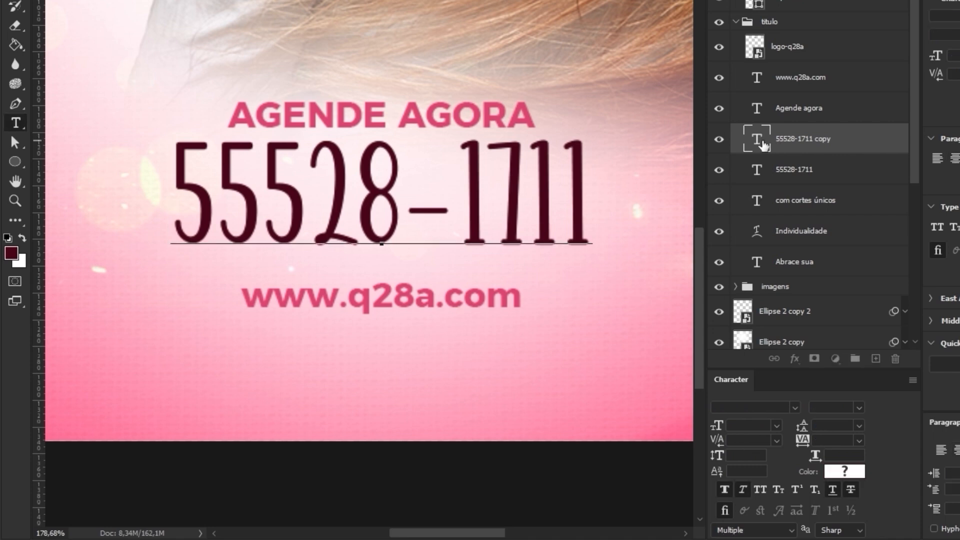
text(-)
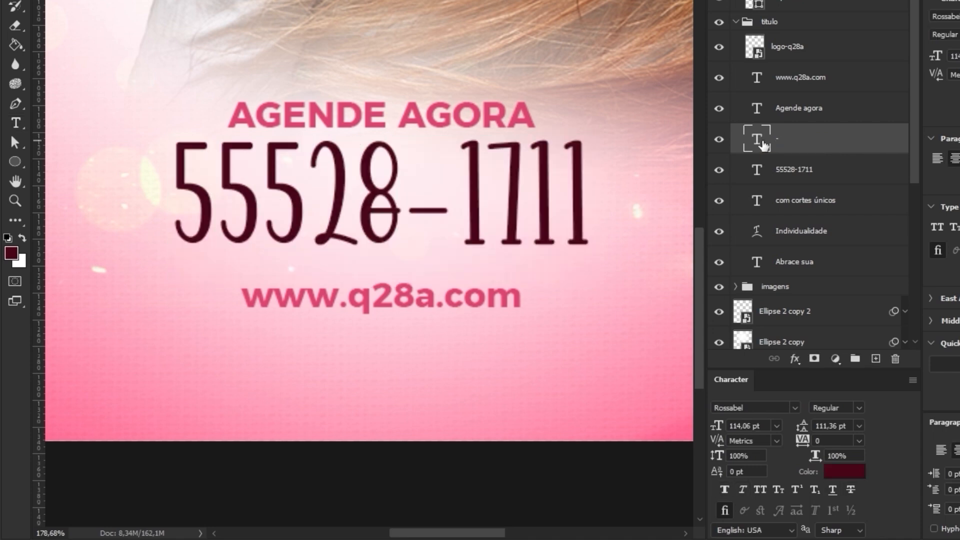
Move the hyphen text onto the 7 of the phone number so it crosses the stem slightly above the number's dash
drag(506, 253, 545, 261)
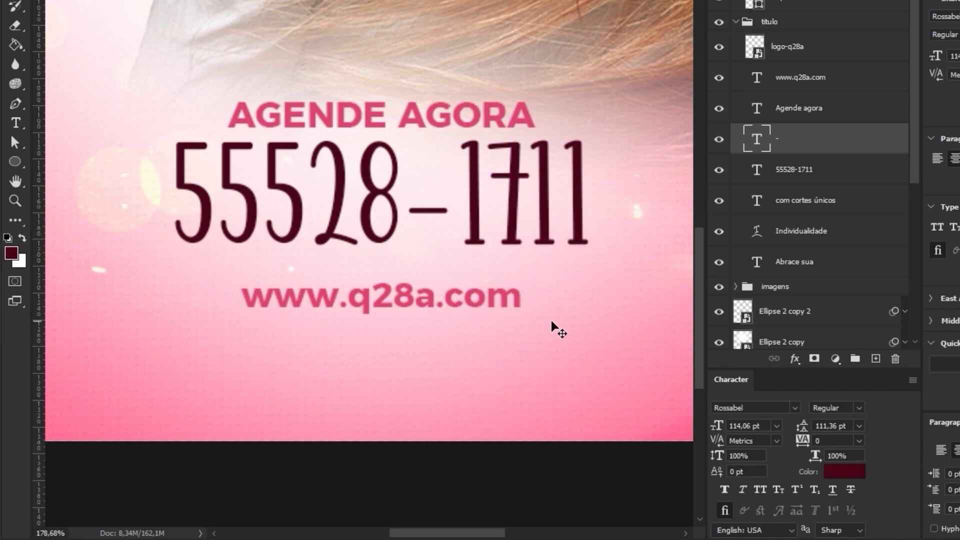
drag(522, 212, 517, 228)
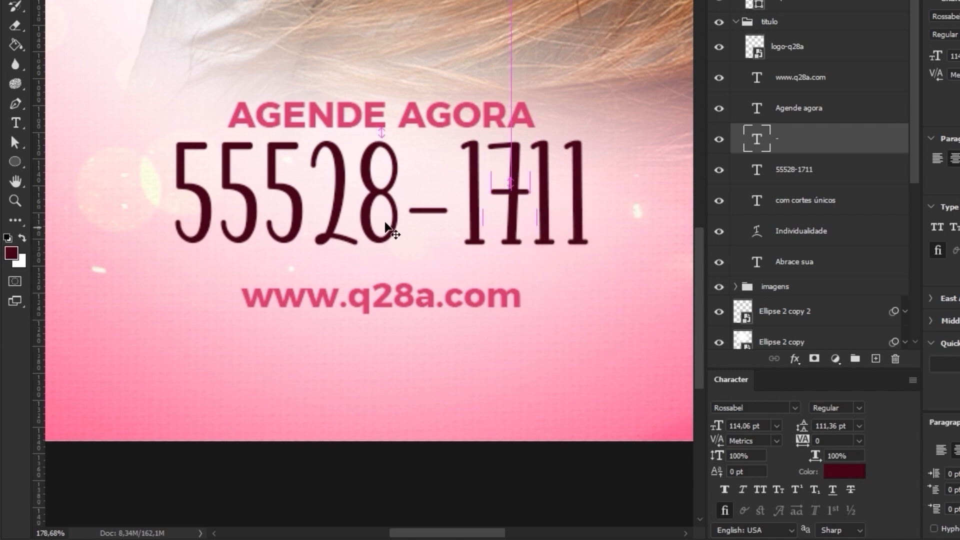
drag(511, 206, 521, 200)
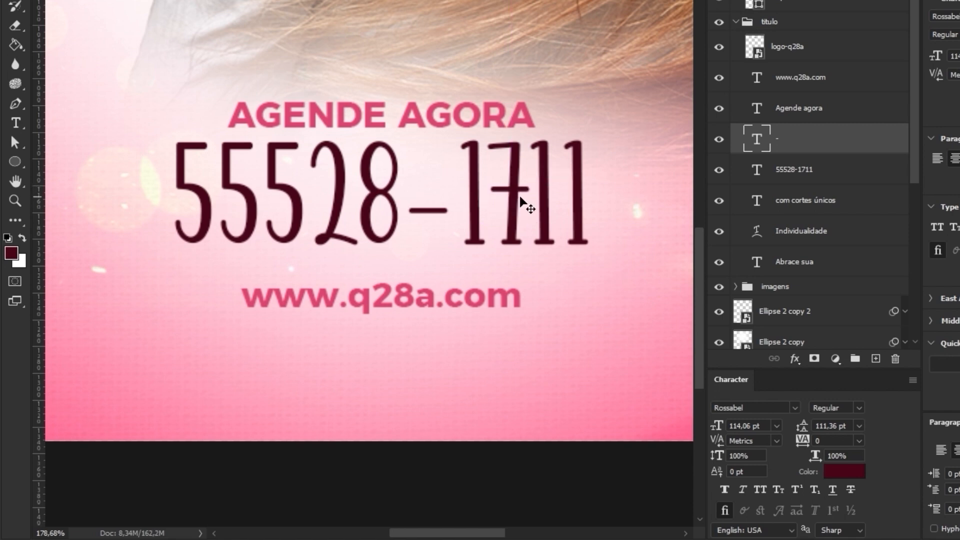
scroll(521, 204, down, 6)
drag(438, 459, 452, 461)
drag(497, 391, 502, 394)
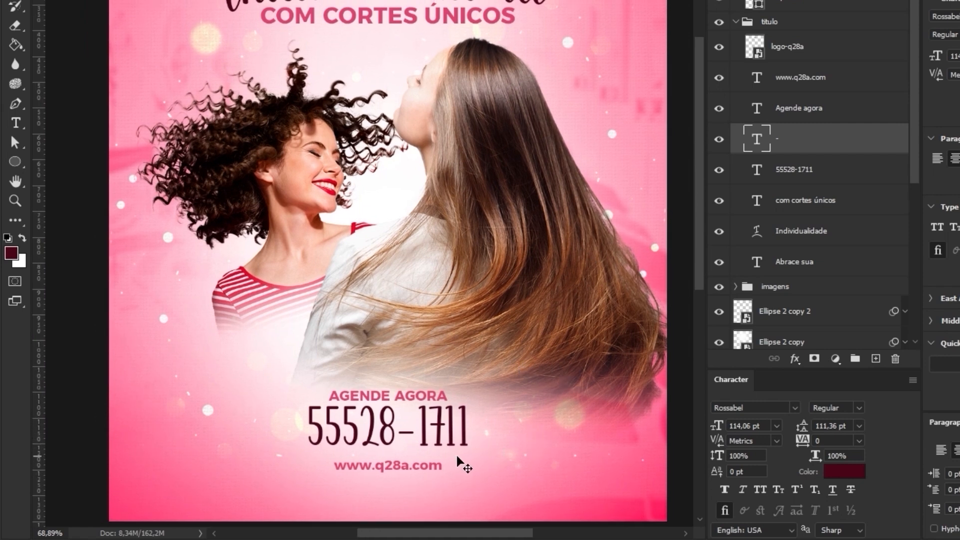
Narrow the hyphen over the 7 with Free Transform so it forms a short crossbar clear of the neighbouring digits
scroll(455, 453, up, 10)
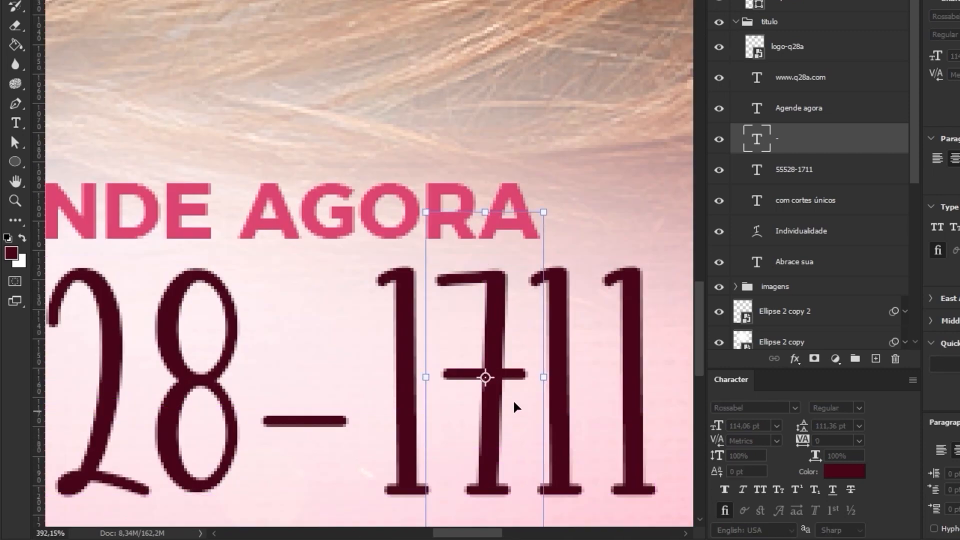
drag(541, 377, 525, 376)
key(Return)
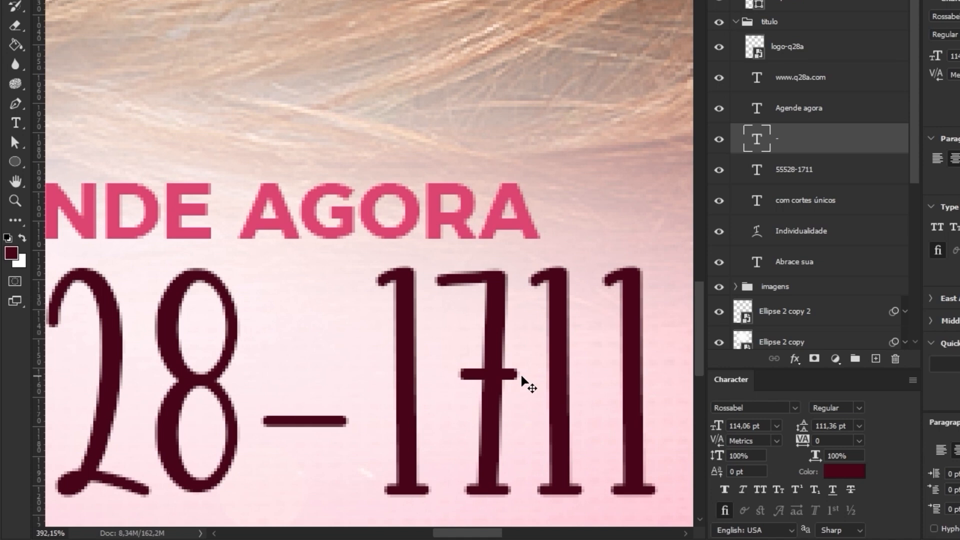
key(ctrl+0)
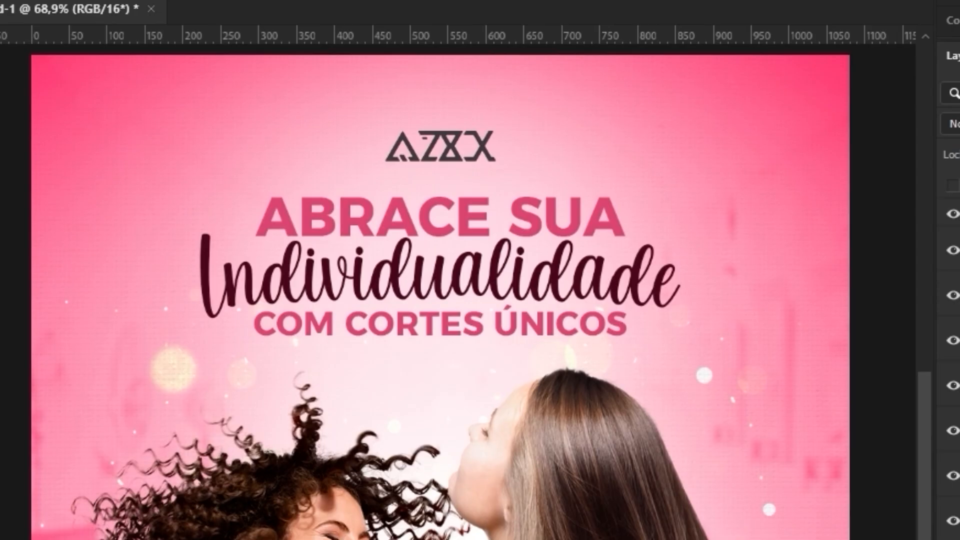
Add a white (ffffff) Color Overlay to the logo-q28a layer and collapse its effects list
click(940, 175)
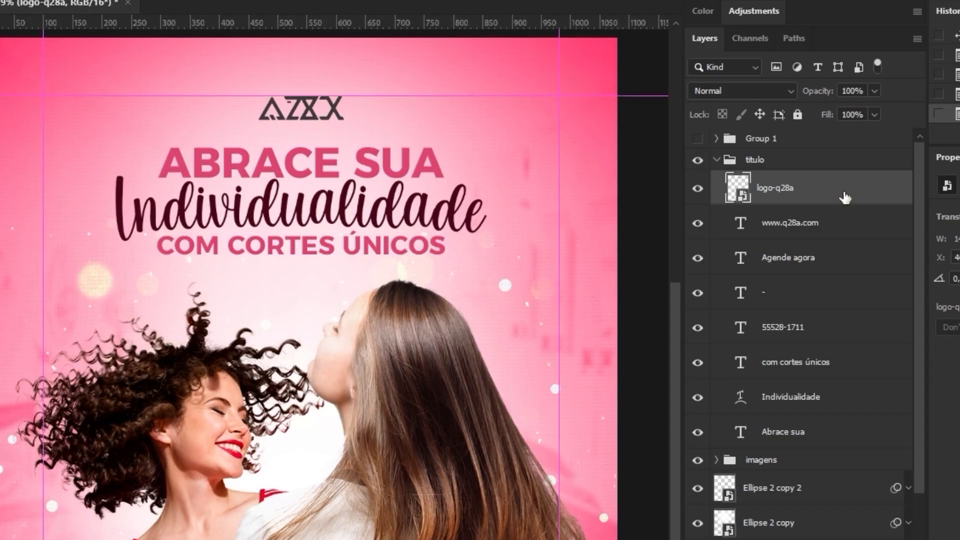
double_click(847, 200)
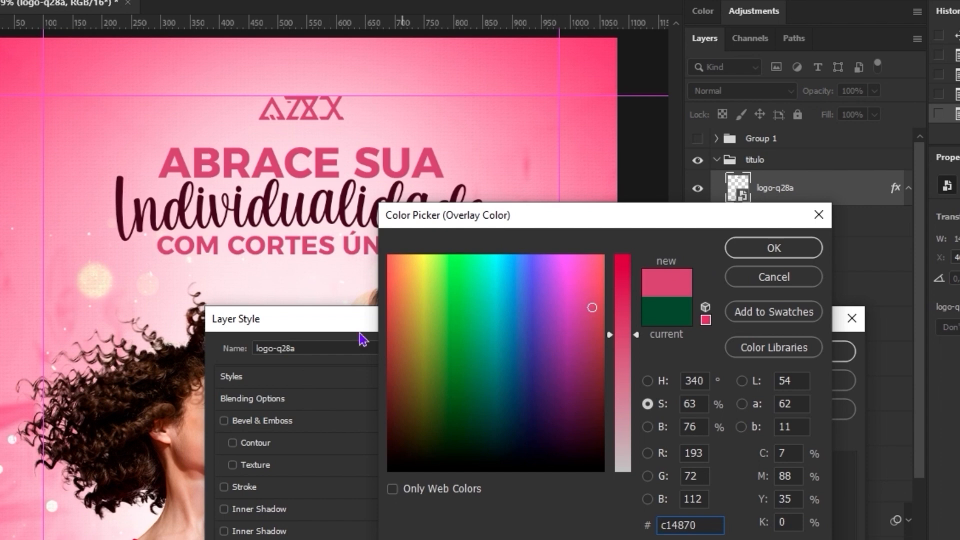
text(ffffff)
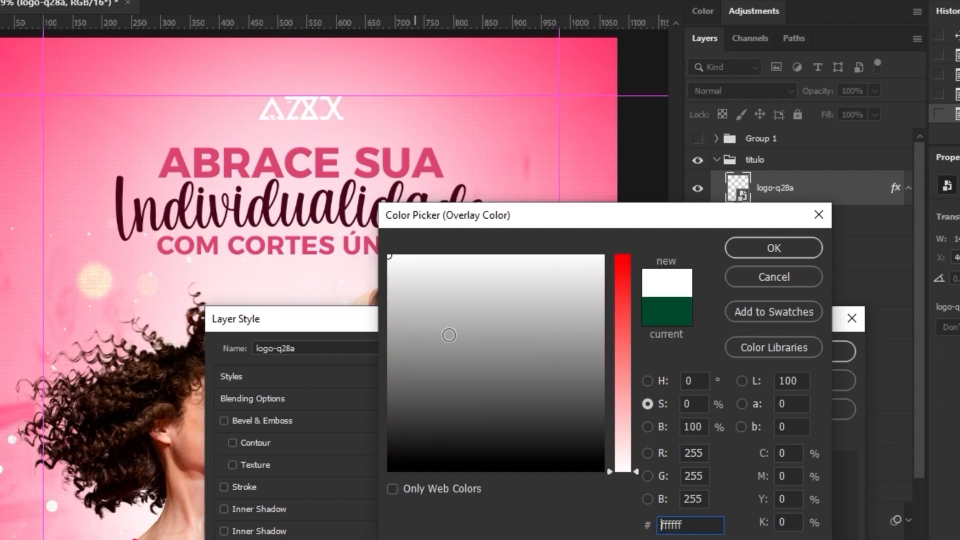
click(760, 250)
click(756, 356)
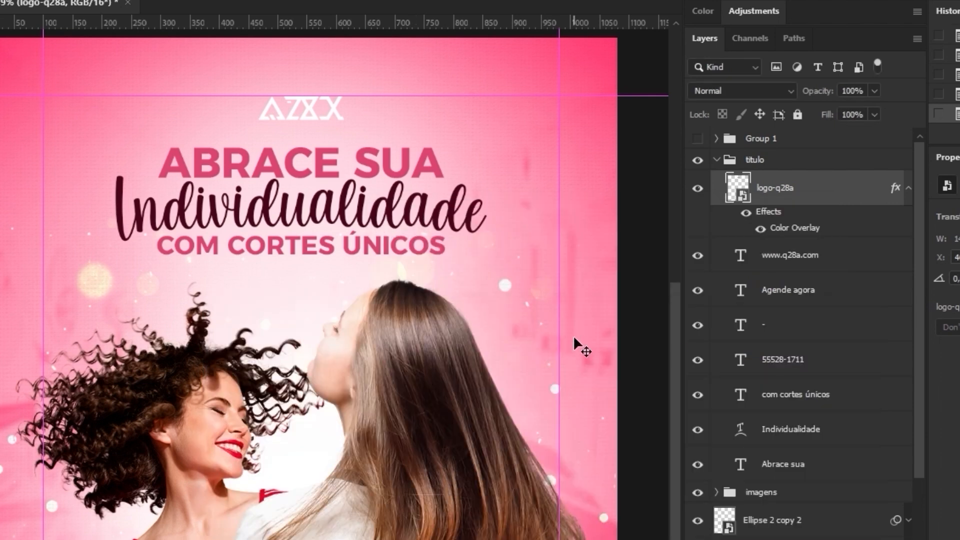
click(908, 189)
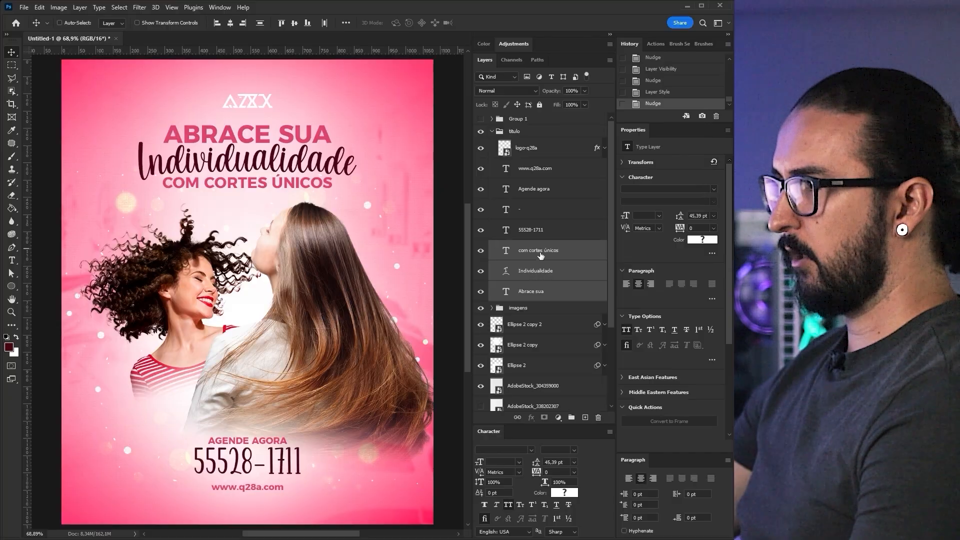
click(569, 293)
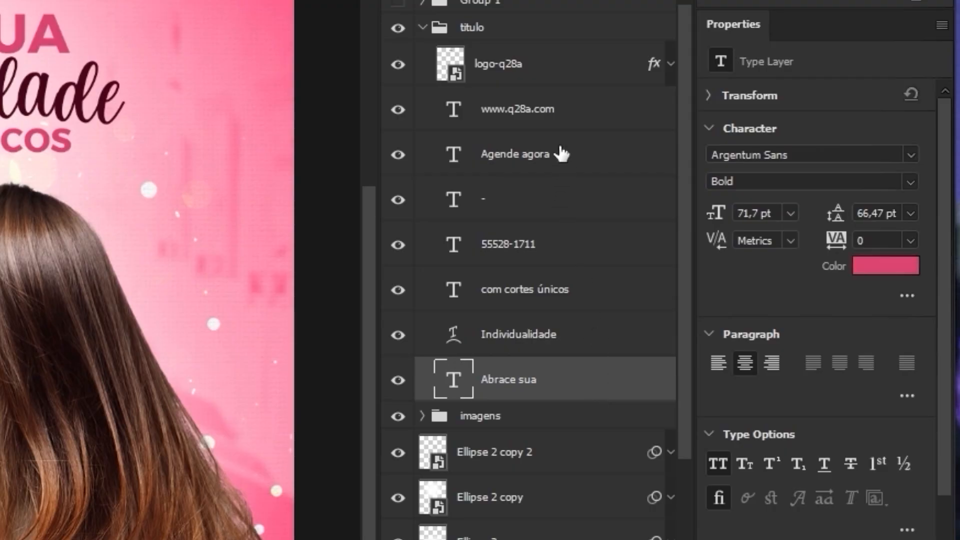
shift+click(558, 125)
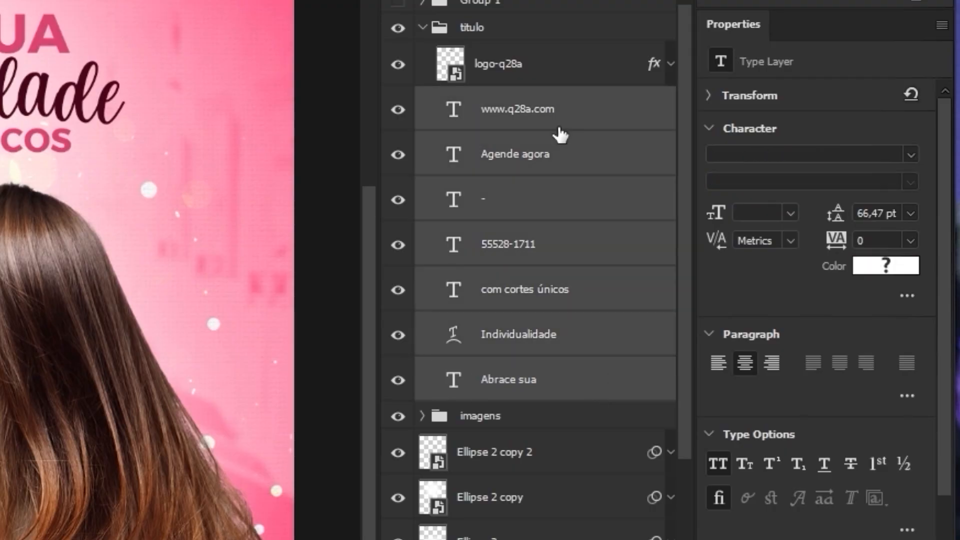
key(ctrl+g)
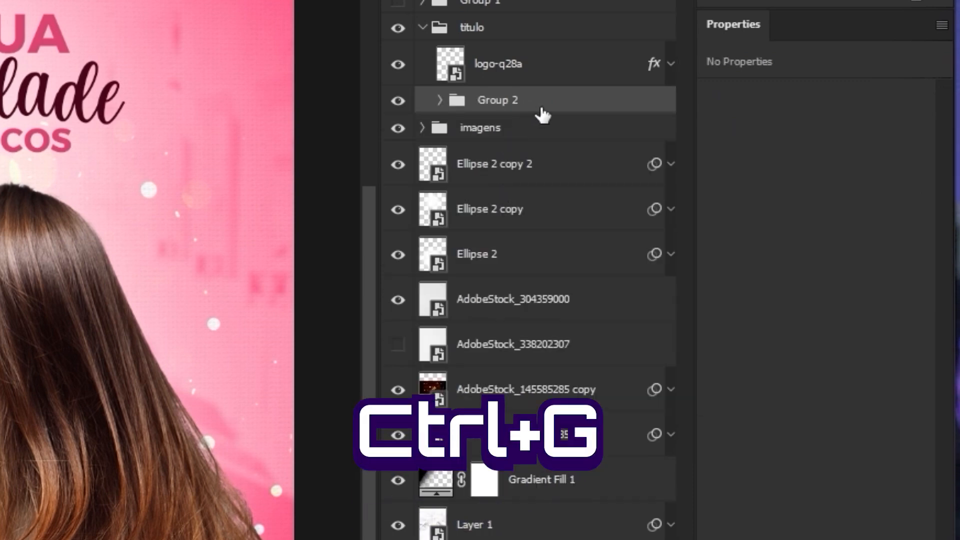
Add an Inner Shadow to the new text group in white ffffff, Normal mode, 80% opacity, angle 90°, distance 2 px
double_click(558, 106)
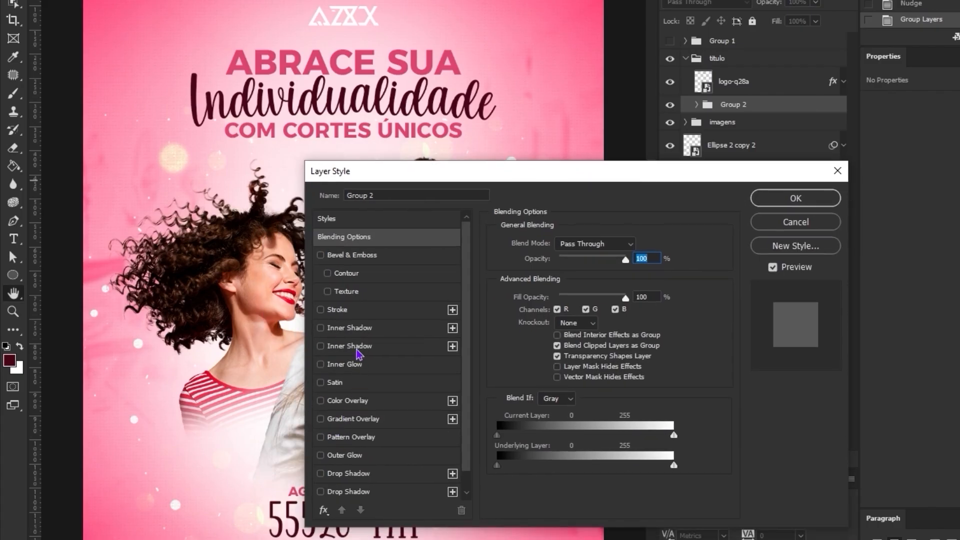
click(355, 328)
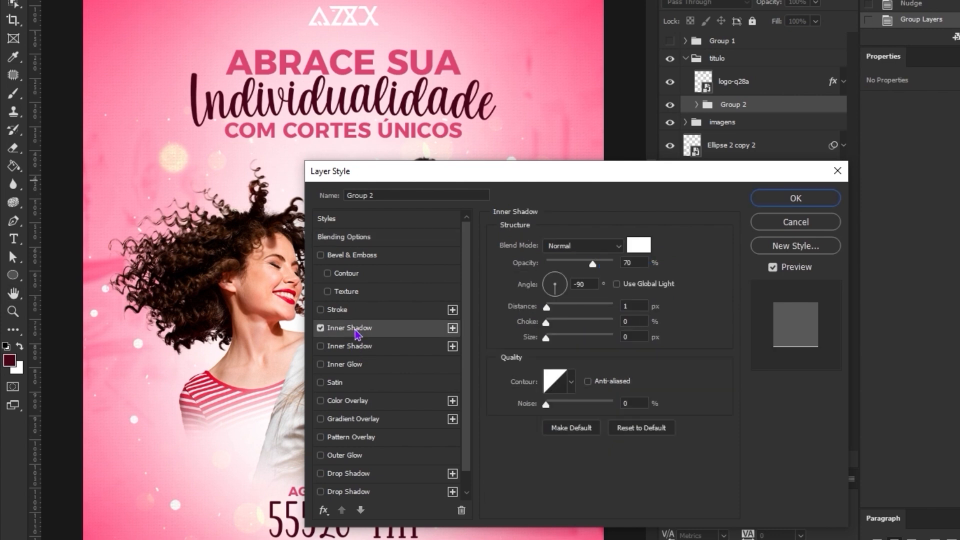
click(640, 245)
click(722, 135)
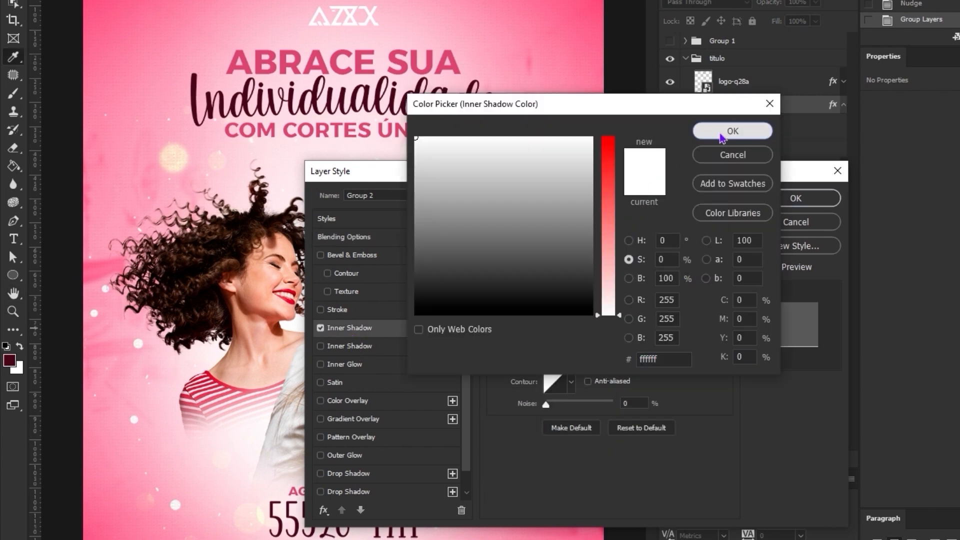
drag(593, 264, 626, 265)
click(626, 264)
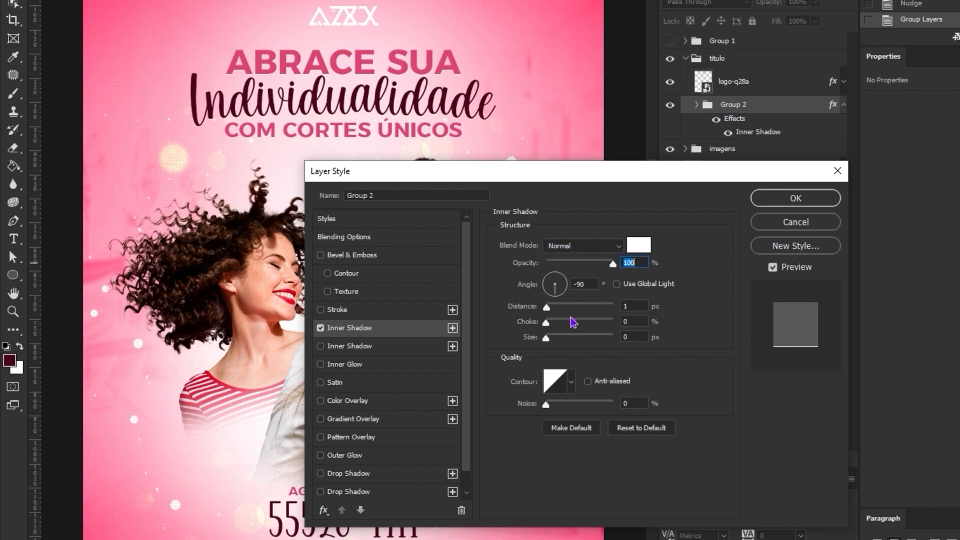
text(90)
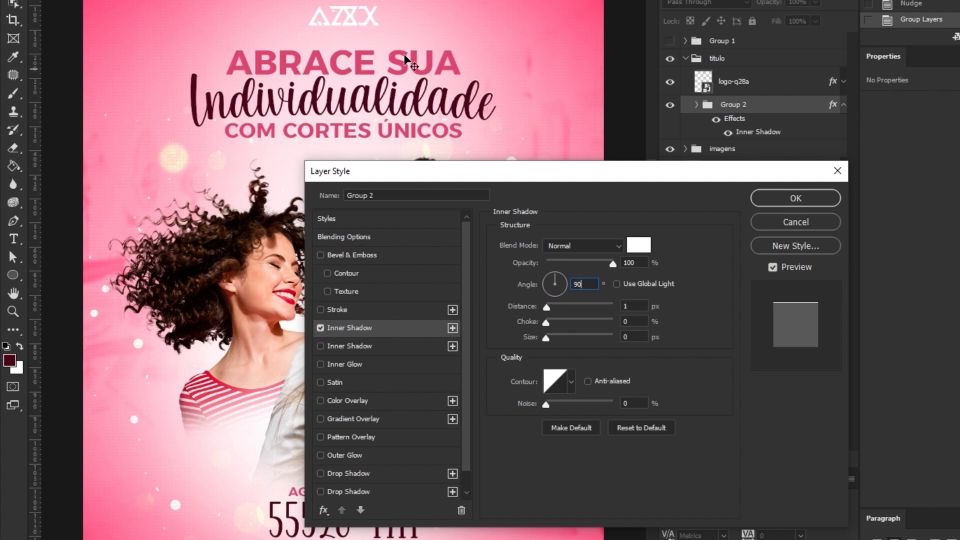
text(2)
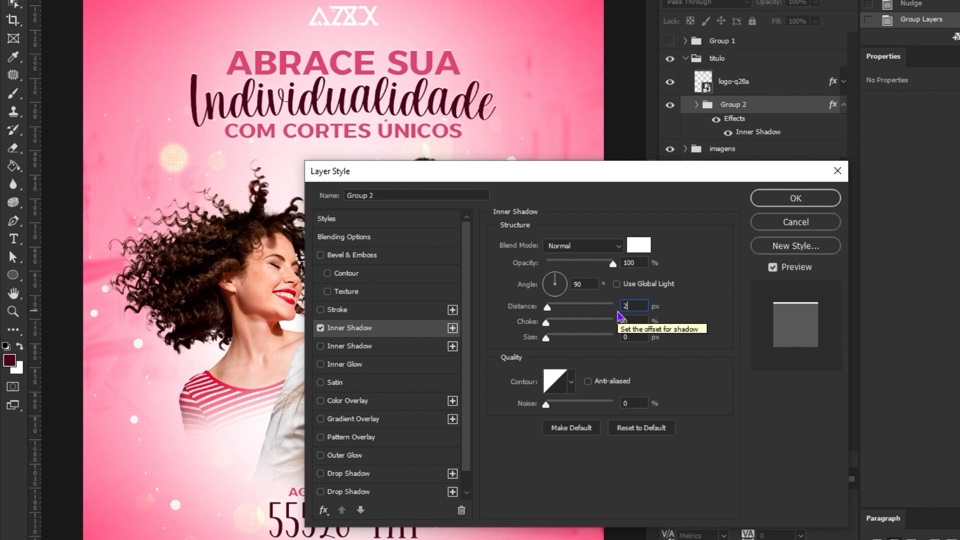
drag(611, 265, 594, 265)
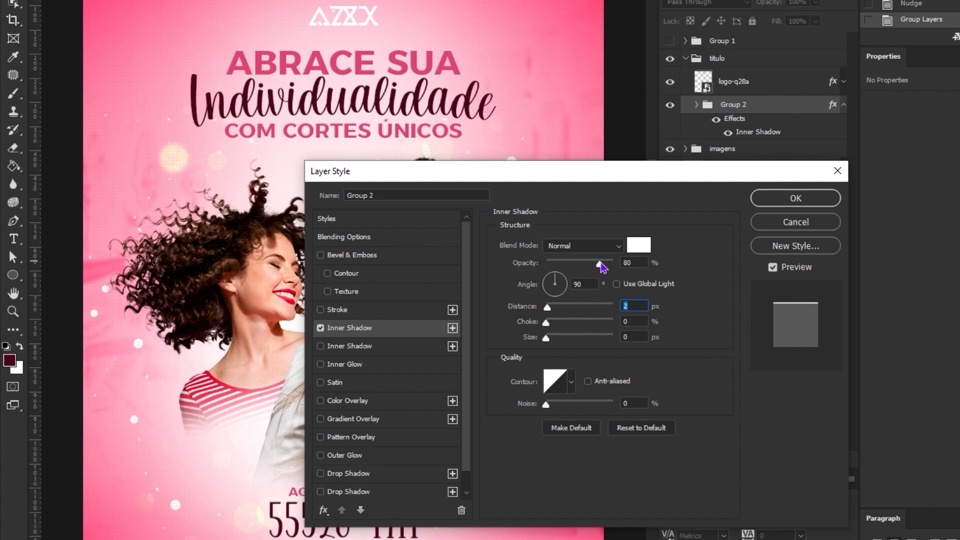
click(779, 203)
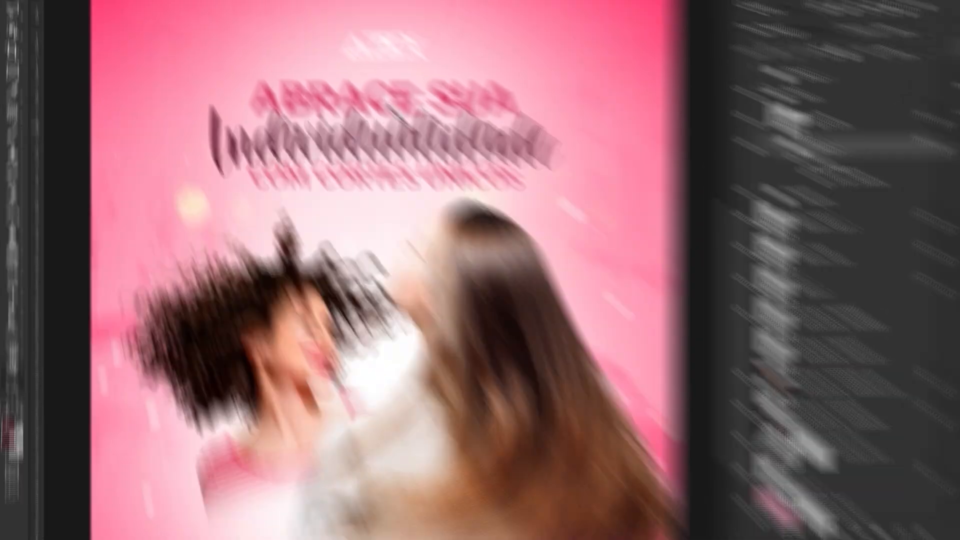
Change the text group's white Inner Shadow to angle -90°, 100% opacity and distance 1 px
key(ctrl+minus)
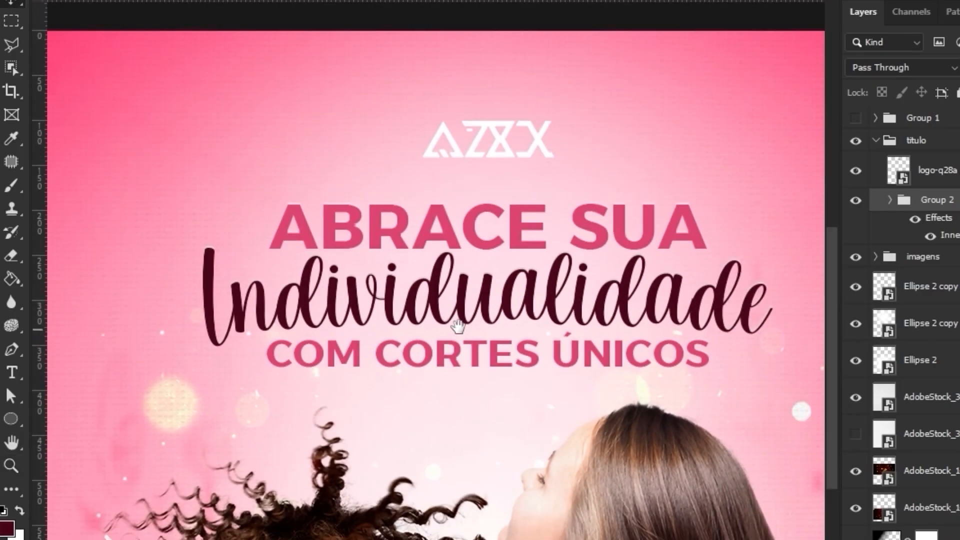
drag(452, 327, 465, 292)
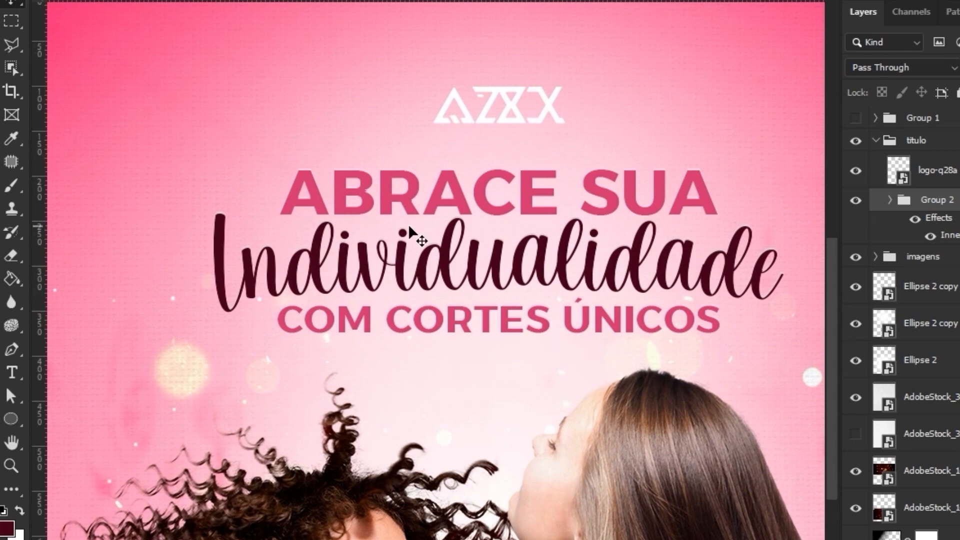
scroll(517, 453, down, 5)
drag(536, 290, 540, 408)
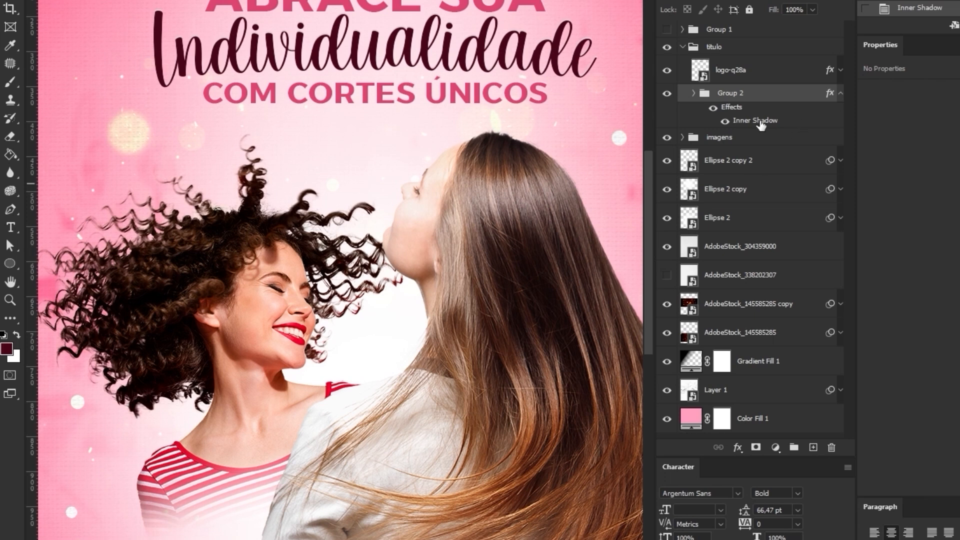
double_click(756, 120)
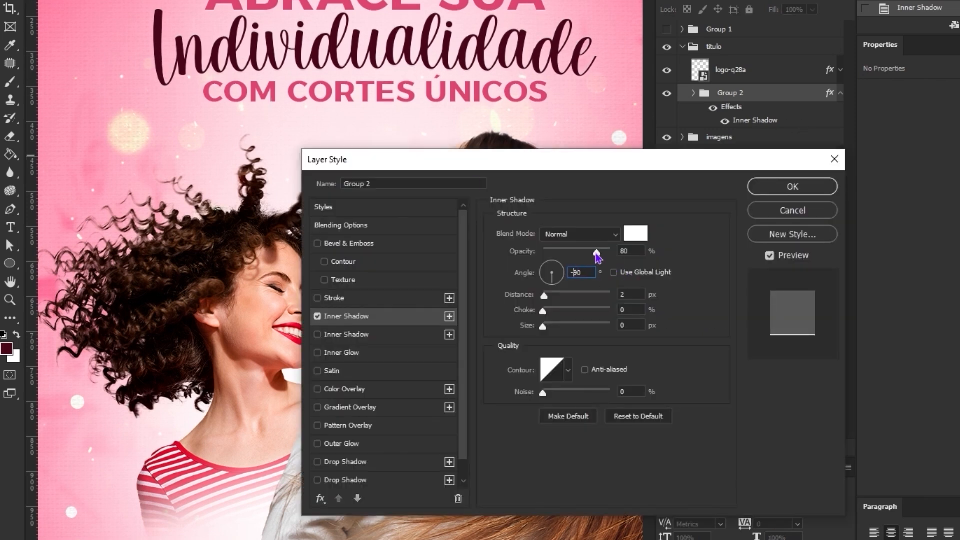
drag(621, 251, 647, 251)
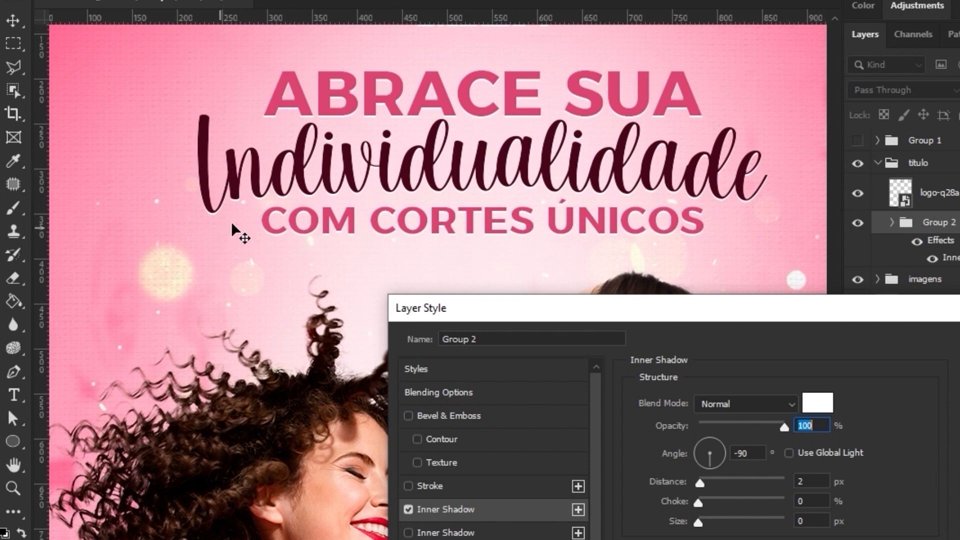
click(799, 481)
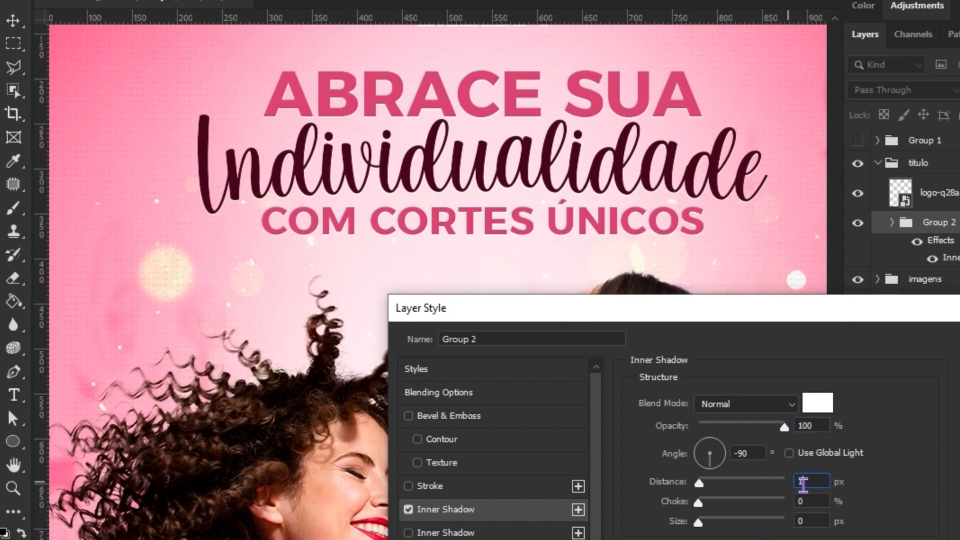
text(2)
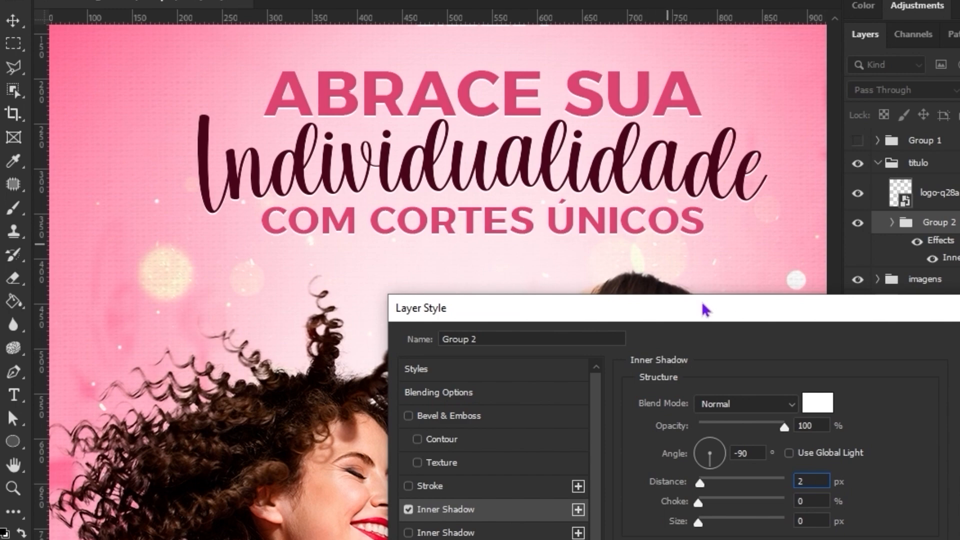
key(BackSpace)
text(1)
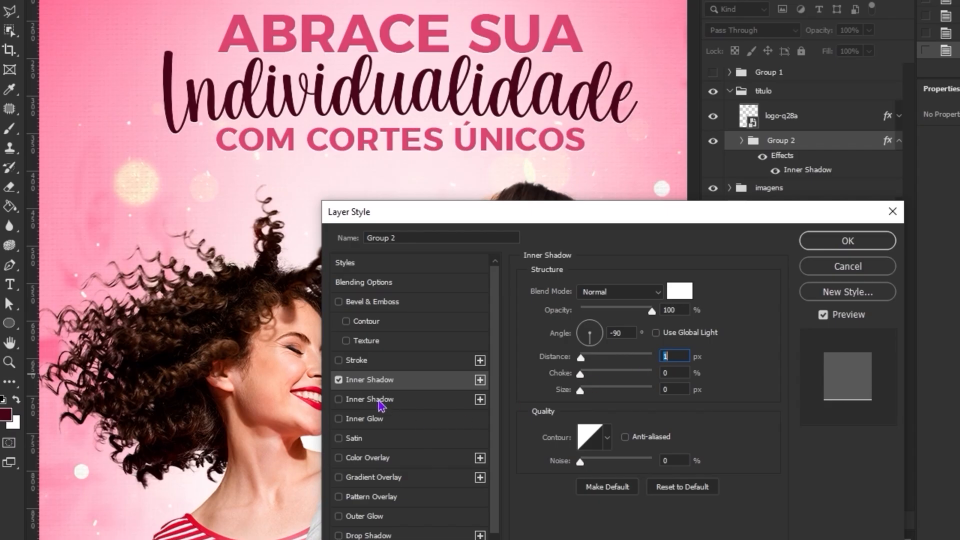
Add a second Inner Shadow to the text group in black, Multiply, 59% opacity, angle 90°, distance 1 px, and collapse its effects list
click(378, 401)
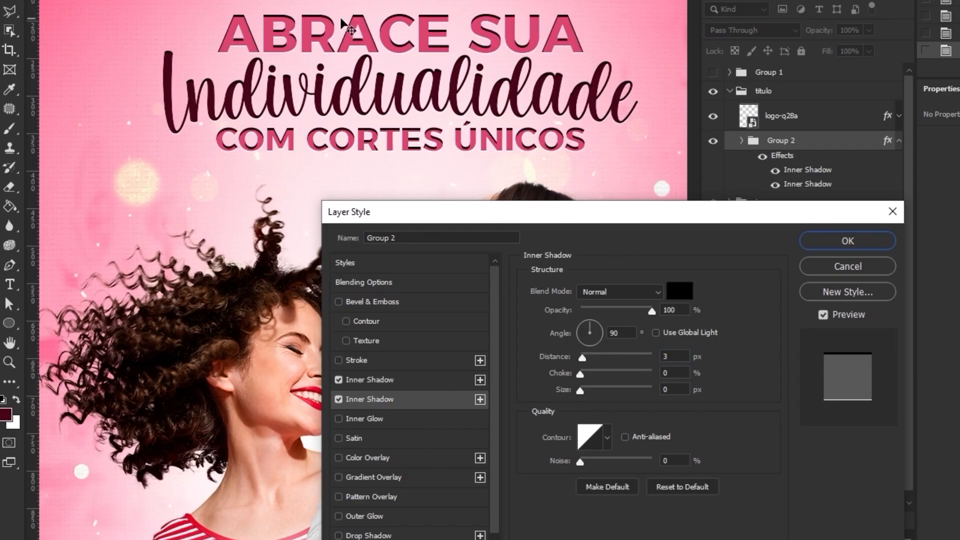
click(608, 296)
click(615, 355)
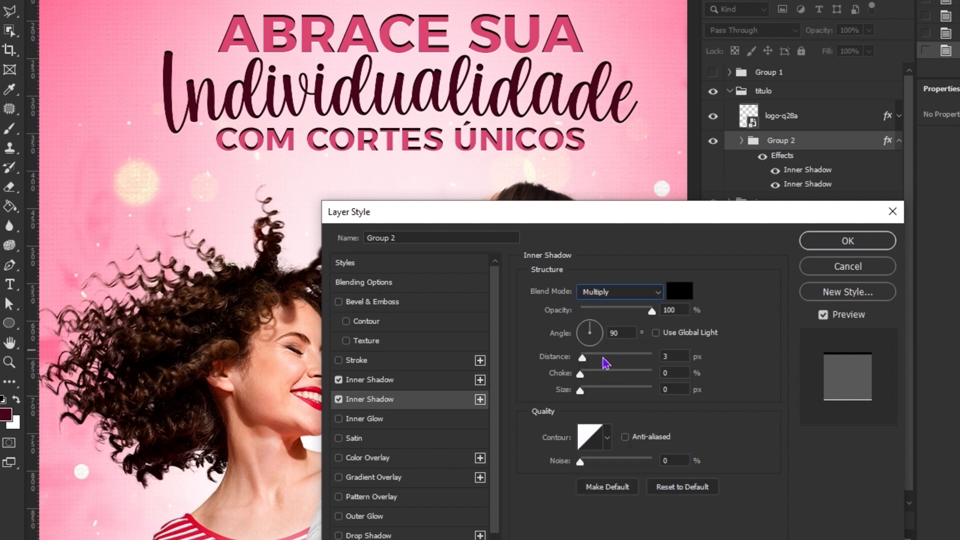
click(675, 356)
key(BackSpace)
text(1)
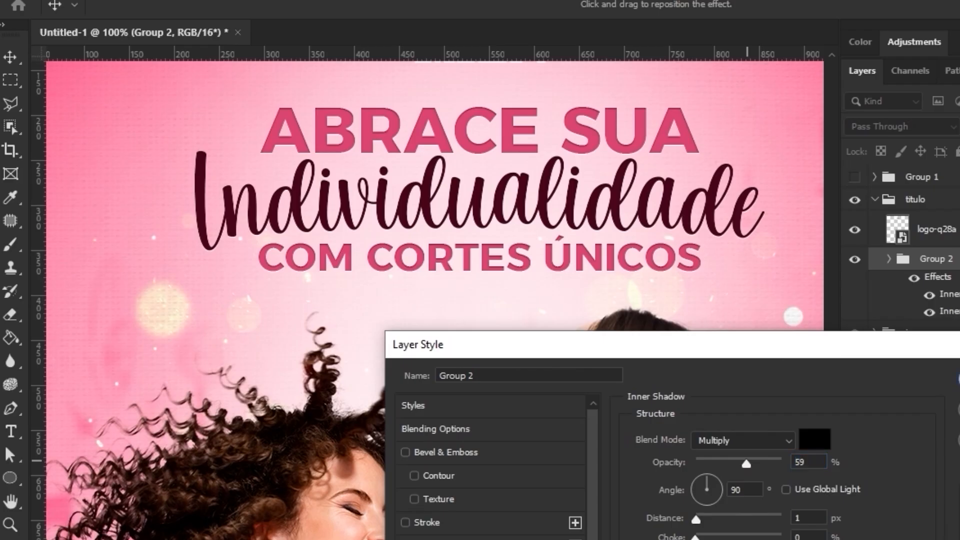
click(822, 243)
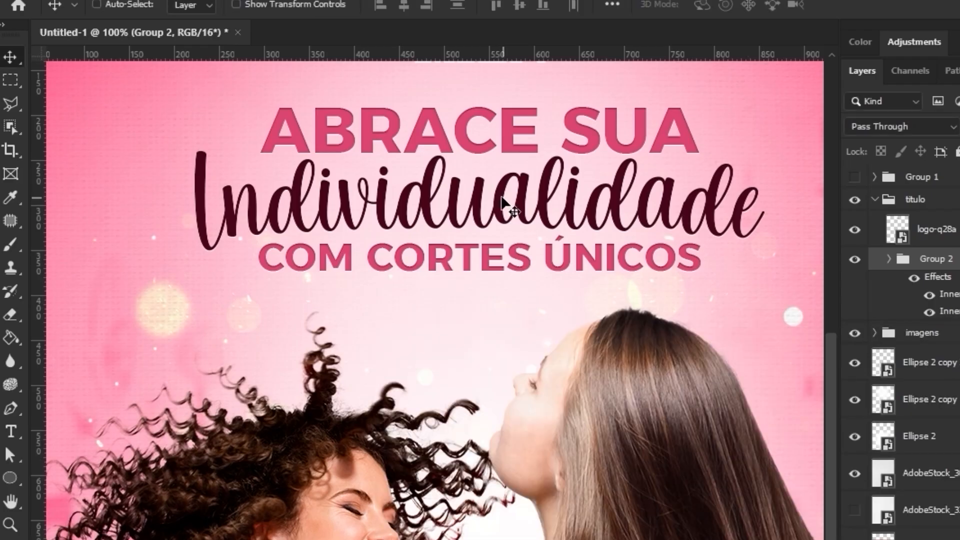
scroll(361, 87, down, 2)
scroll(419, 140, up, 7)
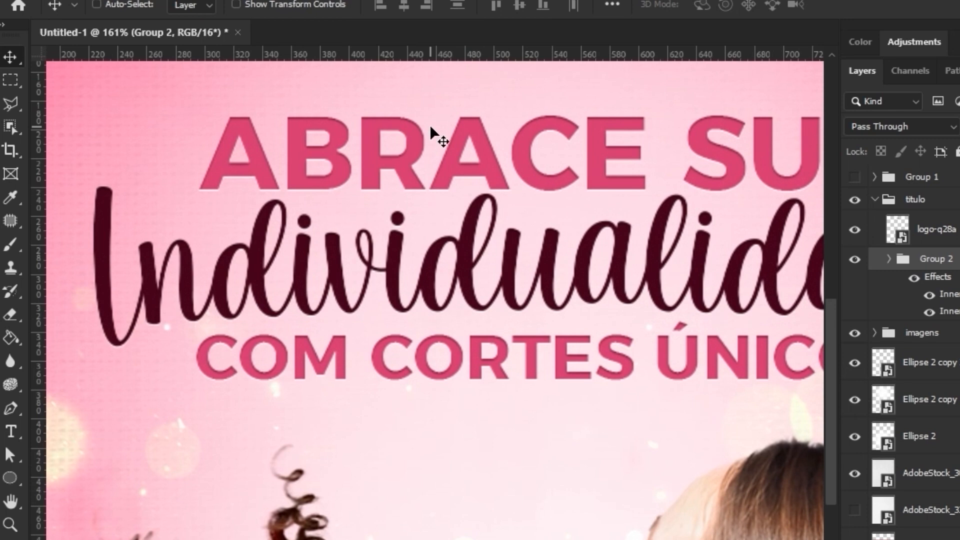
scroll(430, 124, down, 5)
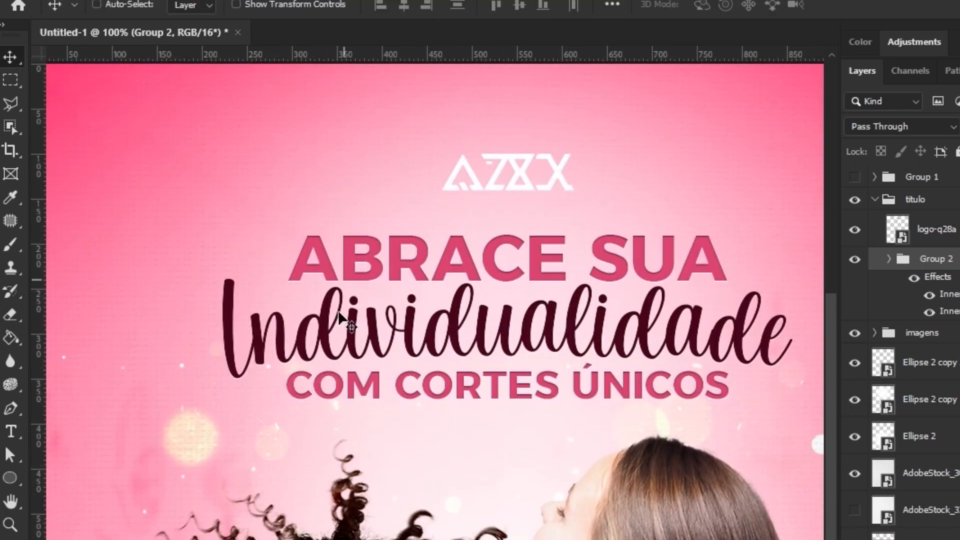
scroll(488, 282, down, 2)
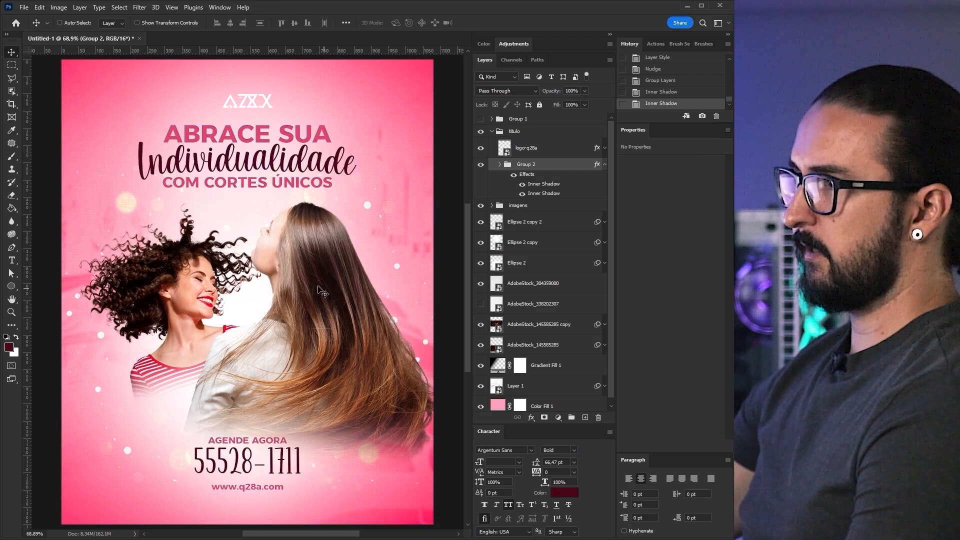
click(605, 164)
Apply a Camera Raw Filter to the curly-haired model with temperature -10, tint +10, contrast +8 and clarity +16
ctrl+click(204, 286)
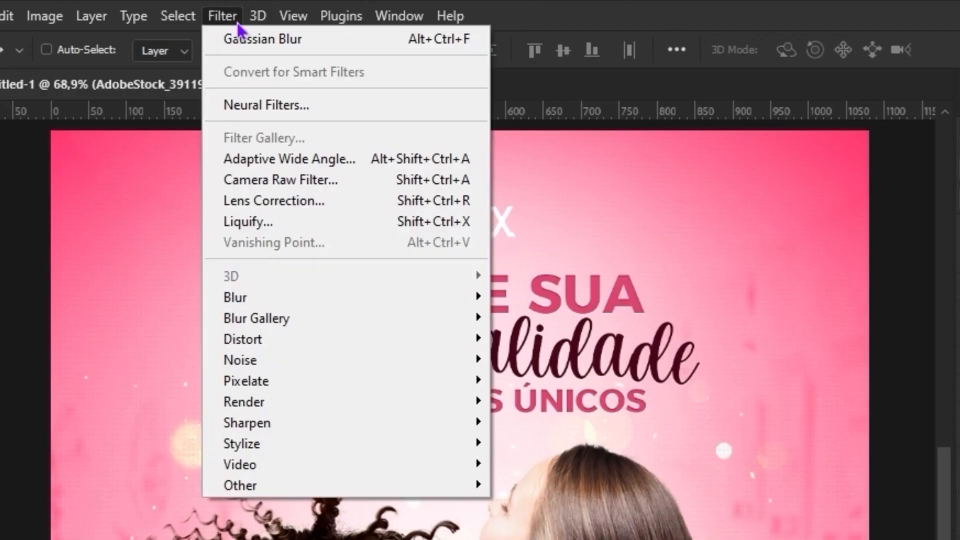
key(Escape)
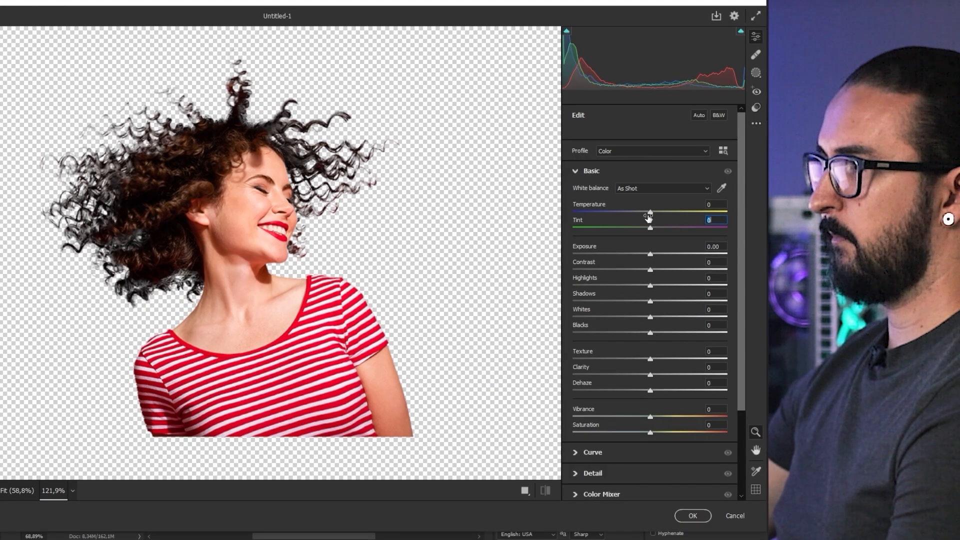
mouse_move(649, 212)
mouse_down()
mouse_move(631, 213)
mouse_move(655, 229)
mouse_move(640, 211)
mouse_up()
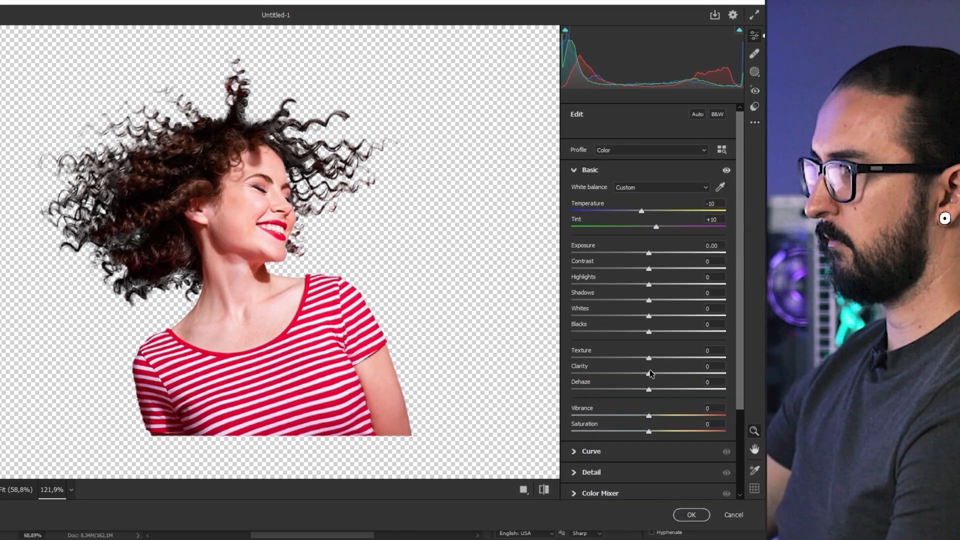
drag(649, 373, 659, 374)
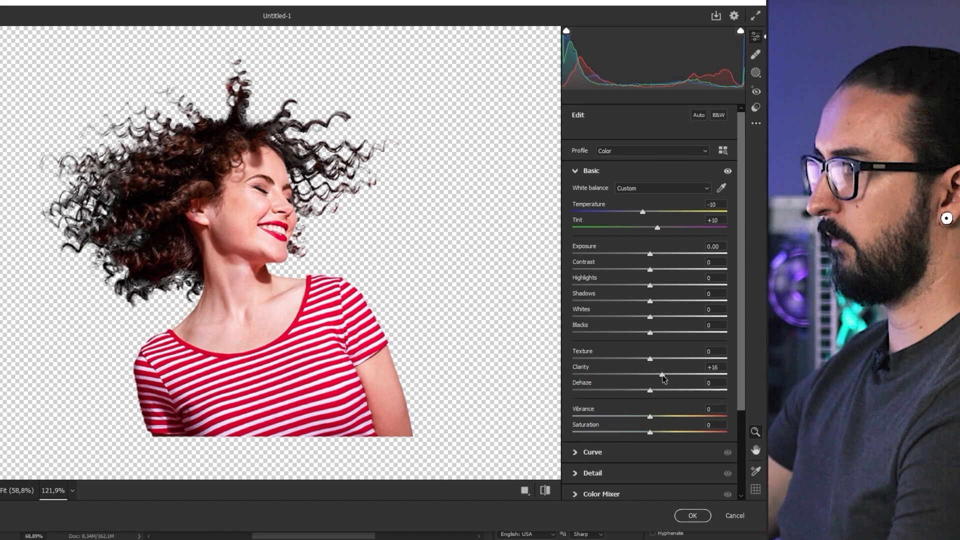
drag(650, 271, 657, 271)
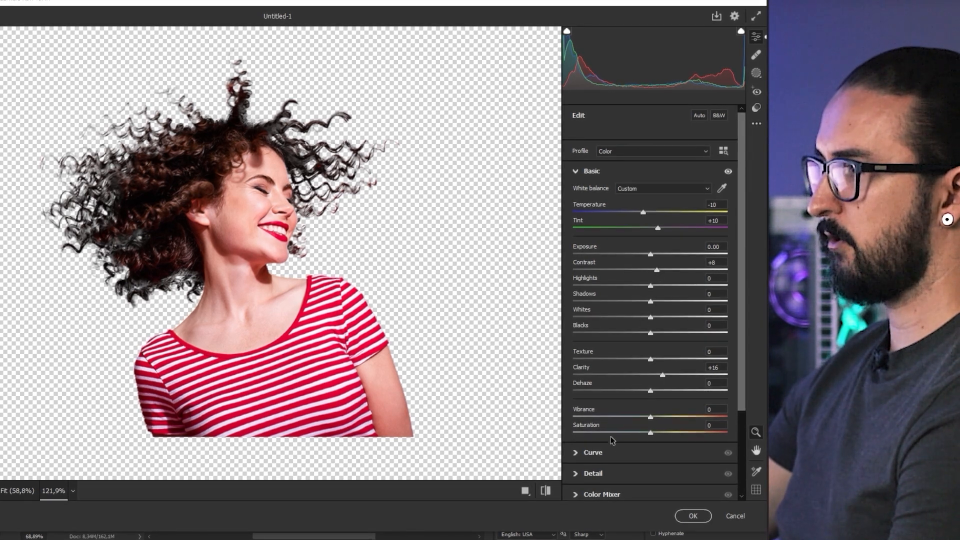
click(693, 516)
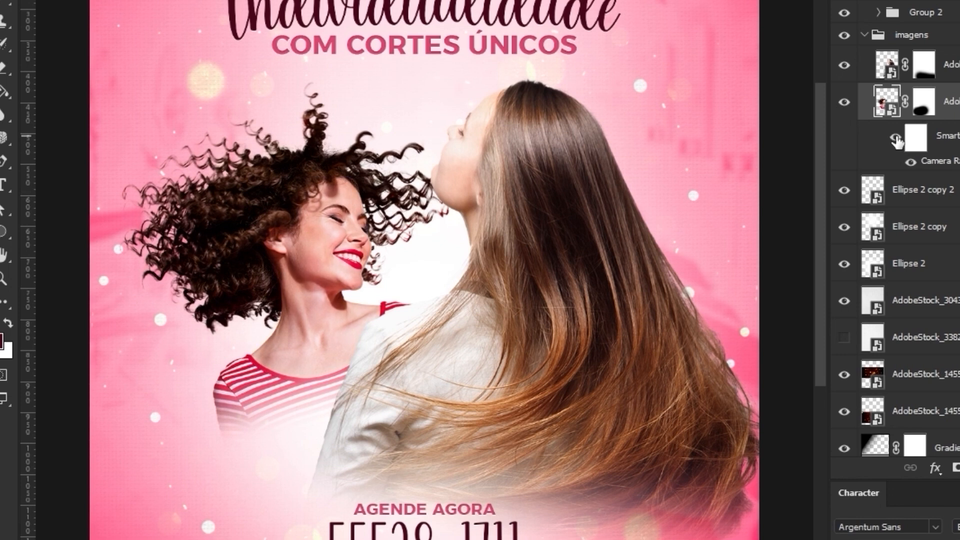
Apply a Camera Raw Filter to the long-haired model with temperature -10, tint +12 and increased clarity
key(alt+bracketright)
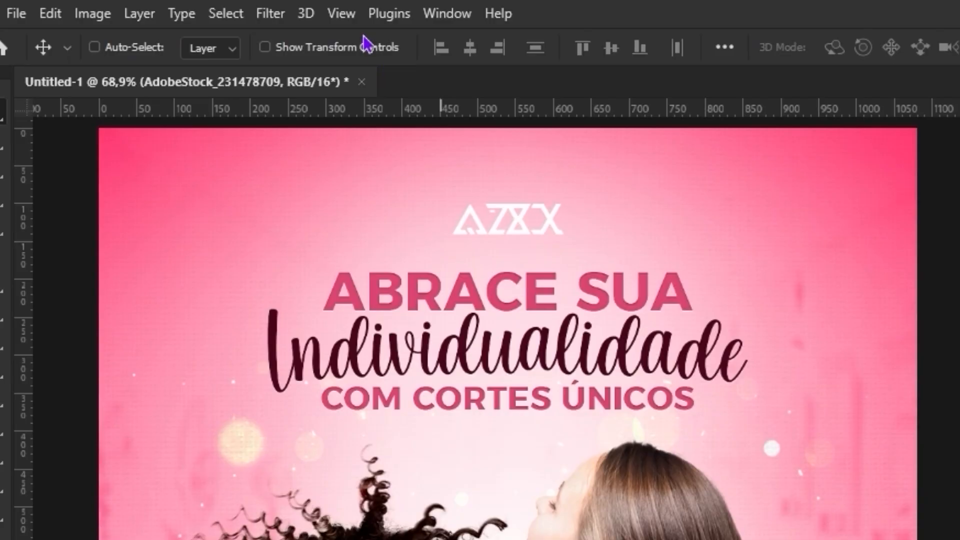
click(270, 14)
click(325, 181)
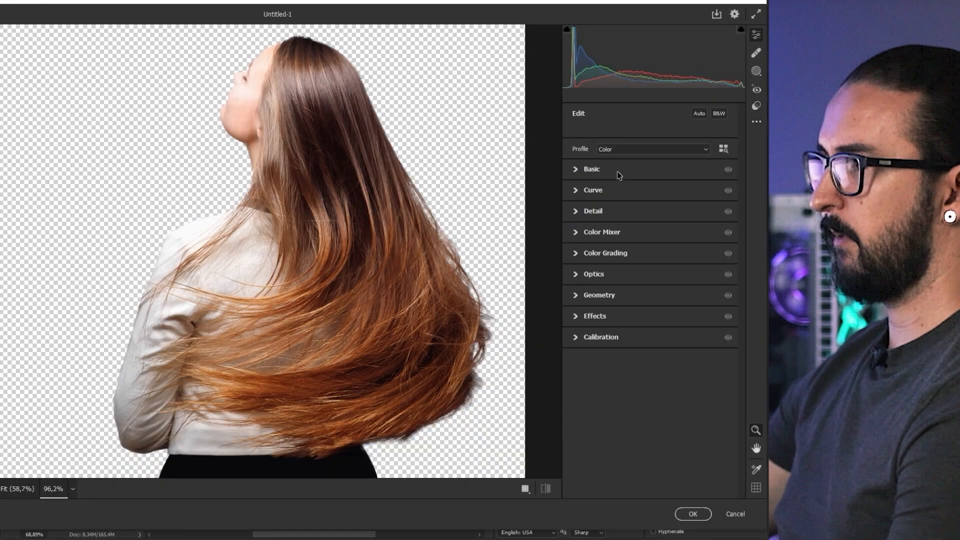
click(617, 171)
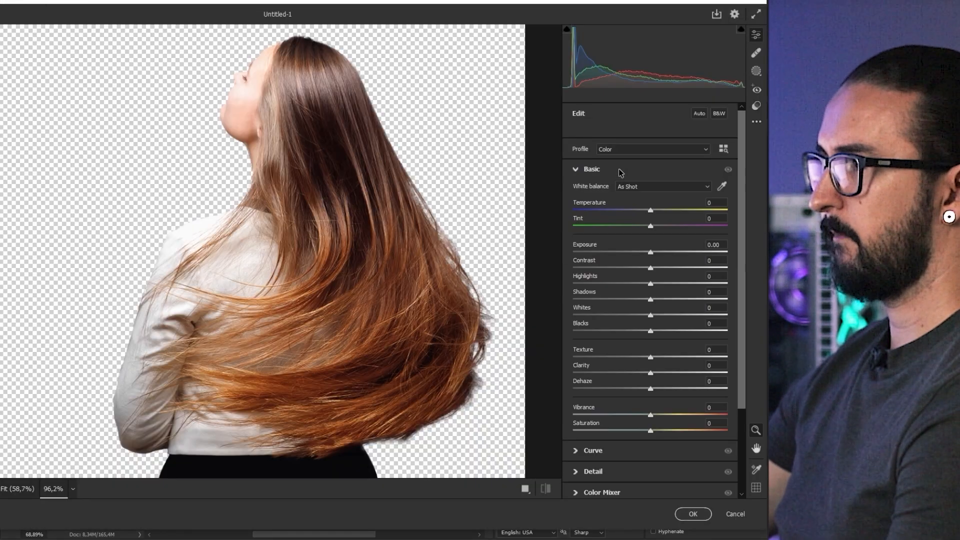
drag(650, 210, 660, 226)
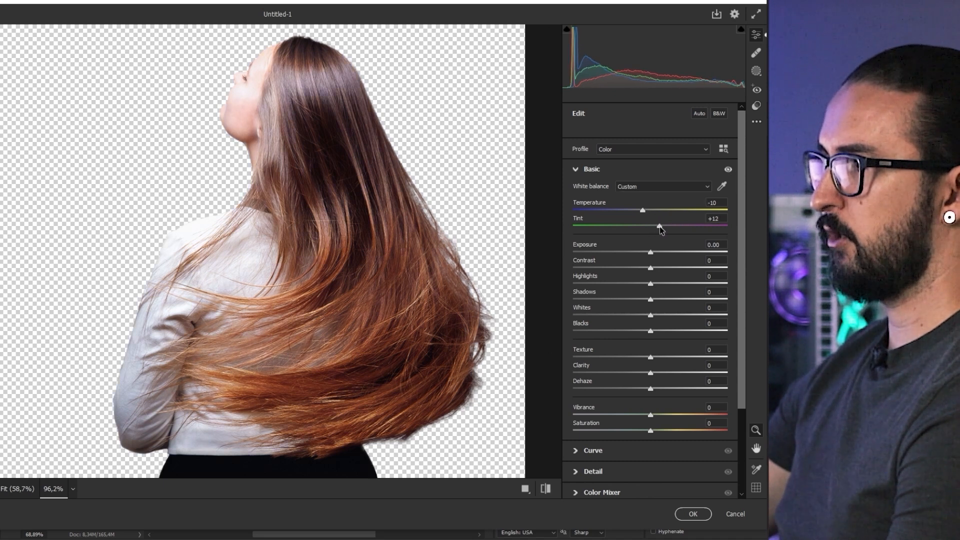
drag(650, 373, 664, 373)
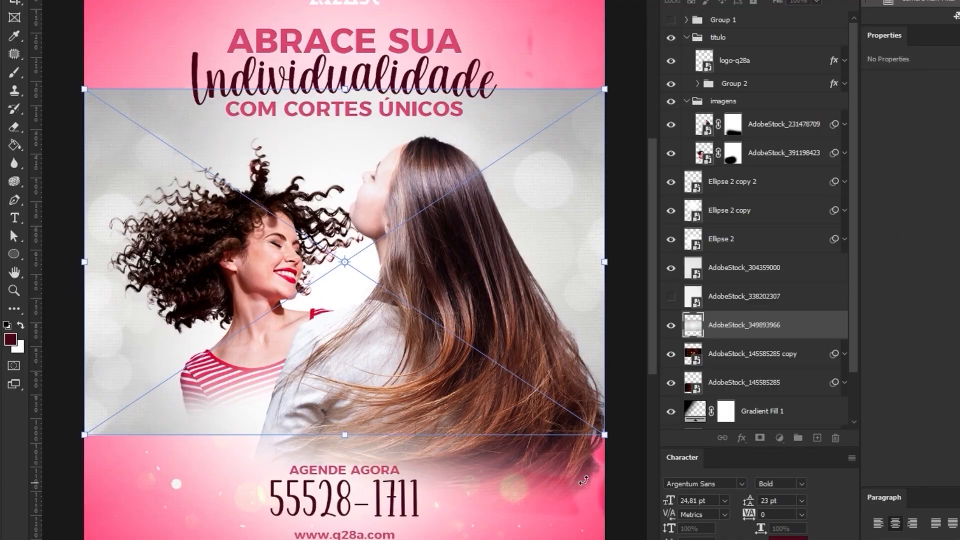
Rotate the placed AdobeStock_349893966 image to -90° and scale it to cover the canvas, 1080 px wide at X 0 px
drag(584, 480, 268, 67)
drag(432, 457, 605, 539)
key(Return)
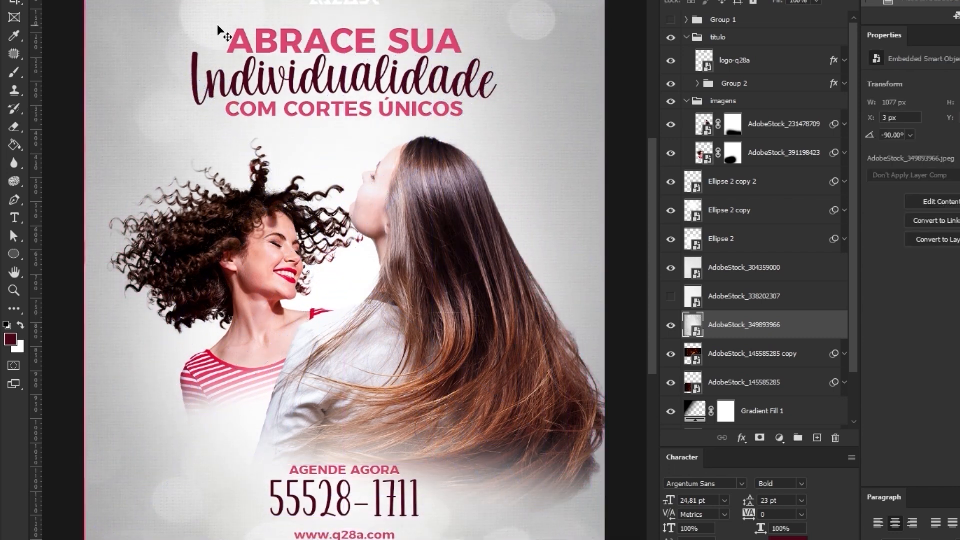
key(ctrl+t)
drag(85, 262, 84, 262)
key(Return)
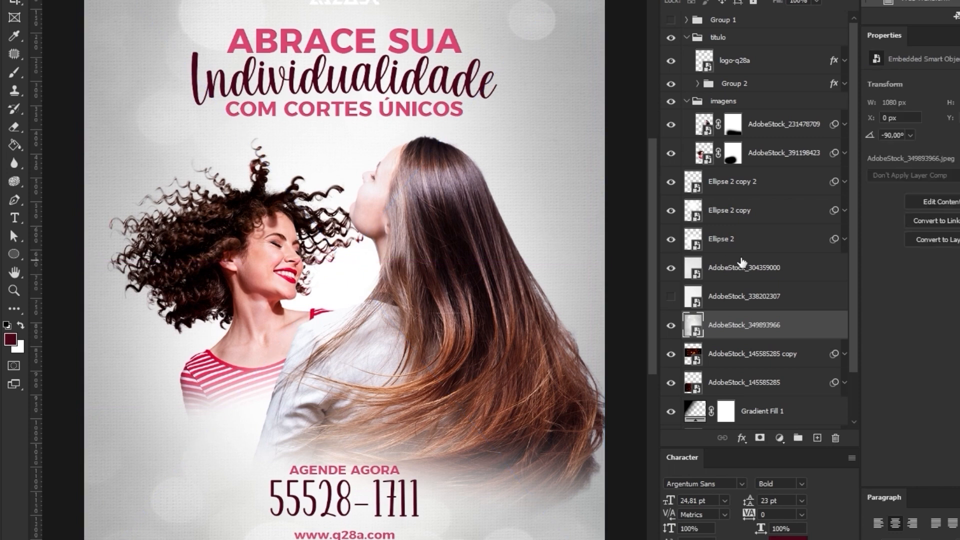
Blend the AdobeStock_349893966 layer in Overlay mode and apply Levels with the input black level at 137
click(719, 52)
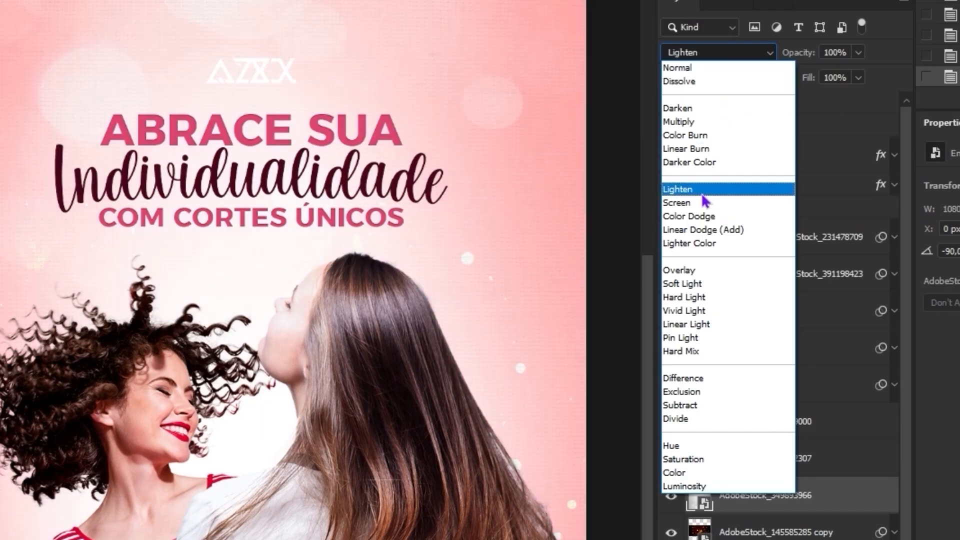
click(695, 271)
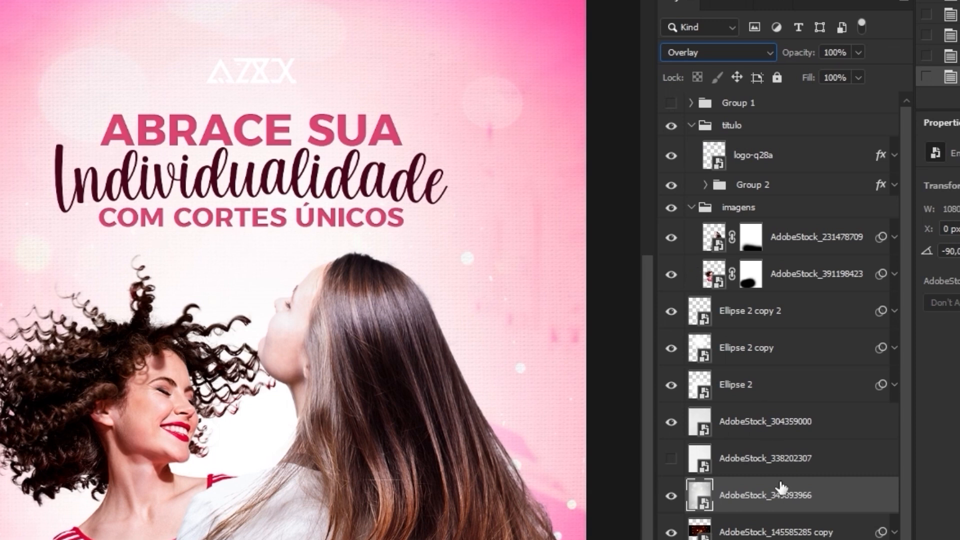
key(ctrl+l)
drag(499, 286, 618, 298)
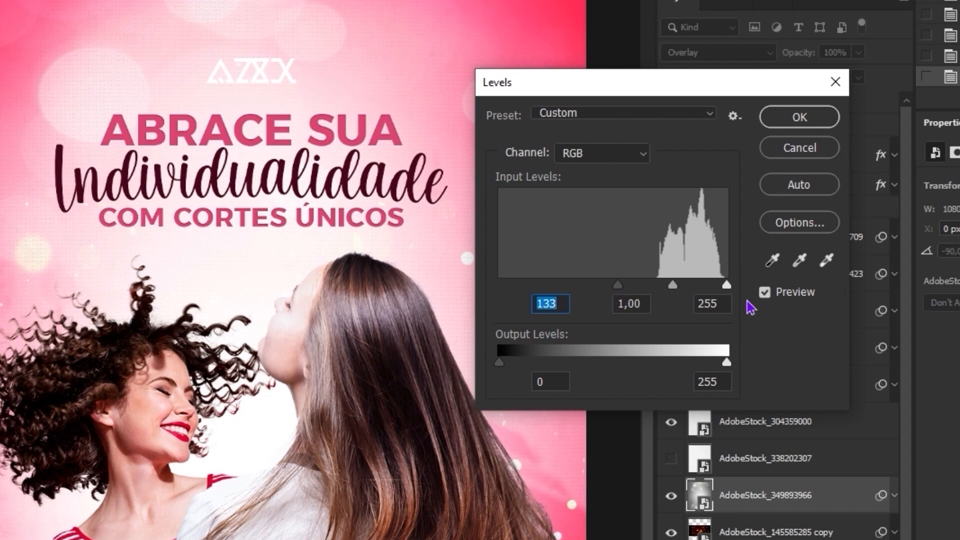
mouse_move(728, 288)
mouse_down()
mouse_move(717, 292)
mouse_move(729, 291)
mouse_up()
drag(619, 288, 622, 289)
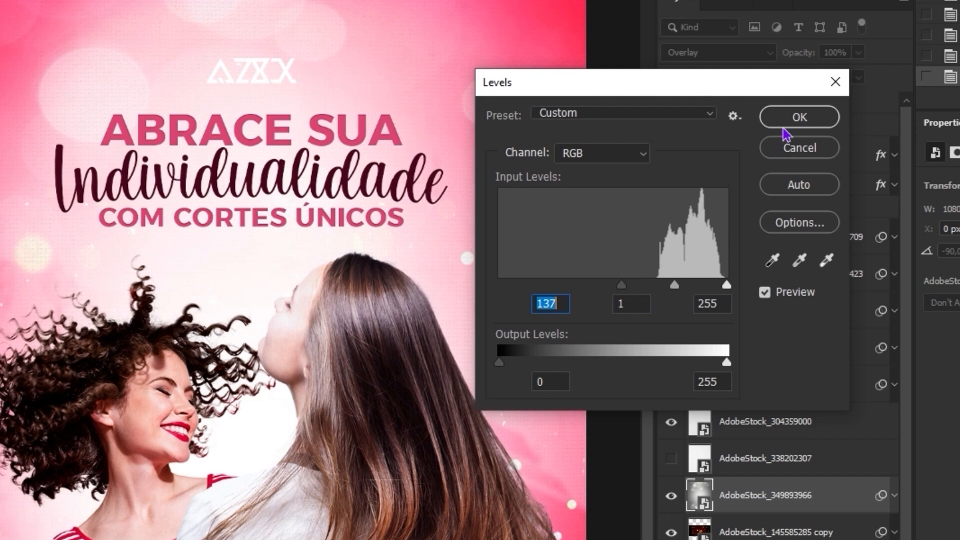
click(799, 118)
scroll(444, 295, down, 2)
scroll(444, 297, down, 1)
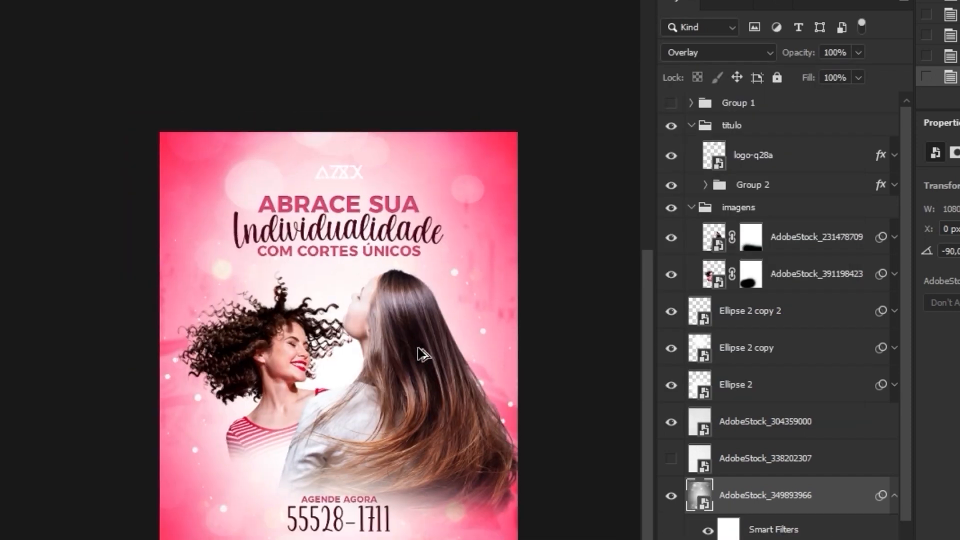
Enlarge and reposition the AdobeStock_349893966 image beyond the canvas edges, with its layer directly above Gradient Fill 1
scroll(424, 355, up, 1)
key(ctrl+t)
drag(450, 505, 450, 537)
drag(647, 538, 691, 539)
key(Return)
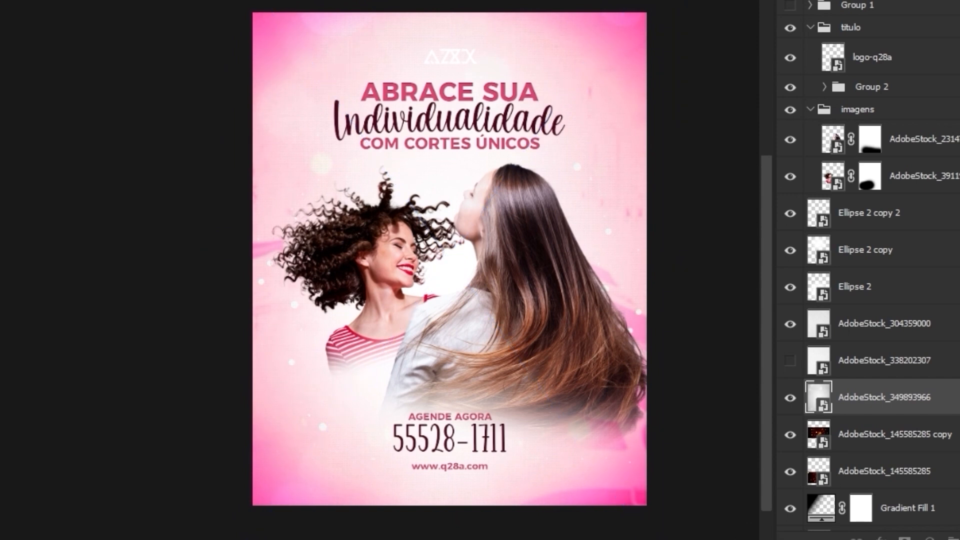
drag(380, 211, 565, 196)
key(ctrl+t)
drag(691, 0, 726, 0)
key(Return)
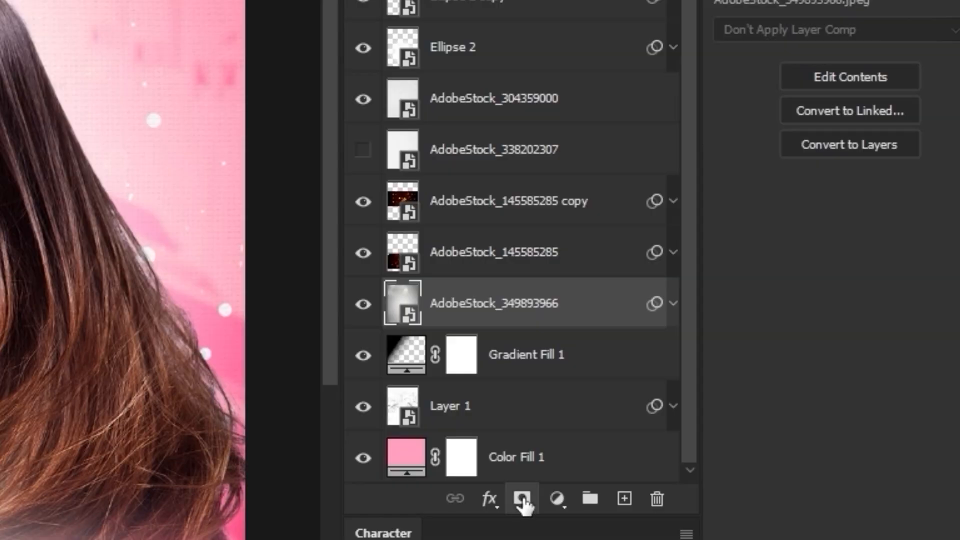
Add a layer mask to AdobeStock_349893966 and paint its centre black behind the models with a very large soft brush
click(544, 417)
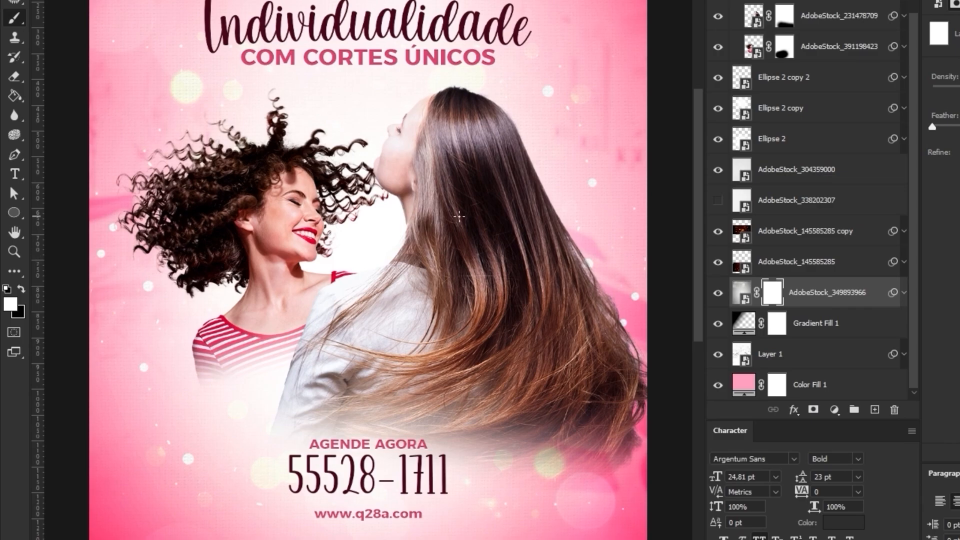
right_click(459, 217)
key(Tab)
key(Return)
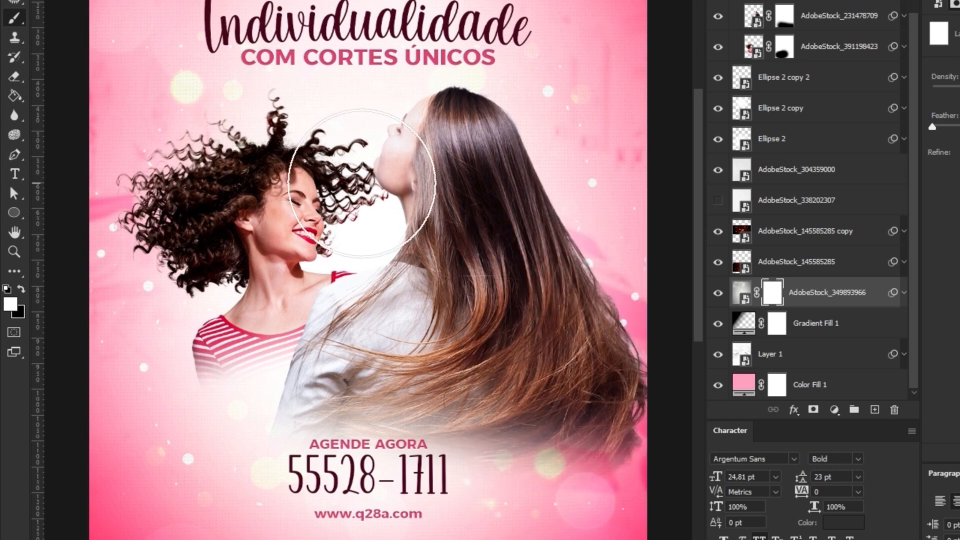
key(bracketright)
key(bracketright)
key(bracketright)
key(bracketright)
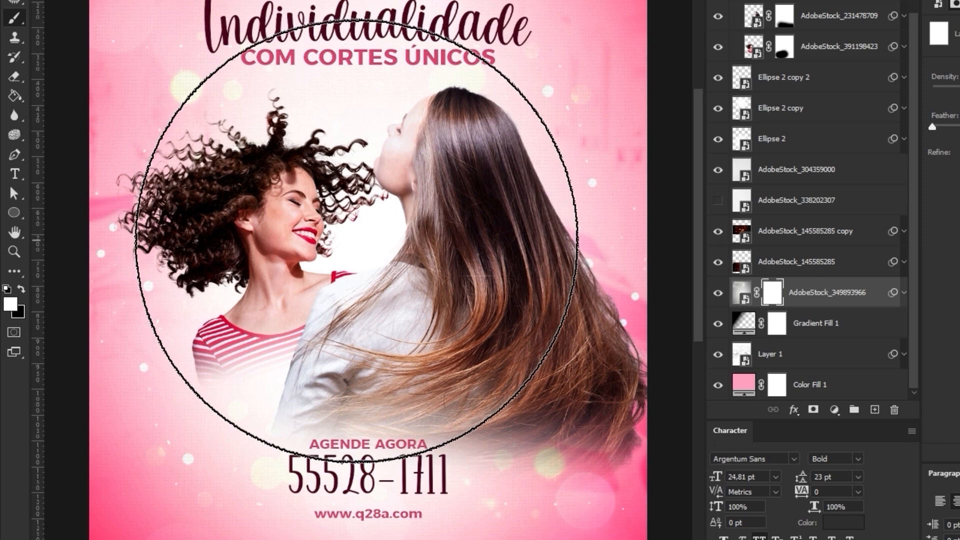
key(x)
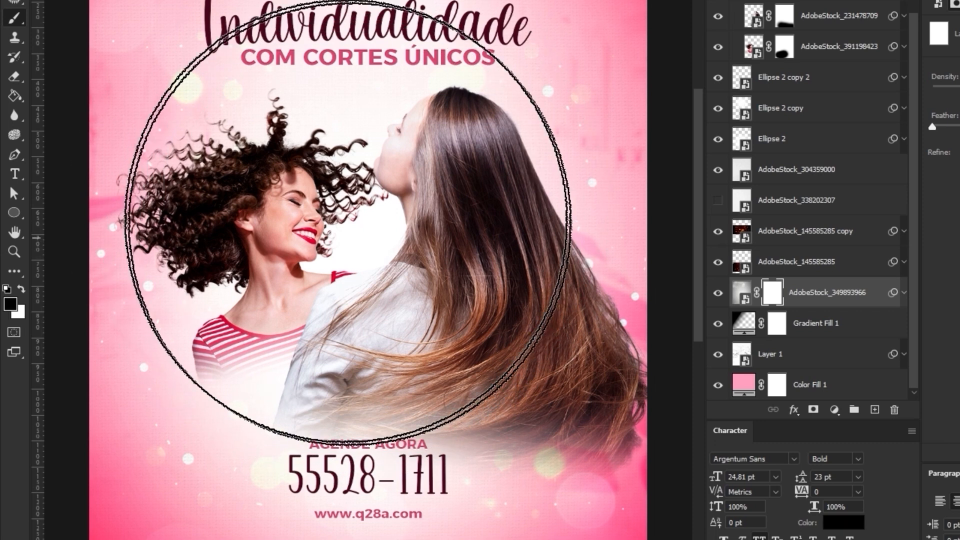
click(369, 226)
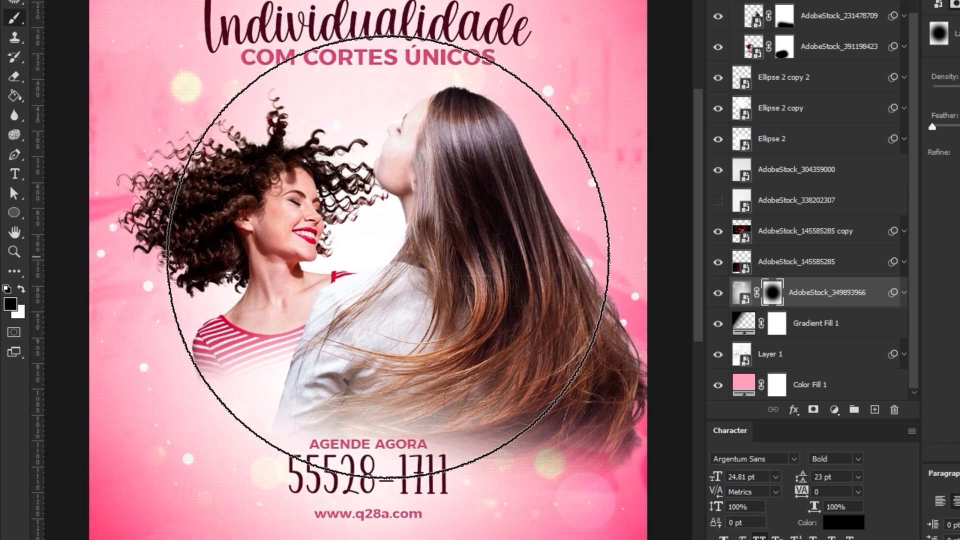
click(382, 267)
click(367, 231)
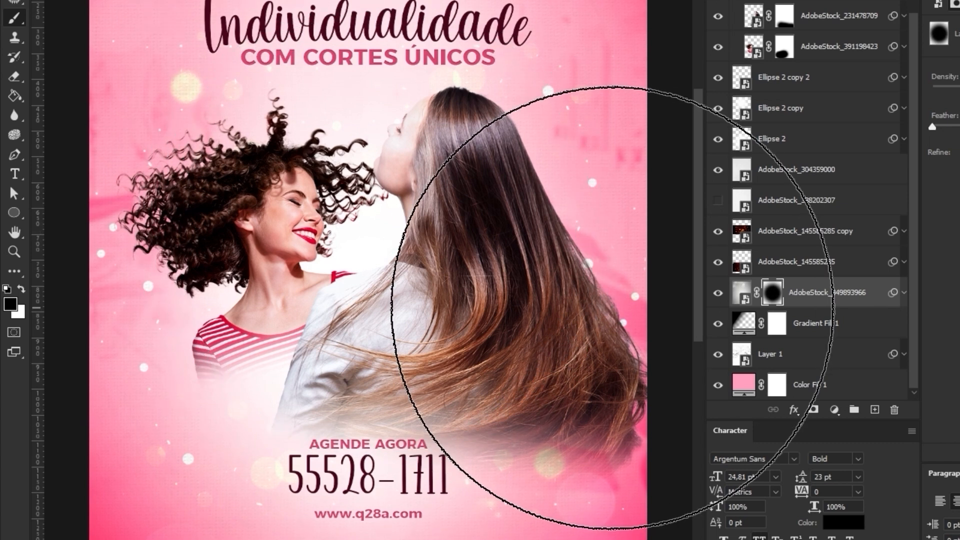
Compare the background with the AdobeStock_349893966 mask off and on, and collapse the imagens group
shift+click(774, 297)
shift+click(774, 297)
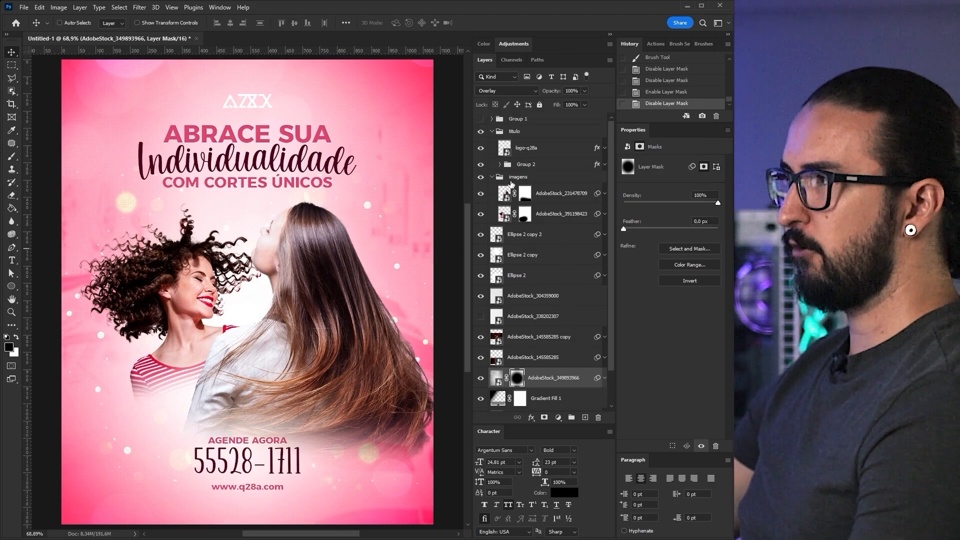
click(492, 177)
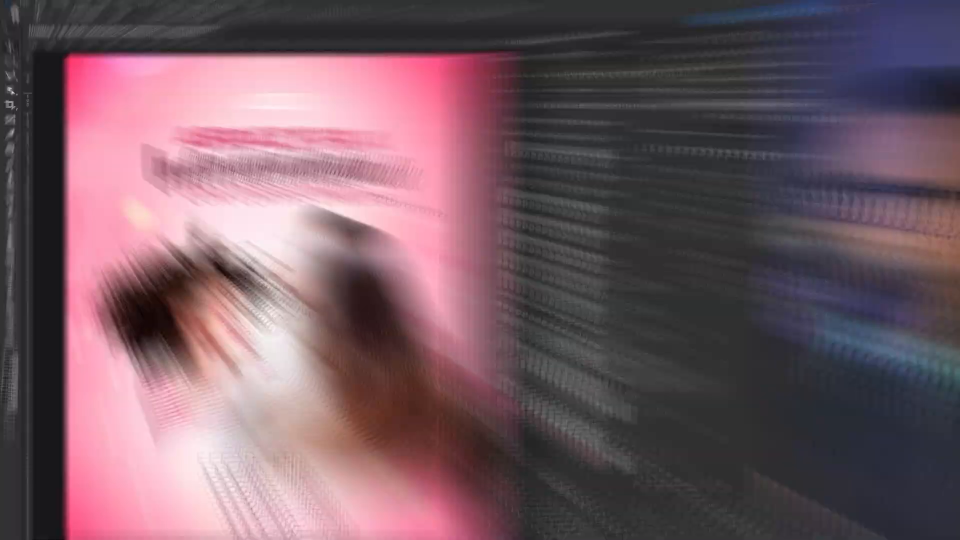
Move the white logo to the lower-right corner of the margin guides
click(520, 149)
drag(468, 126, 645, 539)
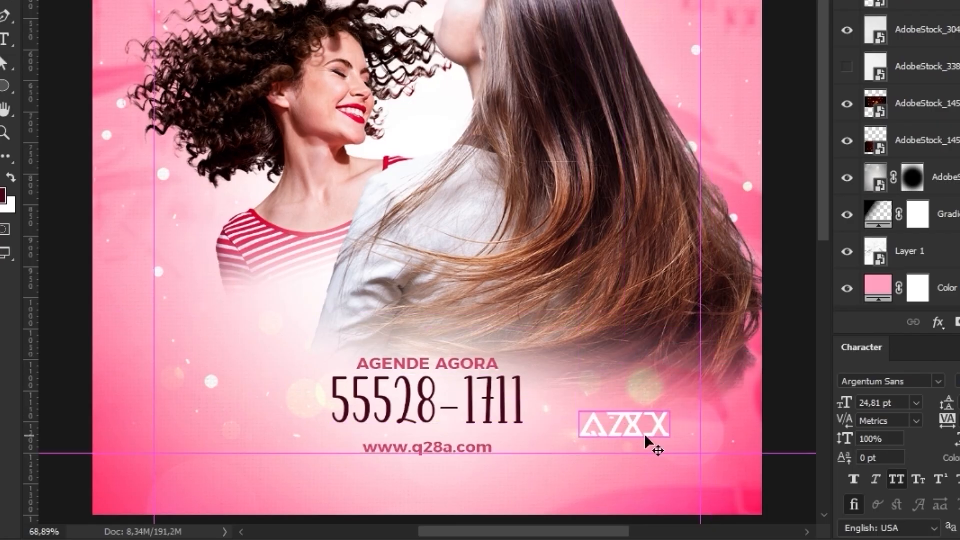
drag(645, 436, 678, 452)
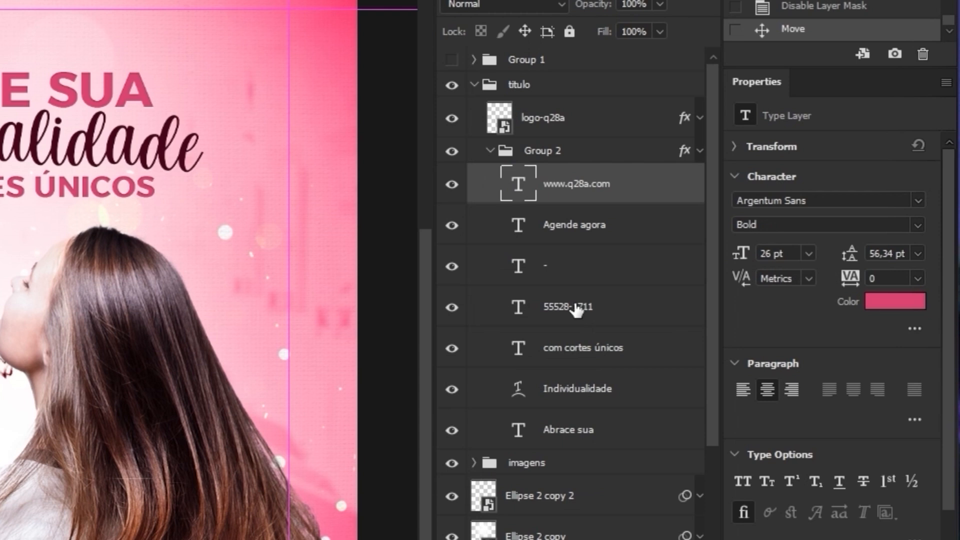
Move the contact texts to the left margin guide and align their left edges
shift+click(586, 316)
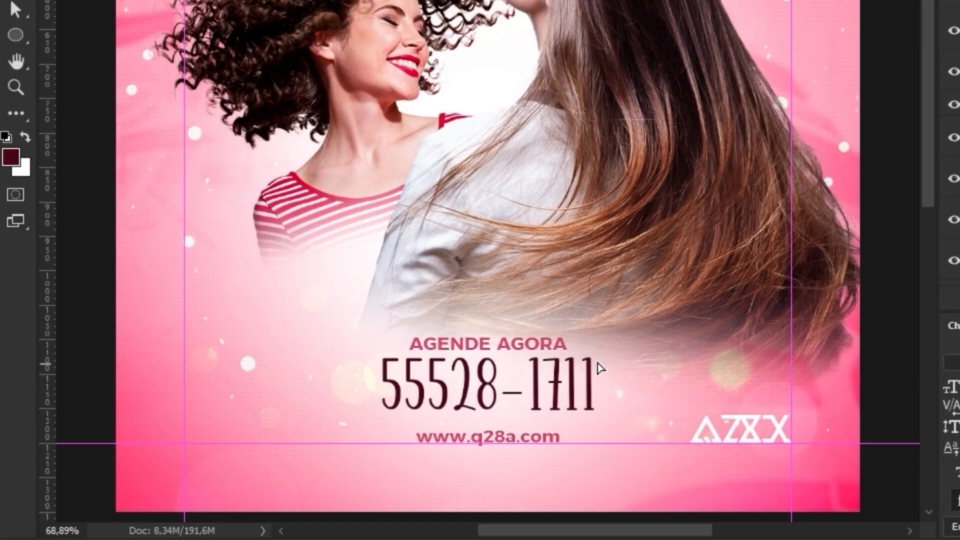
drag(600, 368, 415, 361)
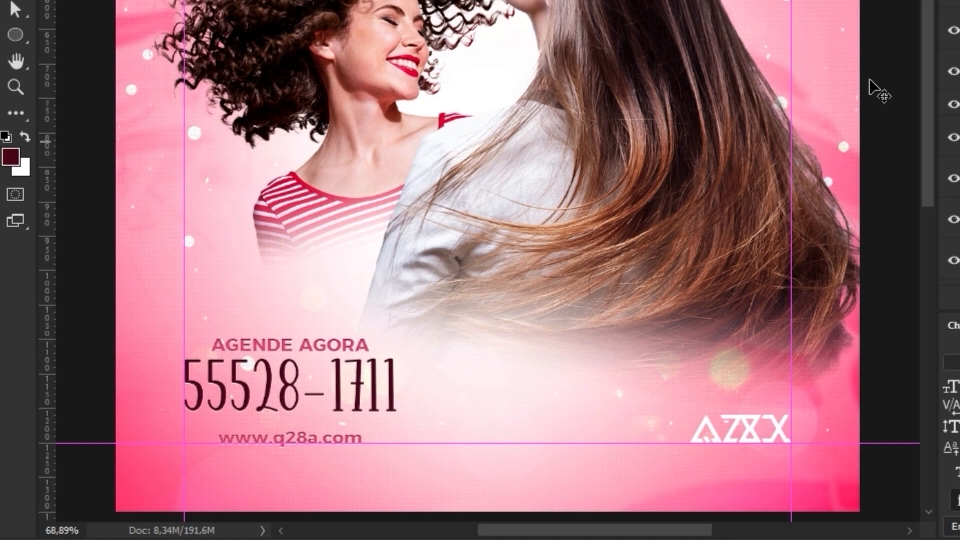
drag(439, 301, 413, 317)
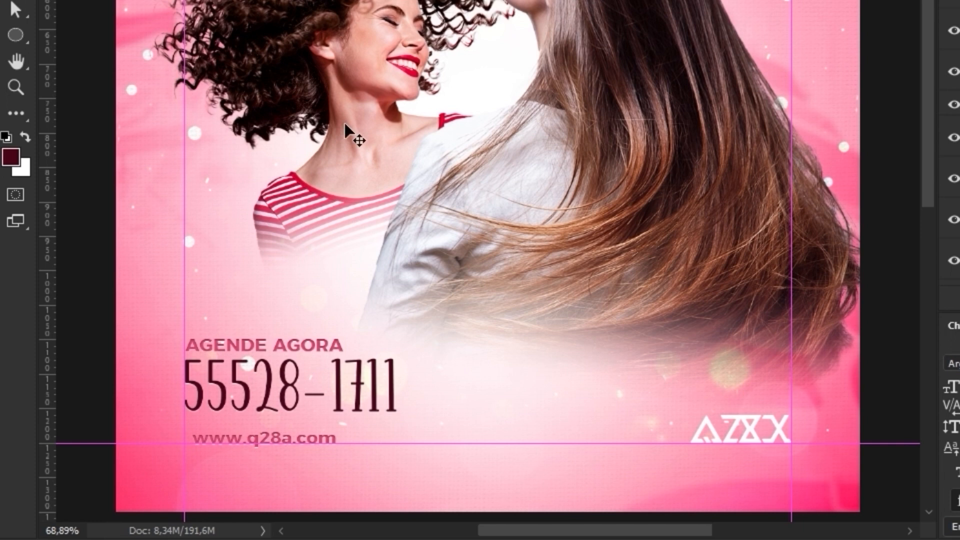
Raise the three-line headline to the upper margin guide and hide the guides
drag(353, 240, 353, 240)
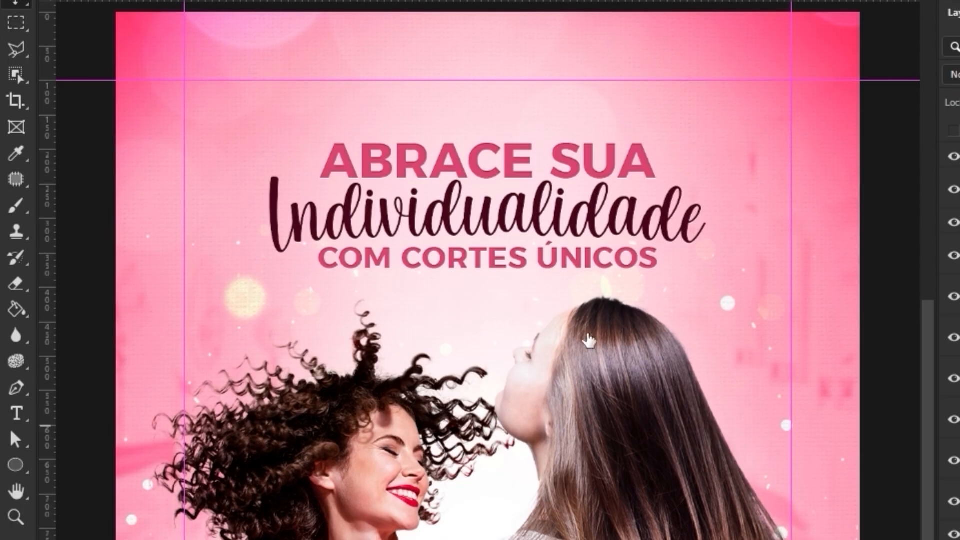
drag(584, 308, 594, 273)
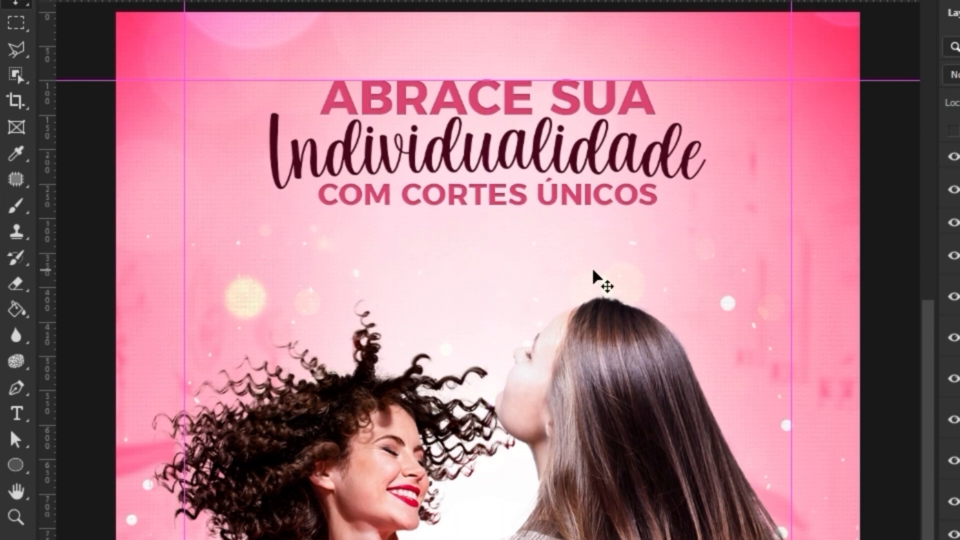
key(ctrl+semicolon)
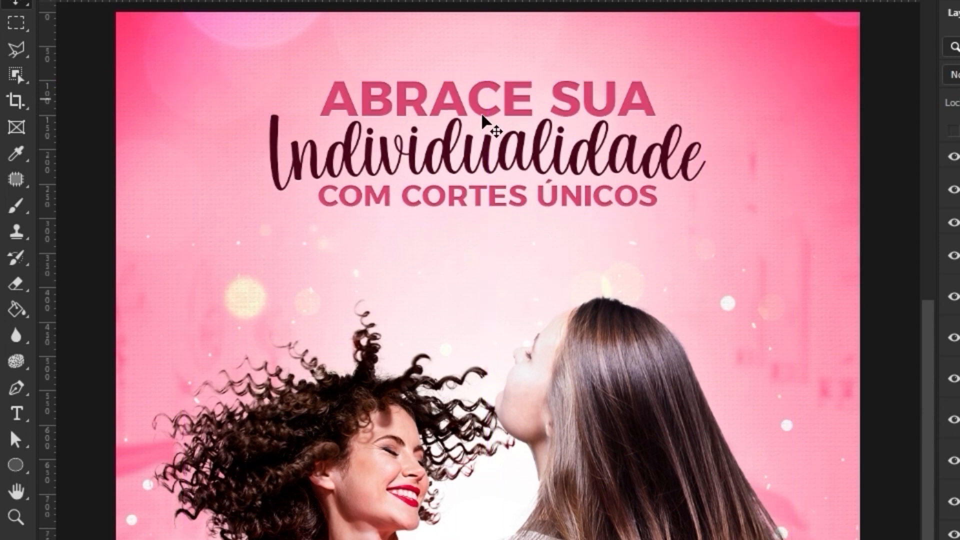
Move the imagens group with both models up towards the headline
scroll(727, 420, down, 8)
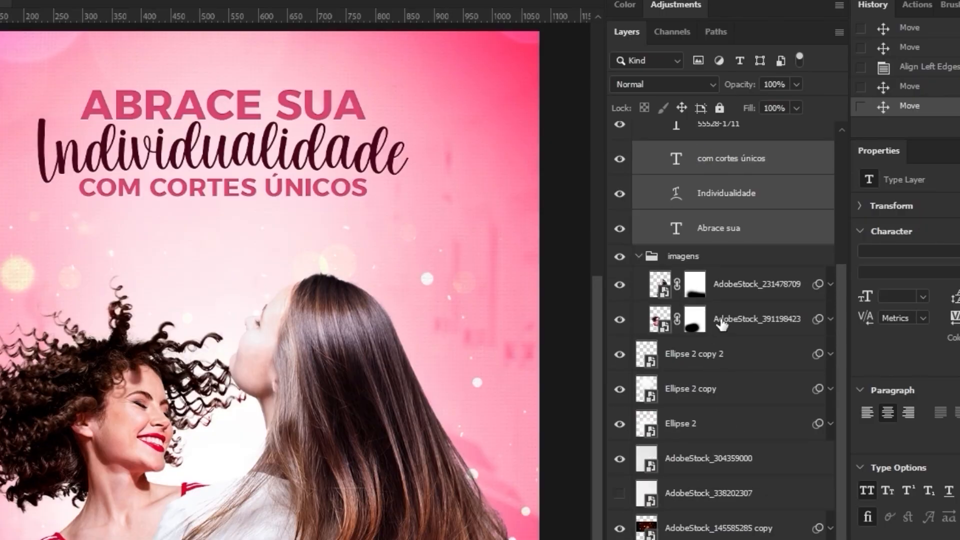
click(721, 320)
shift+click(721, 288)
click(684, 261)
drag(339, 506, 339, 470)
scroll(340, 473, down, 1)
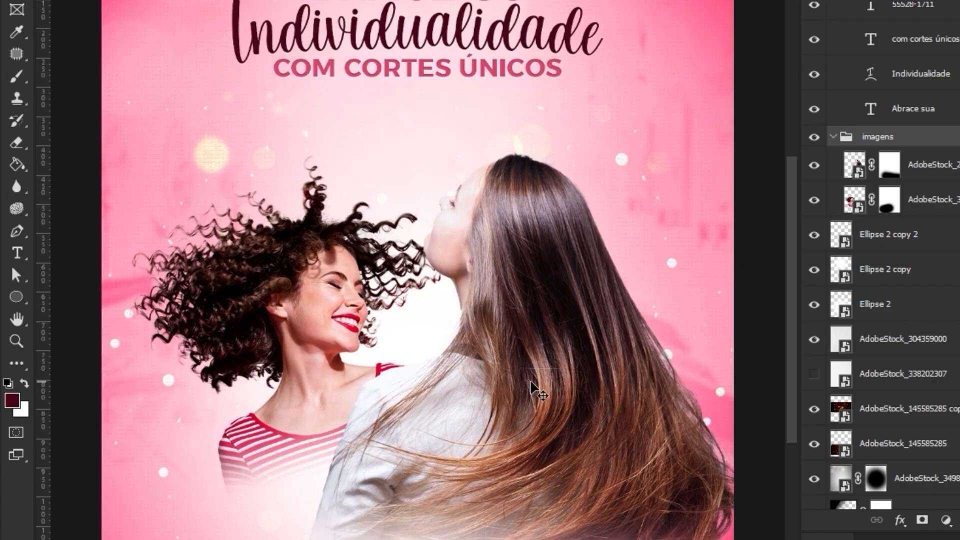
scroll(537, 359, down, 1)
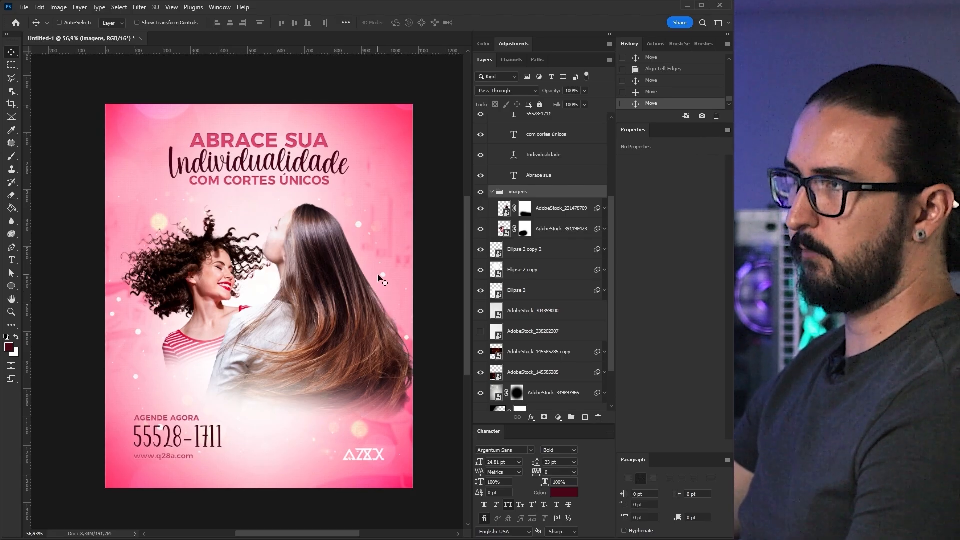
scroll(378, 278, up, 1)
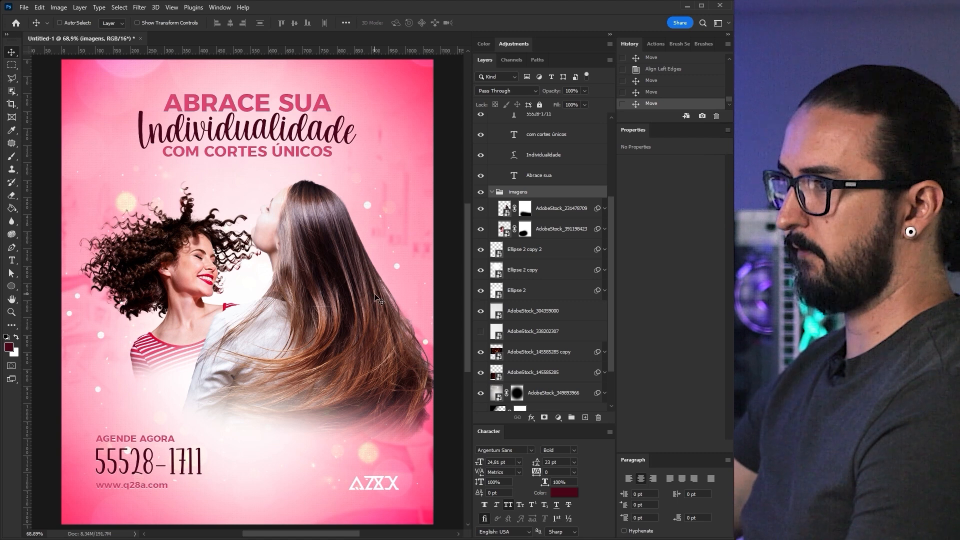
Undo the moves of the models, headline, contact texts and logo
key(ctrl+z)
key(ctrl+z)
key(ctrl+z)
key(ctrl+z)
key(ctrl+z)
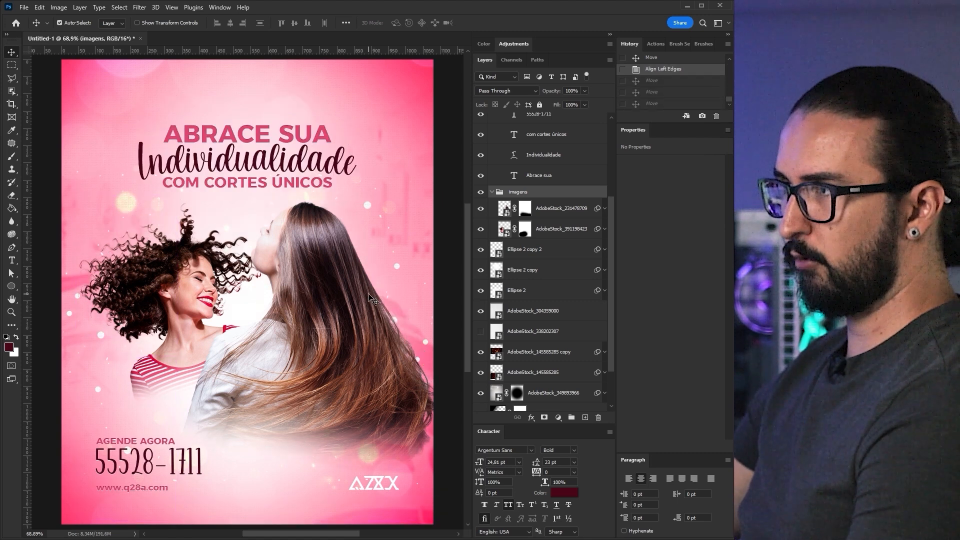
key(ctrl+z)
key(ctrl+z)
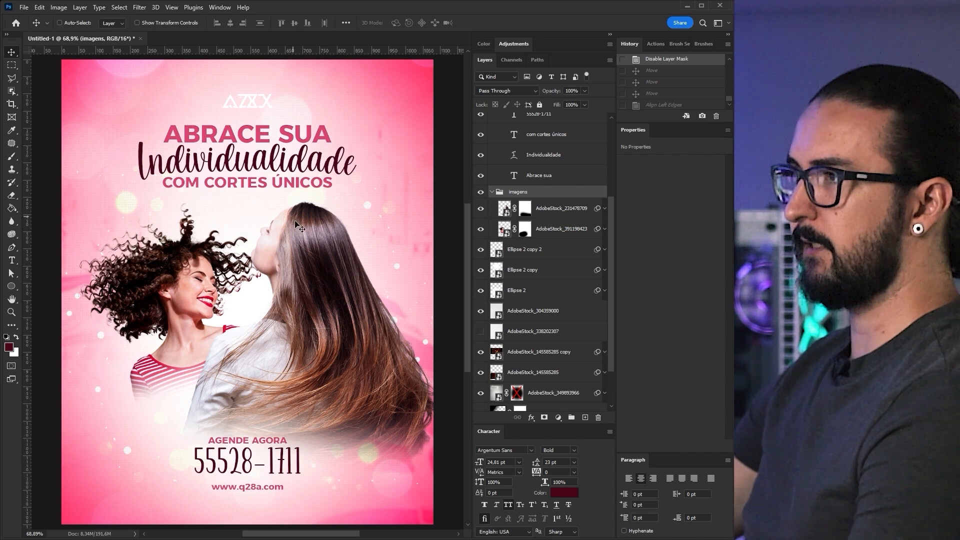
Nudge the imagens group slightly upwards
key(shift+Up)
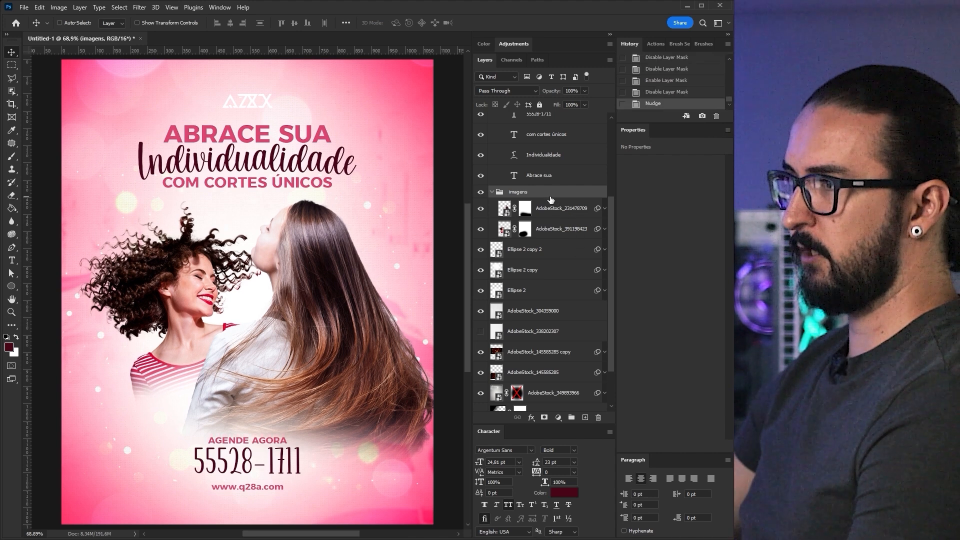
key(Up)
key(Up)
key(Up)
key(Up)
key(Up)
key(Up)
key(Up)
key(Up)
key(Up)
key(Up)
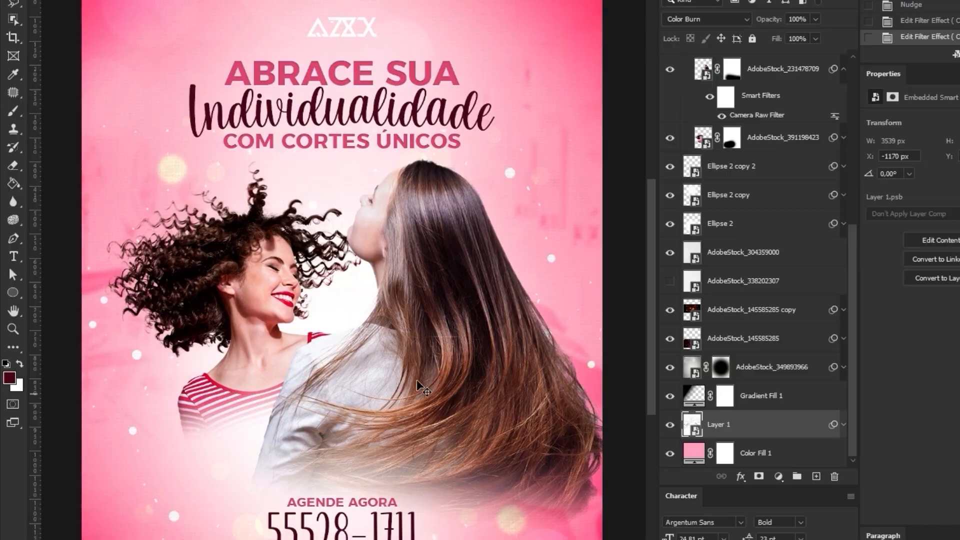
Enlarge the salon photo on Layer 1 further beyond the canvas edges and reposition it behind the models
scroll(534, 314, down, 6)
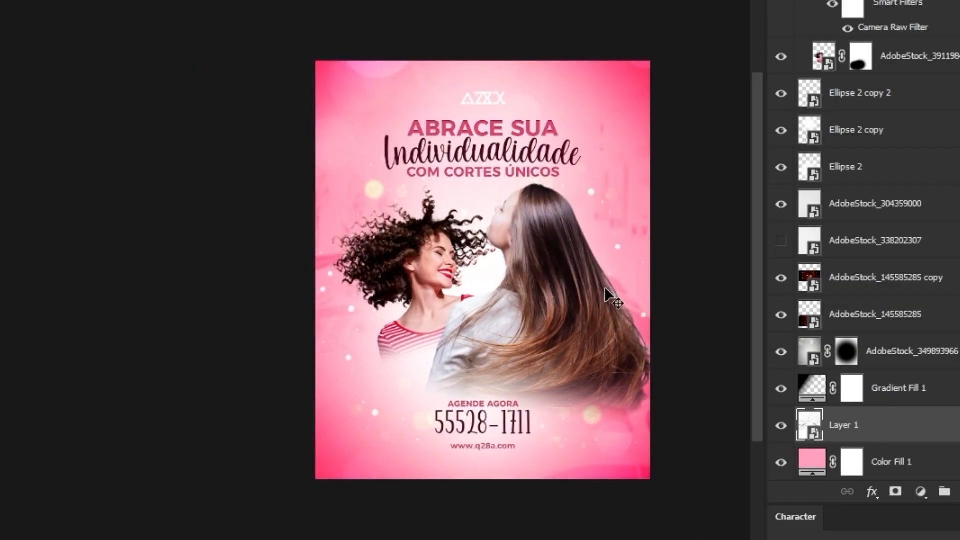
key(ctrl+t)
scroll(499, 183, down, 5)
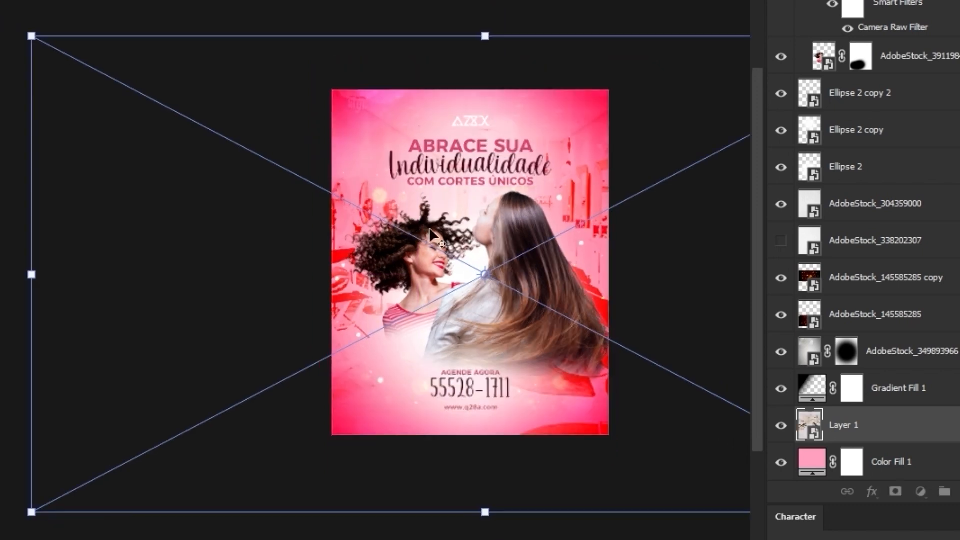
drag(702, 86, 738, 36)
mouse_move(416, 251)
mouse_down()
mouse_move(416, 216)
mouse_move(417, 237)
mouse_up()
key(Return)
scroll(317, 246, up, 5)
drag(516, 236, 518, 291)
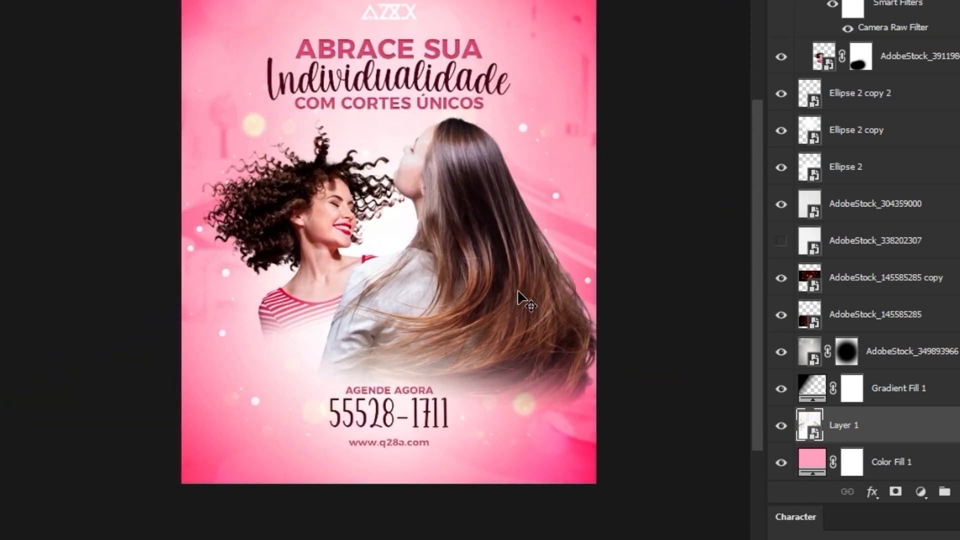
Place AdobeStock_439265048 rotated -90° above Gradient Fill 1 and blend it in Screen mode
key(ctrl+plus)
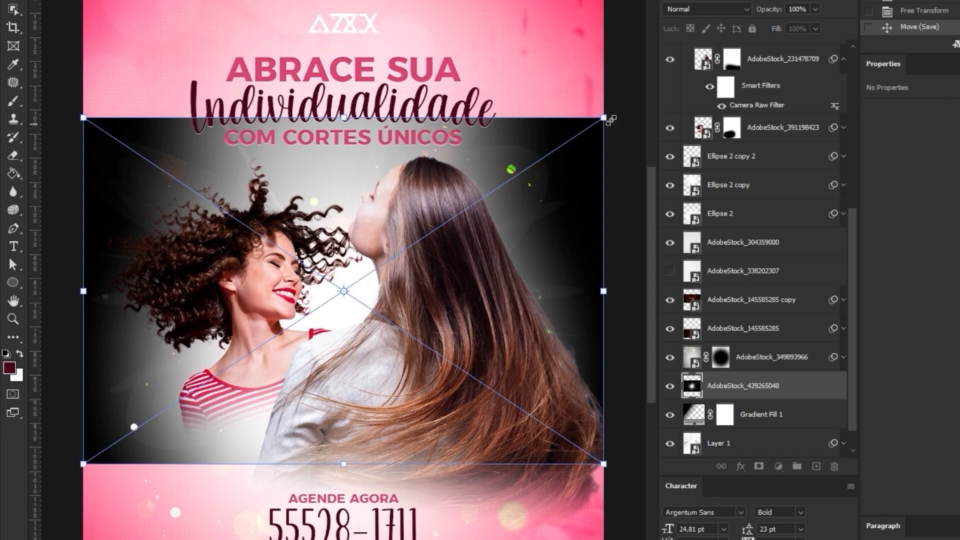
drag(603, 110, 541, 11)
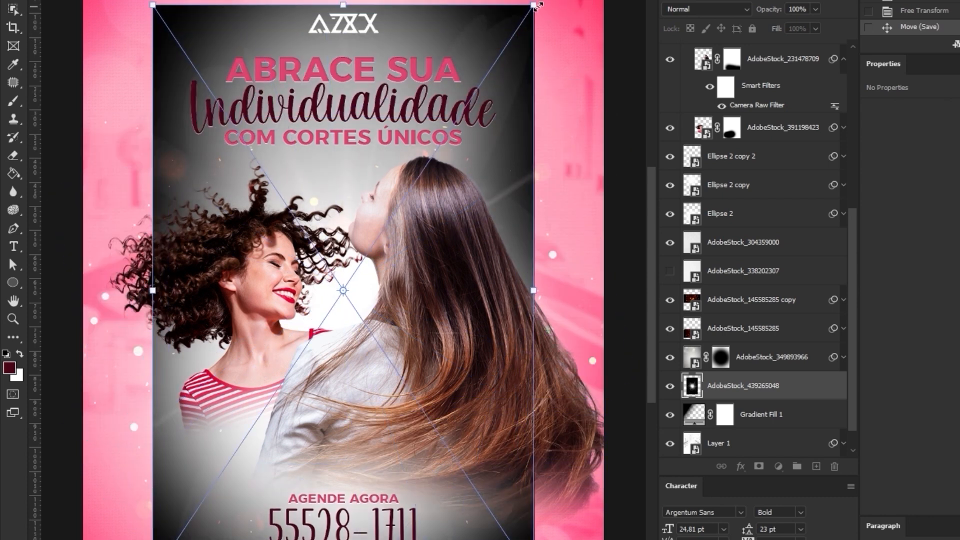
key(Return)
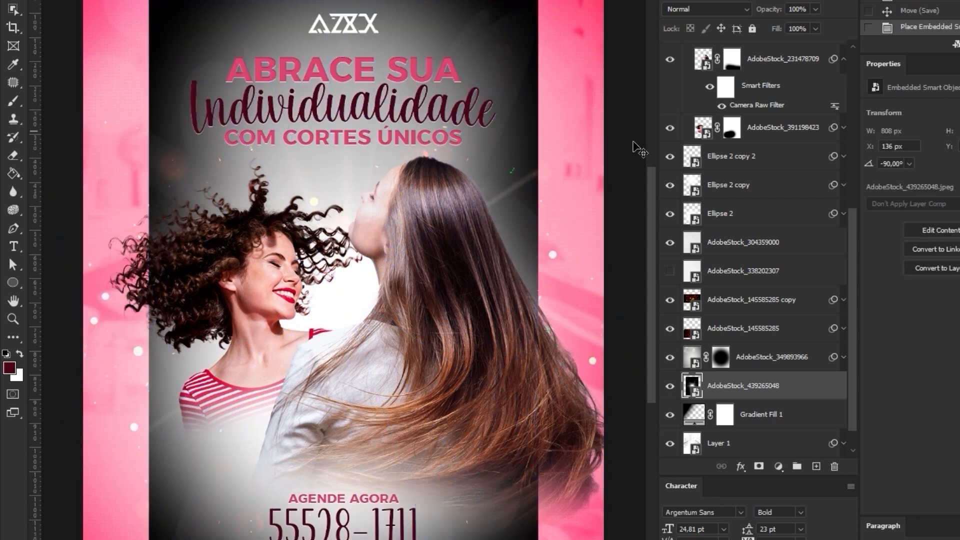
click(727, 13)
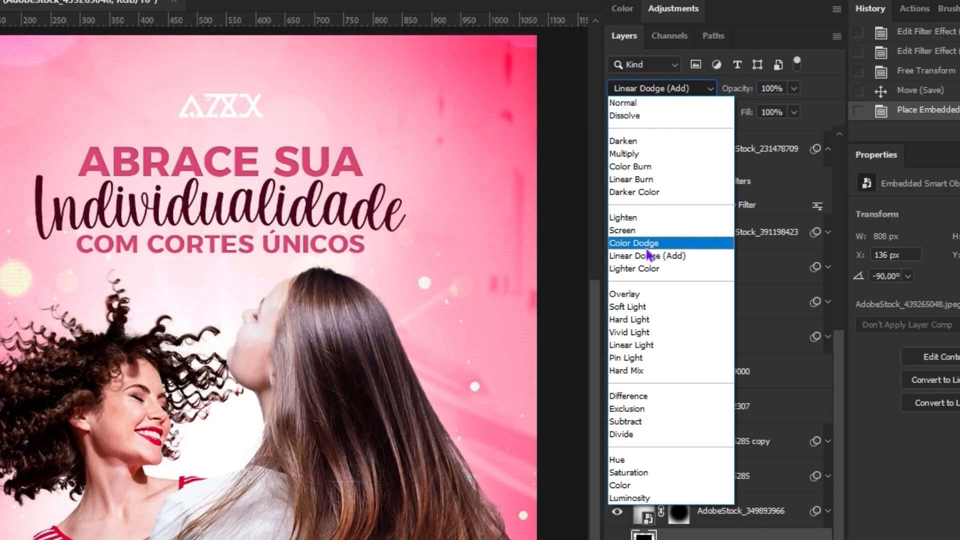
click(625, 231)
Enlarge the AdobeStock_439265048 light rays beyond the canvas edges and shift them upwards
scroll(410, 225, down, 3)
key(ctrl+t)
drag(479, 106, 531, 25)
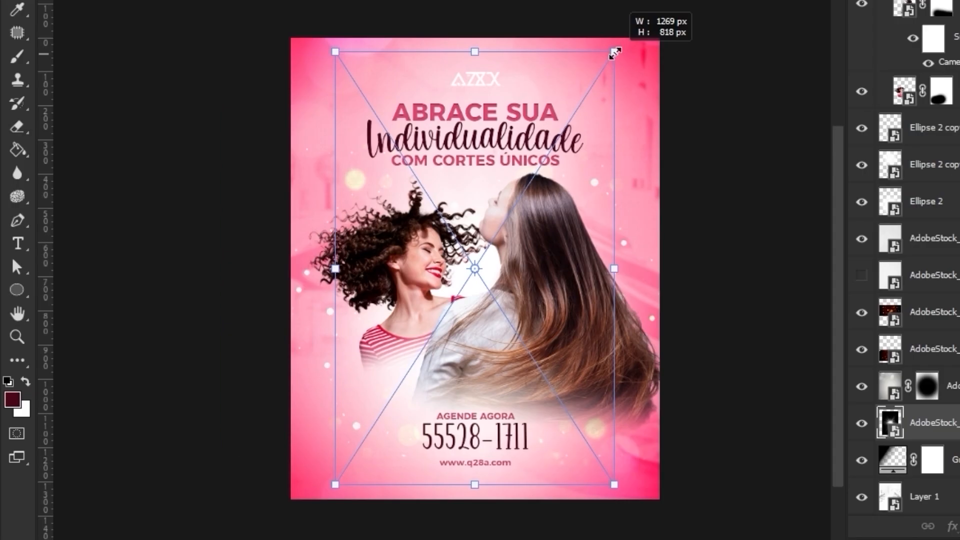
key(Return)
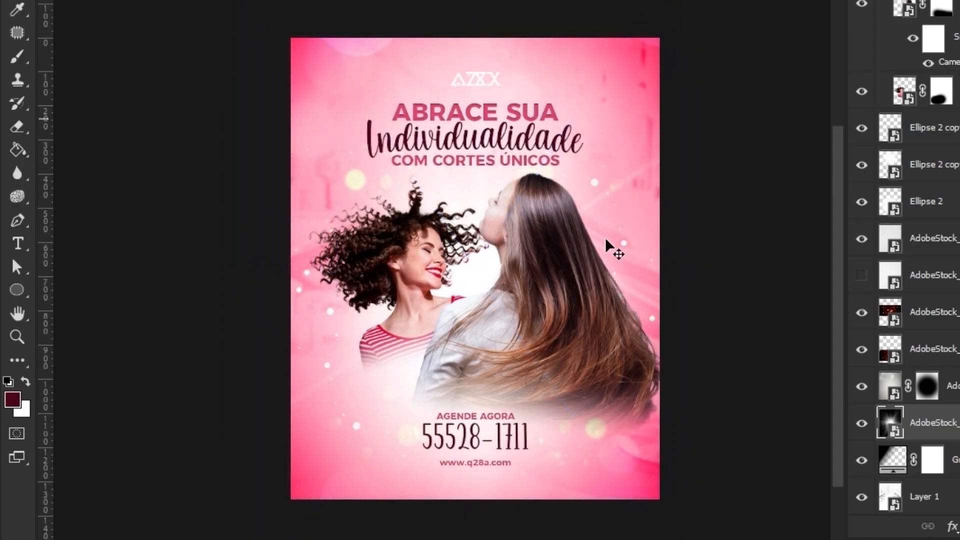
drag(554, 299, 580, 210)
Move AdobeStock_439265048 directly above AdobeStock_145585285 copy in the layer order and hide the three Ellipse 2 layers
drag(954, 423, 956, 374)
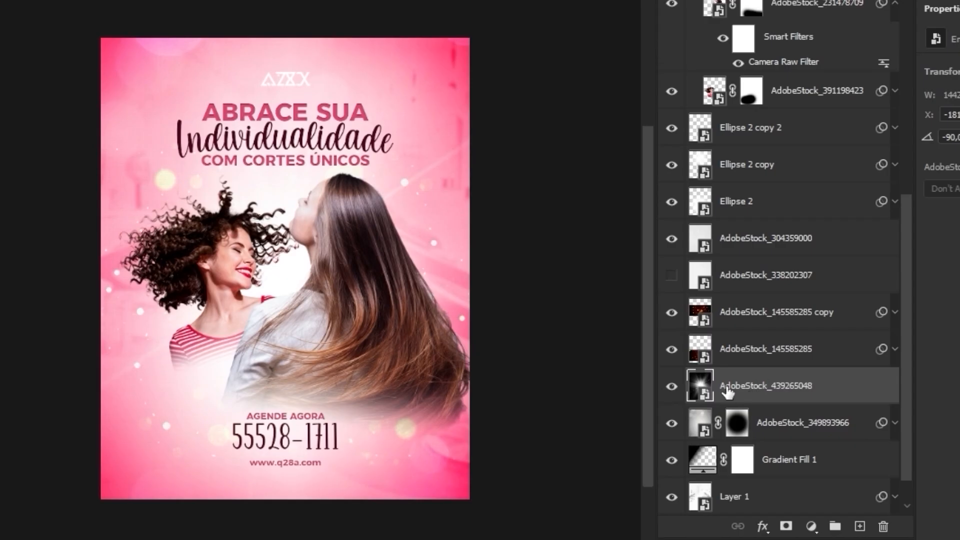
drag(728, 392, 727, 308)
click(672, 202)
click(671, 164)
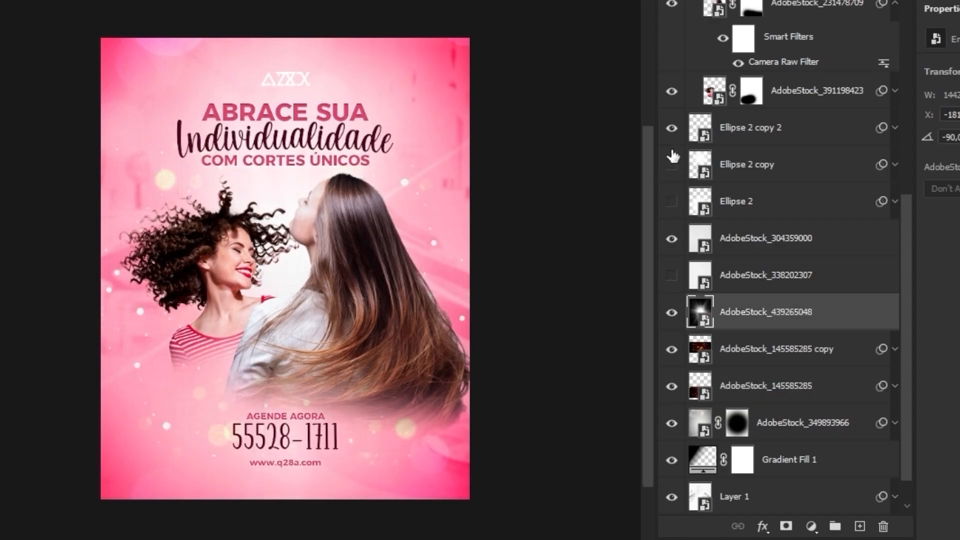
click(671, 128)
Enlarge the AdobeStock_439265048 light rays to about 2298 px wide and reposition them behind the models
scroll(235, 297, up, 2)
mouse_move(361, 313)
mouse_down()
mouse_move(354, 282)
mouse_move(364, 310)
mouse_up()
scroll(359, 307, down, 3)
key(ctrl+t)
drag(457, 475, 527, 539)
key(Return)
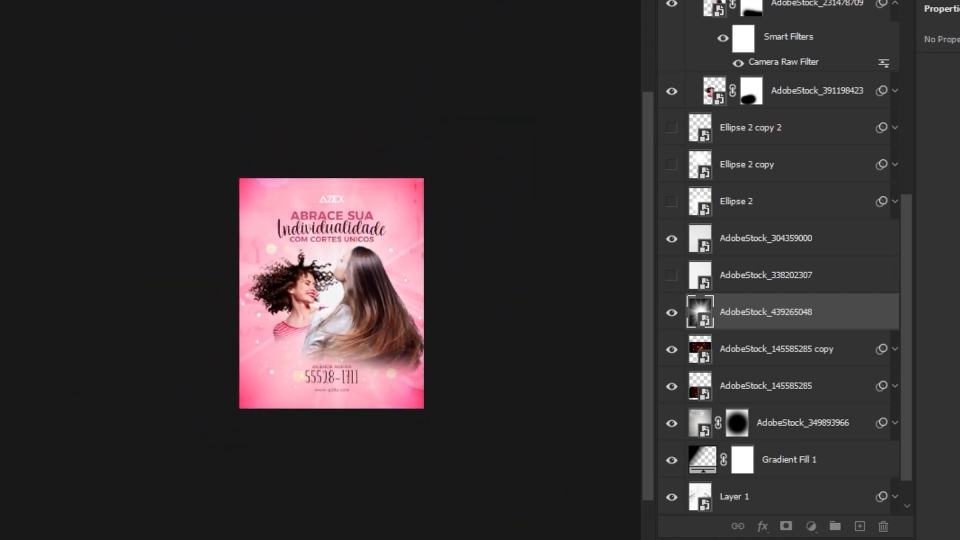
scroll(360, 381, up, 5)
drag(344, 197, 331, 220)
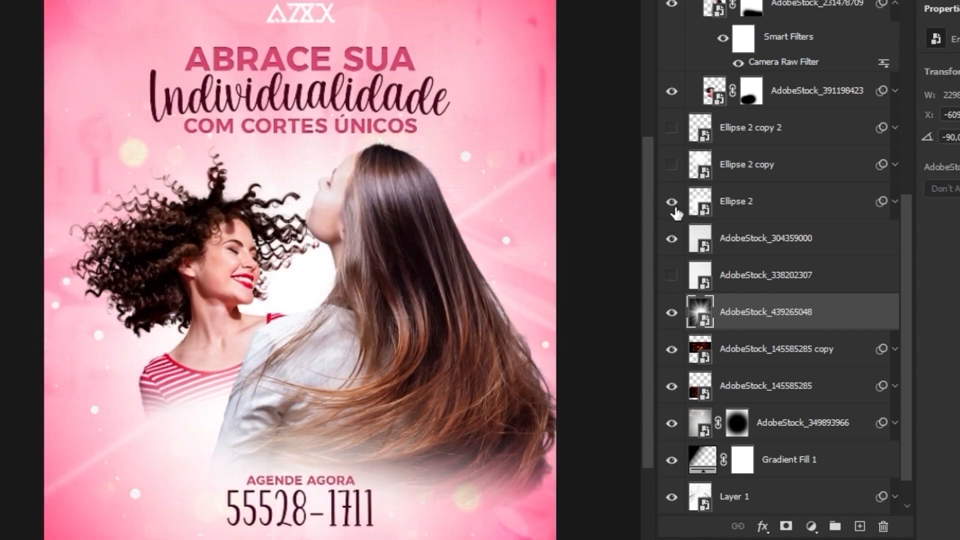
Show the three Ellipse 2 layers again and select Ellipse 2 copy 2
click(673, 166)
click(671, 129)
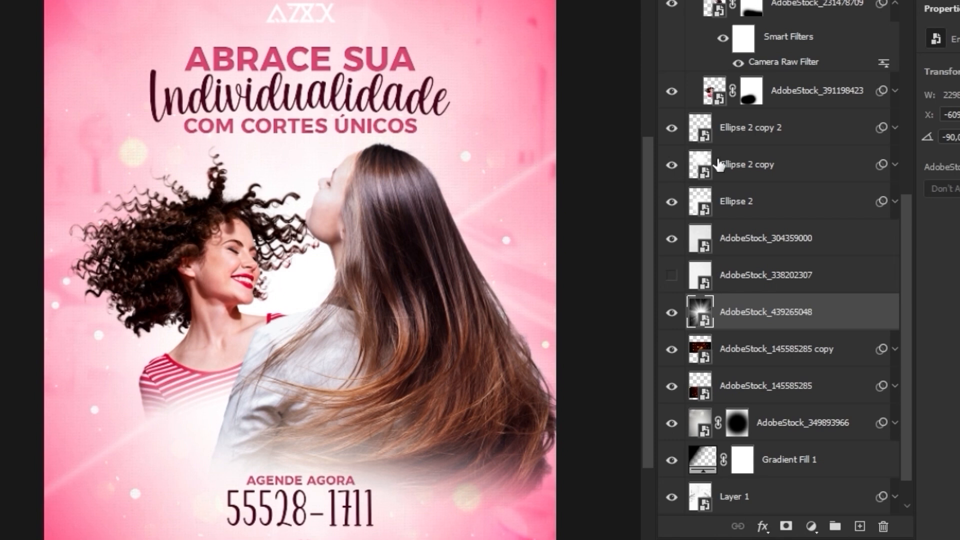
click(736, 131)
key(ctrl+plus)
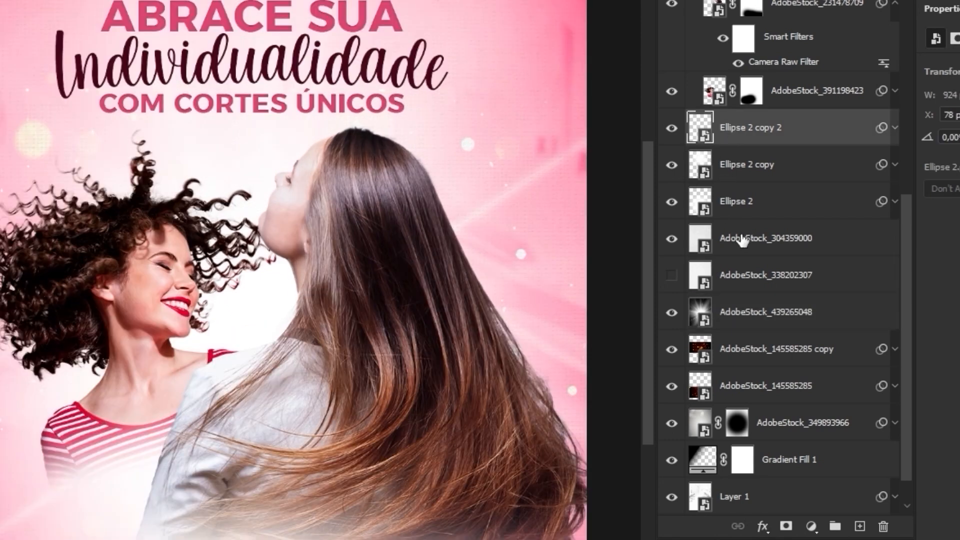
Compare the background with the AdobeStock_439265048 light rays off and on
click(673, 315)
click(673, 315)
click(674, 316)
click(673, 315)
Apply Levels to AdobeStock_439265048 with the input black level at 69
key(ctrl+l)
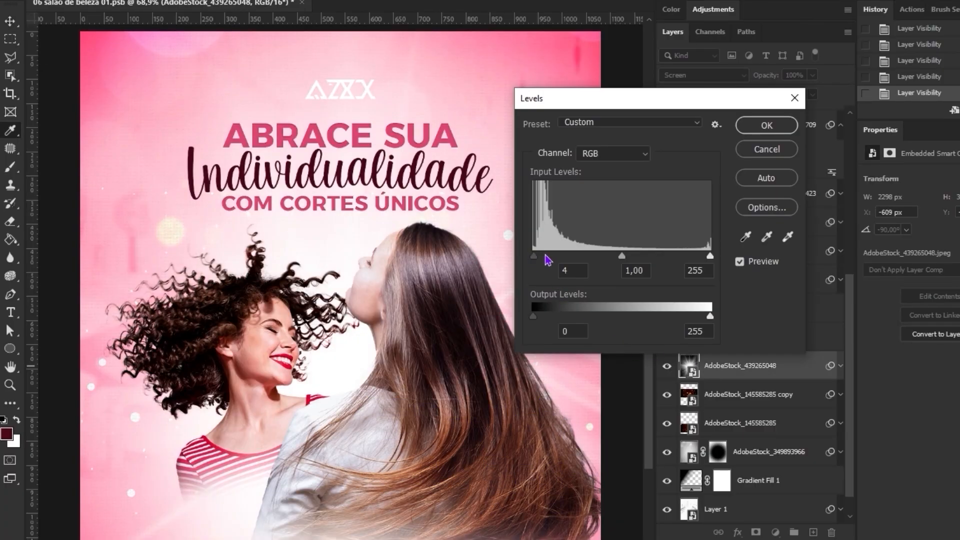
drag(545, 255, 558, 253)
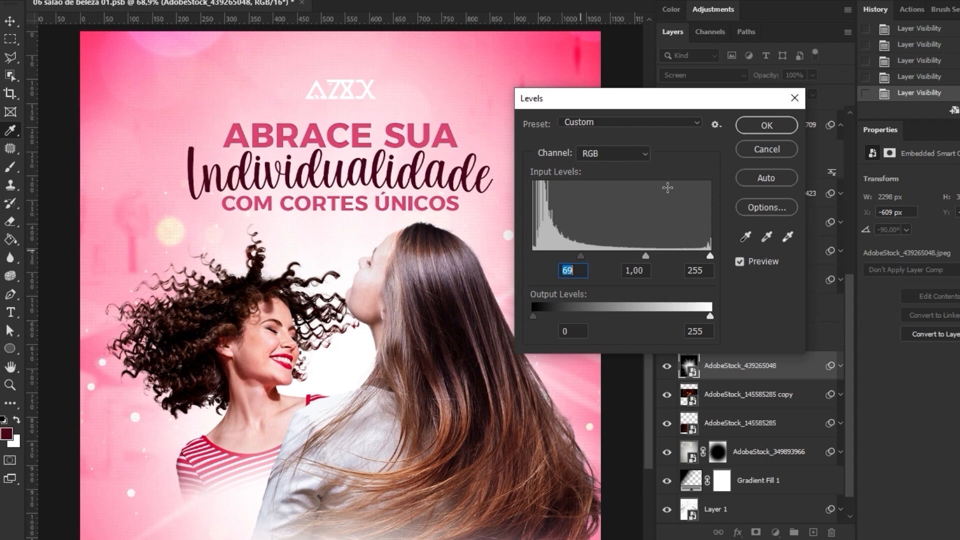
click(767, 127)
Compare the design without and with the Levels-adjusted AdobeStock_439265048 layer
click(831, 370)
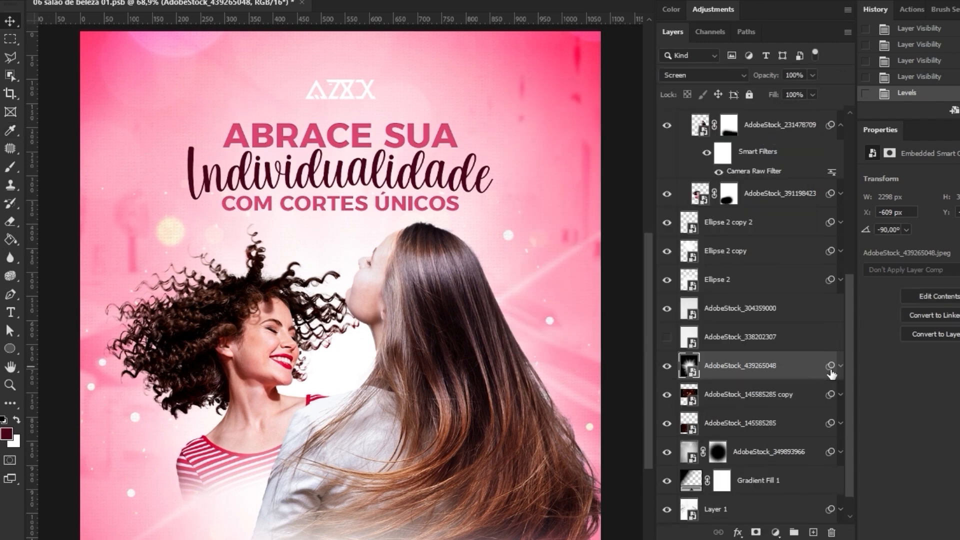
click(666, 366)
click(667, 366)
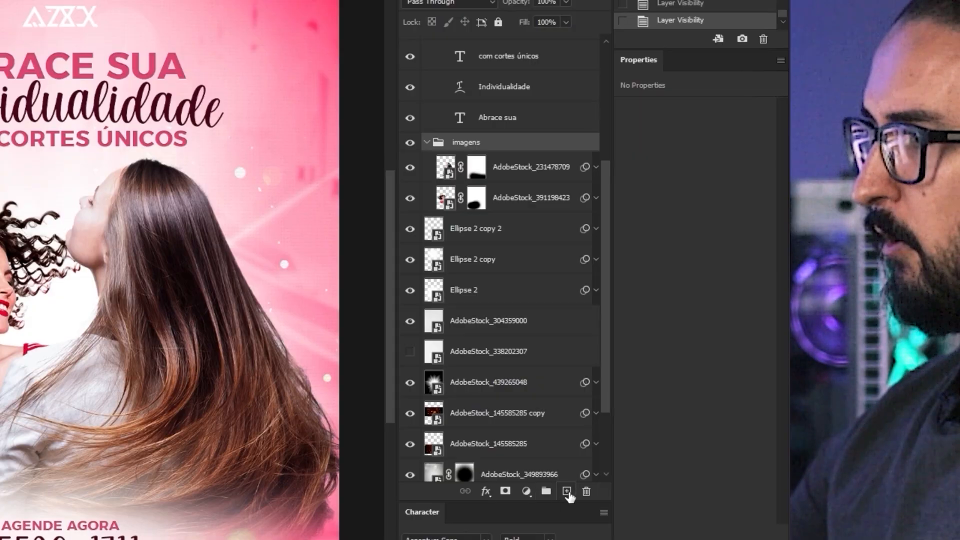
Add a new empty layer above the imagens group and clip it to that group
click(585, 417)
drag(521, 199, 519, 187)
alt+click(466, 163)
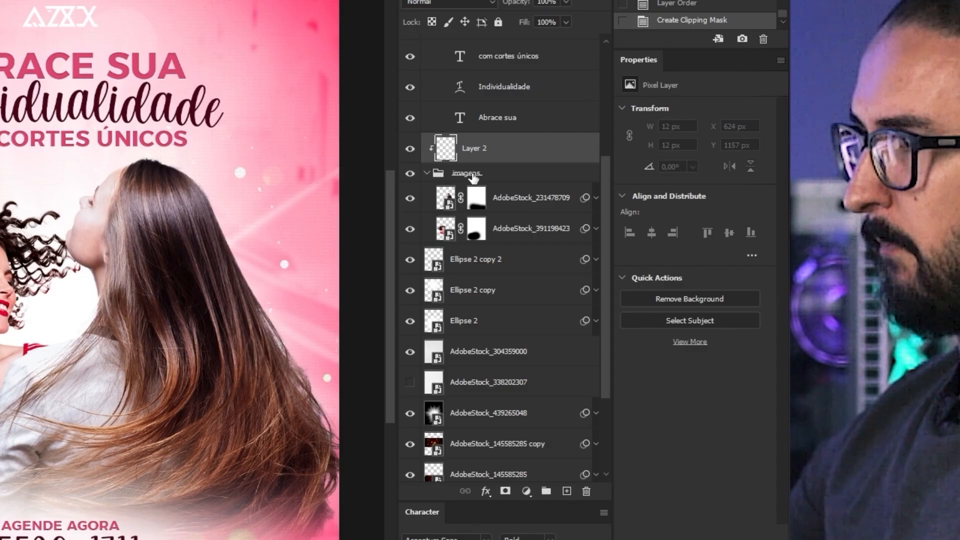
Paint white light along the models' hair and face edges on the clipped layer with a smaller brush, undoing the unwanted stroke
key(bracketleft)
key(bracketleft)
key(bracketleft)
key(bracketleft)
key(bracketleft)
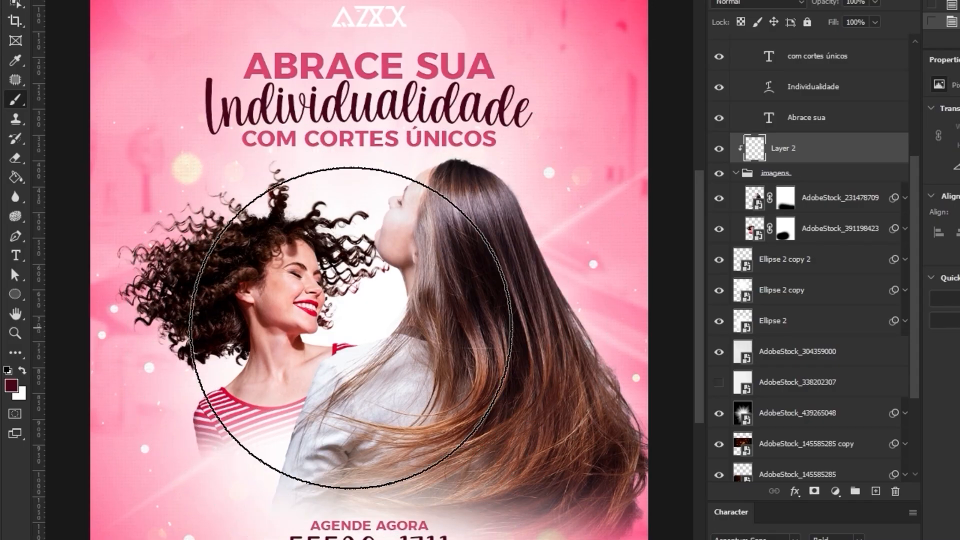
key(x)
key(c)
key(b)
key(bracketleft)
key(bracketleft)
key(bracketleft)
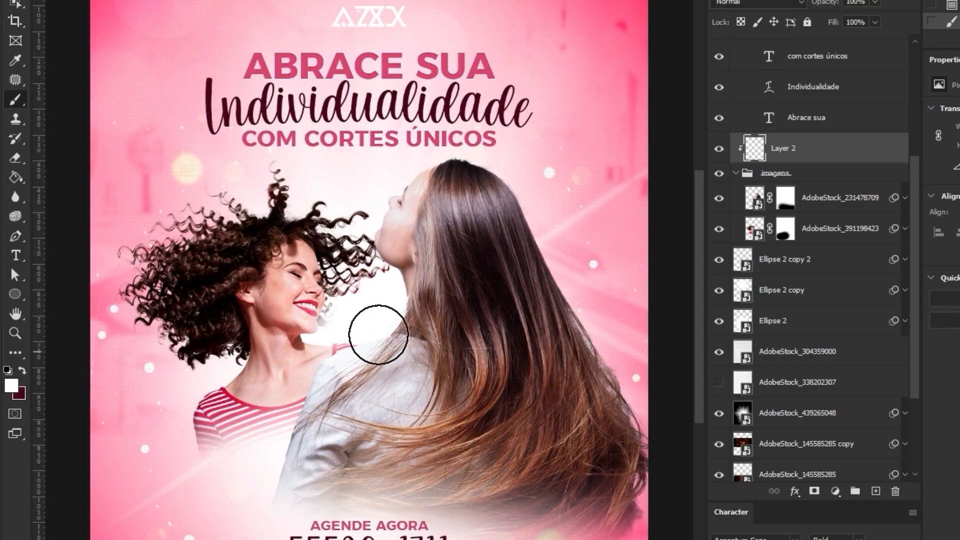
mouse_move(379, 288)
mouse_down()
mouse_move(364, 214)
mouse_move(358, 278)
mouse_move(382, 187)
mouse_move(418, 206)
mouse_up()
key(ctrl+z)
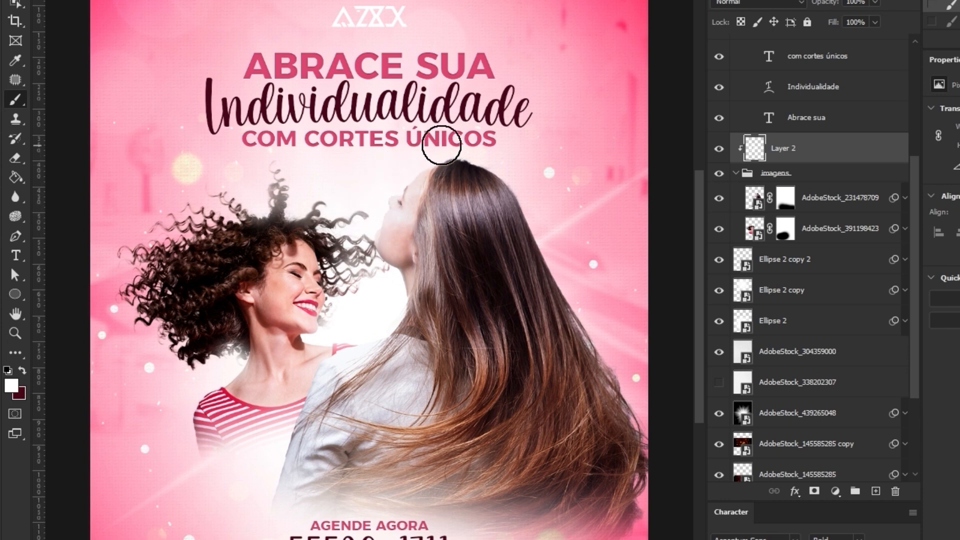
Compare the models with the clipped white light layer off and on
click(719, 149)
click(720, 150)
click(720, 149)
click(720, 150)
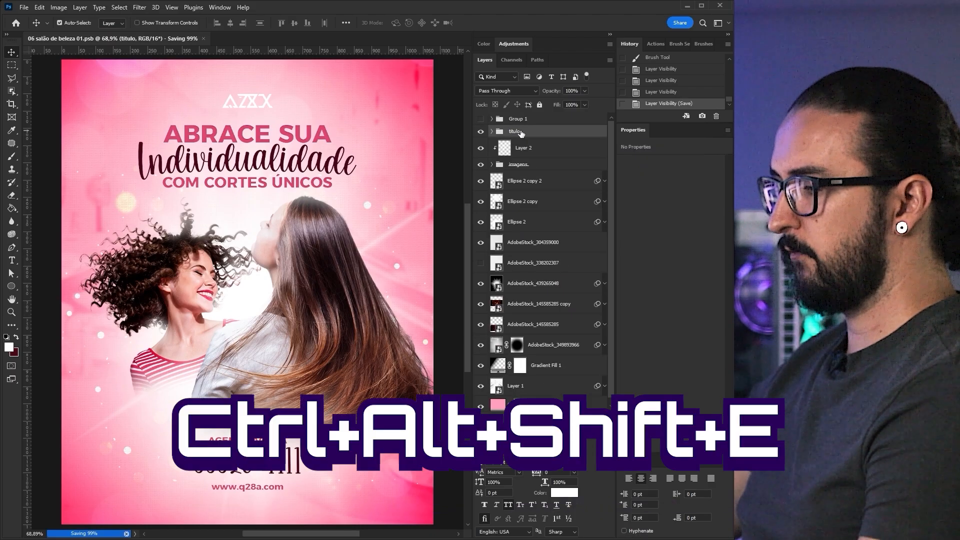
Stamp all visible layers into a new layer above the titulo group and open it in the Camera Raw Filter
key(ctrl+alt+shift+e)
click(140, 7)
click(165, 31)
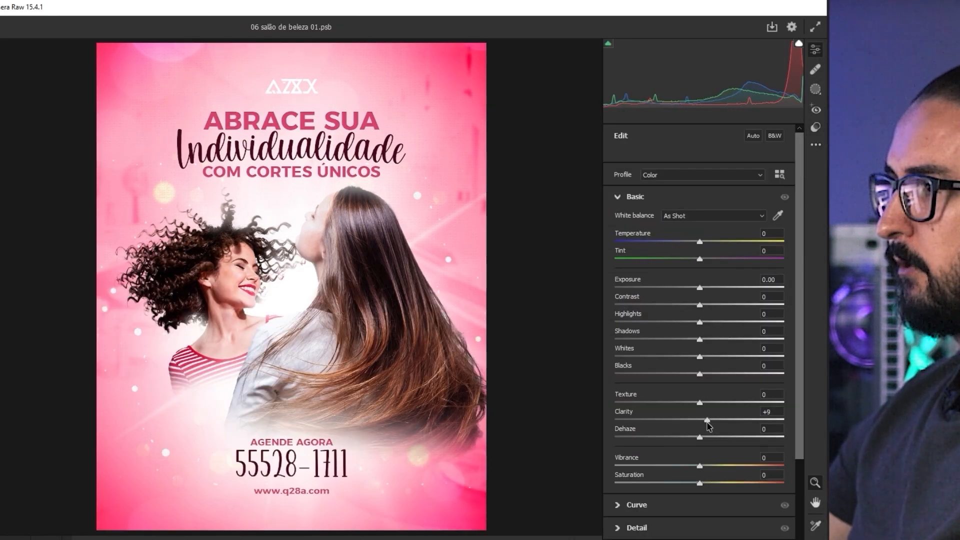
Apply Camera Raw adjustments of Clarity +10, Contrast +10, Vibrance +19, Highlights -11 and Temperature -5 to the merged design
drag(304, 337, 311, 339)
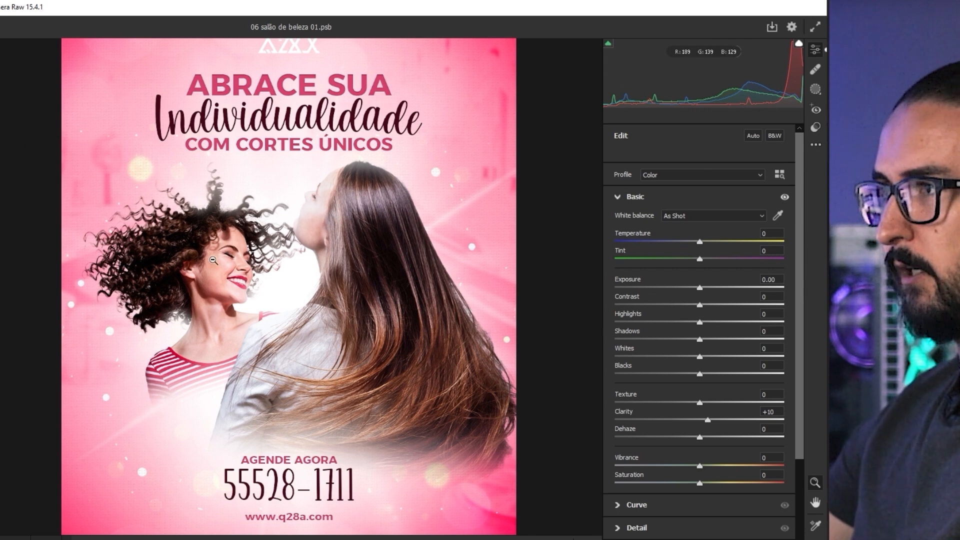
drag(699, 305, 707, 304)
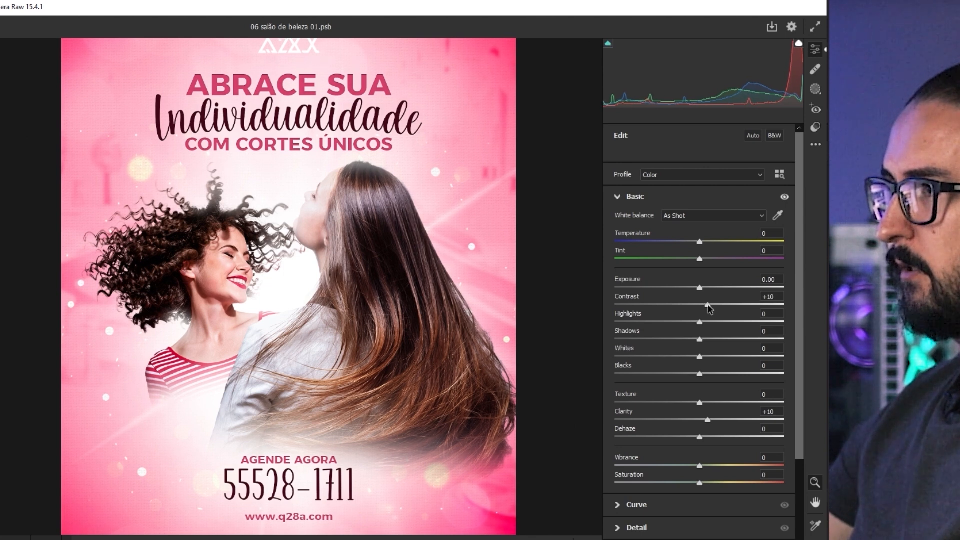
drag(700, 467, 715, 467)
mouse_move(700, 325)
mouse_down()
mouse_move(677, 325)
mouse_move(690, 325)
mouse_up()
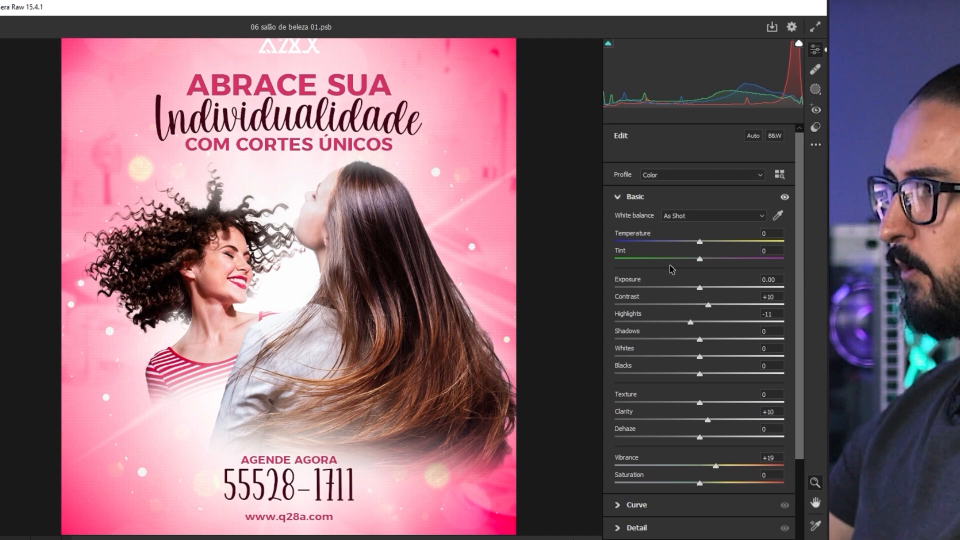
drag(700, 242, 698, 244)
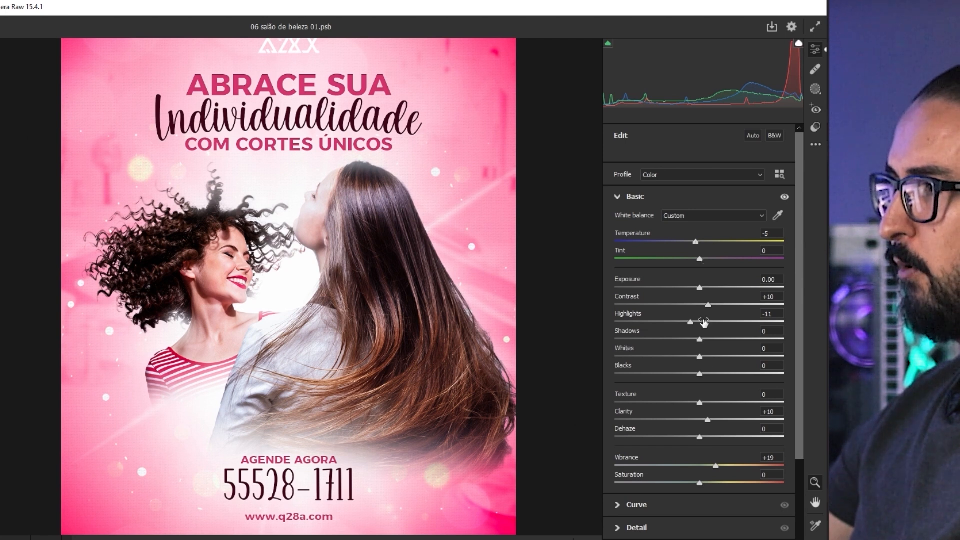
click(683, 526)
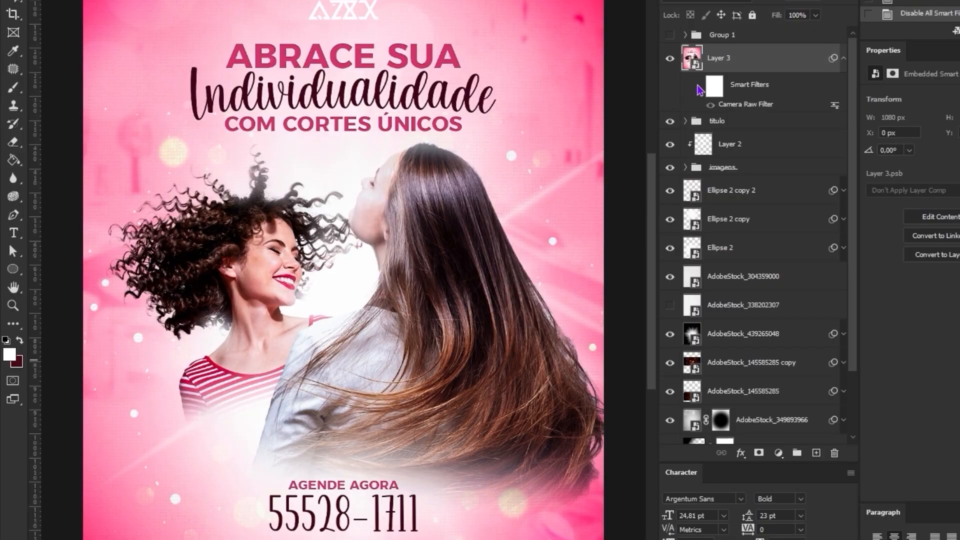
Compare the merged design with the Camera Raw smart filter off and on
click(699, 87)
click(699, 87)
click(698, 88)
click(698, 87)
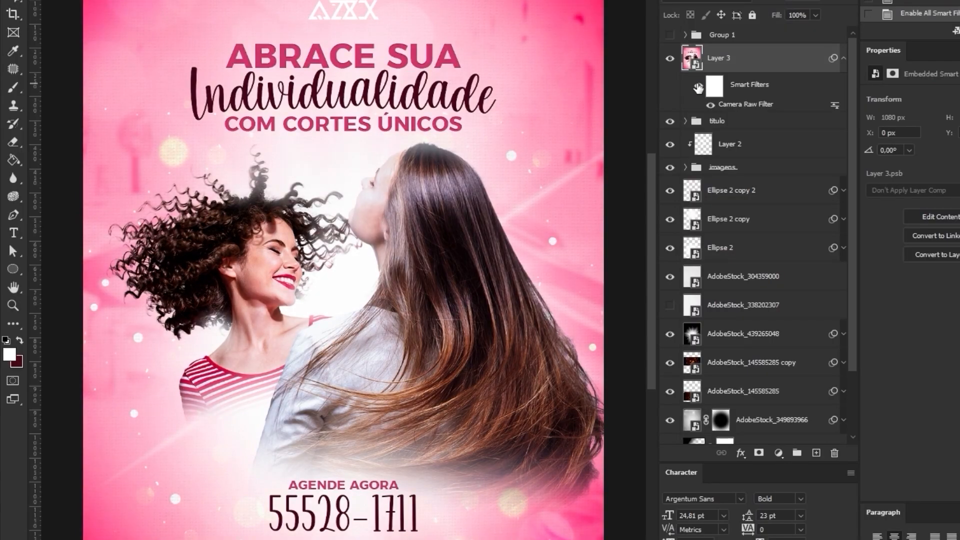